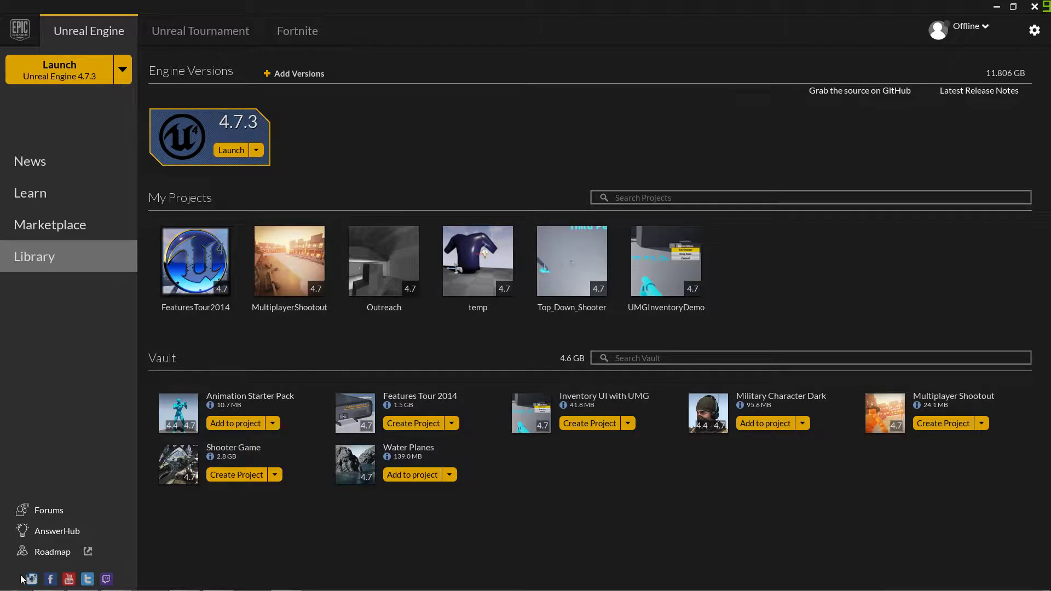
Step: Launch Unreal Engine 4.7.3 and start setting up a new project
mouse_move(134, 571)
click(223, 152)
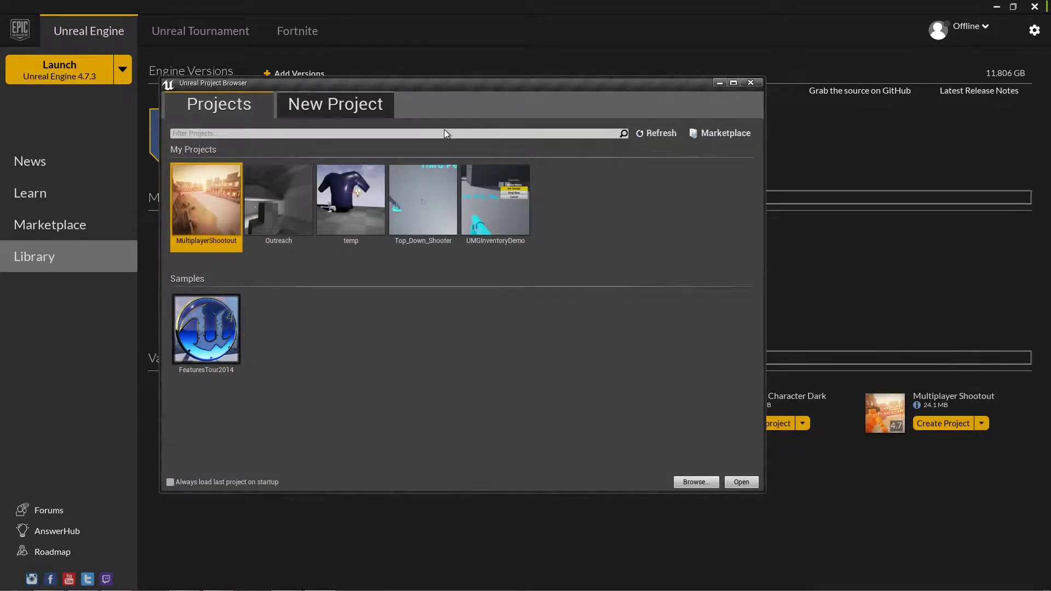
drag(458, 83, 508, 100)
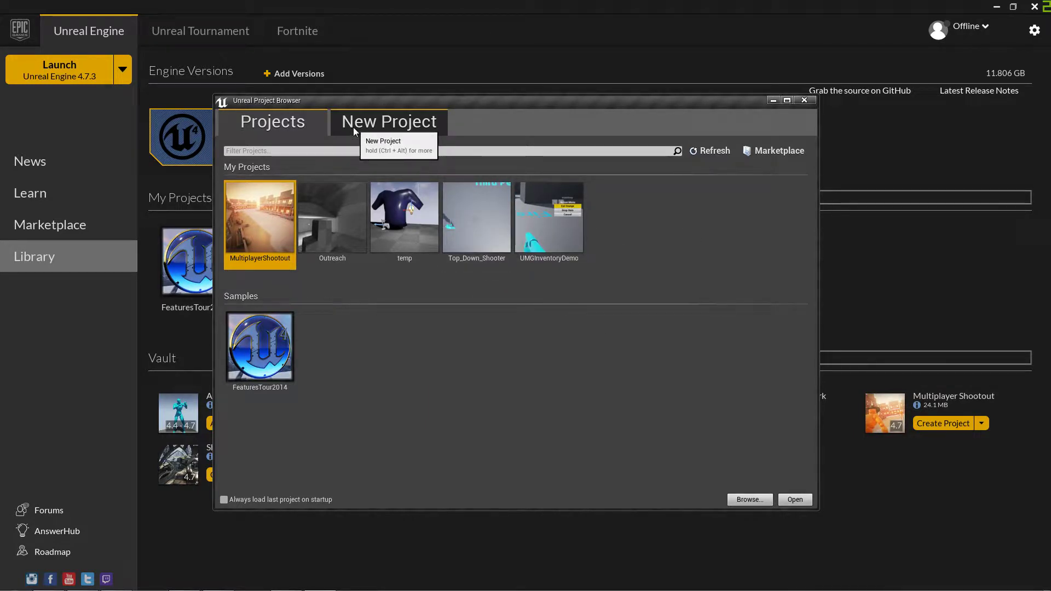
click(383, 120)
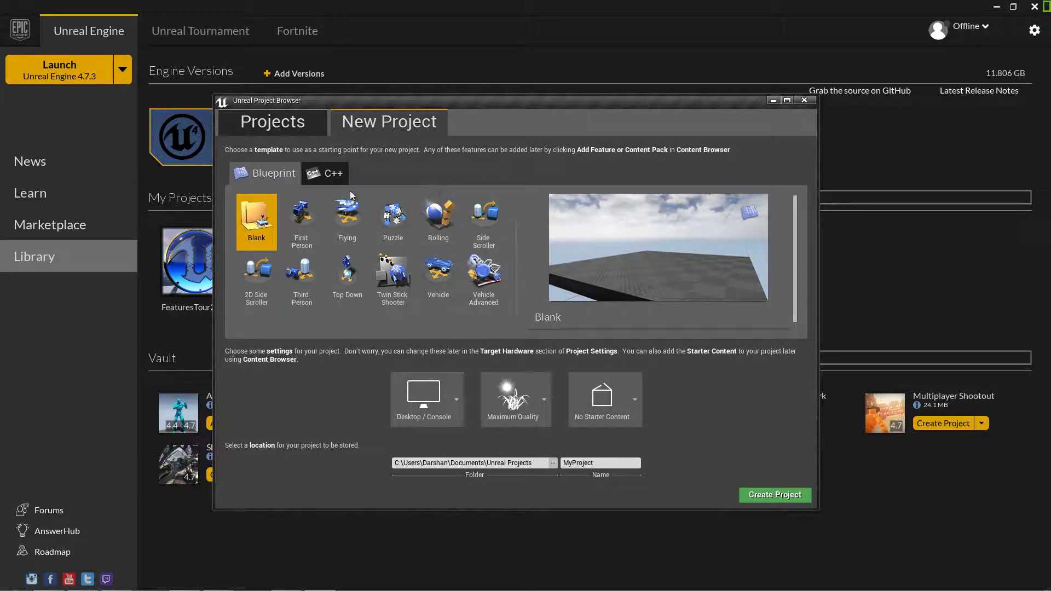
Step: Review the C++ and Blueprint templates and the starter content, quality and target hardware options for the new project
click(336, 174)
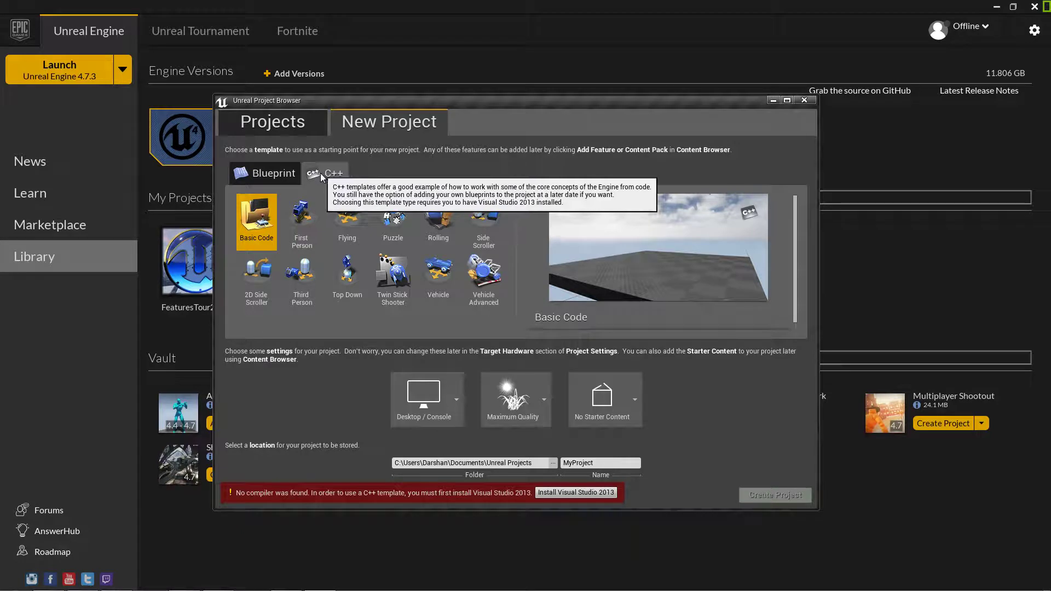
click(264, 173)
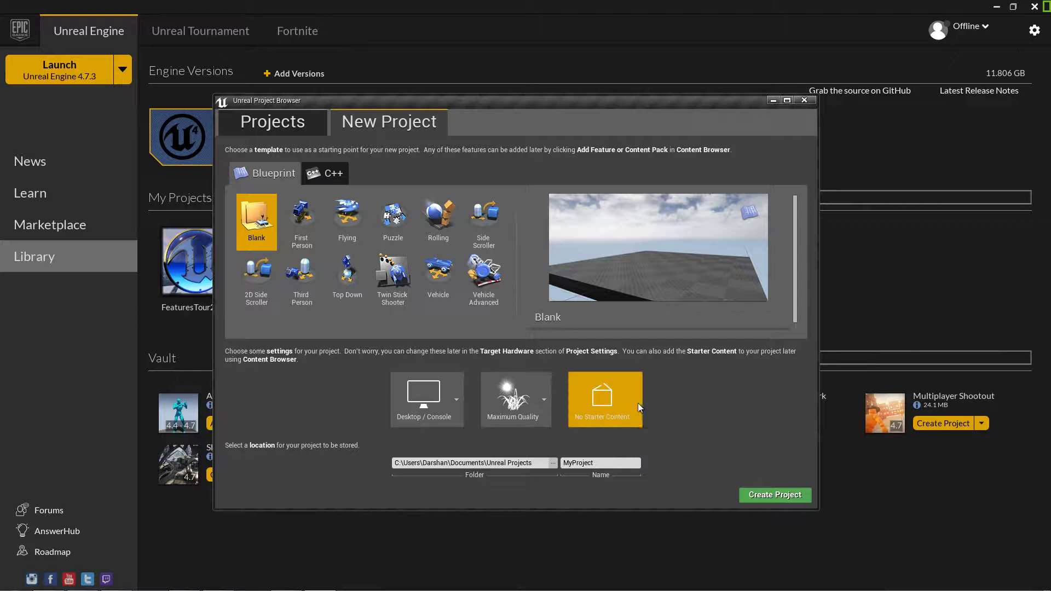
click(607, 399)
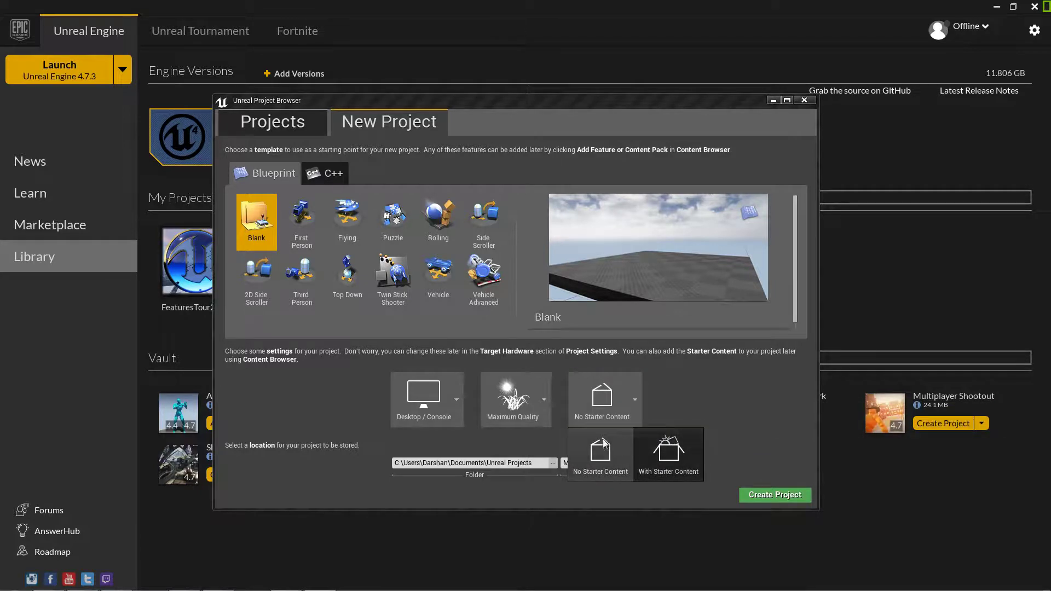
click(546, 405)
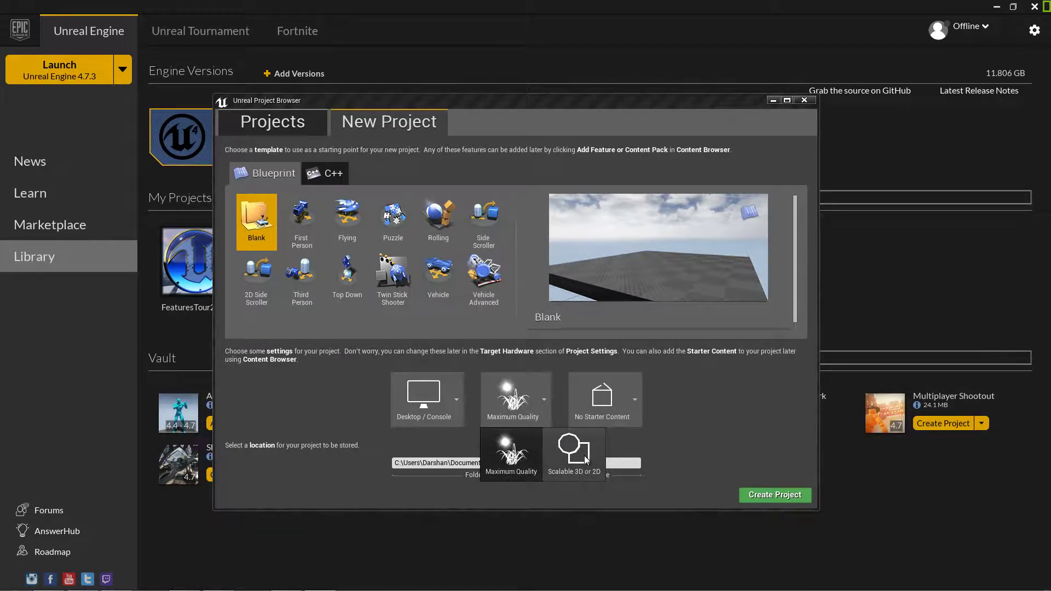
click(471, 416)
click(424, 406)
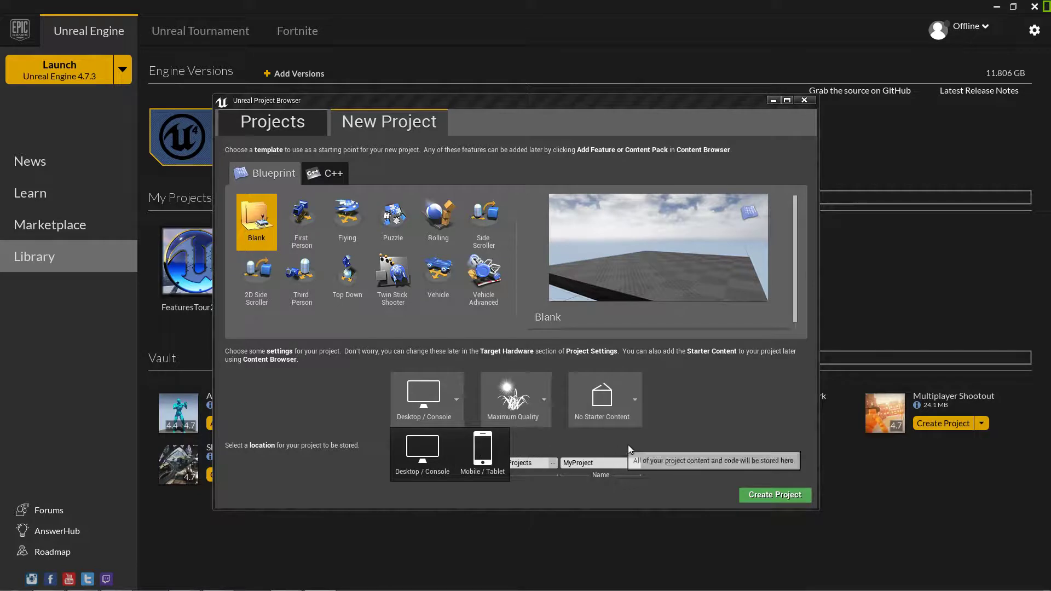
click(689, 435)
Step: Create the blank Blueprint project named MyProject for Desktop / Console with maximum quality and no starter content
drag(606, 462, 563, 476)
click(615, 466)
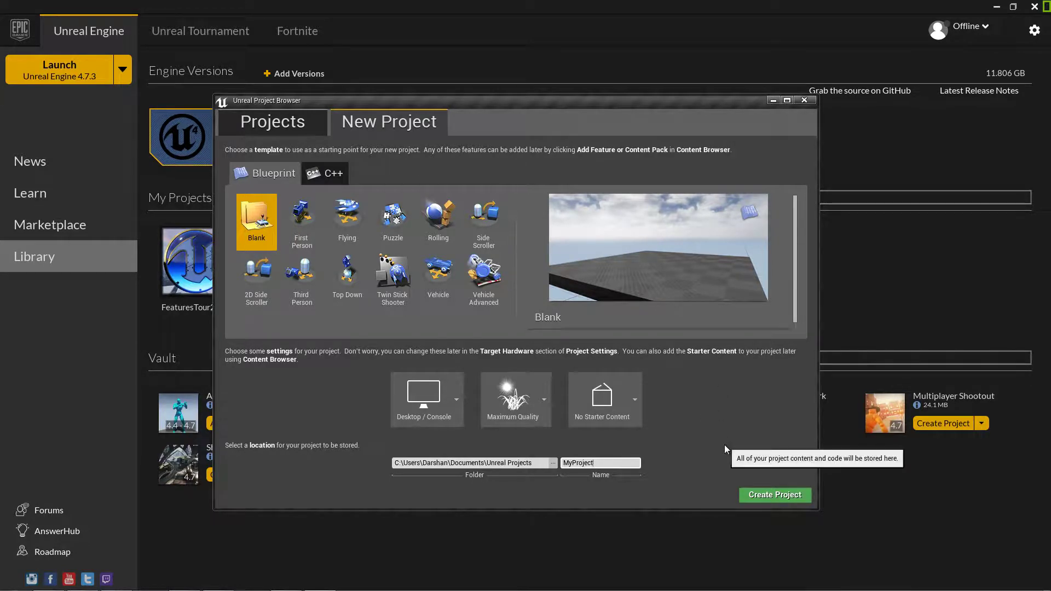
click(751, 496)
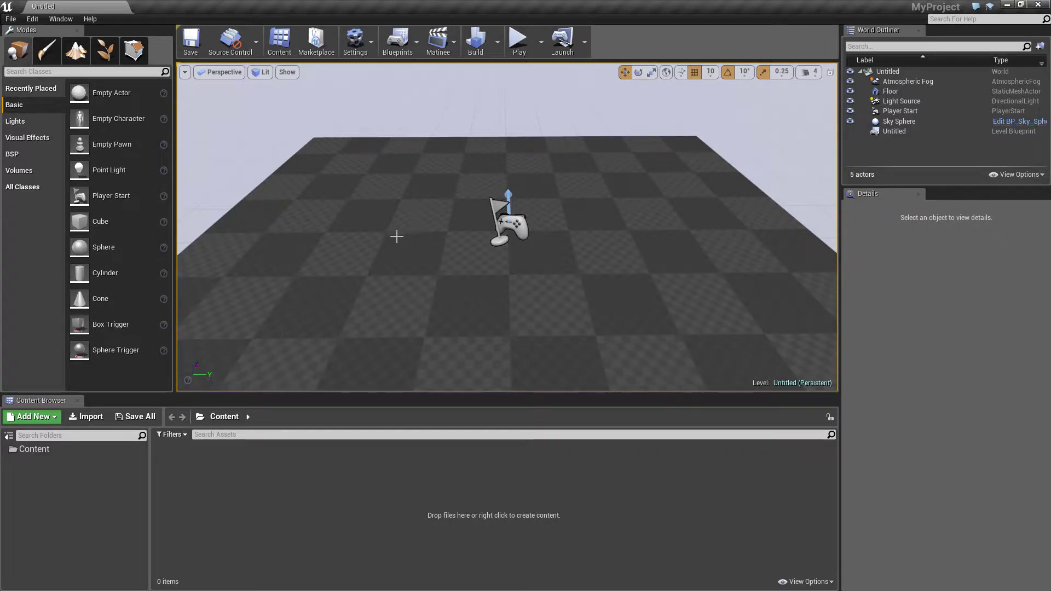
Step: Fly the viewport camera around the level to examine the floor, Player Start and lights from different heights and angles
right_drag(645, 194, 673, 164)
key(a)
key(w)
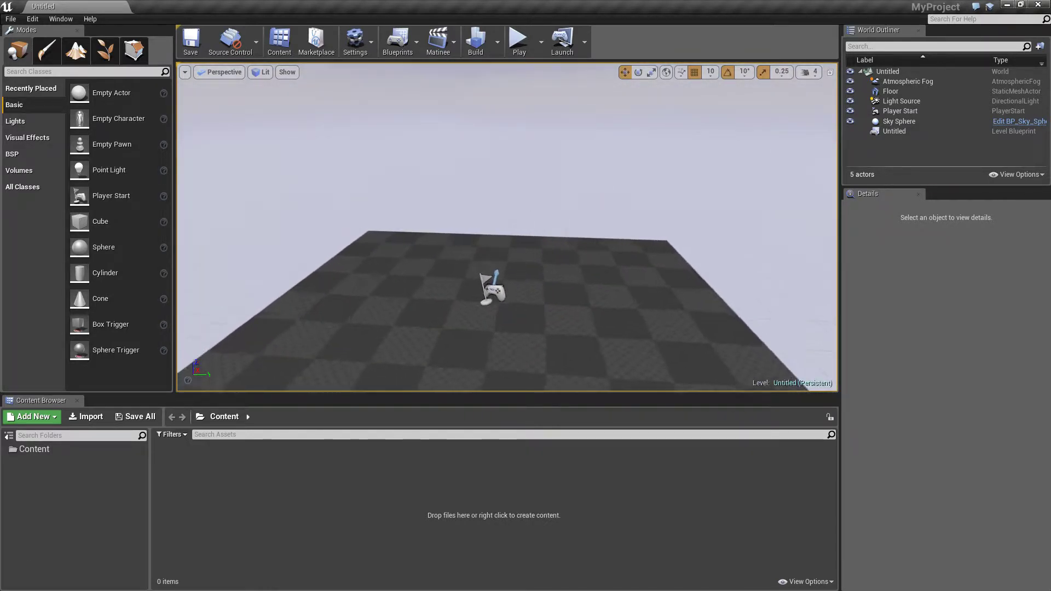
right_drag(673, 164, 646, 123)
key(d)
key(s)
key(a)
key(w)
key(d)
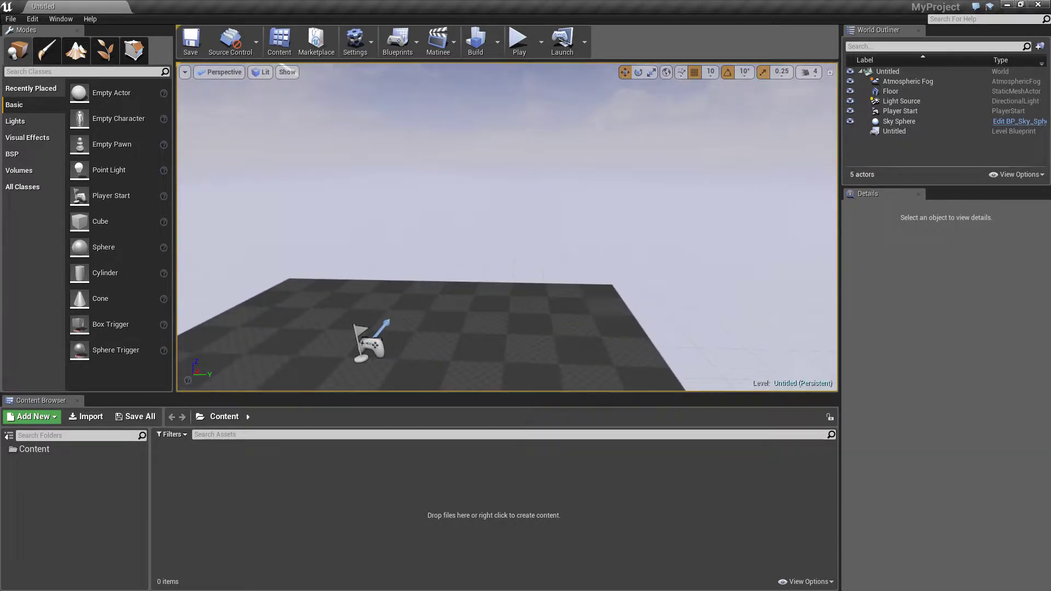
key(e)
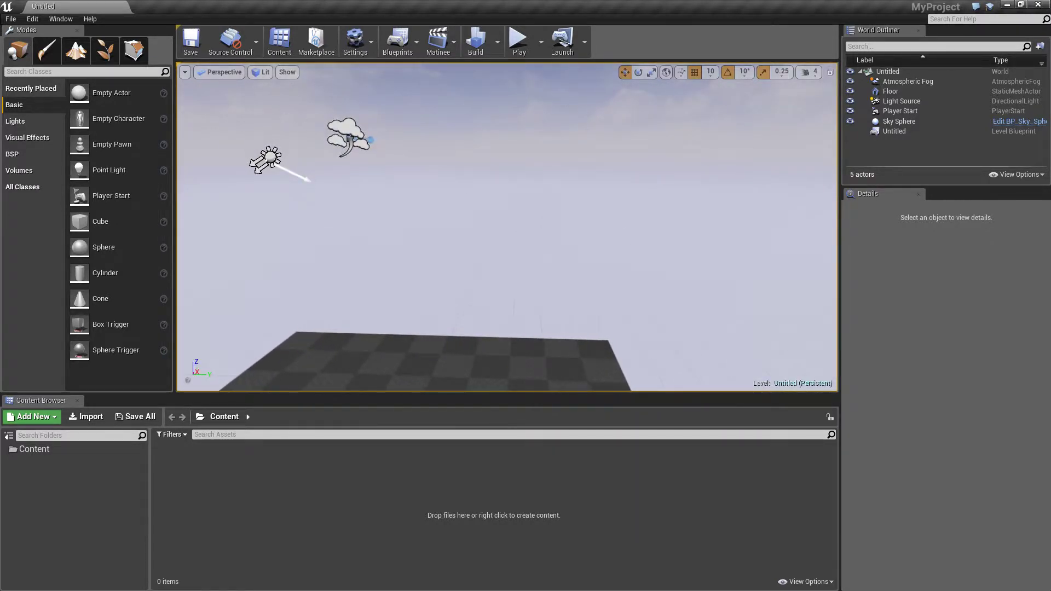
right_drag(646, 123, 618, 156)
key(q)
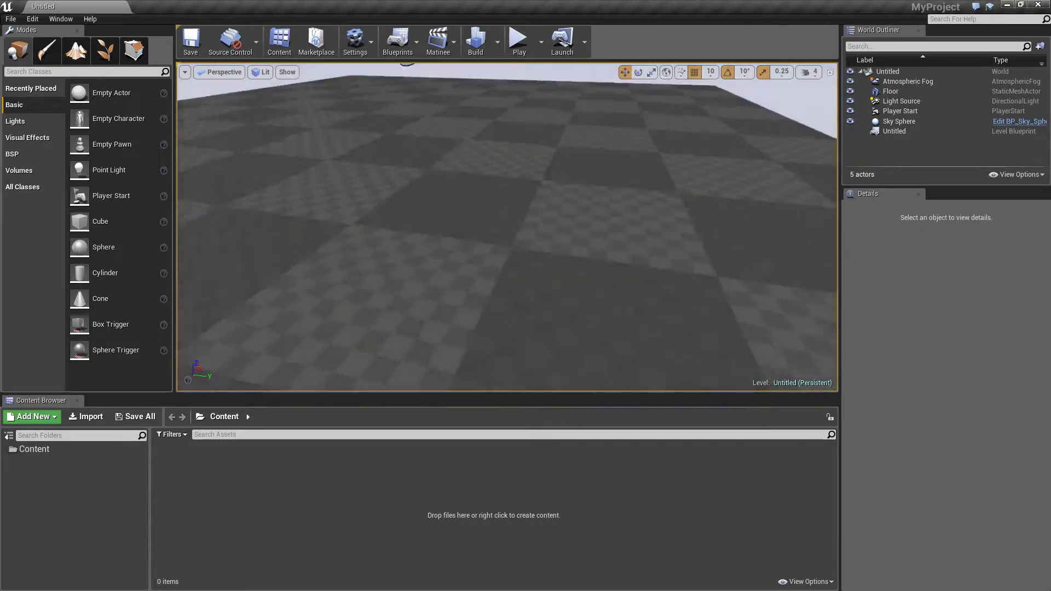
key(e)
key(q)
right_drag(618, 156, 654, 208)
key(w)
key(w)
key(s)
key(w)
key(a)
key(w)
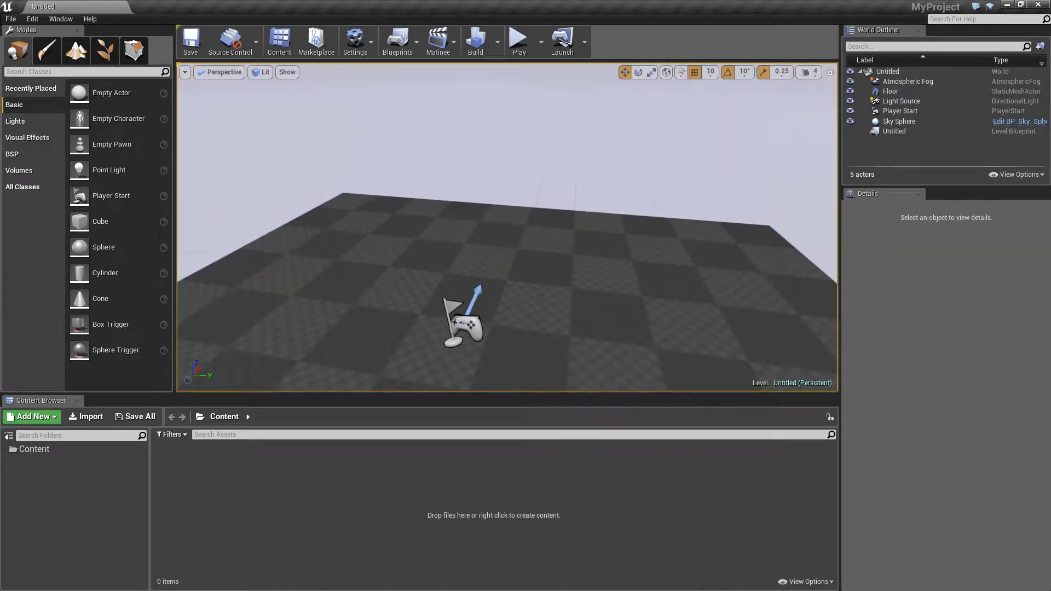
right_drag(654, 208, 651, 234)
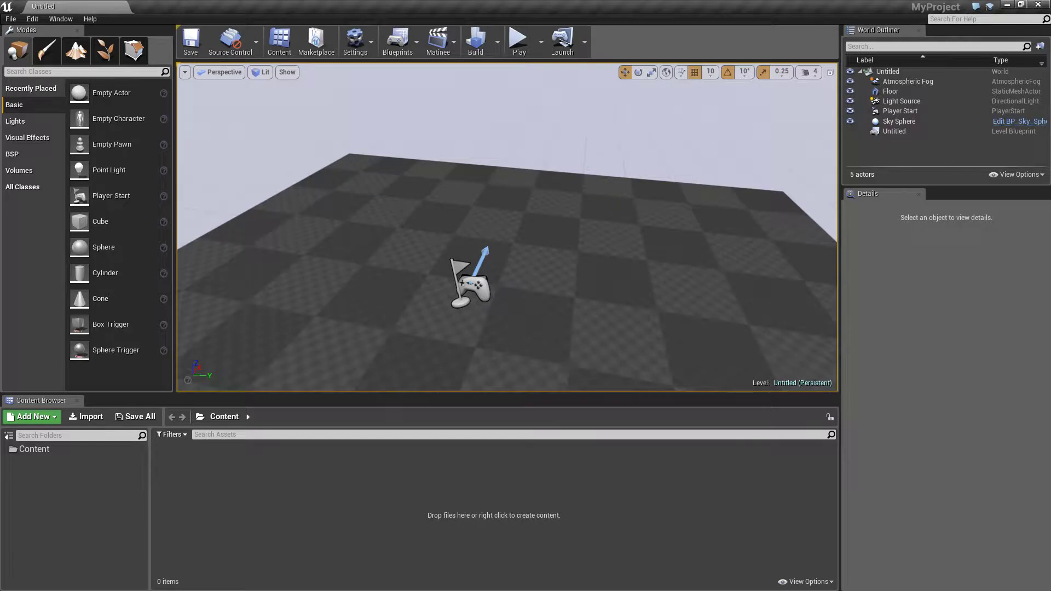
Step: Examine the whole floor platform from far away and close up, from several angles around the Player Start
scroll(507, 227, up, 5)
scroll(507, 227, down, 10)
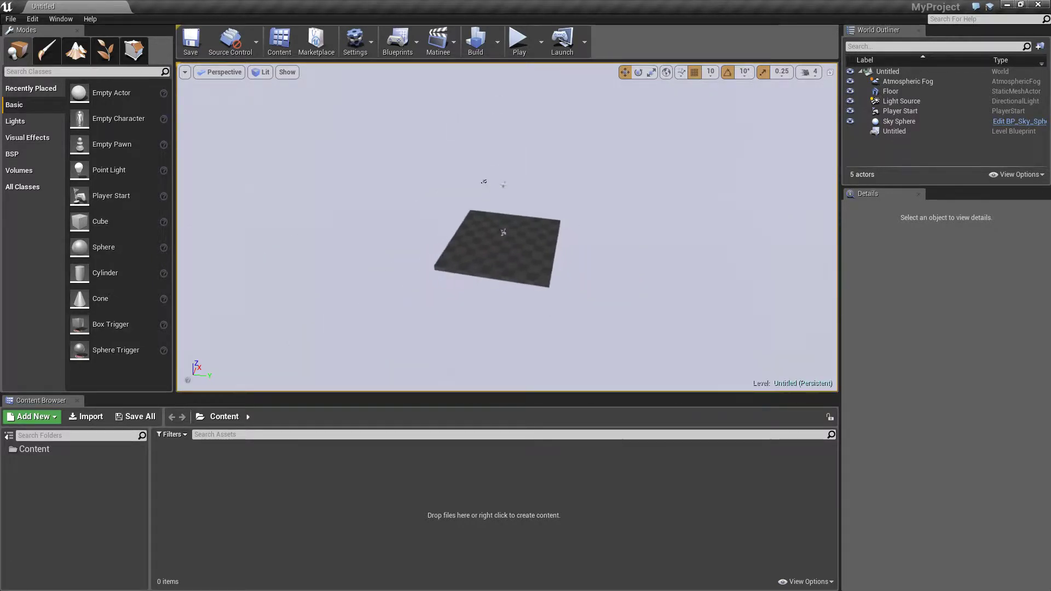
scroll(506, 227, up, 5)
scroll(507, 228, up, 5)
scroll(507, 228, down, 3)
scroll(507, 227, up, 2)
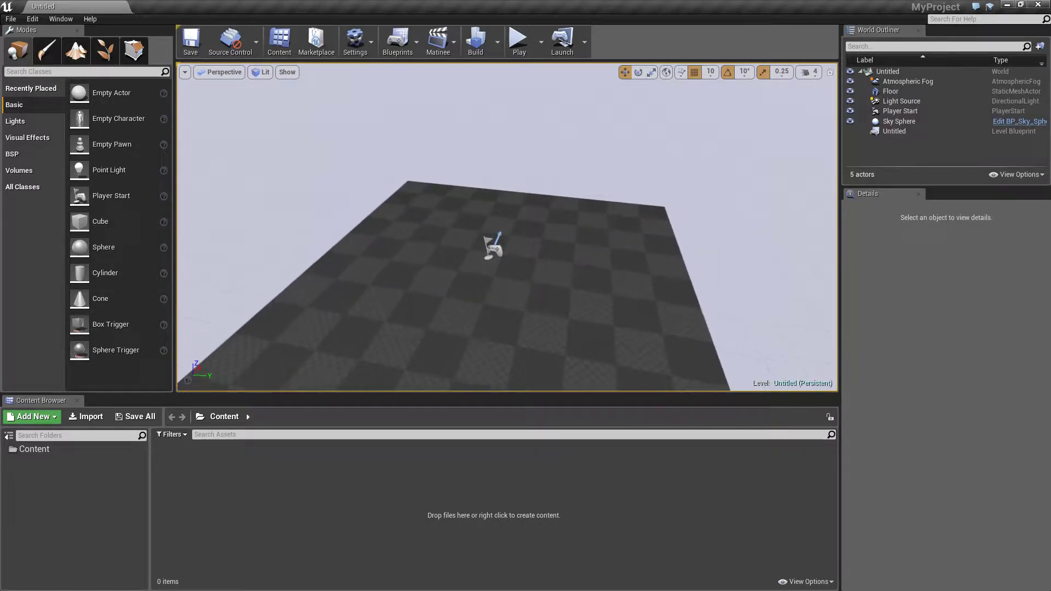
scroll(507, 227, up, 5)
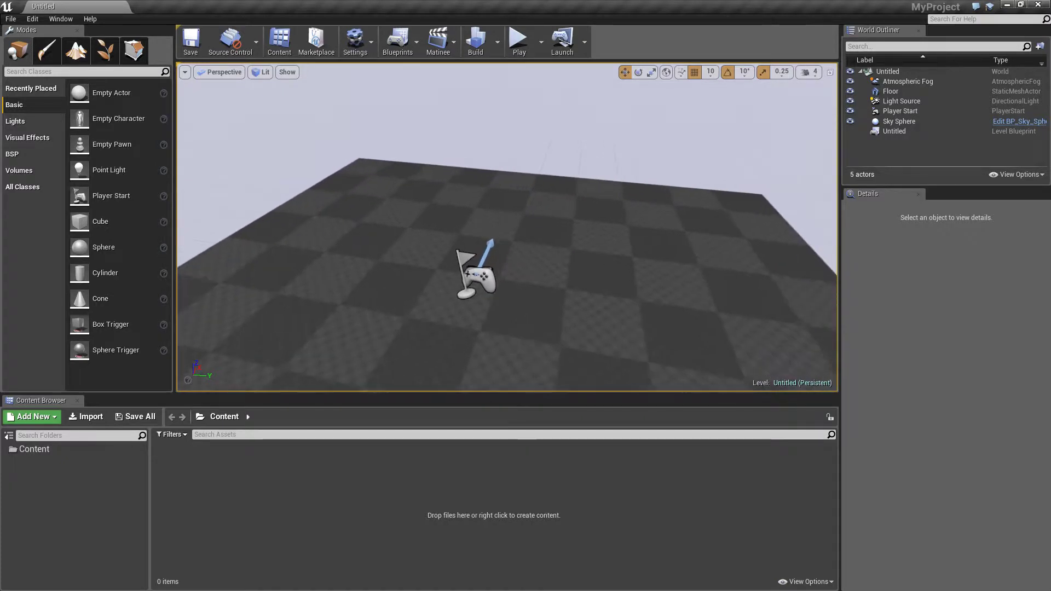
key(s)
key(w)
key(s)
right_drag(507, 227, 503, 250)
right_drag(656, 185, 665, 158)
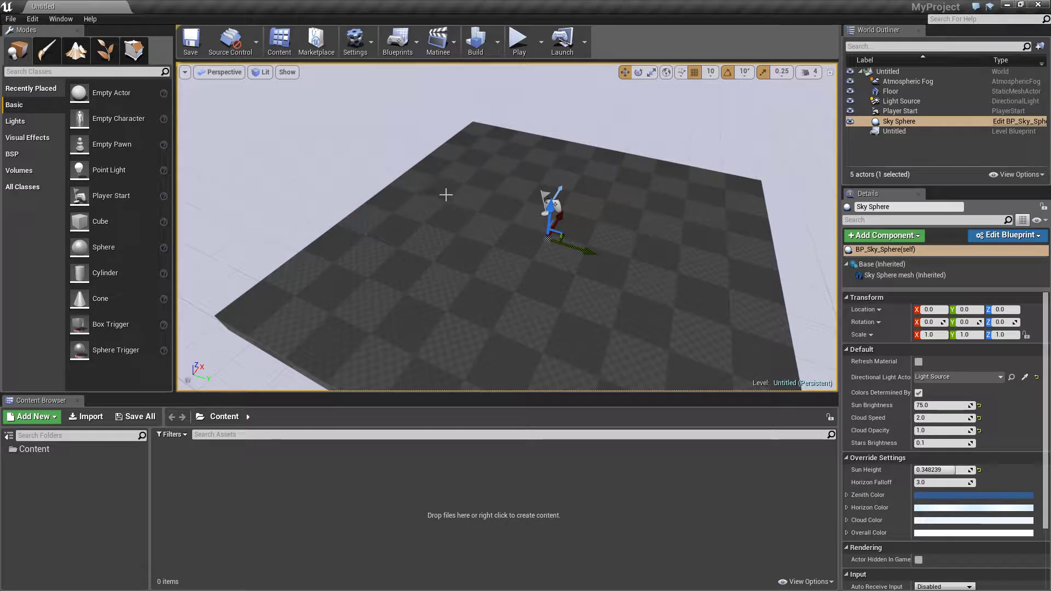
right_drag(450, 195, 485, 165)
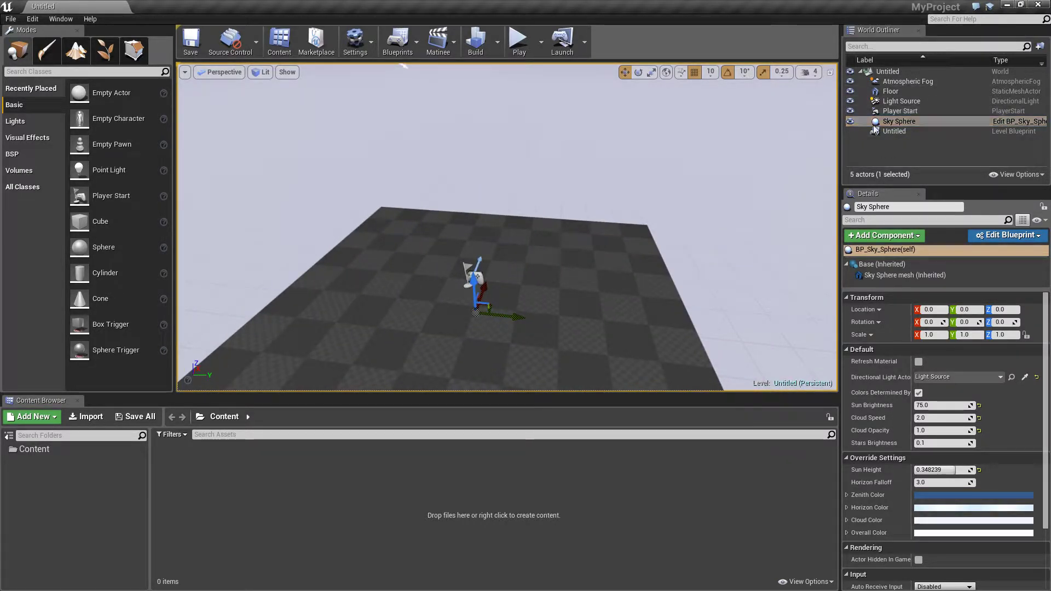
right_drag(585, 257, 573, 251)
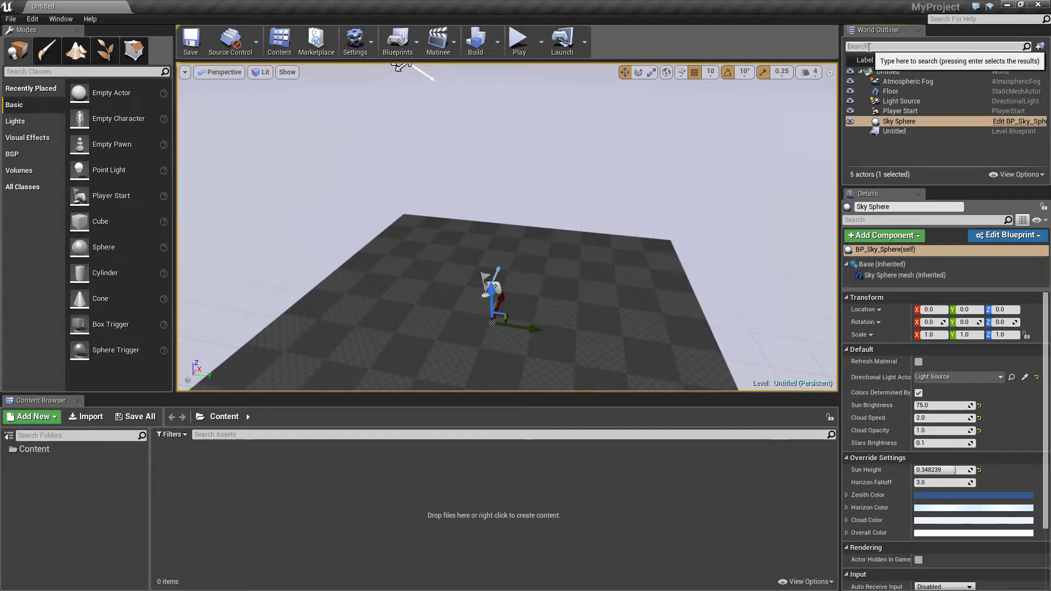
Step: Clear the Sky Sphere selection and create a folder named map in the World Outliner
click(888, 165)
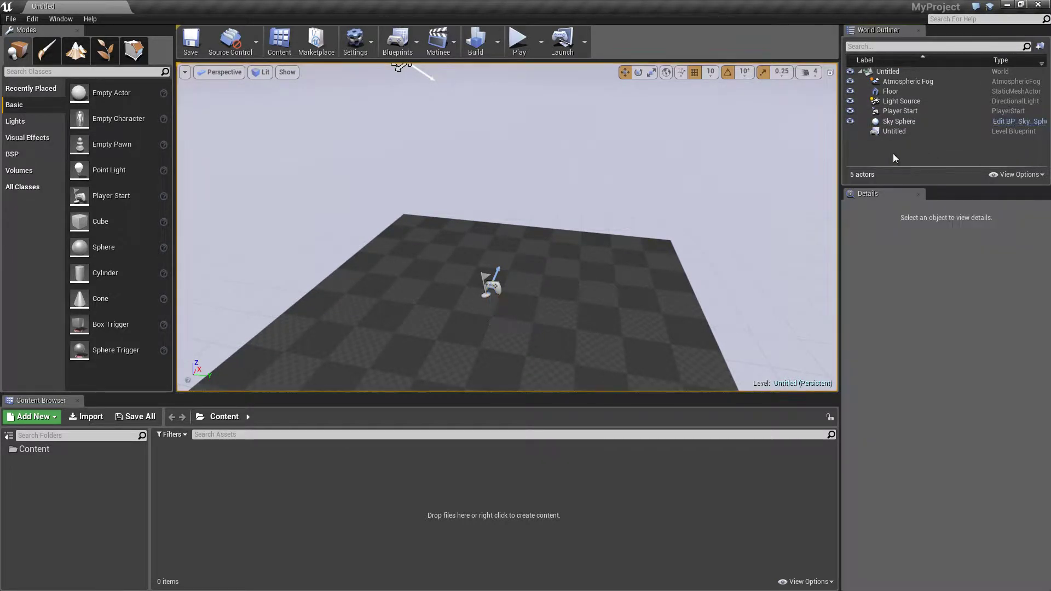
click(1038, 46)
text(m)
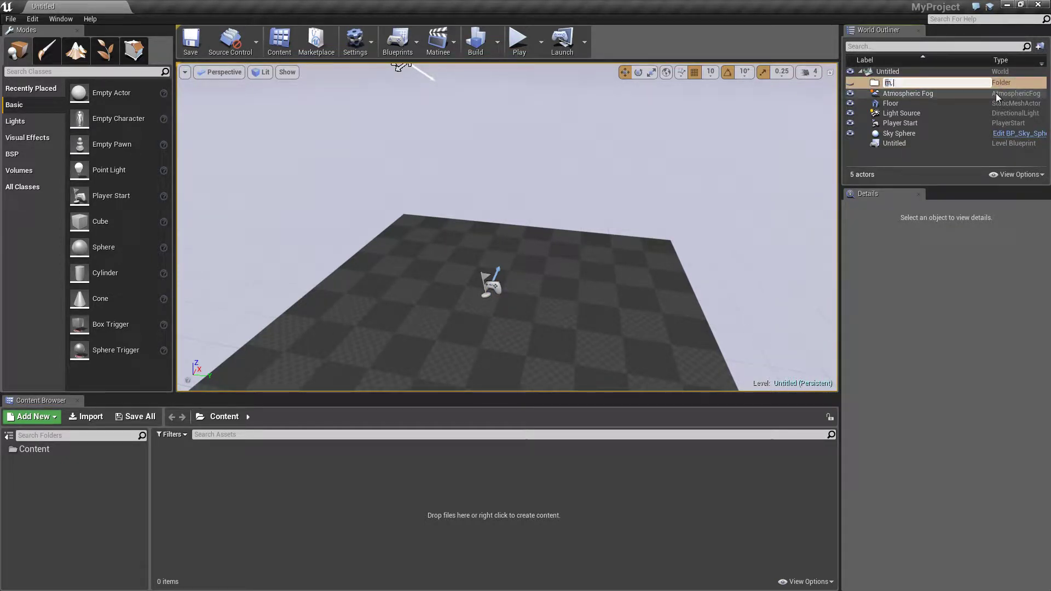
text(,)
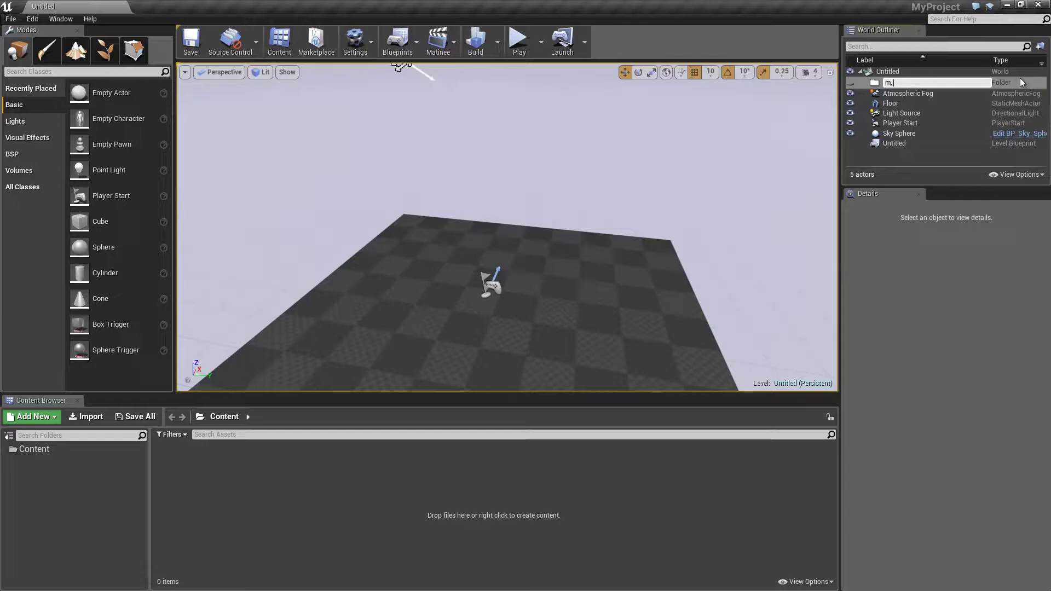
text(ap)
key(Return)
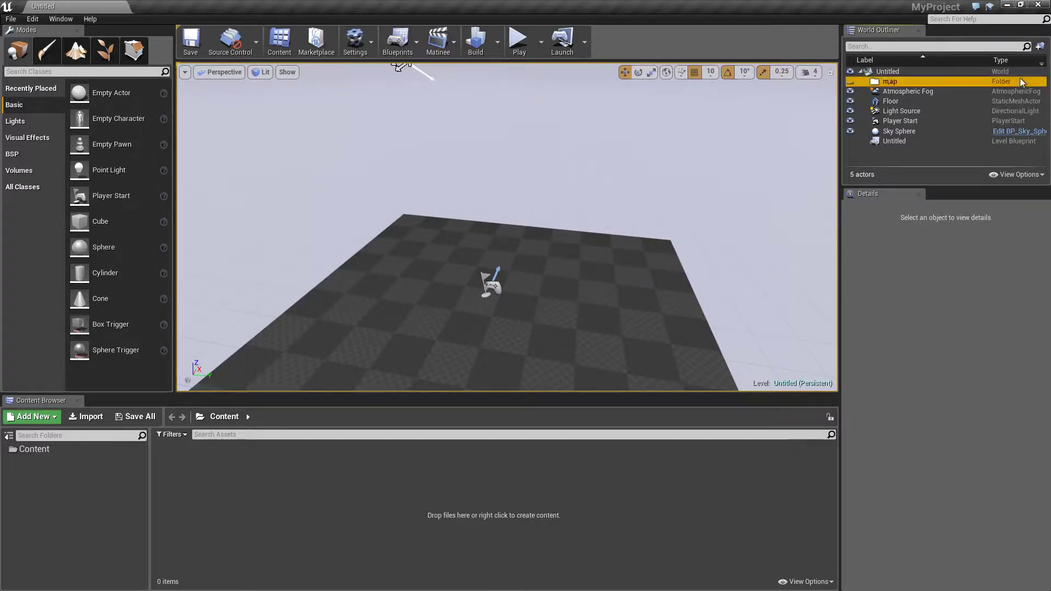
click(915, 84)
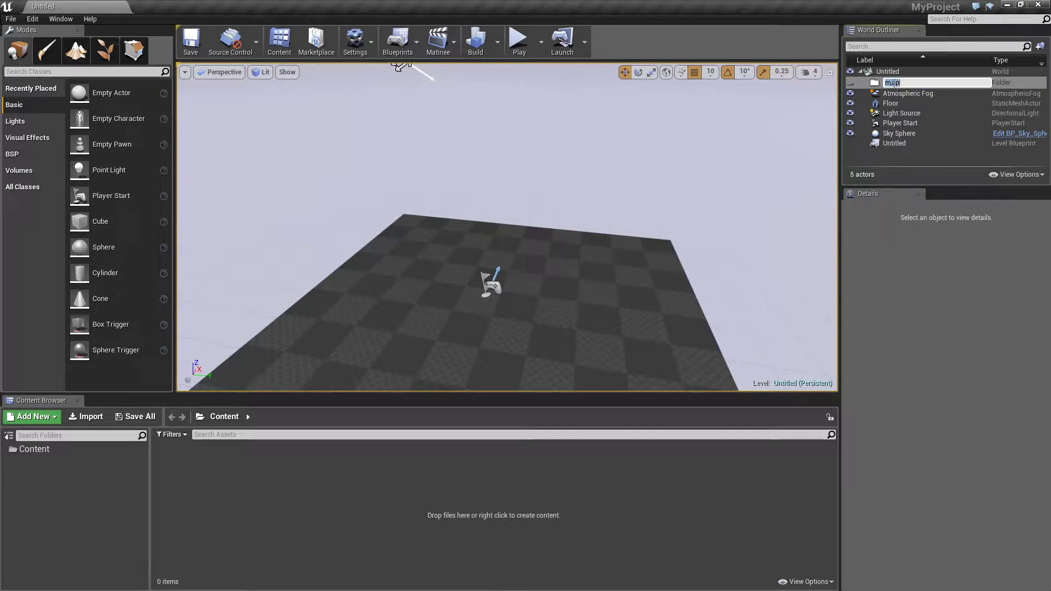
key(Return)
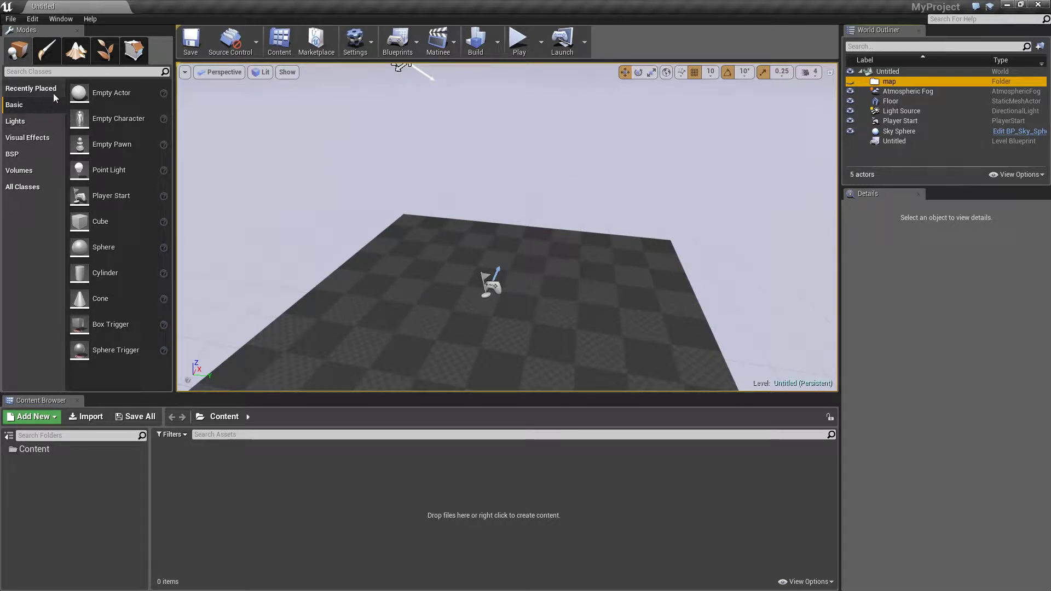
Step: Place an additive BSP box on the floor at about X 200, Y -240 and move it into the map folder
click(27, 152)
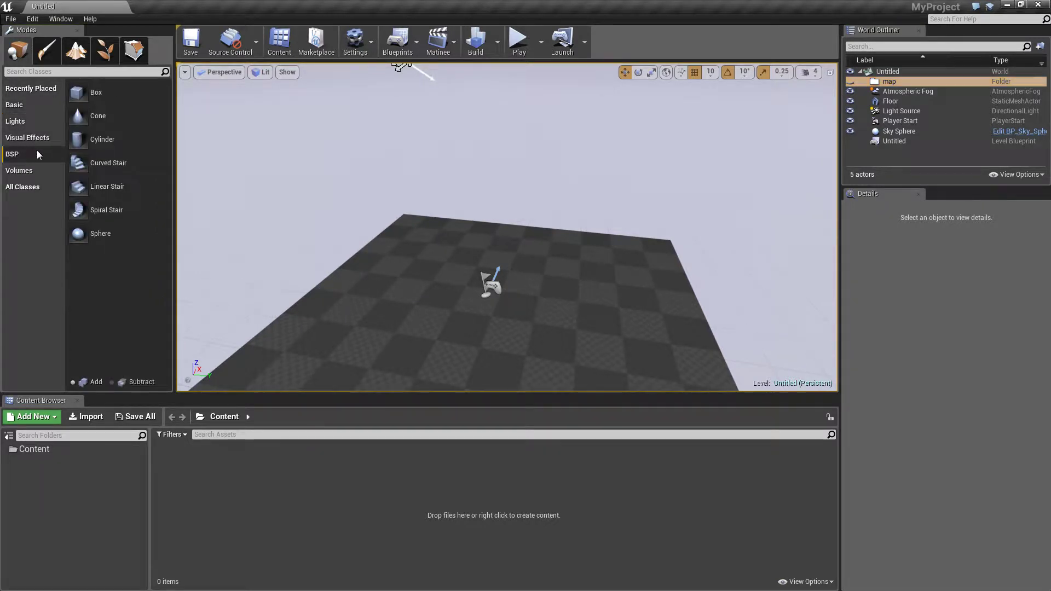
mouse_move(81, 104)
mouse_down()
mouse_move(383, 209)
mouse_move(460, 262)
mouse_move(435, 261)
mouse_up()
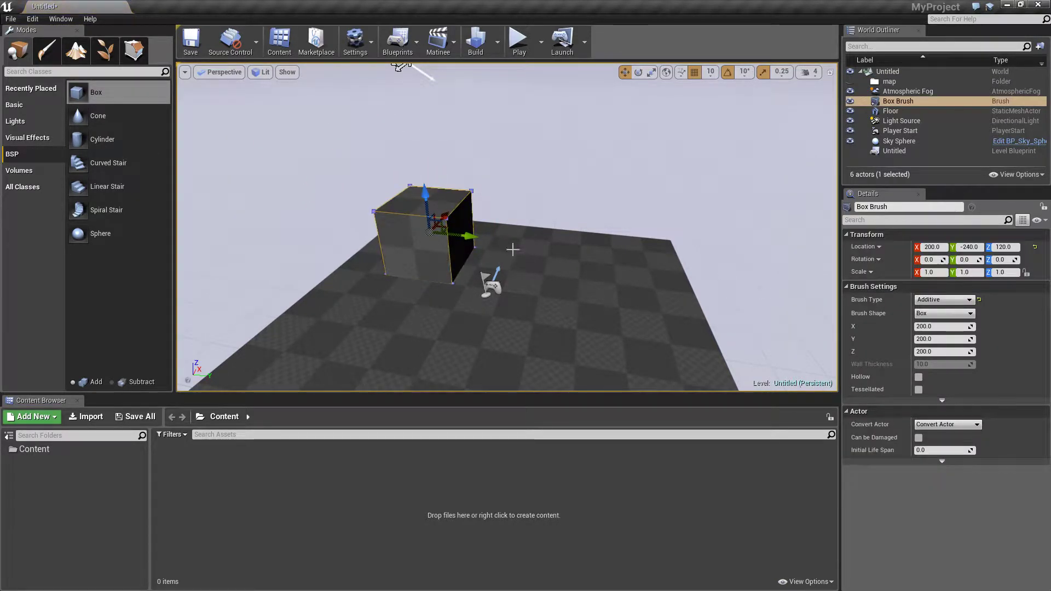
drag(898, 101, 893, 82)
Step: Place a second additive BSP box on the floor beside the first, at about X -40, Y -240
mouse_move(480, 236)
right_down()
mouse_move(441, 247)
mouse_move(425, 266)
mouse_move(492, 246)
mouse_move(446, 252)
mouse_move(463, 241)
right_up()
key(w)
key(s)
key(w)
key(s)
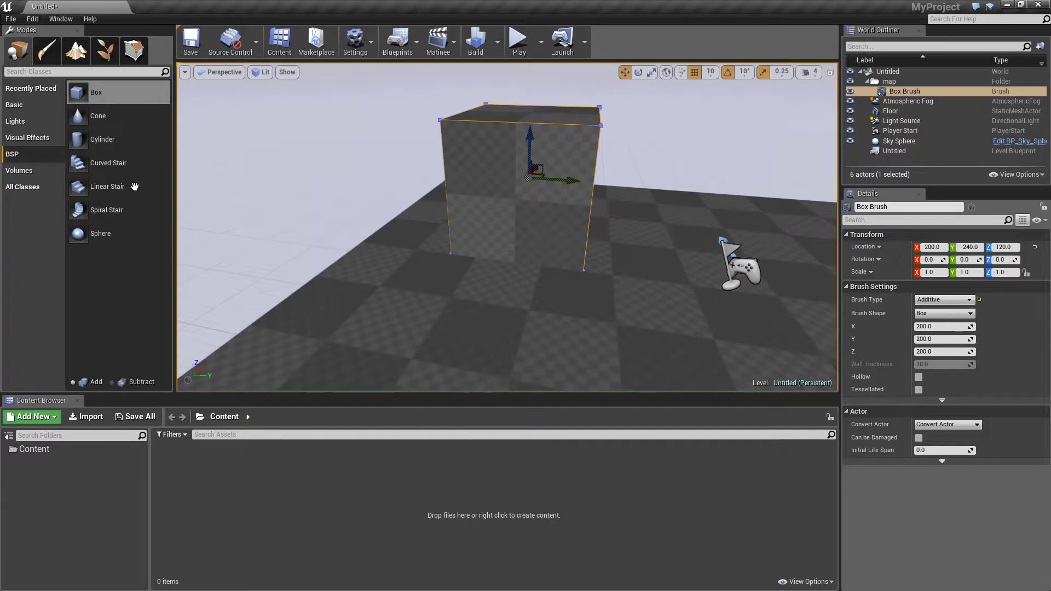
mouse_move(95, 92)
mouse_down()
mouse_move(355, 168)
mouse_move(511, 251)
mouse_move(523, 192)
mouse_move(509, 195)
mouse_up()
Step: Raise the second box brush to a Z location of 210, and snap it back down onto the floor
mouse_move(547, 175)
right_down()
mouse_move(539, 183)
mouse_move(497, 155)
right_up()
key(w)
key(s)
mouse_move(489, 193)
right_down()
mouse_move(489, 184)
mouse_move(489, 193)
right_up()
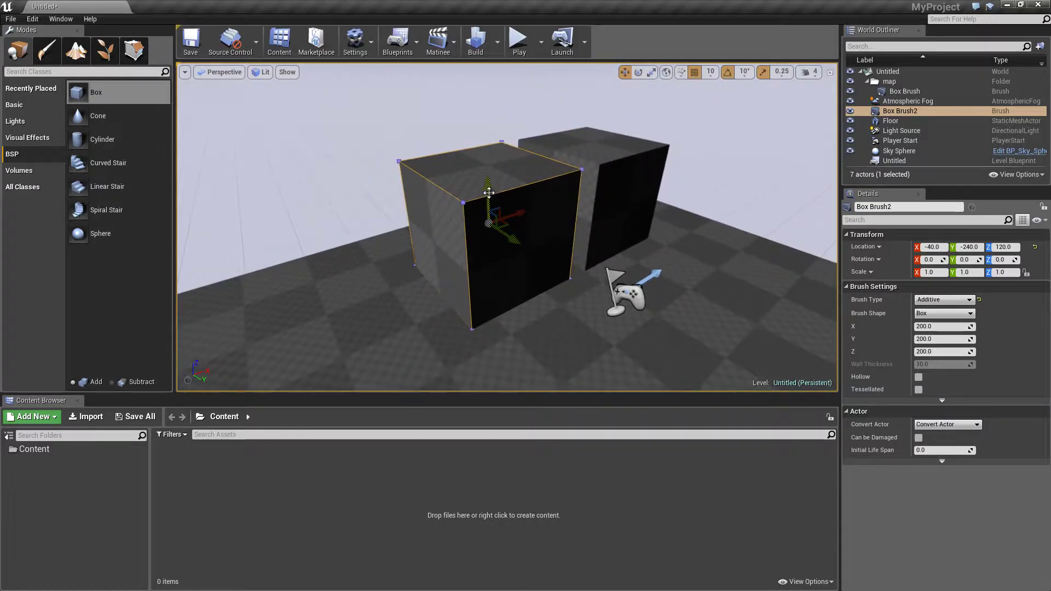
drag(489, 191, 487, 129)
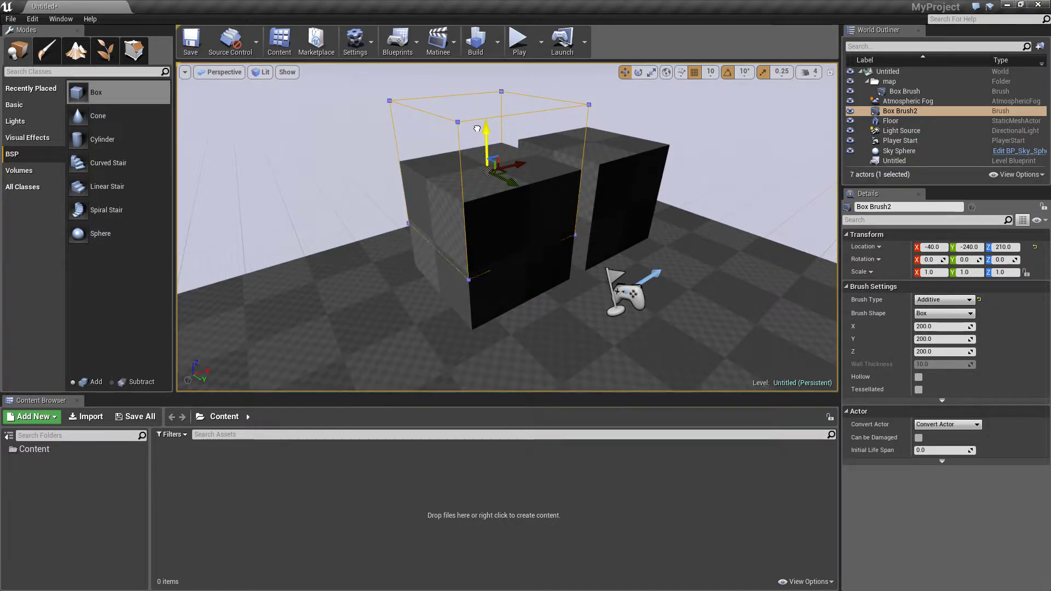
key(End)
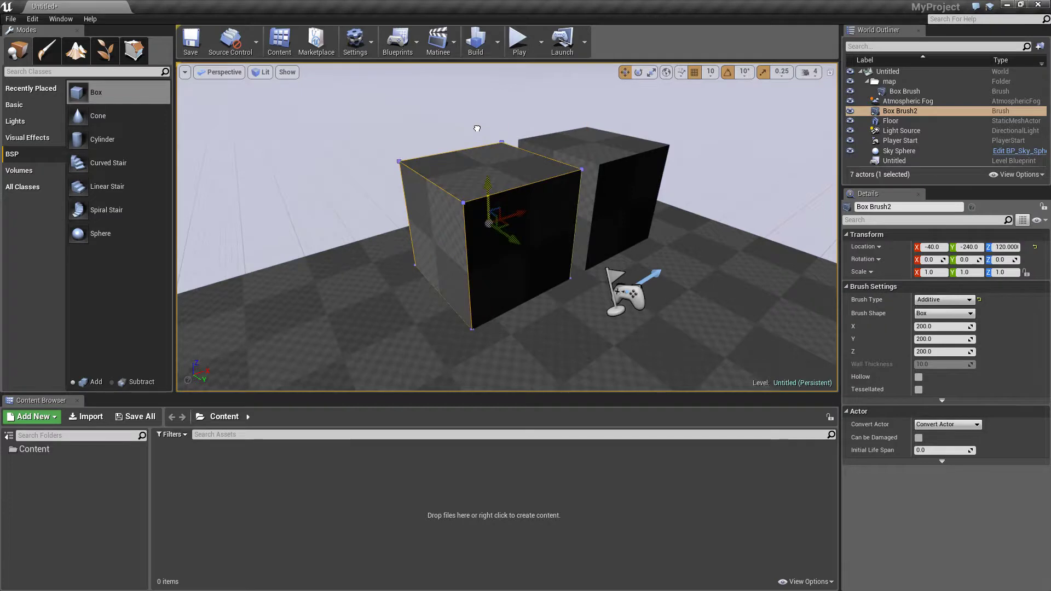
mouse_move(323, 263)
right_down()
mouse_move(427, 312)
mouse_move(422, 277)
mouse_move(405, 274)
mouse_move(397, 291)
mouse_move(352, 282)
right_up()
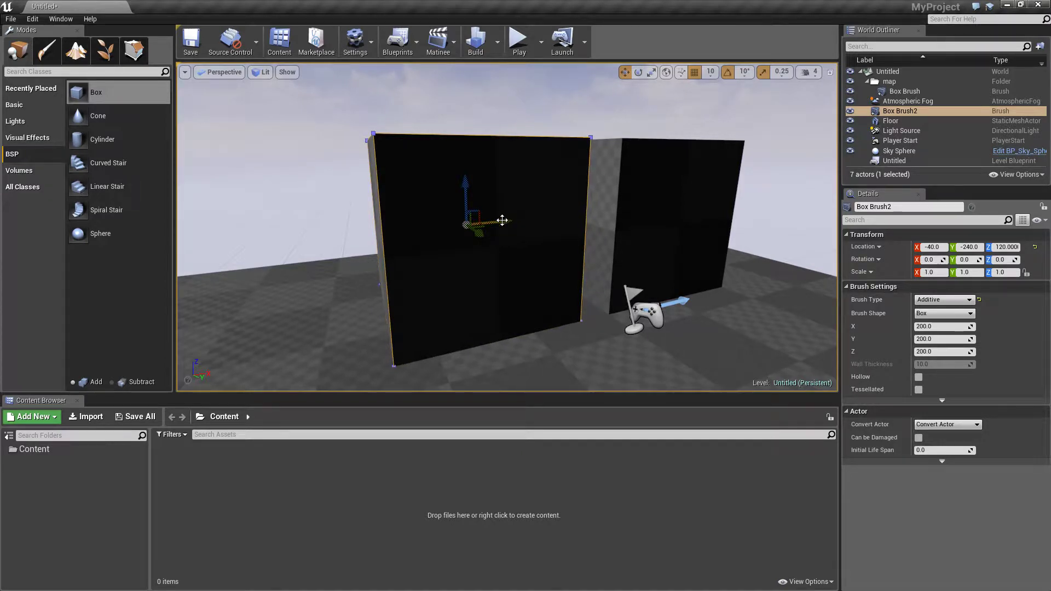
Step: Move the second box brush along X to 10, overlapping the first box, and set its brush type to Subtractive
drag(500, 223, 538, 219)
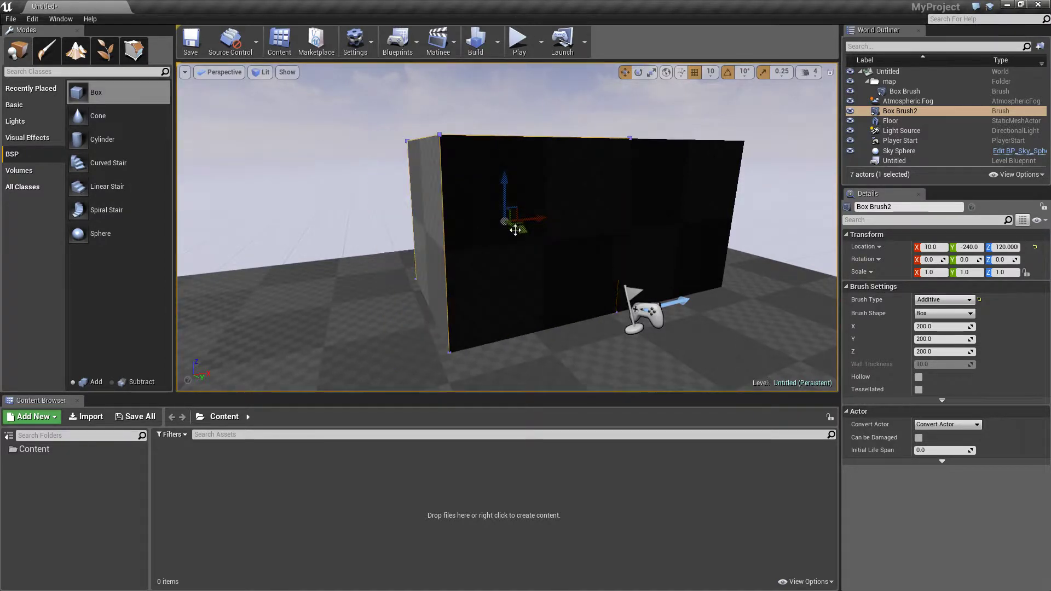
click(943, 300)
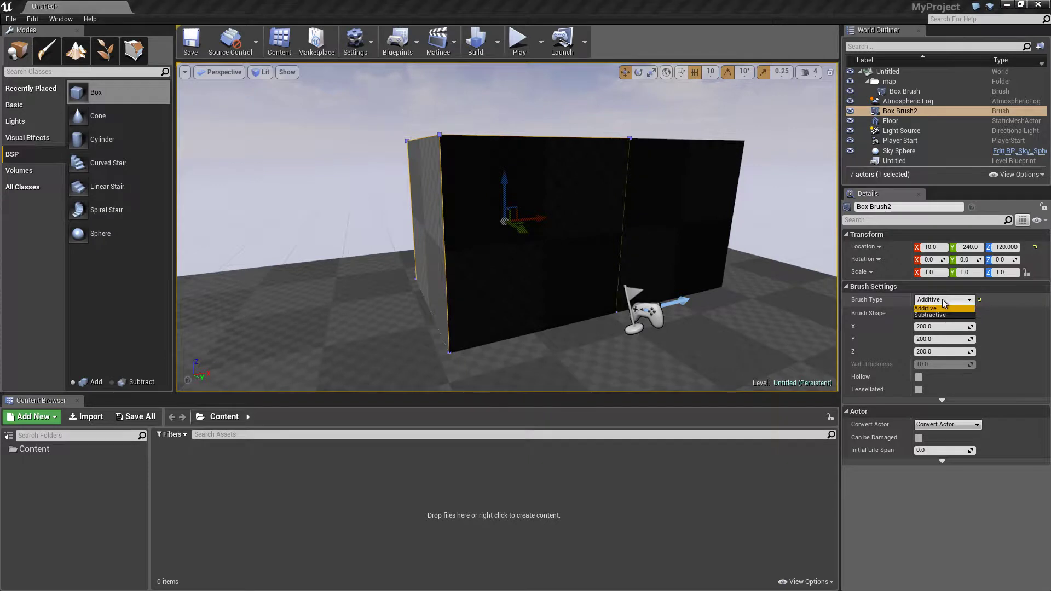
click(946, 317)
right_drag(755, 309, 810, 308)
mouse_move(564, 274)
right_down()
mouse_move(586, 275)
mouse_move(552, 280)
right_up()
Step: Scale the subtractive box brush to 0.5 in Y and 0.75 in Z
key(e)
key(w)
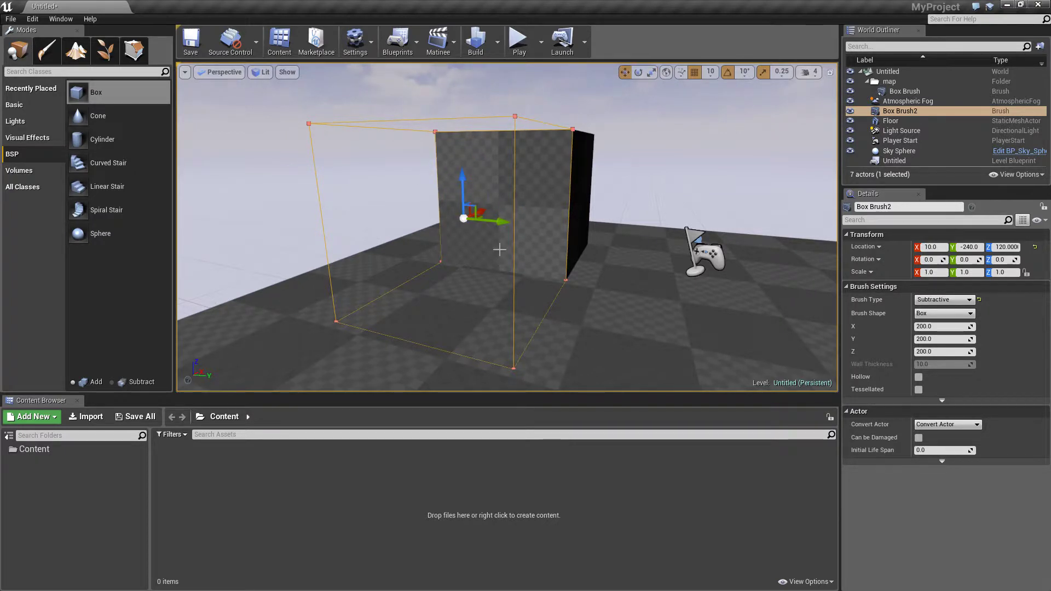
key(e)
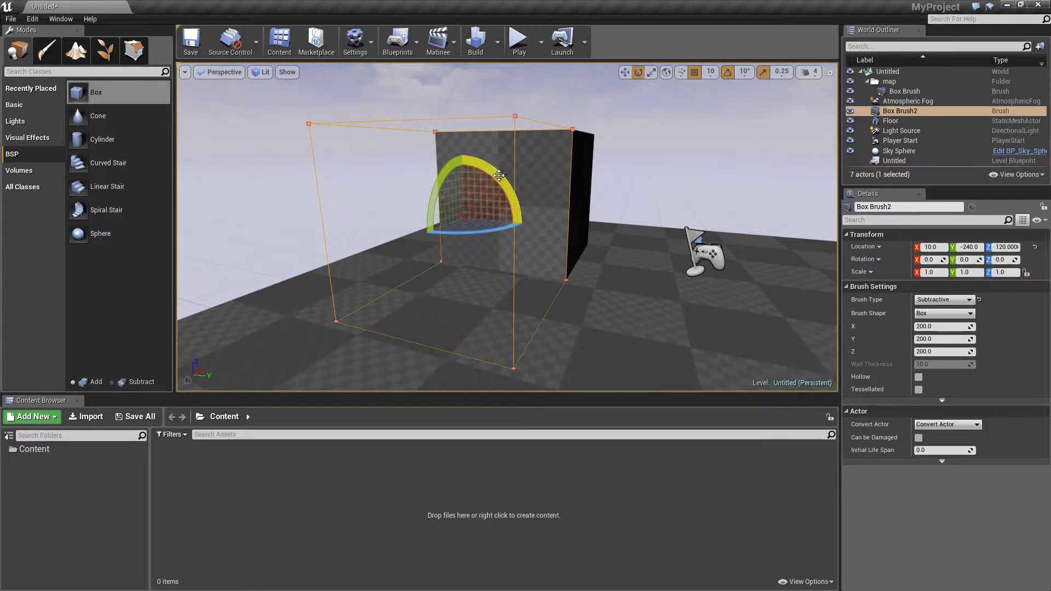
key(r)
drag(500, 221, 477, 222)
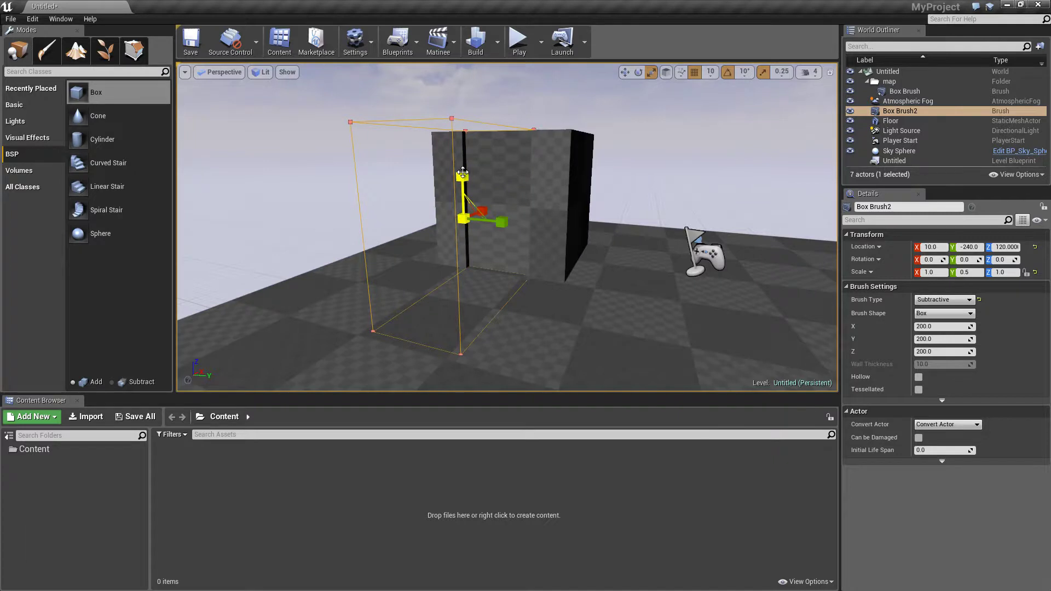
drag(461, 179, 461, 191)
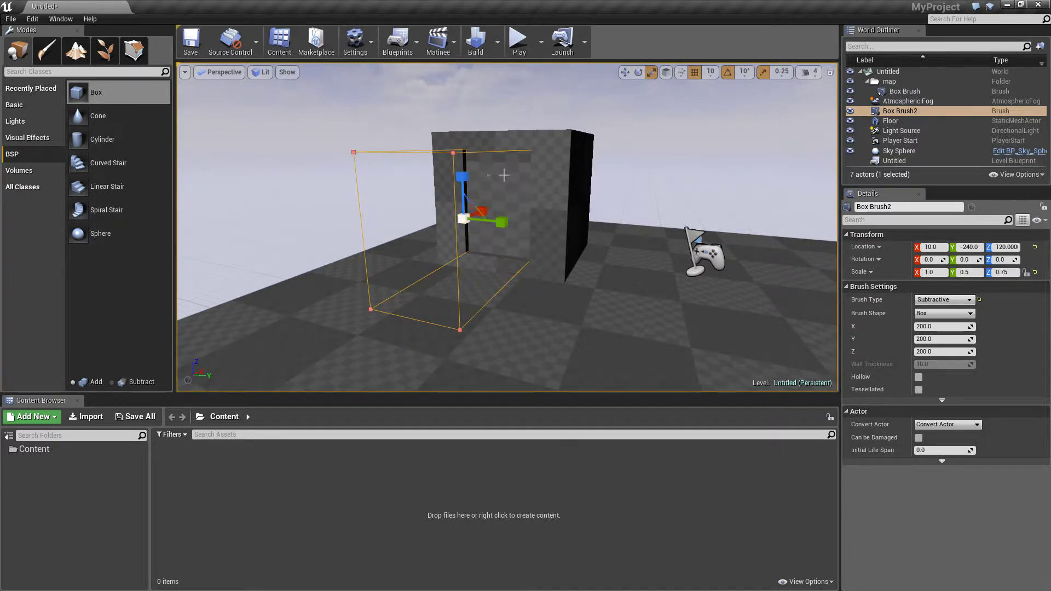
Step: Move the subtractive box along X to 180 so it sits inside the first box
mouse_move(542, 166)
right_down()
mouse_move(521, 180)
mouse_move(542, 166)
mouse_move(565, 178)
mouse_move(579, 167)
right_up()
key(w)
mouse_move(452, 164)
mouse_down()
mouse_move(568, 133)
mouse_move(562, 140)
mouse_up()
Step: Scale the subtractive box to 1.5 in X so it cuts an opening right through the first box
key(e)
key(r)
right_drag(579, 147, 515, 130)
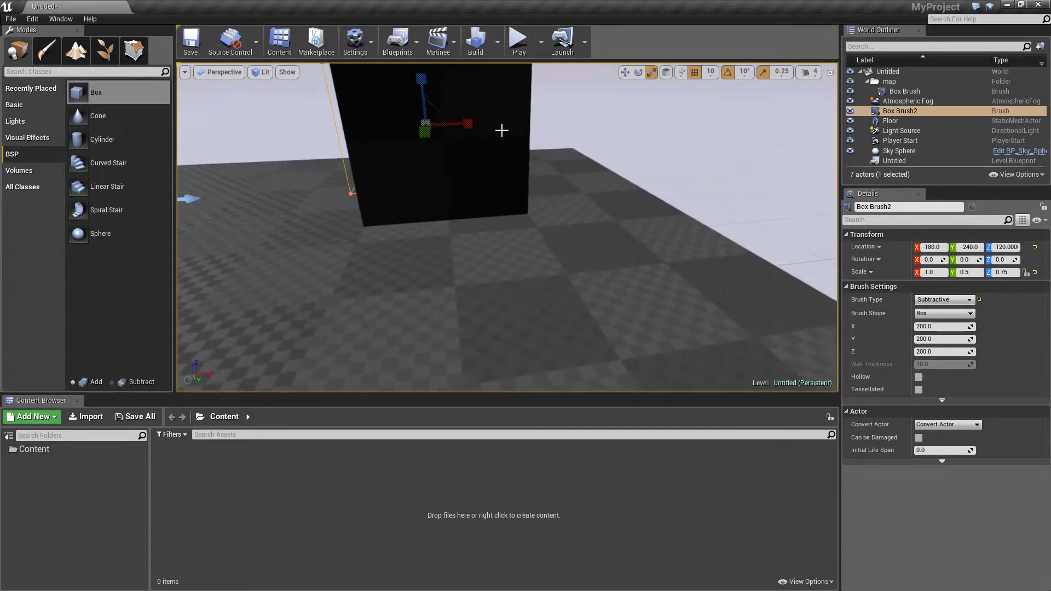
mouse_move(403, 148)
right_down()
mouse_move(438, 151)
mouse_move(408, 150)
right_up()
mouse_move(450, 229)
right_down()
mouse_move(449, 203)
mouse_move(509, 219)
mouse_move(427, 232)
mouse_move(485, 253)
mouse_move(422, 260)
mouse_move(490, 213)
right_up()
click(396, 230)
click(492, 213)
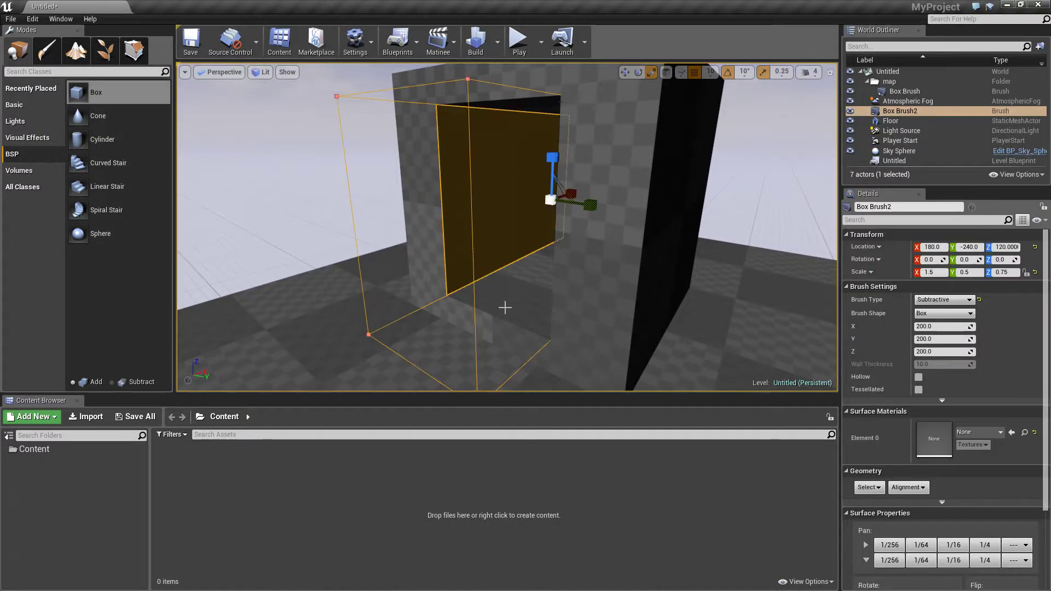
Step: Group the first box and the subtractive box together, and clear them from the selection
mouse_move(575, 245)
right_down()
mouse_move(608, 240)
mouse_move(569, 249)
mouse_move(537, 235)
mouse_move(460, 139)
right_up()
ctrl+click(481, 163)
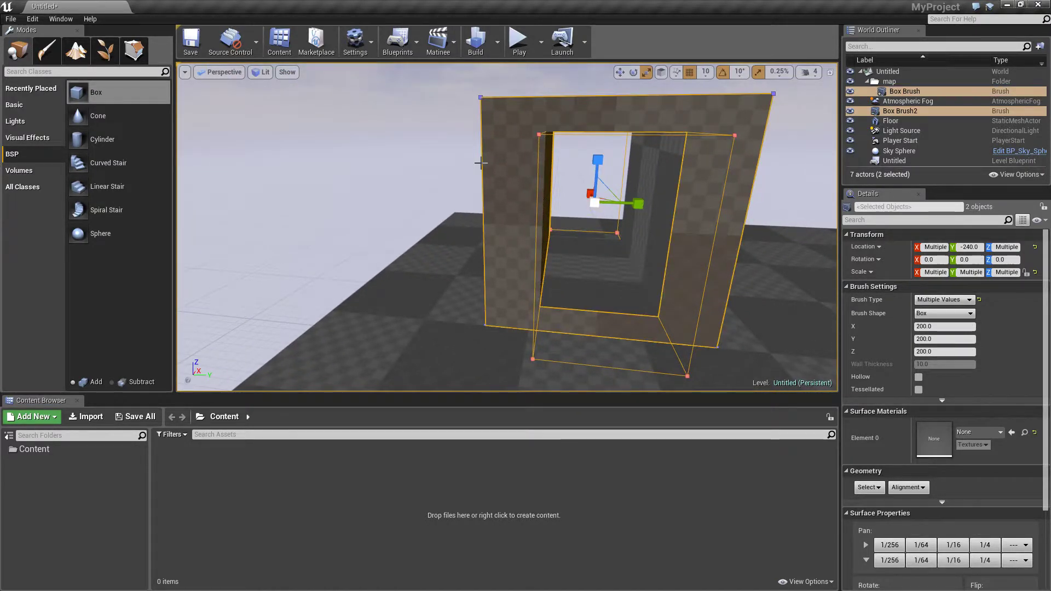
right_click(522, 153)
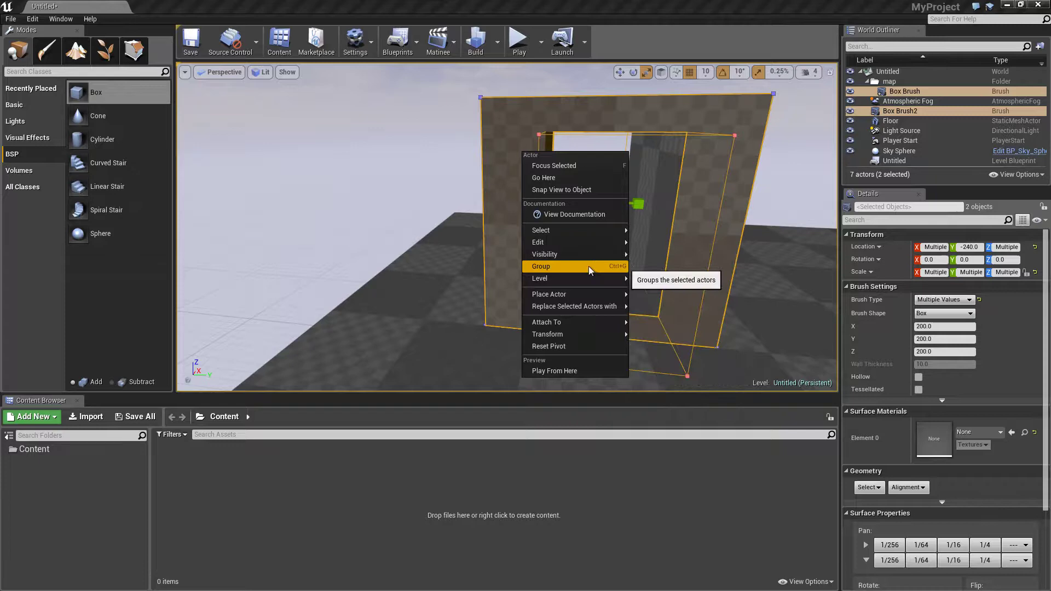
click(589, 267)
click(380, 159)
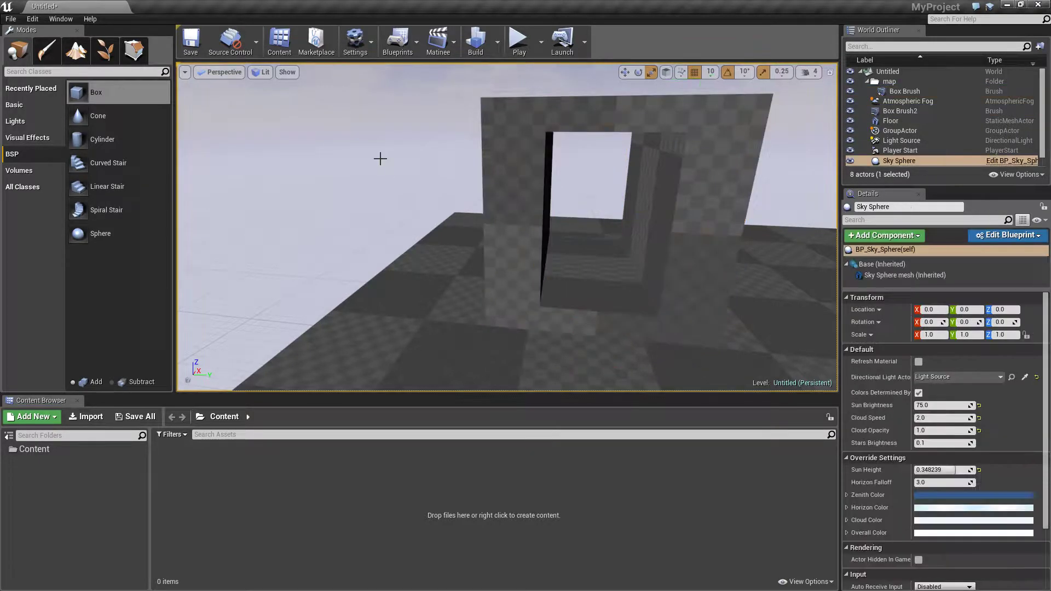
Step: Select the grouped box brushes and move them along Y to -70
right_drag(384, 169, 594, 169)
click(626, 169)
key(f)
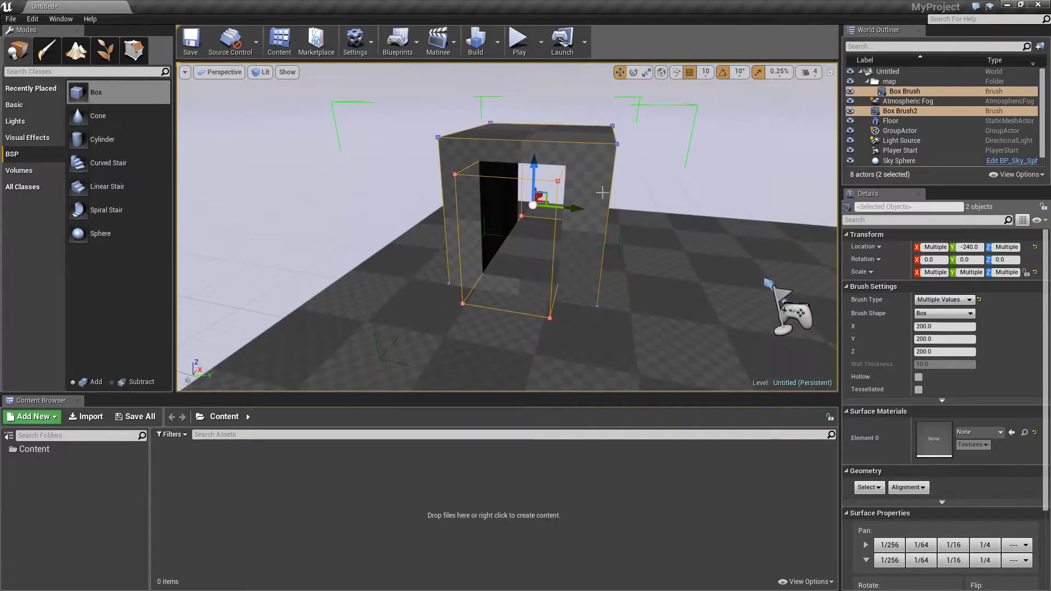
drag(575, 211, 656, 223)
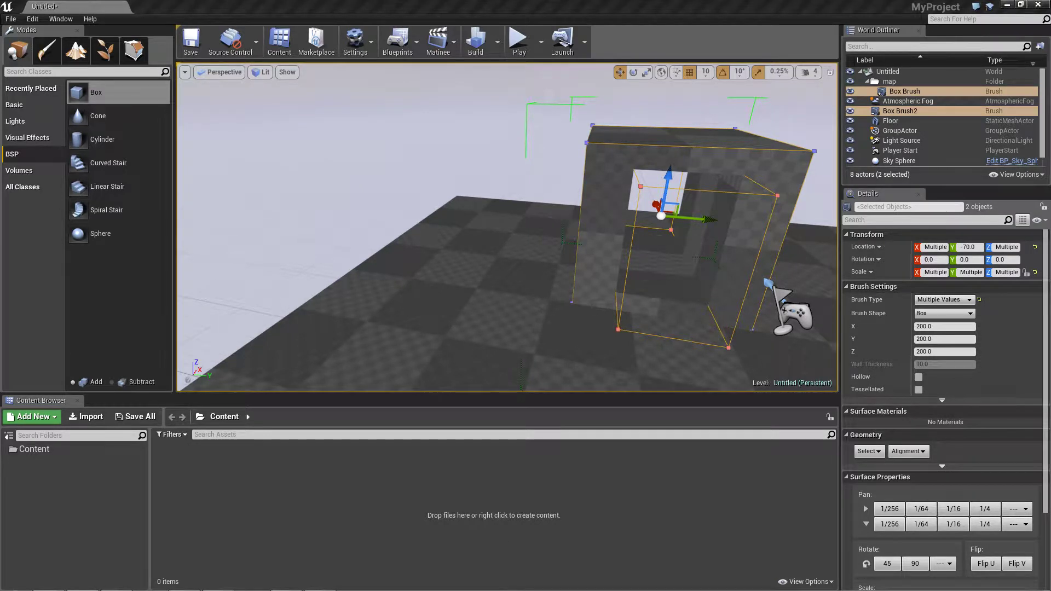
click(521, 340)
Step: Duplicate the grouped doorway block along Y to -330
mouse_move(433, 209)
right_down()
mouse_move(466, 208)
mouse_move(426, 206)
right_up()
key(d)
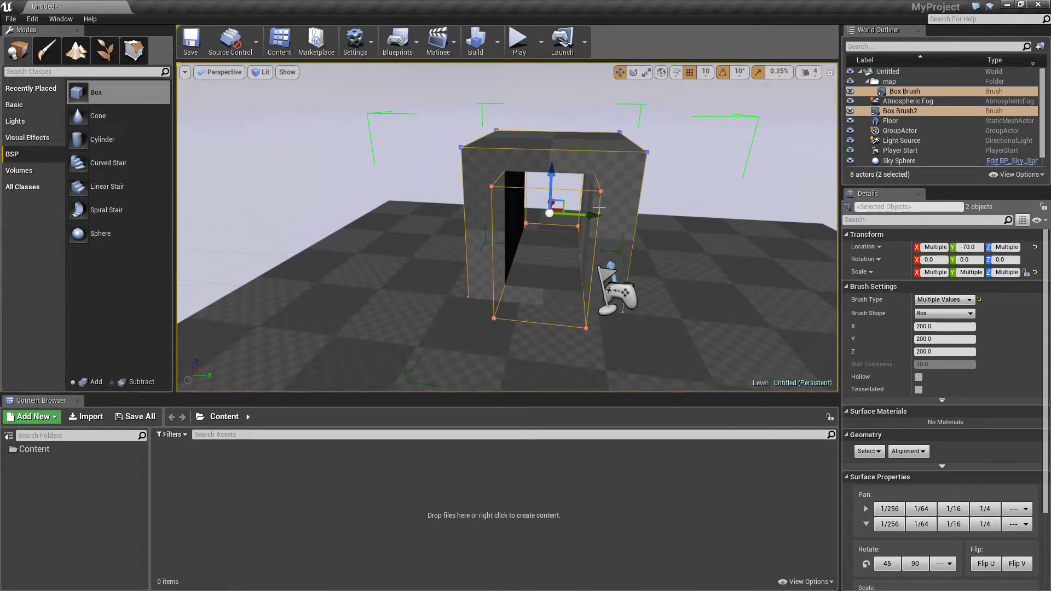
alt+drag(581, 216, 409, 218)
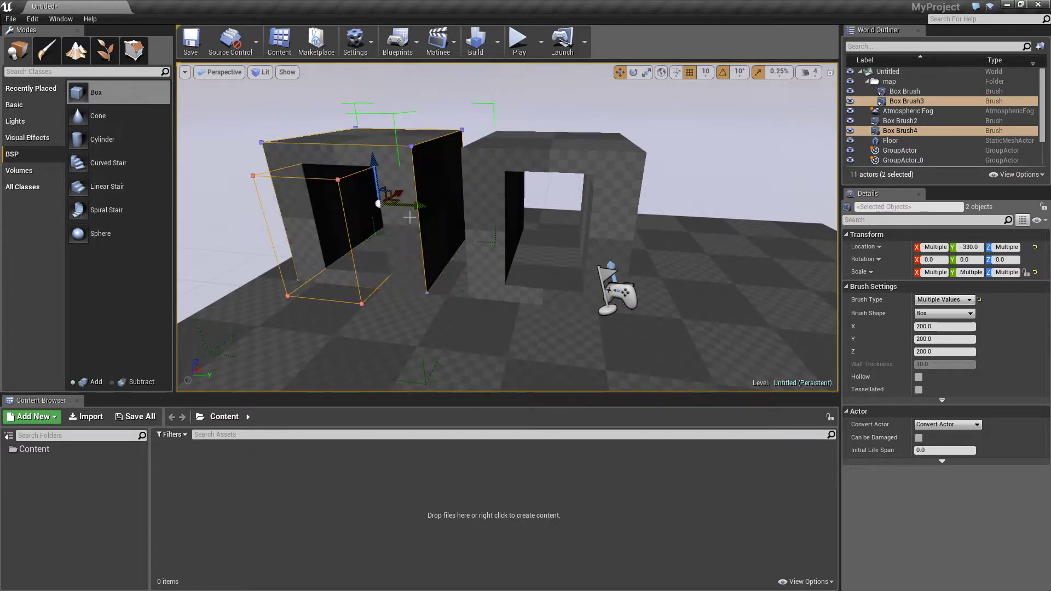
Step: Duplicate the original doorway group along Y in the opposite direction from the first copy, and deselect it
key(a)
mouse_move(589, 116)
right_down()
mouse_move(569, 116)
mouse_move(607, 131)
right_up()
key(s)
key(w)
click(604, 131)
key(s)
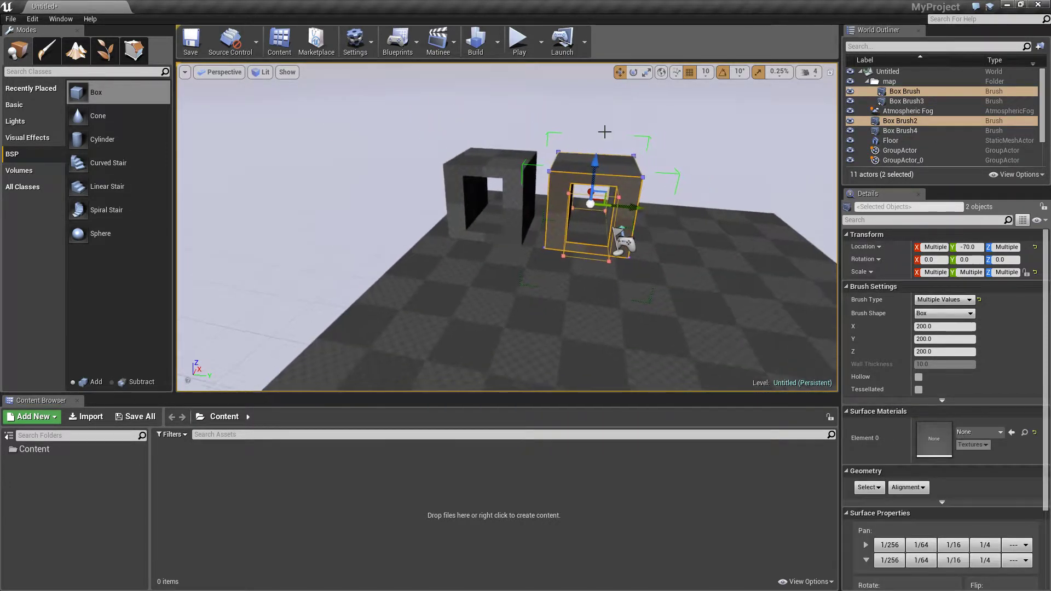
alt+drag(636, 210, 692, 198)
click(405, 158)
Step: Place an additive BSP box on the floor at about X -70, Y -370, and delete it
mouse_move(406, 158)
right_down()
mouse_move(392, 158)
mouse_move(422, 157)
mouse_move(384, 157)
mouse_move(398, 156)
mouse_move(399, 170)
mouse_move(387, 159)
right_up()
key(w)
key(d)
key(a)
key(d)
key(s)
mouse_move(87, 91)
mouse_down()
mouse_move(281, 188)
mouse_move(423, 235)
mouse_move(364, 237)
mouse_move(457, 255)
mouse_up()
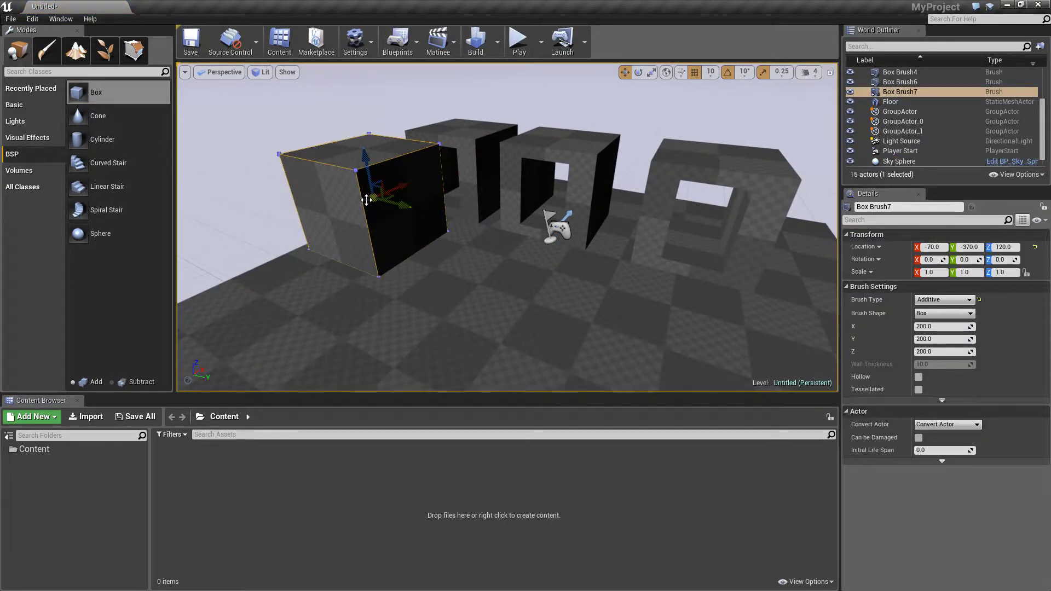
right_drag(455, 170, 455, 173)
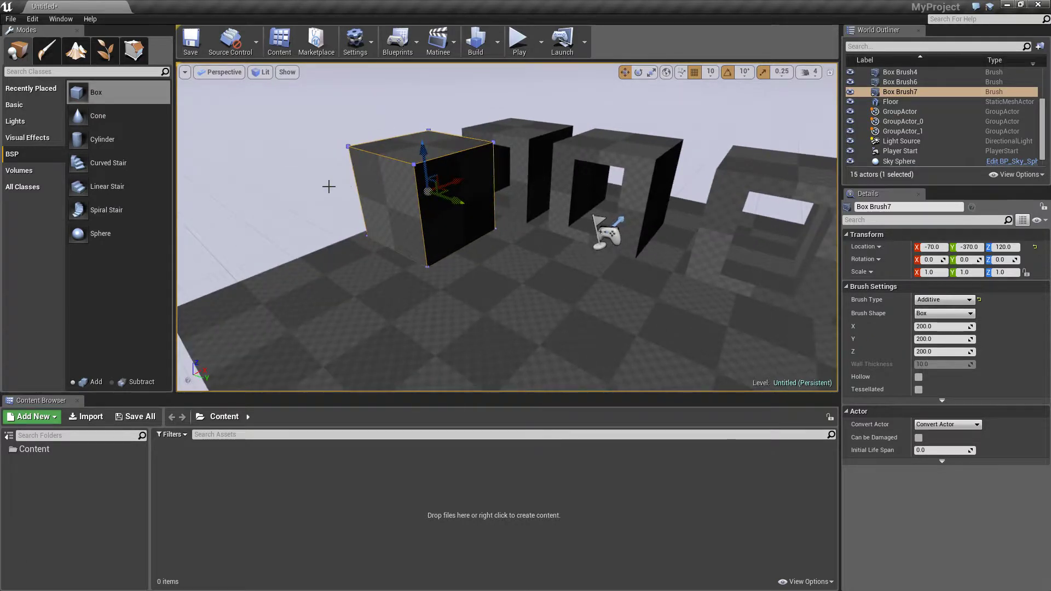
key(Delete)
Step: Try out an additive BSP cylinder at about X -80, Y -460, adjusting its number of sides, and delete it
mouse_move(93, 139)
mouse_down()
mouse_move(404, 223)
mouse_move(331, 186)
mouse_up()
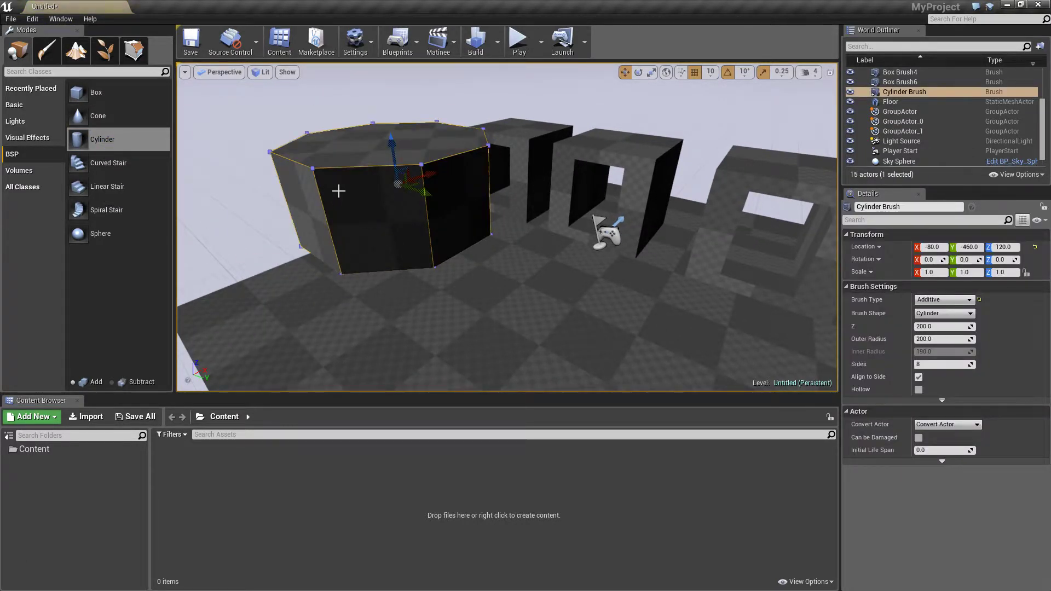
mouse_move(948, 365)
mouse_down()
mouse_move(963, 365)
mouse_move(910, 364)
mouse_move(1002, 365)
mouse_move(915, 364)
mouse_up()
mouse_move(481, 200)
right_down()
mouse_move(464, 201)
mouse_move(483, 198)
mouse_move(471, 190)
right_up()
key(Delete)
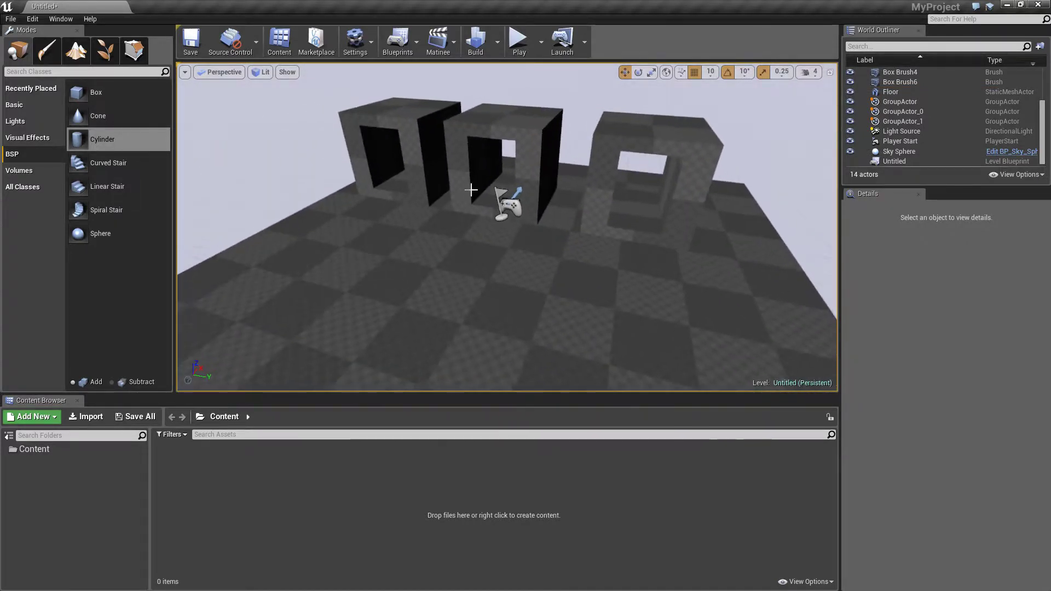
Step: Place an additive curved stair brush and move it to about X -310, Y 180, Z 20
mouse_move(98, 163)
mouse_down()
mouse_move(402, 263)
mouse_move(277, 235)
mouse_move(218, 295)
mouse_move(212, 320)
mouse_up()
mouse_move(407, 278)
right_down()
mouse_move(471, 278)
mouse_move(407, 278)
mouse_move(456, 343)
right_up()
mouse_move(489, 358)
mouse_down()
mouse_move(603, 294)
mouse_move(642, 244)
mouse_up()
right_drag(383, 154, 370, 157)
right_drag(590, 191, 590, 191)
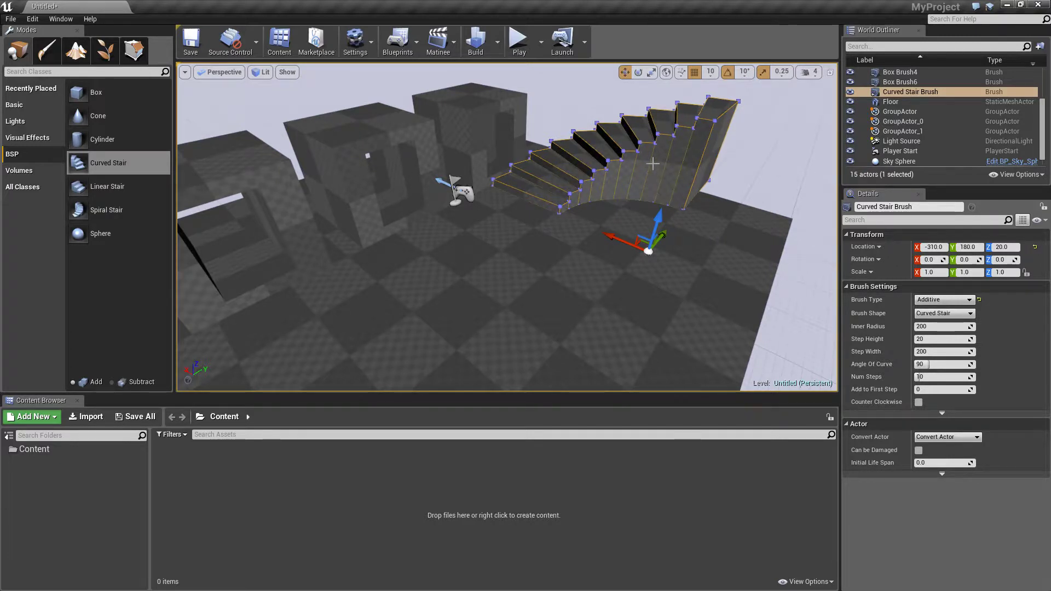
Step: Place a linear stair brush at about X -420, Y 180 and a spiral stair brush at about X -280, Y 0
right_drag(331, 150, 315, 126)
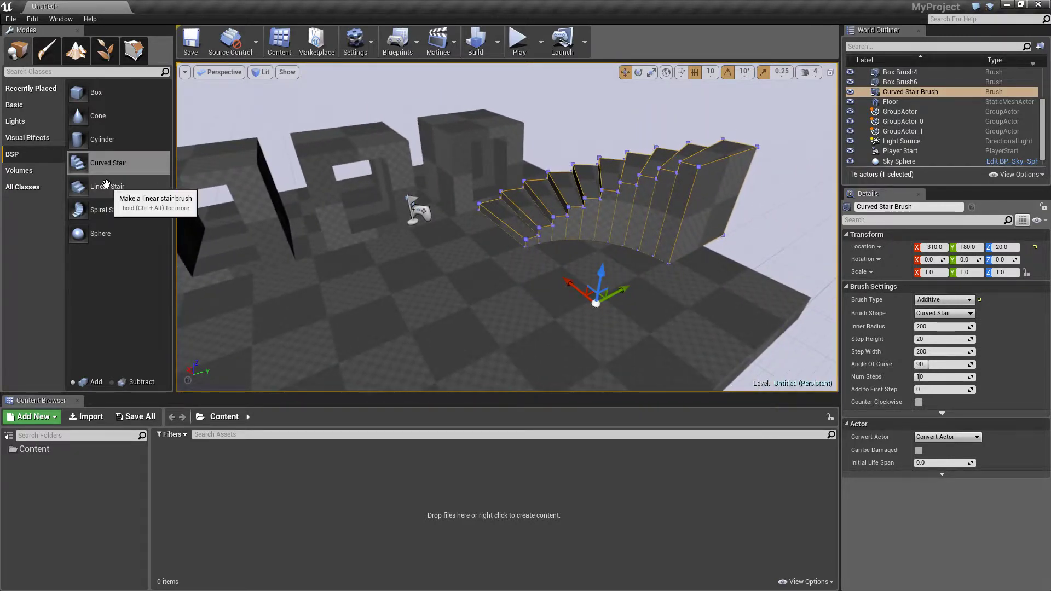
drag(106, 187, 638, 344)
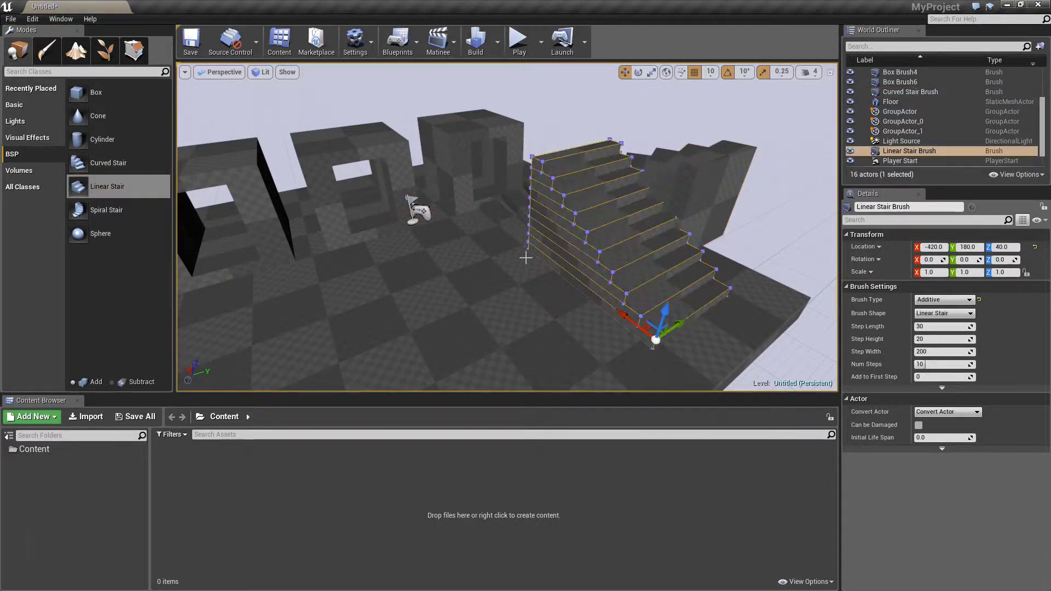
drag(106, 210, 493, 340)
Step: Select the spiral, linear and curved stair brushes together and delete them
key(s)
right_drag(492, 340, 619, 228)
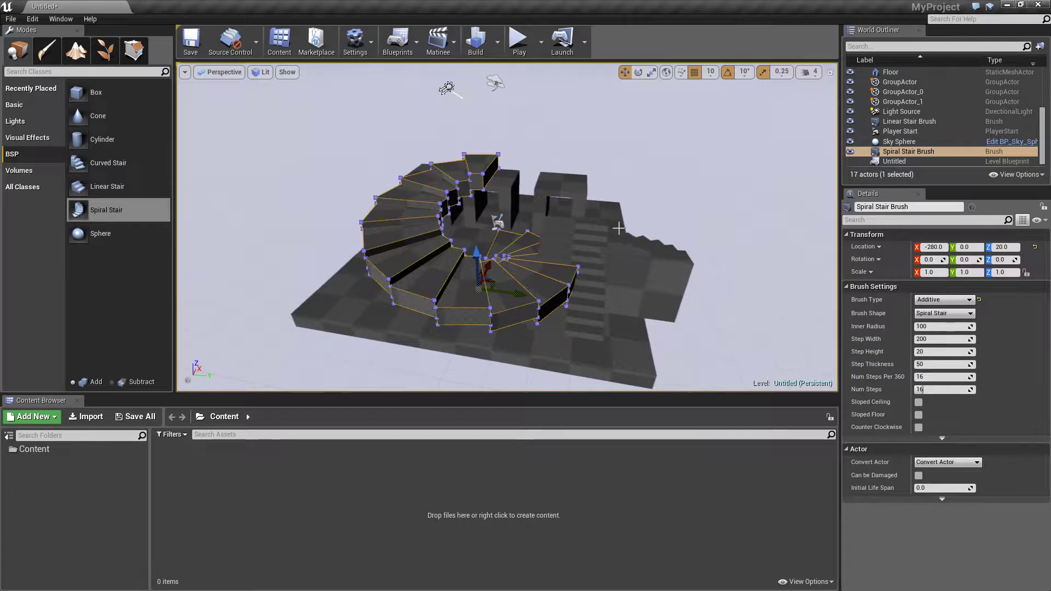
ctrl+click(588, 243)
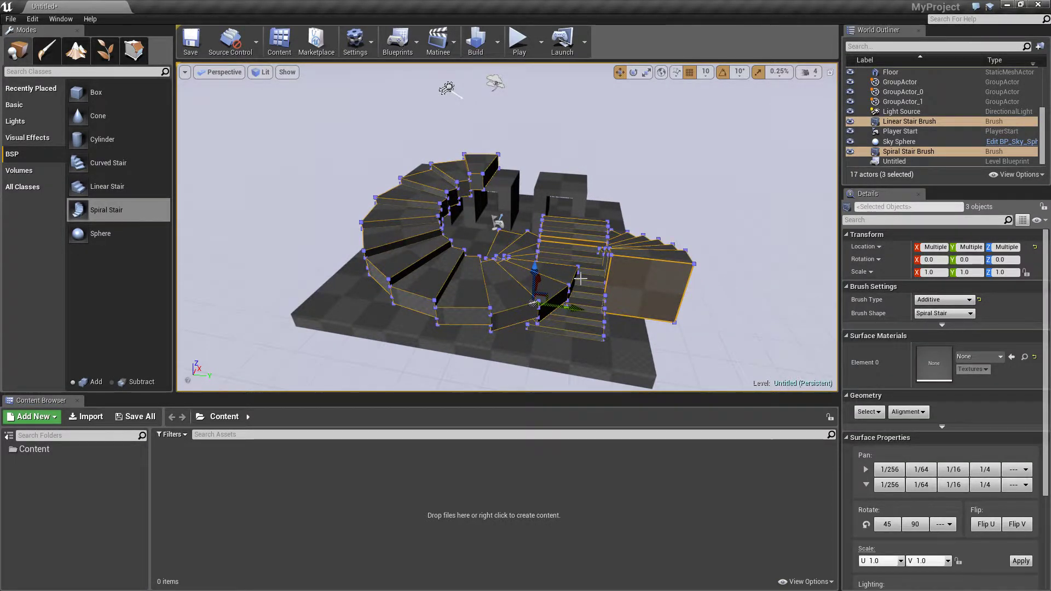
key(Delete)
Step: Place an additive BSP sphere on the floor at about X -60, Y -120, Z 280
mouse_move(546, 268)
right_down()
mouse_move(524, 280)
mouse_move(532, 254)
mouse_move(546, 254)
right_up()
key(w)
drag(95, 234, 455, 303)
key(d)
mouse_move(455, 303)
right_down()
mouse_move(361, 299)
mouse_move(476, 276)
mouse_move(564, 299)
mouse_move(487, 305)
right_up()
key(a)
key(d)
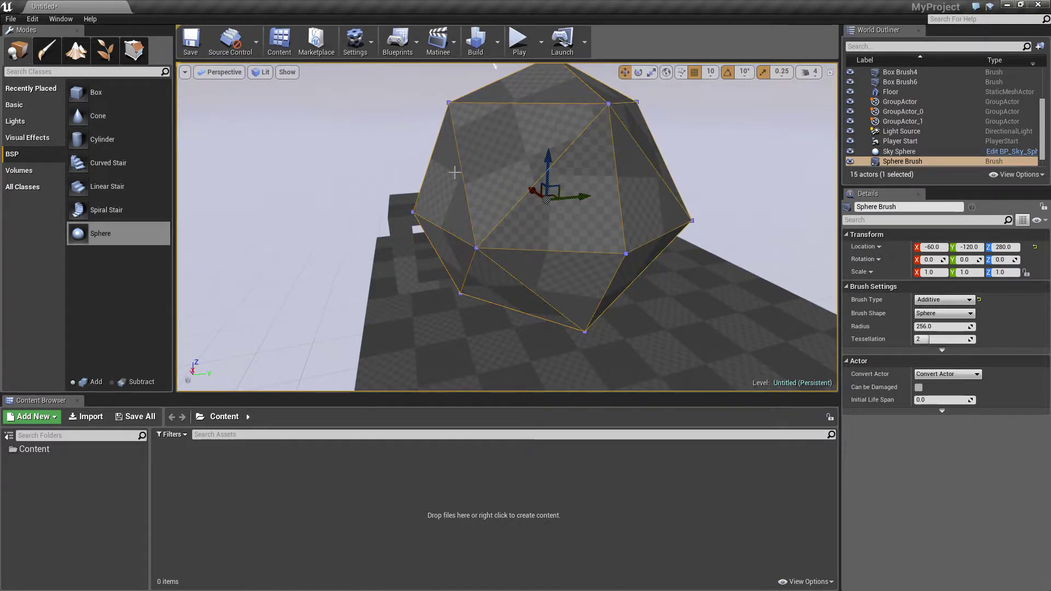
Step: Set the sphere brush's tessellation to 3, and delete the sphere
right_drag(327, 237, 293, 237)
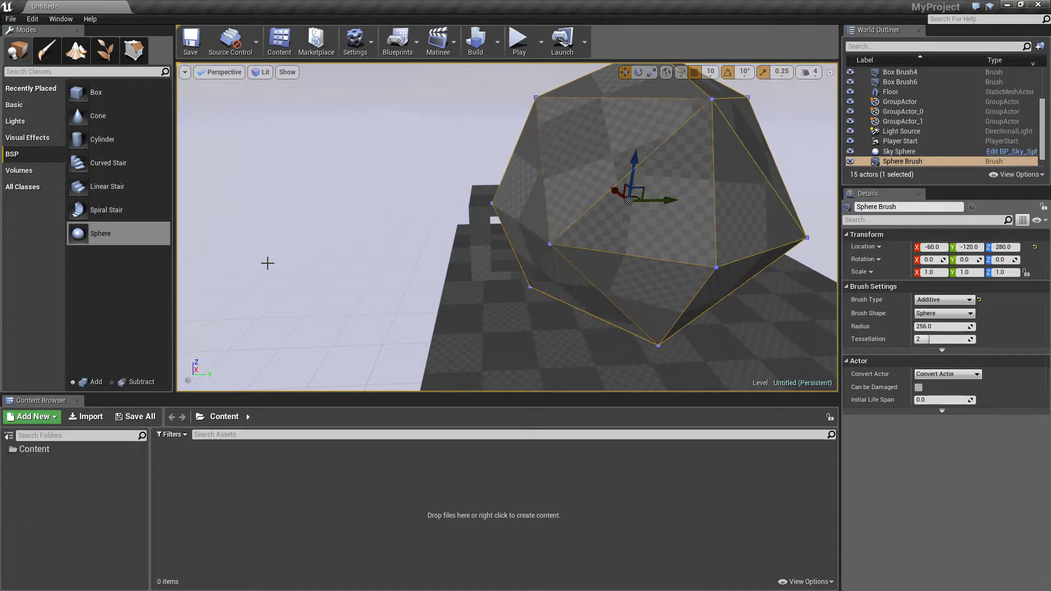
right_drag(272, 271, 307, 272)
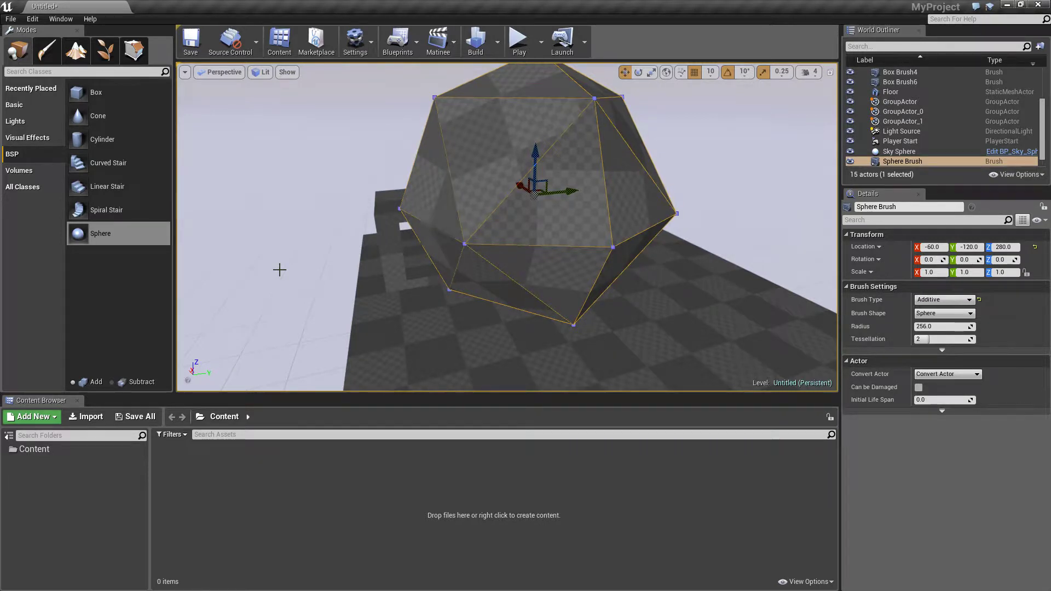
right_drag(432, 364, 403, 267)
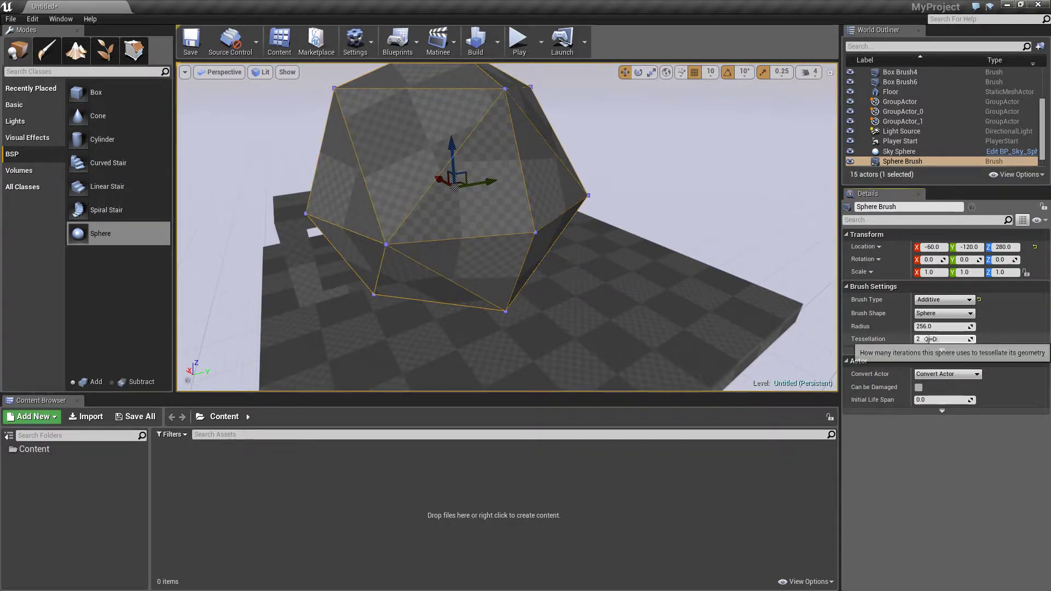
drag(928, 339, 944, 339)
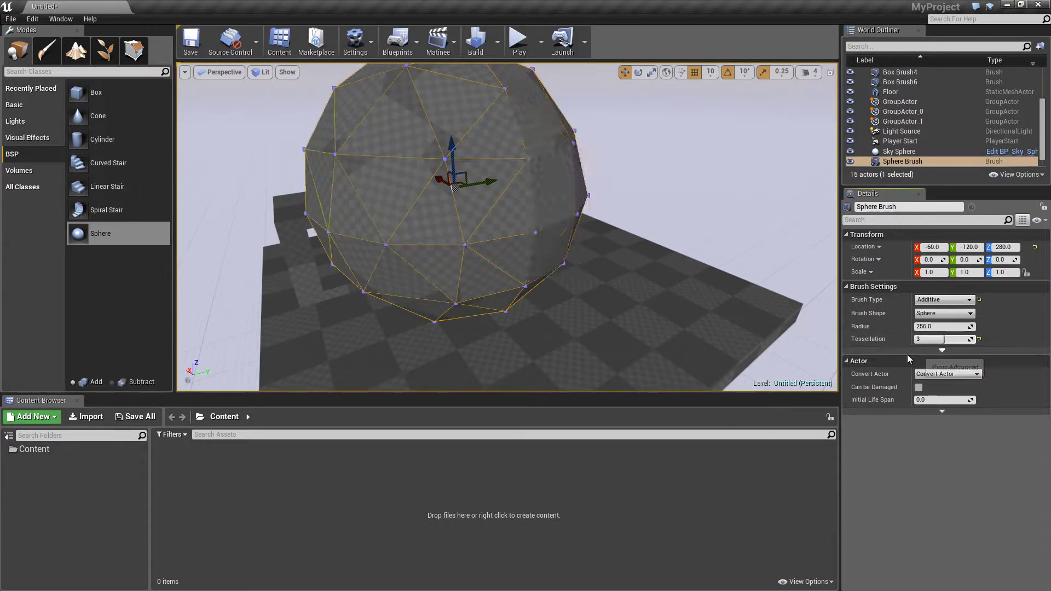
right_drag(602, 219, 548, 200)
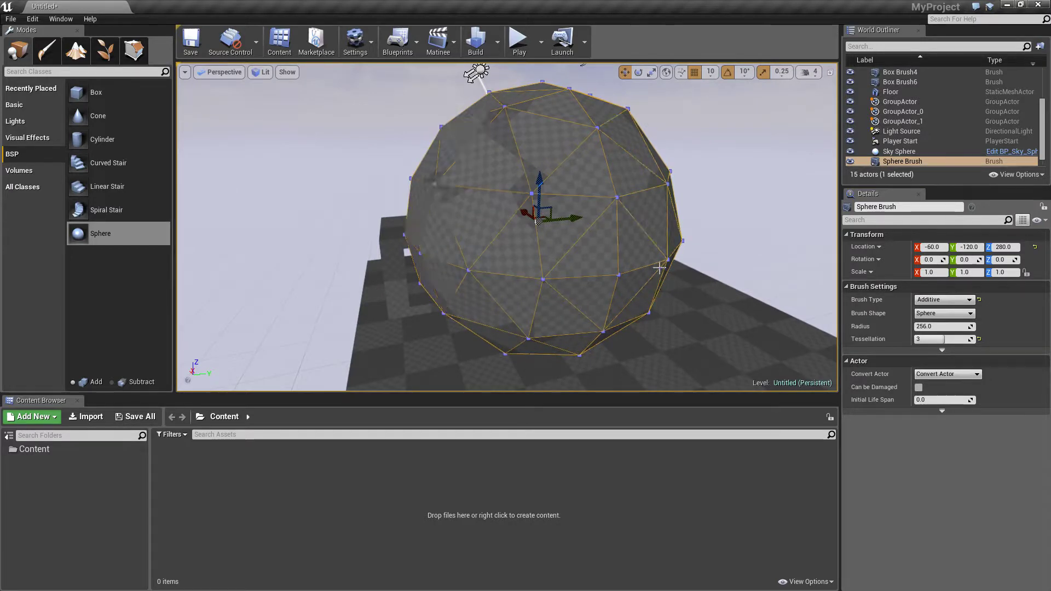
key(Delete)
Step: Place an additive BSP box on the floor at about X -200, Y -150
mouse_move(498, 237)
right_down()
mouse_move(509, 263)
mouse_move(476, 219)
mouse_move(449, 227)
right_up()
mouse_move(96, 92)
mouse_down()
mouse_move(286, 291)
mouse_move(290, 274)
mouse_up()
right_drag(290, 274, 474, 241)
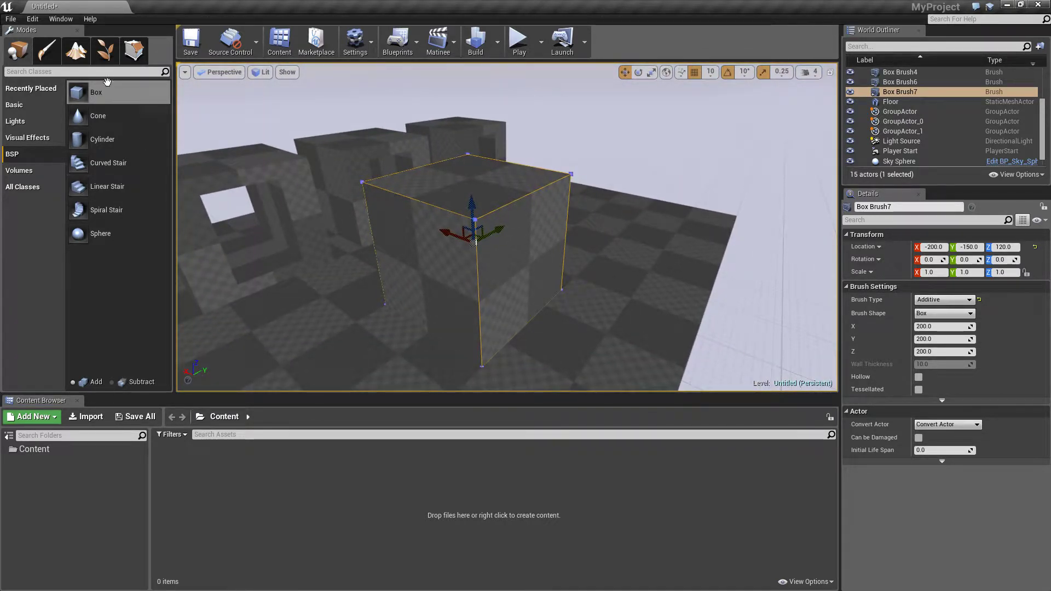
Step: In geometry editing mode, lower the two vertices of one top edge of the new box to slope its top
click(135, 55)
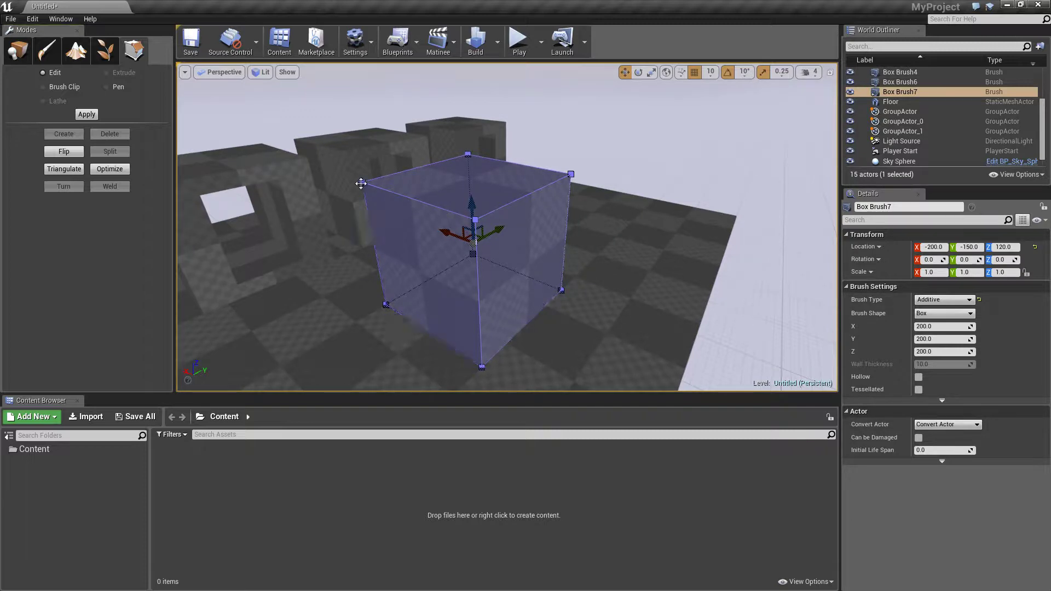
click(362, 182)
click(474, 220)
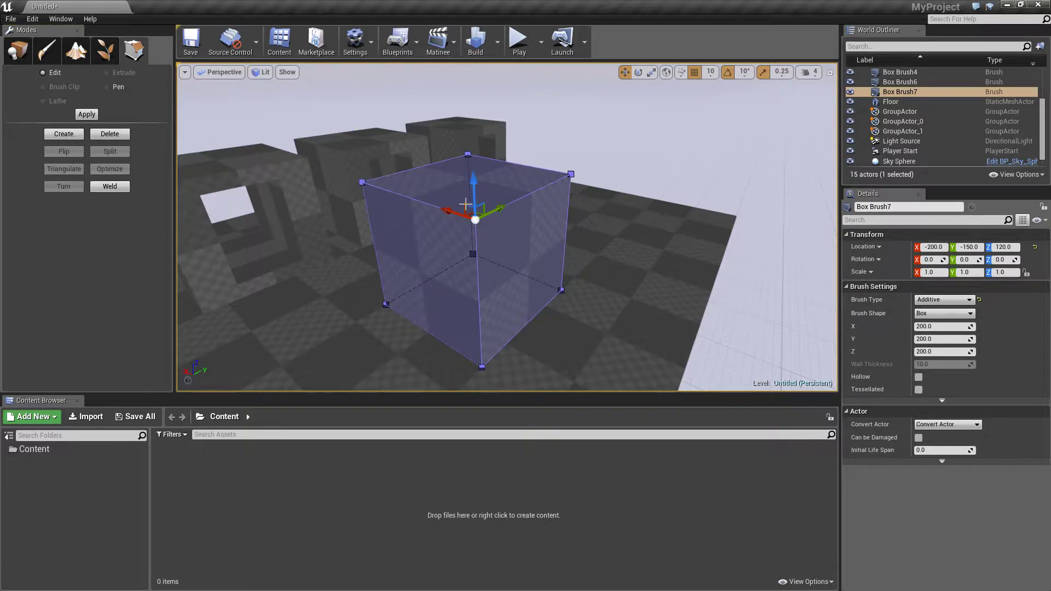
ctrl+click(362, 182)
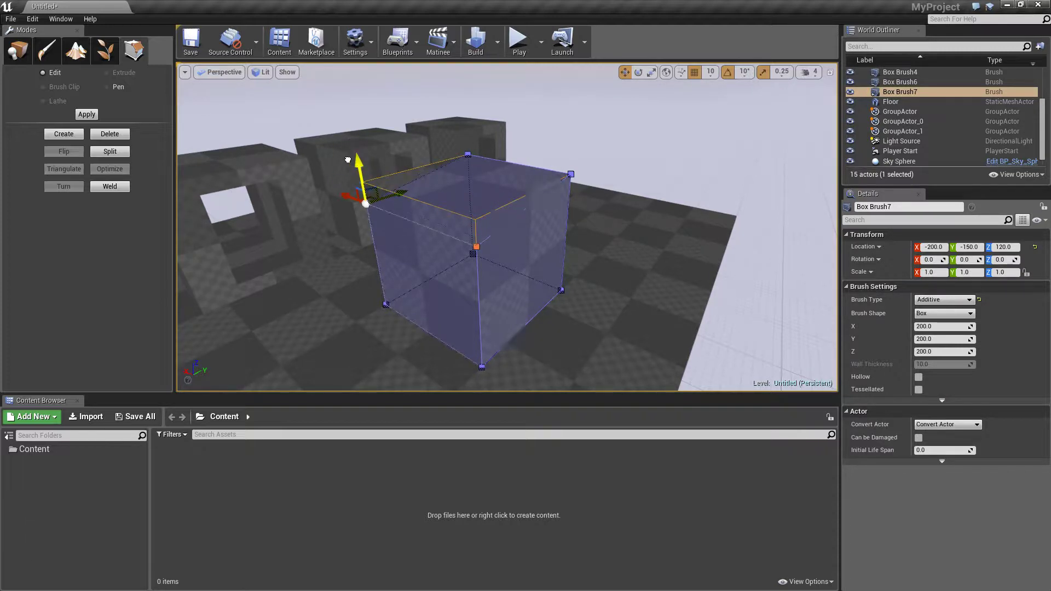
Step: Select the box's side face below the lowered edge and set geometry editing to Extrude
double_click(875, 92)
mouse_move(493, 256)
right_down()
mouse_move(551, 256)
mouse_move(497, 256)
mouse_move(506, 254)
right_up()
click(447, 279)
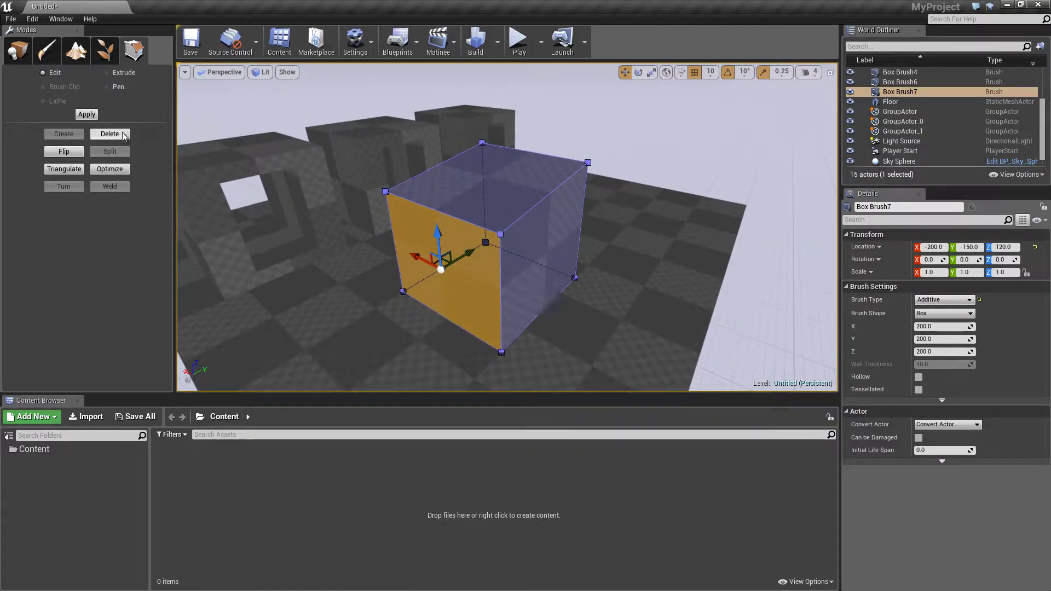
click(110, 76)
click(611, 306)
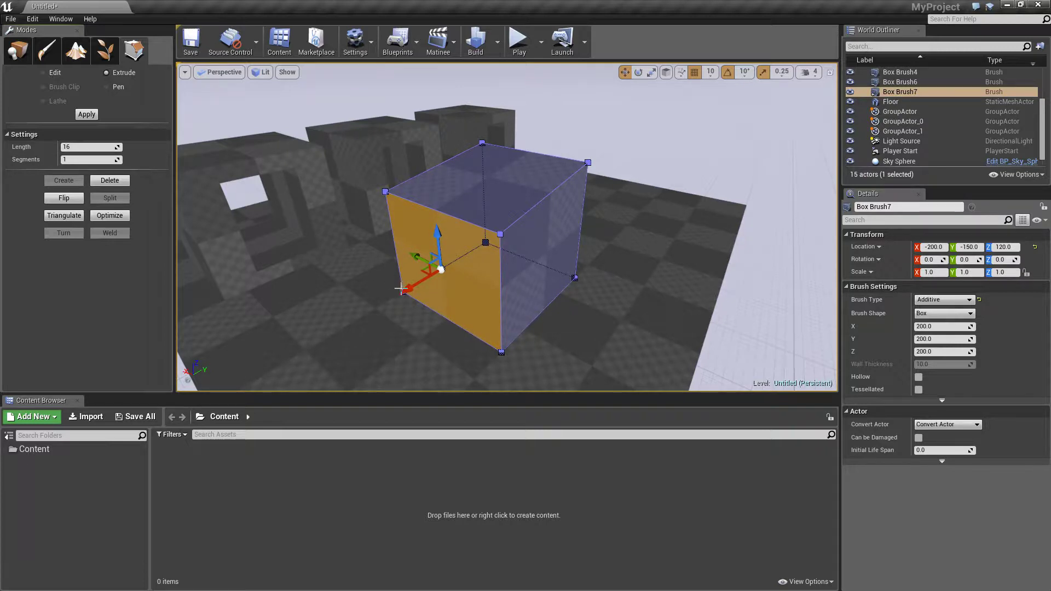
mouse_move(408, 288)
mouse_down()
mouse_move(344, 316)
mouse_move(355, 304)
mouse_up()
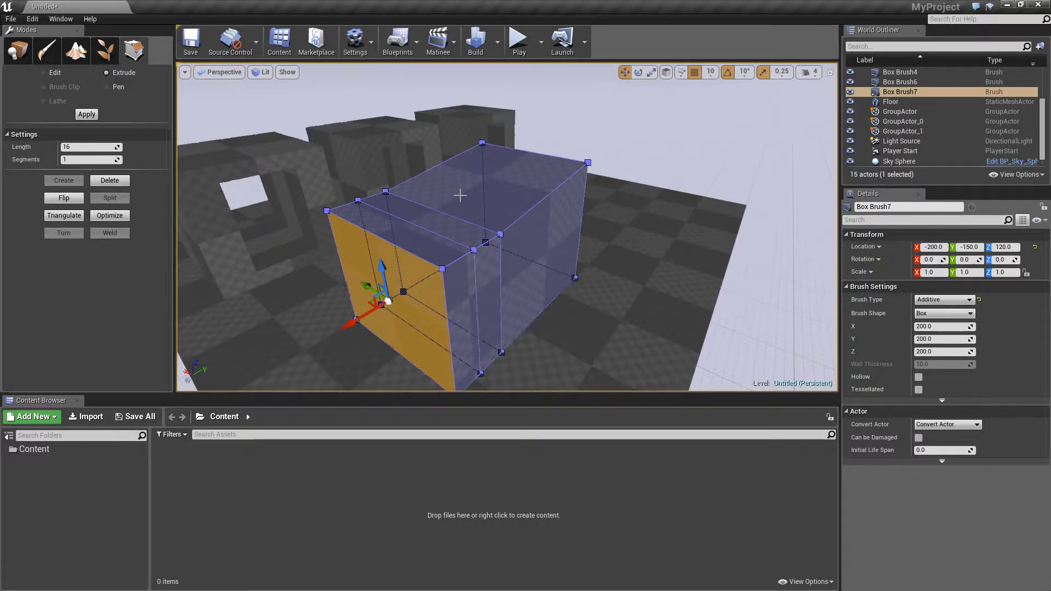
key(ctrl+z)
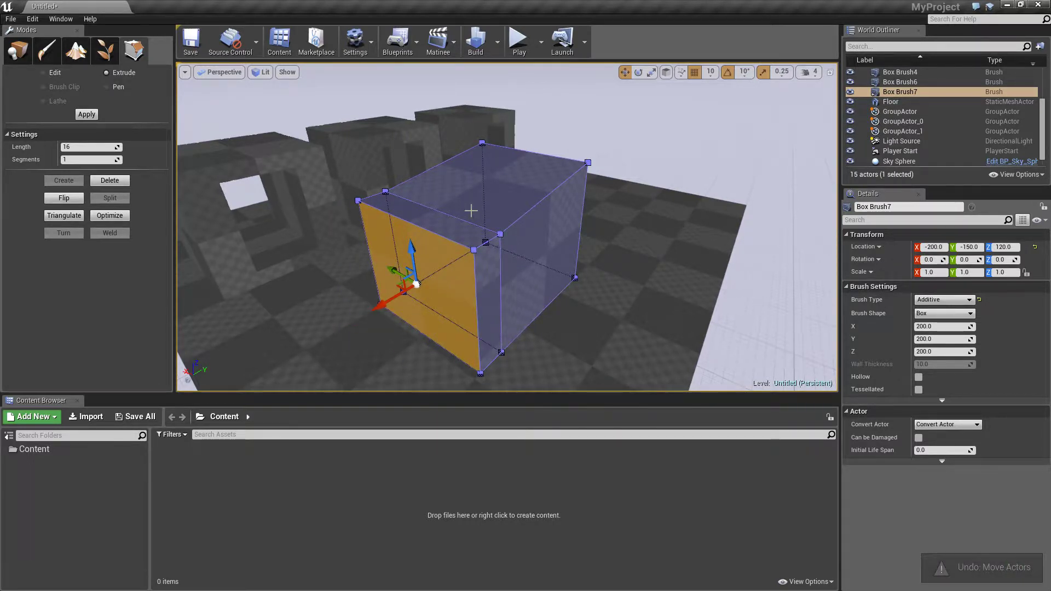
key(ctrl+z)
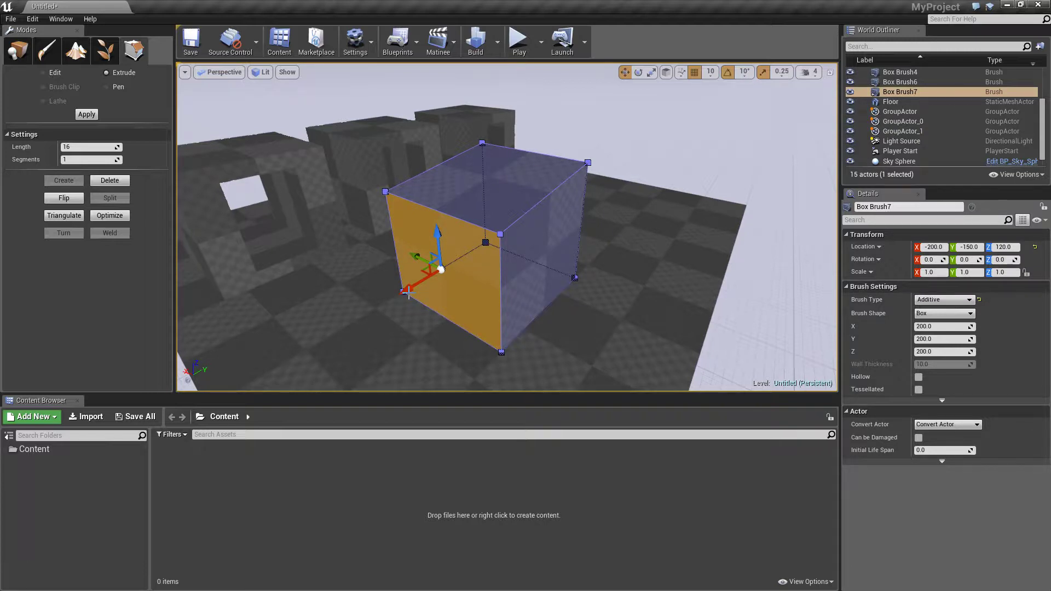
Step: Extrude the selected side face outward by about 150 units and return to placement mode
drag(408, 291, 244, 347)
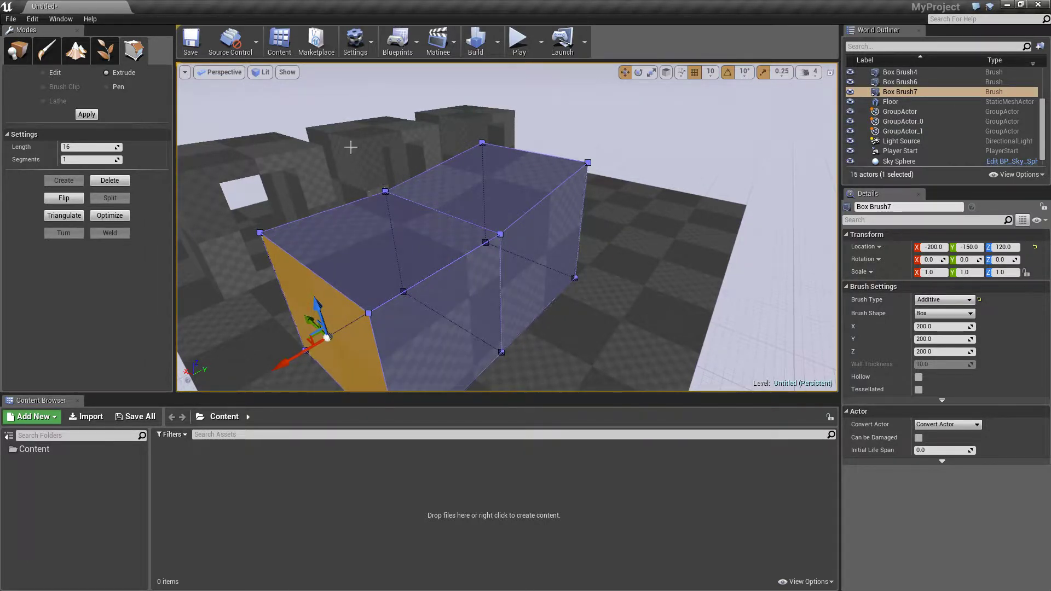
mouse_move(491, 251)
right_down()
mouse_move(482, 260)
mouse_move(389, 249)
right_up()
mouse_move(282, 190)
right_down()
mouse_move(328, 197)
mouse_move(274, 175)
mouse_move(372, 219)
mouse_move(432, 213)
mouse_move(509, 175)
right_up()
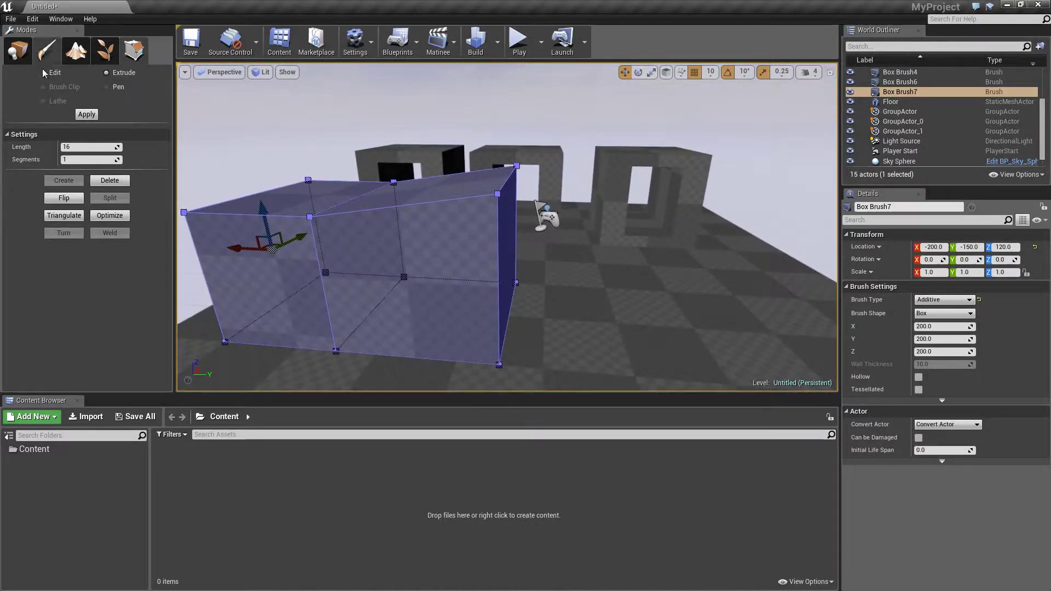
click(18, 49)
mouse_move(493, 230)
right_down()
mouse_move(526, 263)
mouse_move(580, 273)
mouse_move(575, 257)
right_up()
mouse_move(504, 263)
right_down()
mouse_move(520, 263)
mouse_move(504, 263)
right_up()
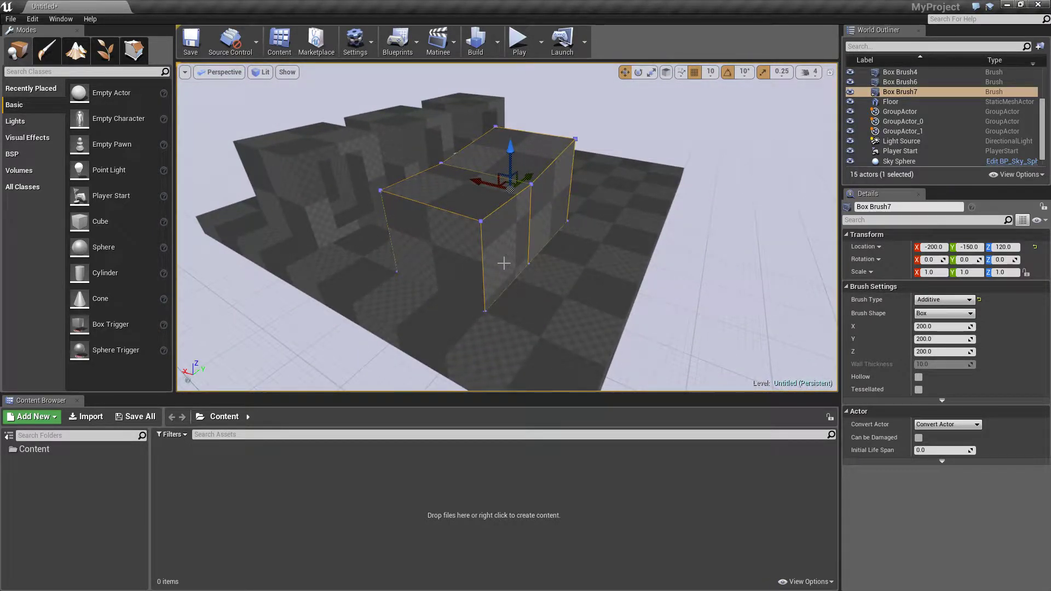
Step: Examine the actions offered for the extruded box brush and its faces, including its options in the World Outliner
click(449, 228)
right_click(448, 226)
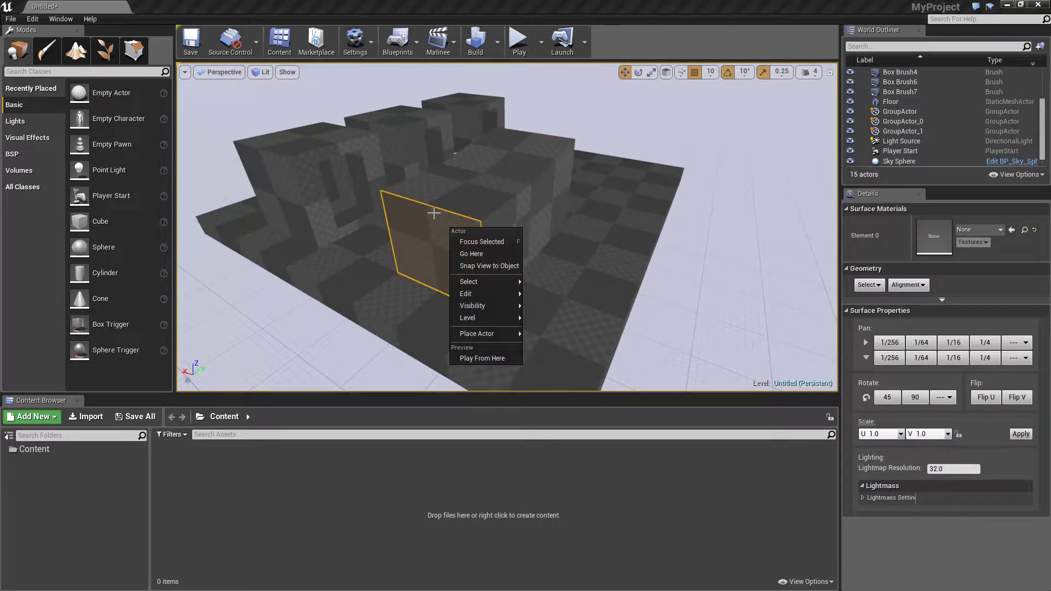
click(455, 180)
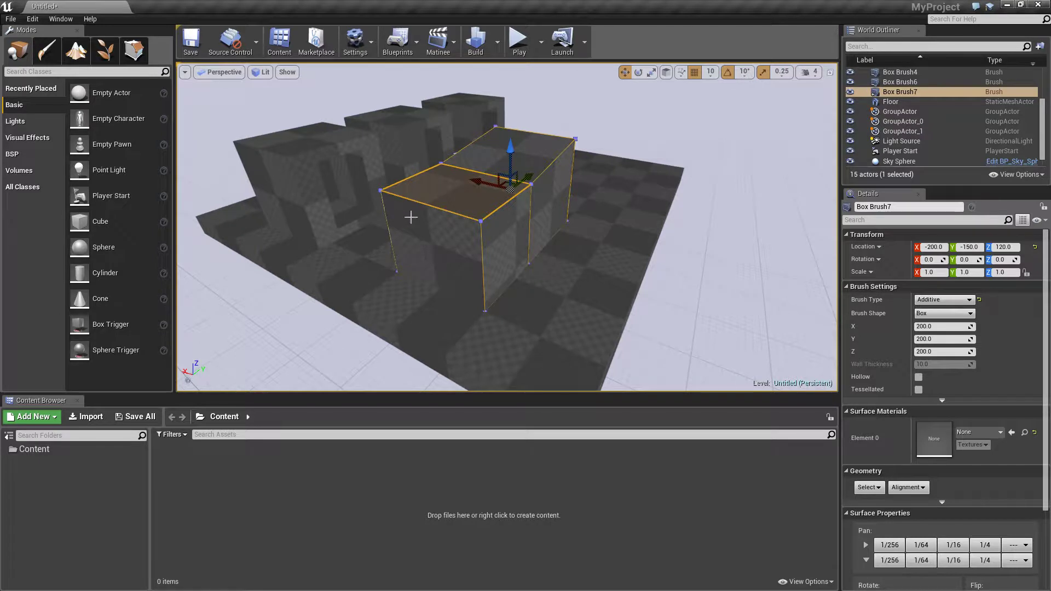
right_click(412, 218)
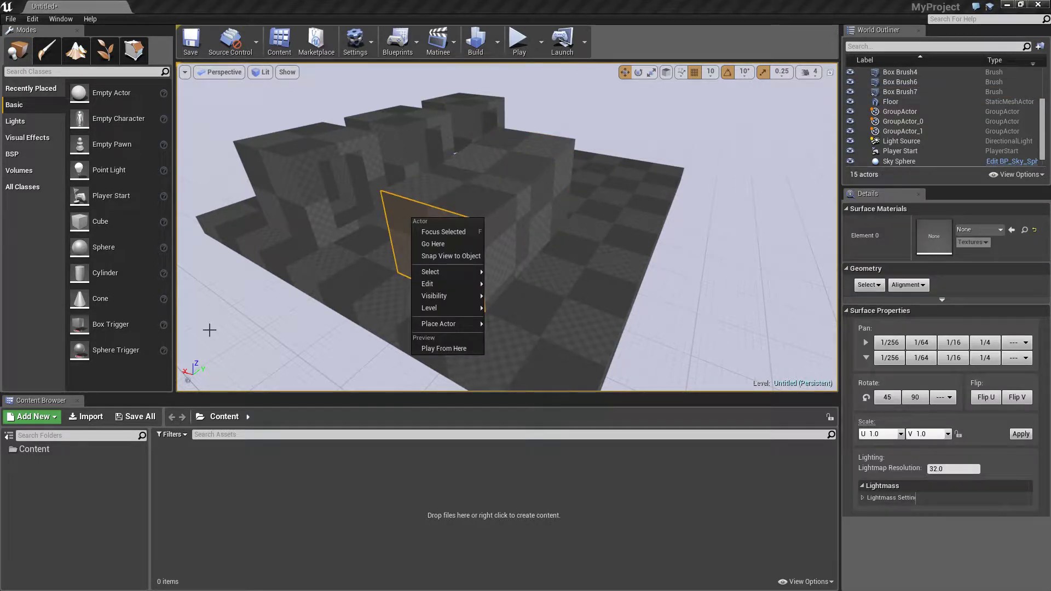
click(900, 92)
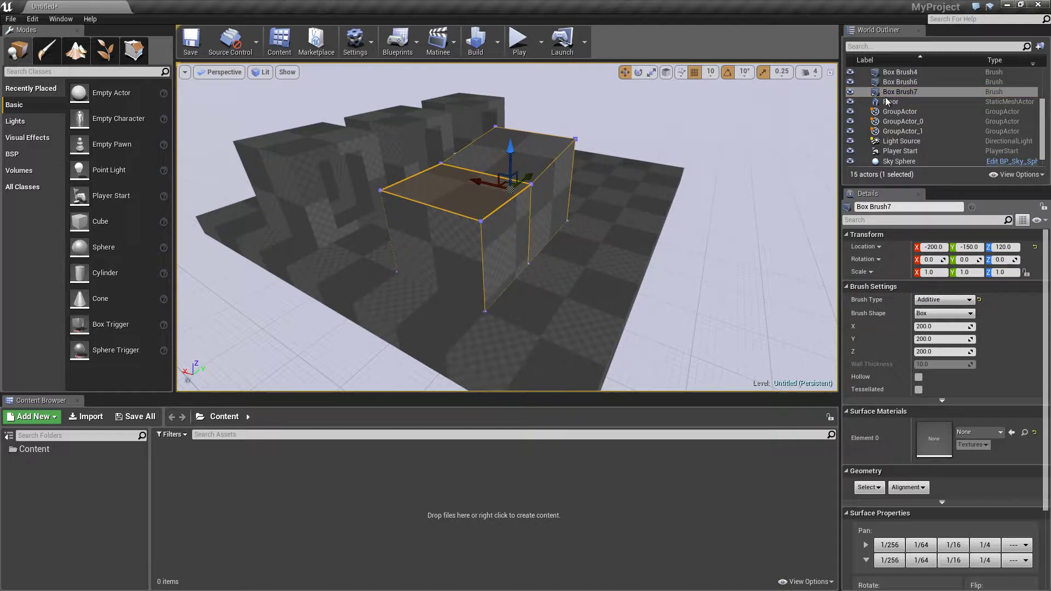
scroll(995, 148, down, 1)
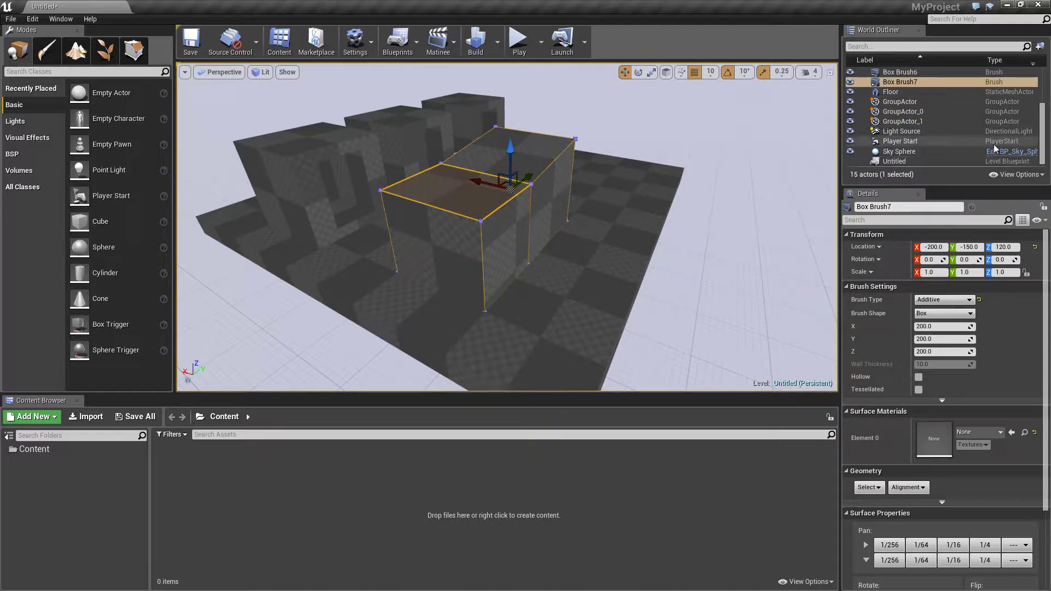
scroll(994, 148, up, 5)
scroll(979, 148, down, 5)
scroll(896, 93, up, 2)
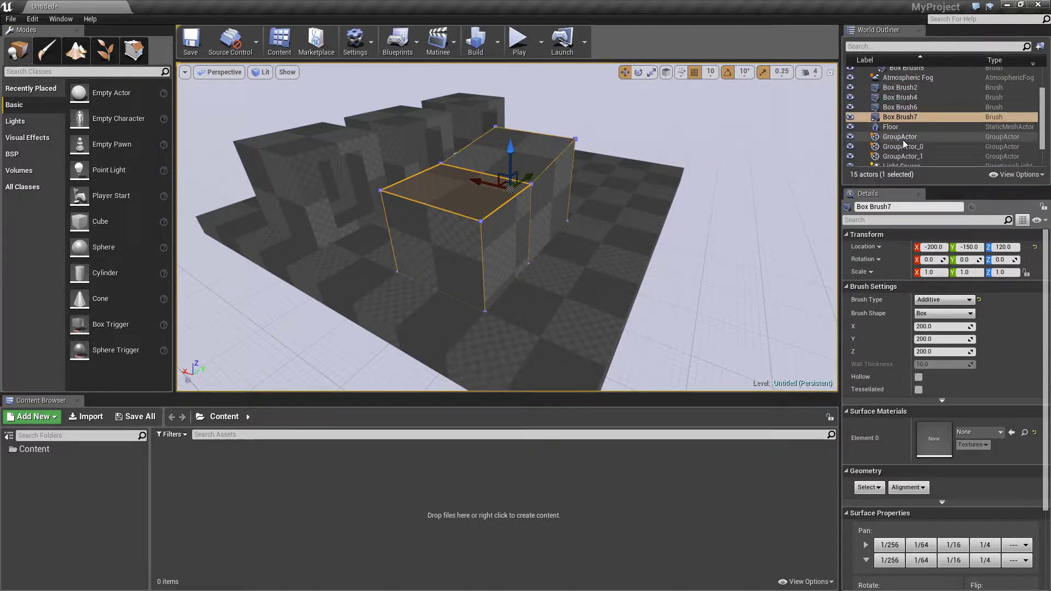
scroll(919, 141, up, 3)
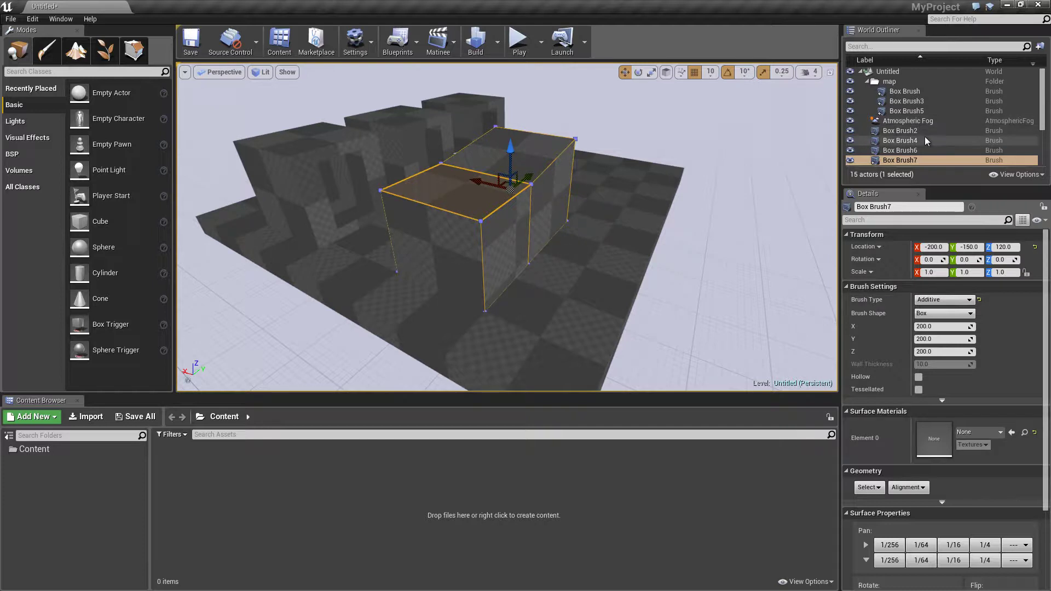
scroll(925, 152, down, 1)
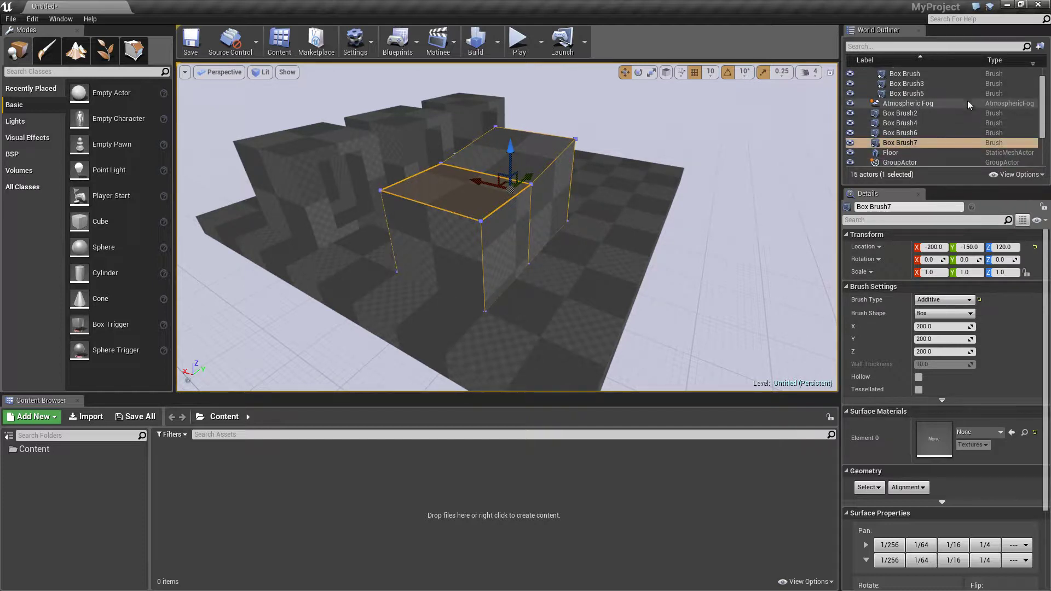
click(920, 143)
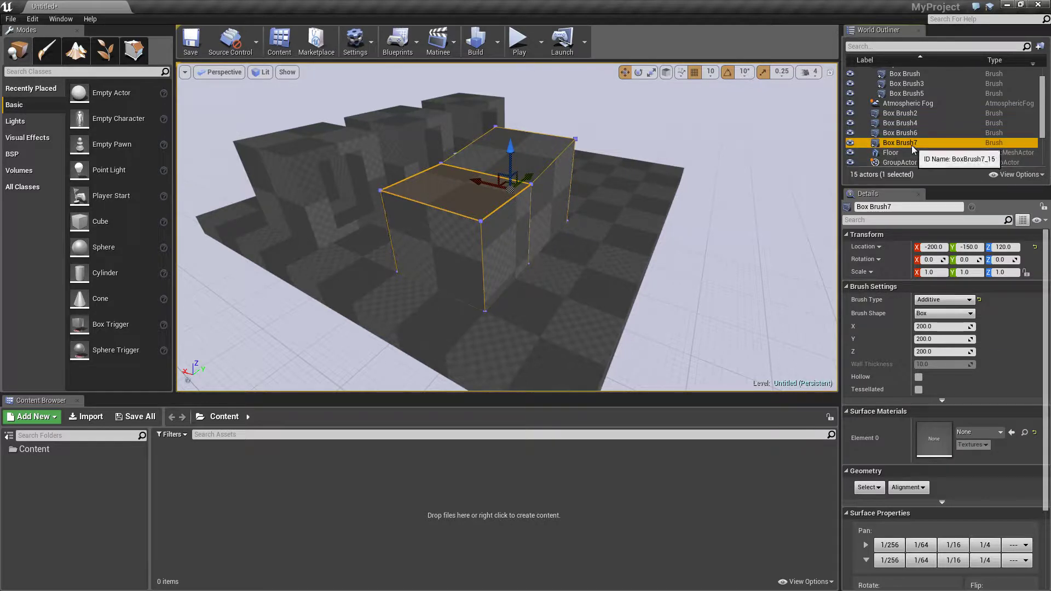
right_click(912, 149)
mouse_move(944, 260)
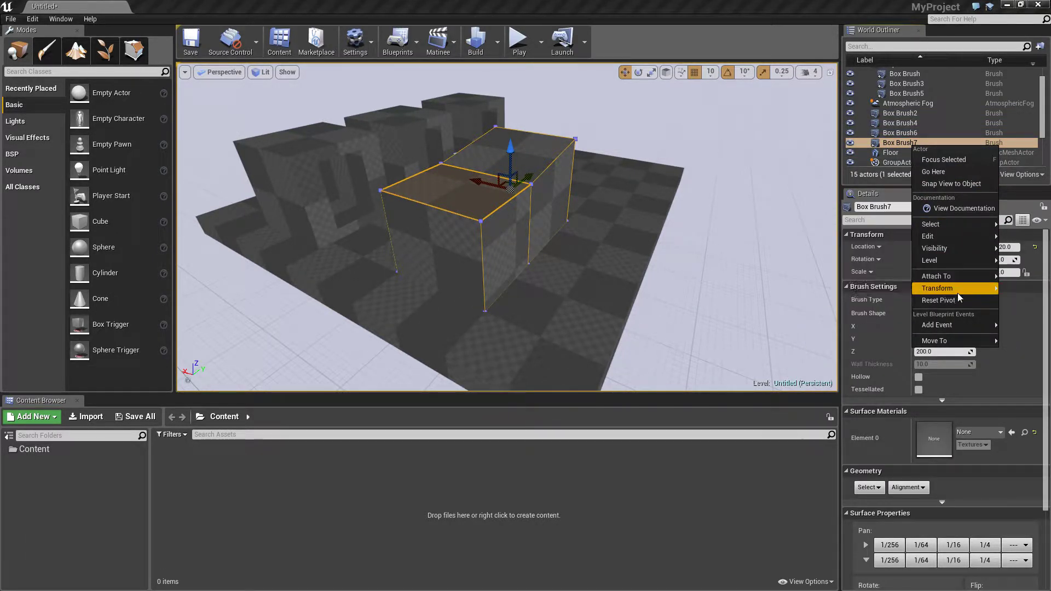
mouse_move(960, 327)
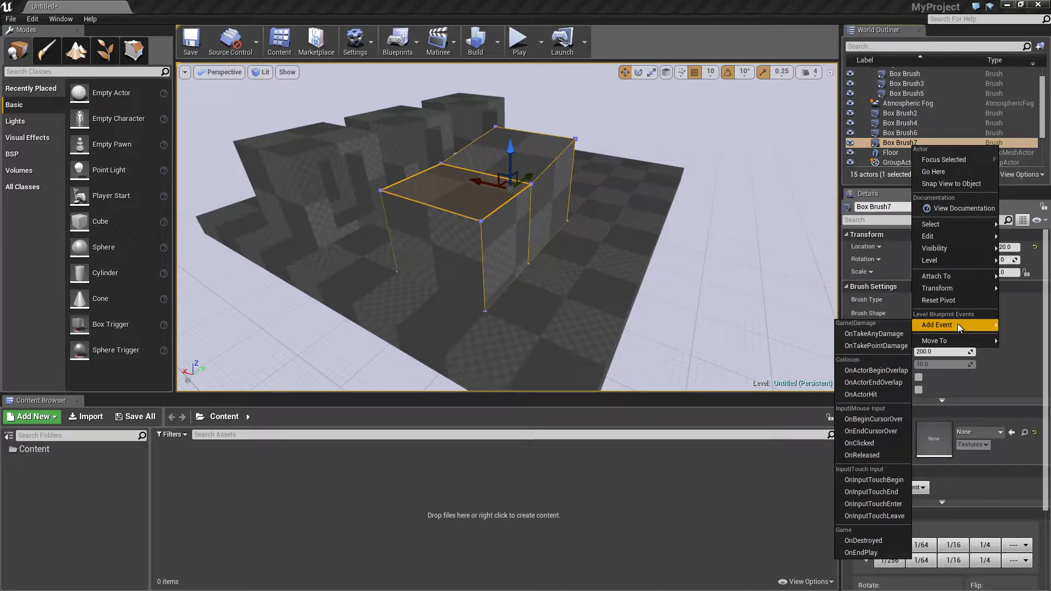
mouse_move(987, 264)
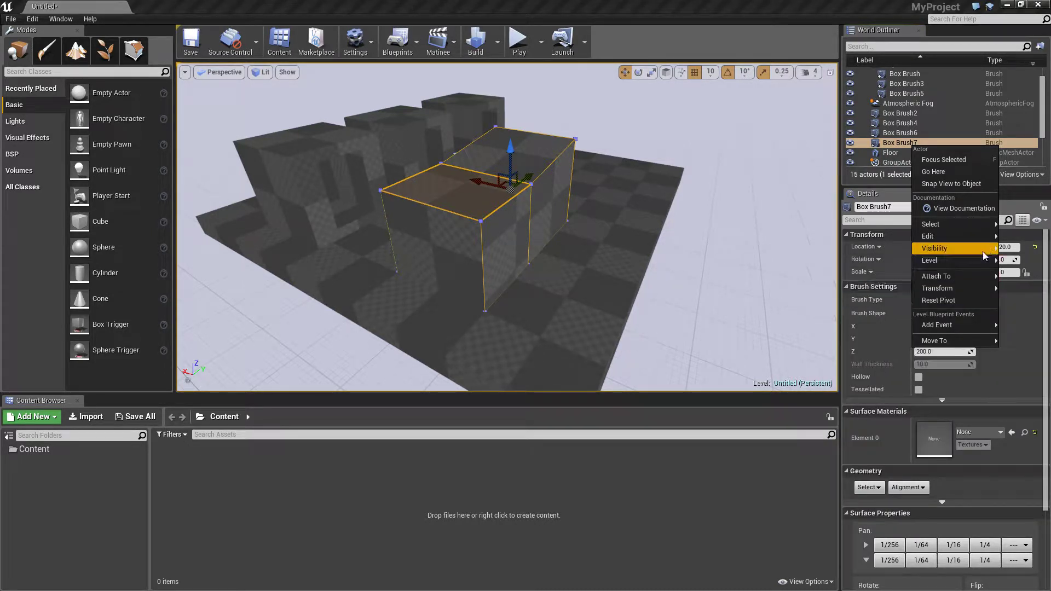
mouse_move(985, 243)
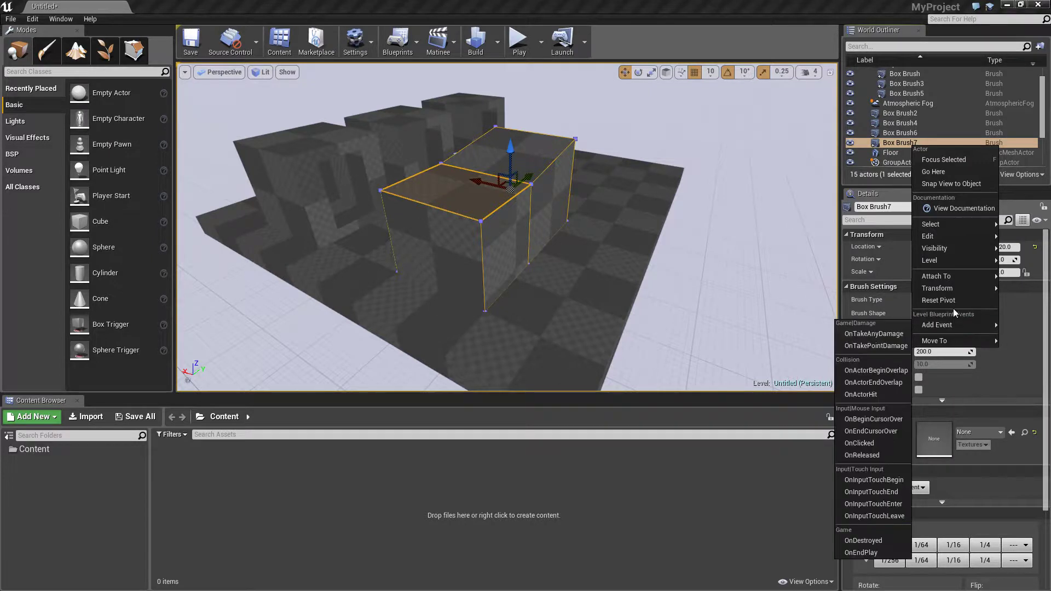
mouse_move(958, 289)
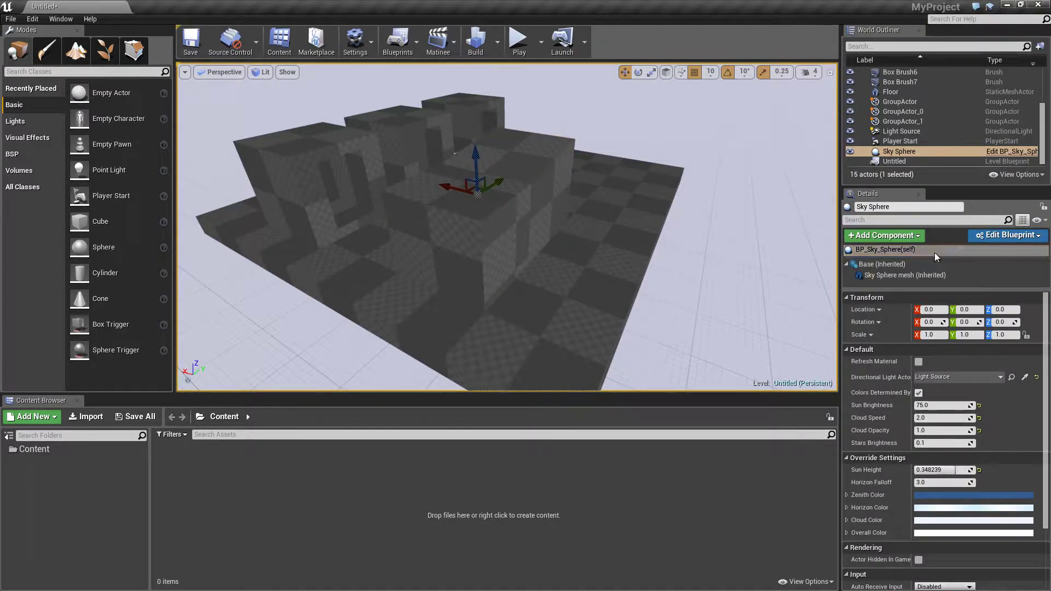
Step: Convert the extruded box brush to a static mesh saved as Box_Brush7_StaticMesh in the Content folder
click(498, 187)
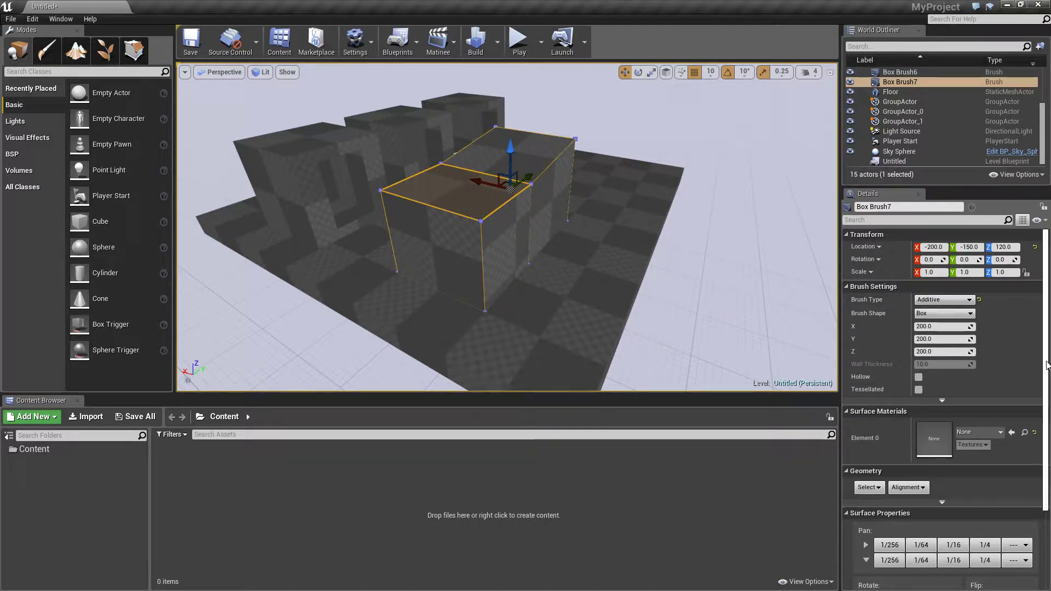
scroll(1049, 378, down, 2)
scroll(941, 383, down, 2)
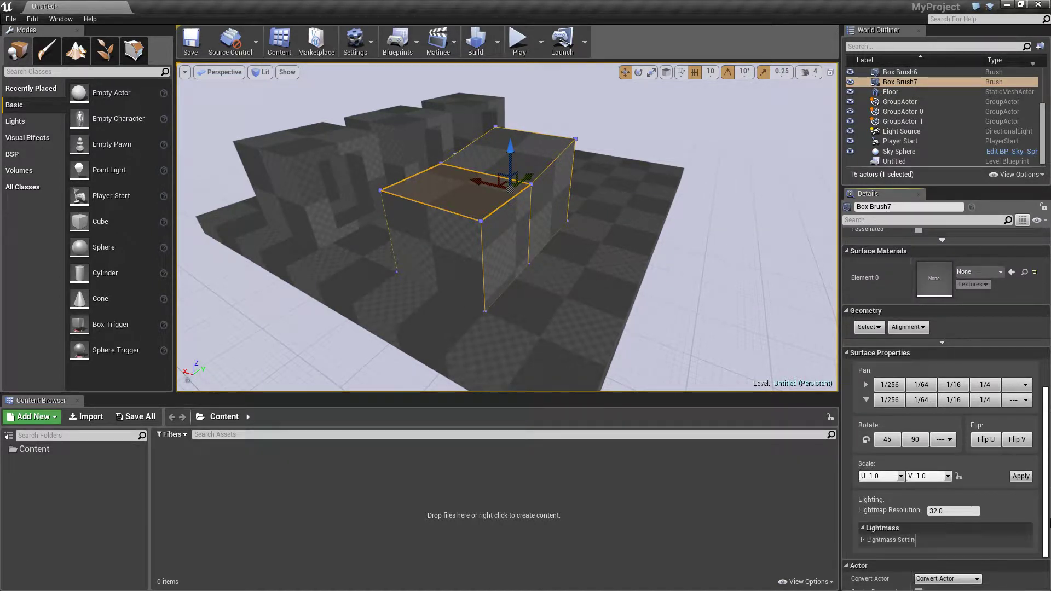
scroll(1049, 353, up, 7)
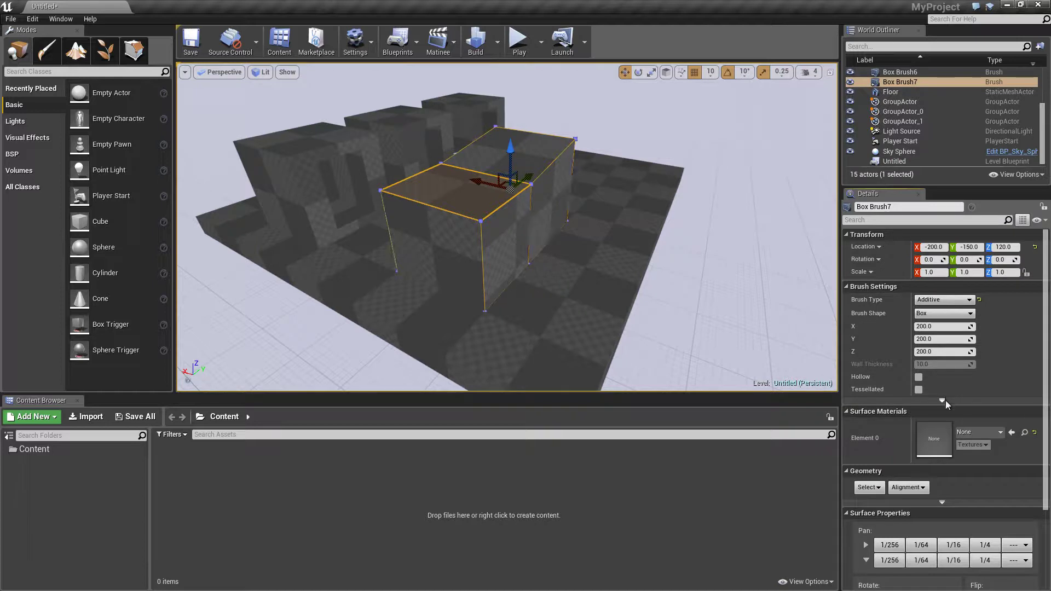
click(944, 400)
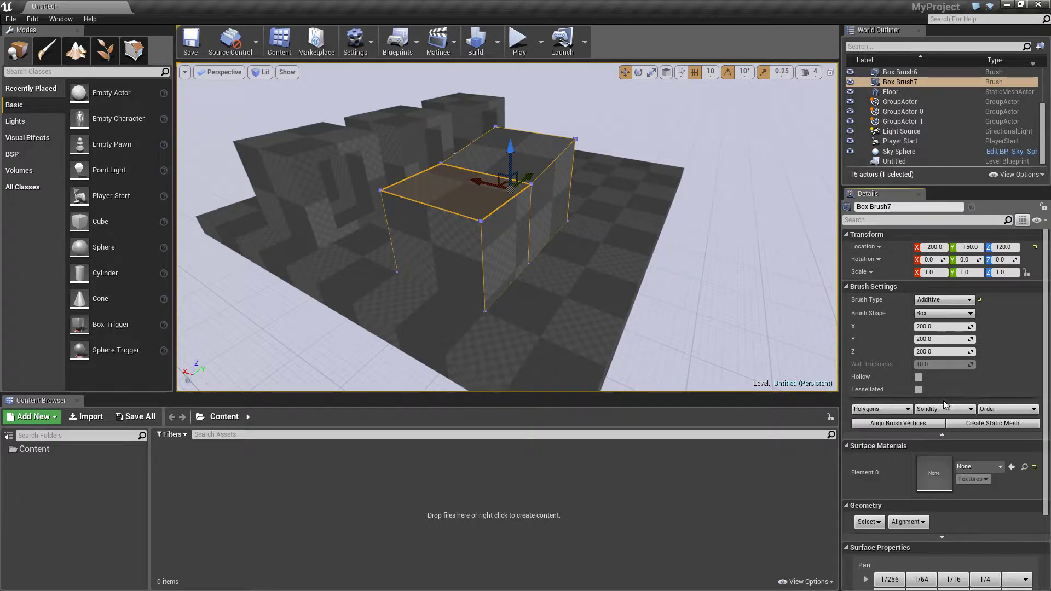
click(994, 424)
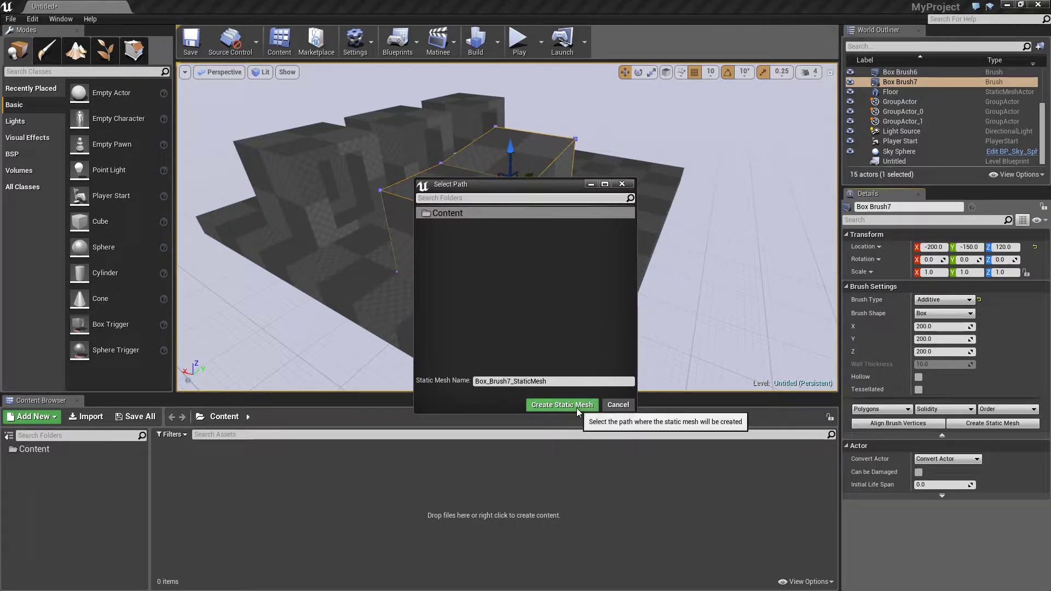
click(577, 406)
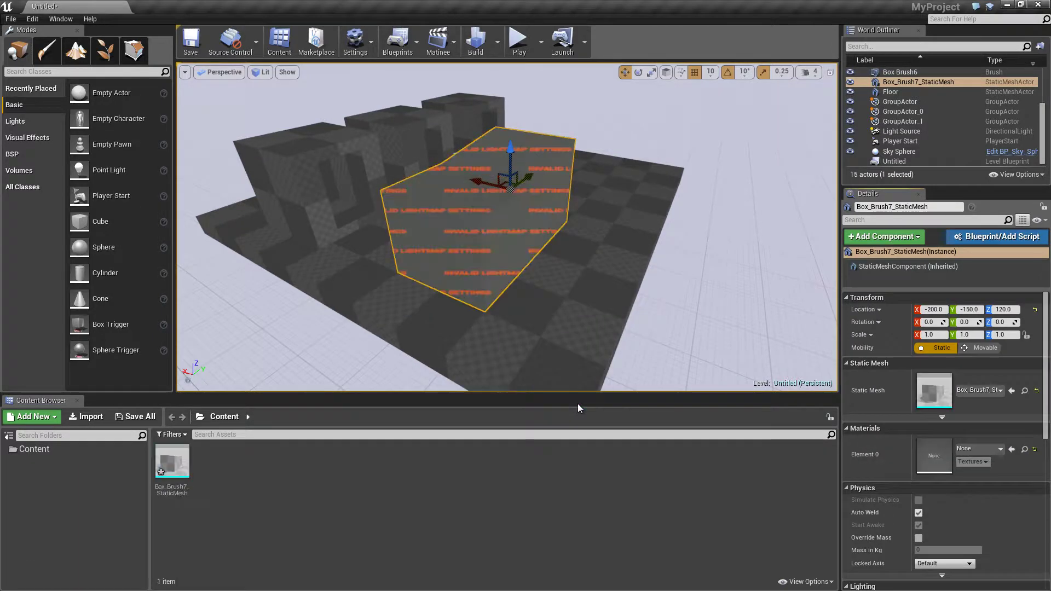
Step: Select the Box_Brush7_StaticMesh asset in the Content folder
mouse_move(612, 239)
right_down()
mouse_move(590, 228)
mouse_move(593, 269)
mouse_move(624, 233)
mouse_move(589, 260)
mouse_move(572, 238)
mouse_move(471, 211)
mouse_move(626, 237)
right_up()
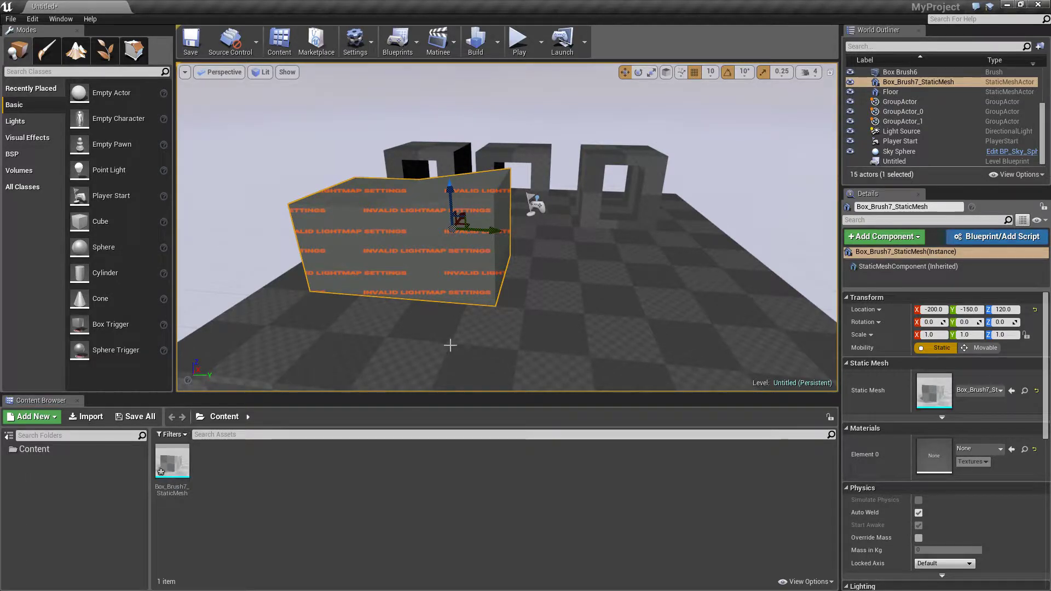
right_drag(344, 309, 310, 309)
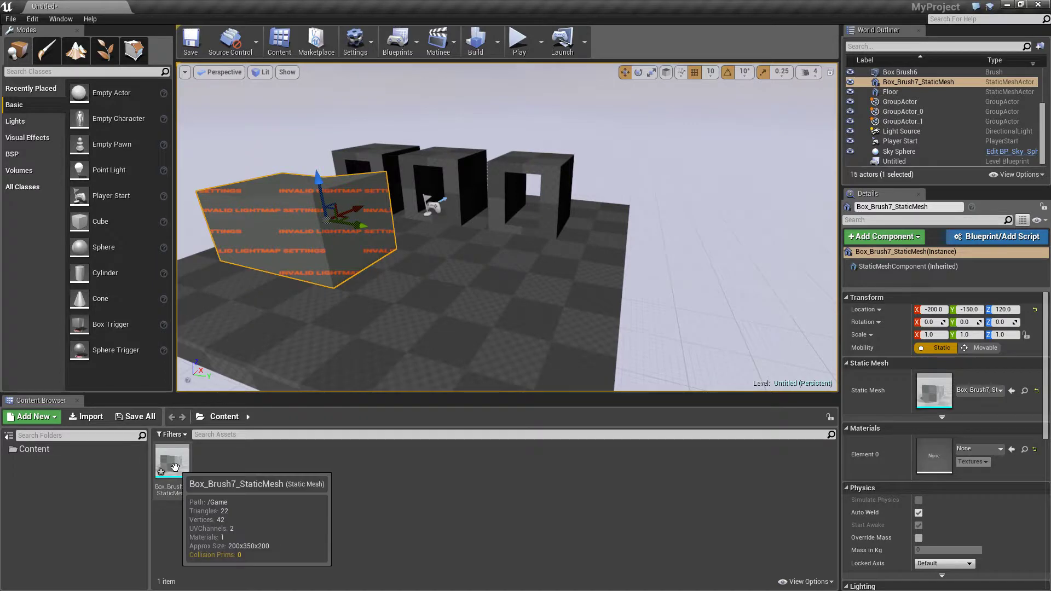
click(51, 449)
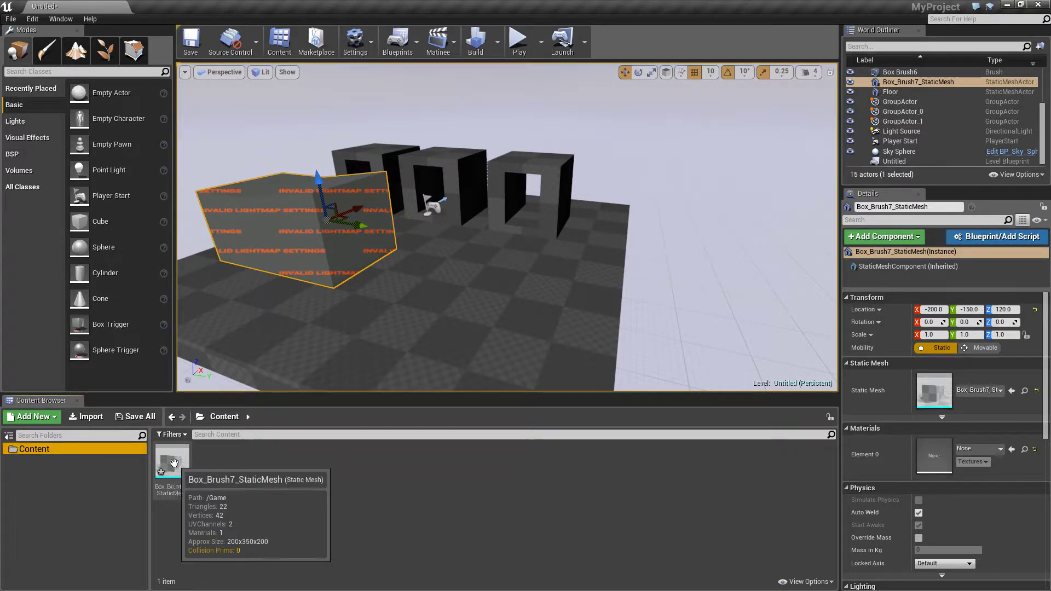
click(181, 475)
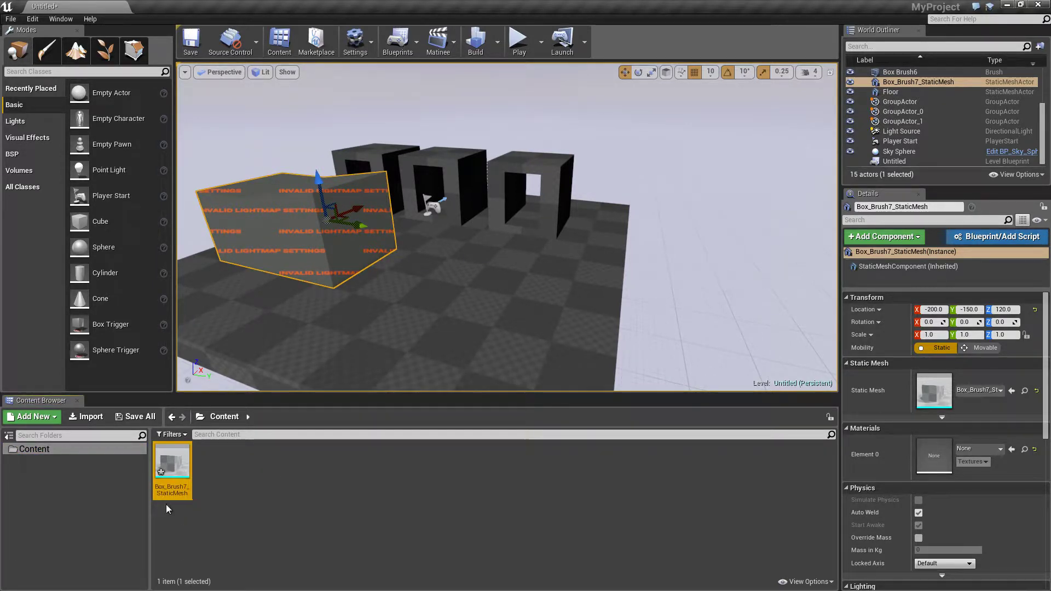
Step: Open the Box_Brush7_StaticMesh asset in the Static Mesh Editor
double_click(172, 468)
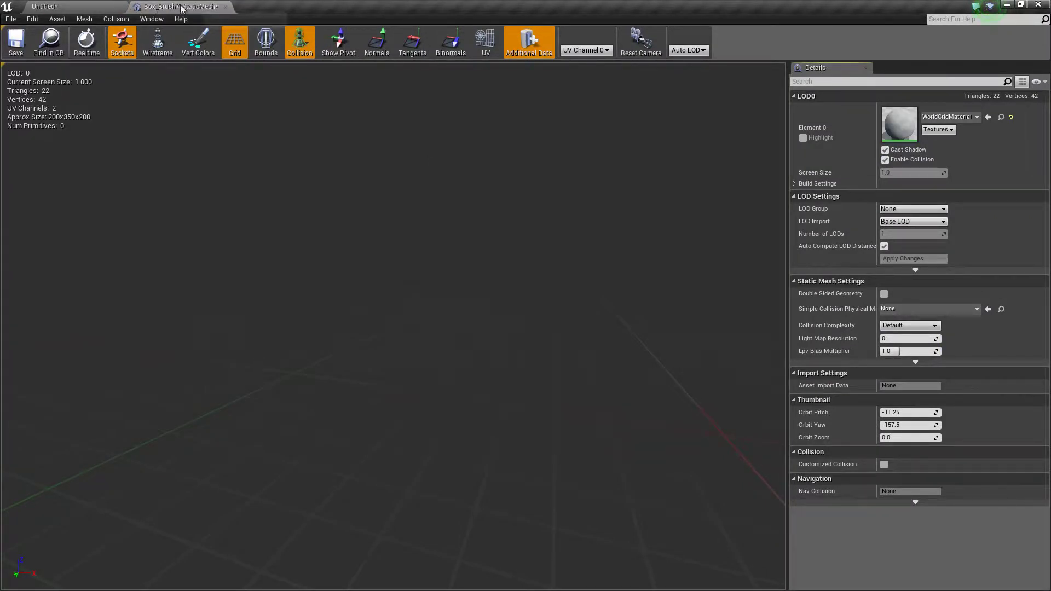
click(225, 6)
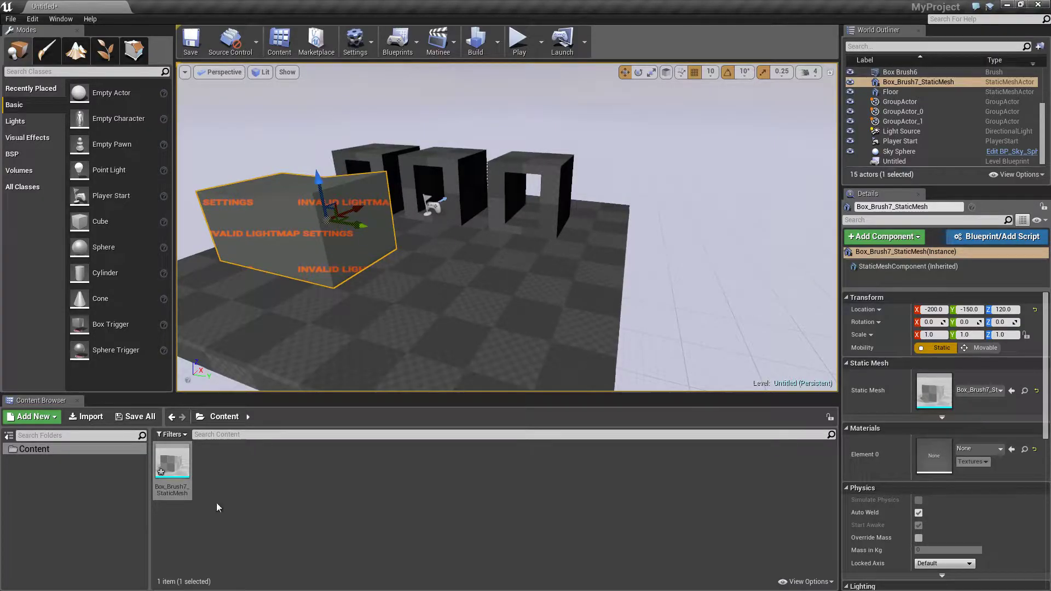
double_click(172, 463)
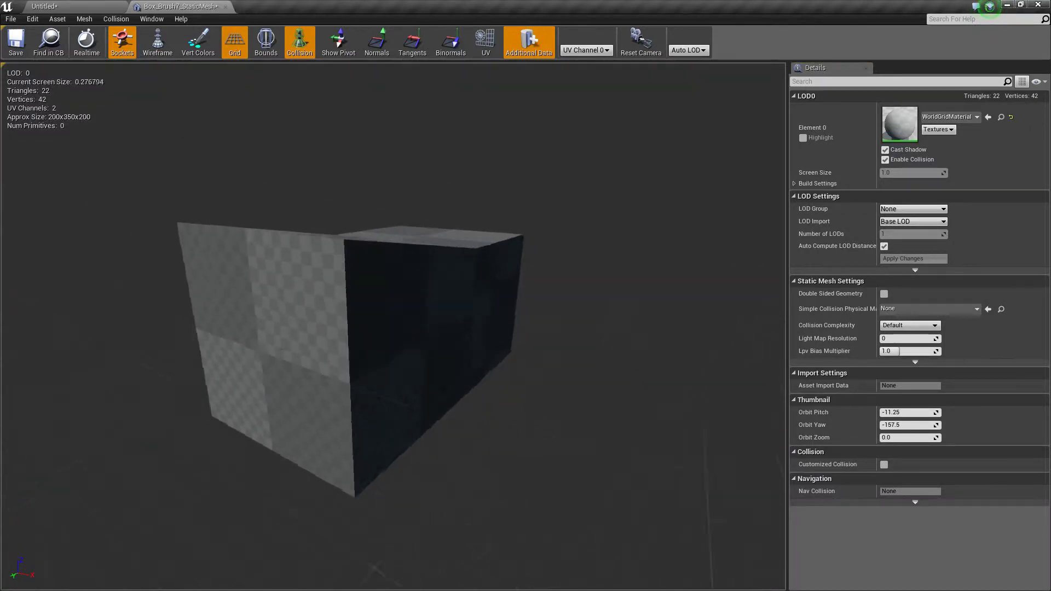
click(225, 6)
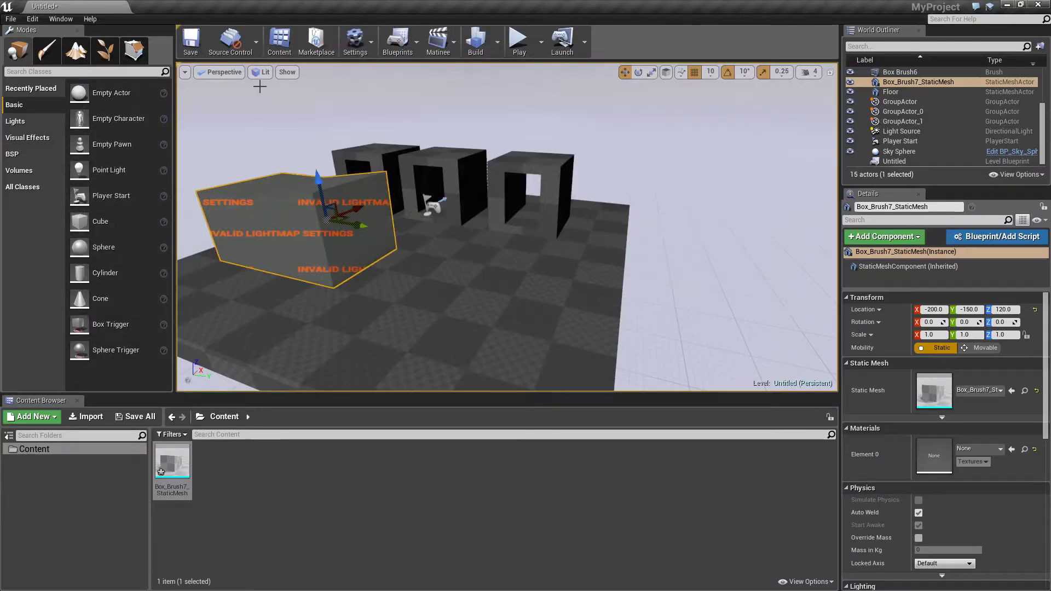
Step: Undock the static mesh editor into a floating window over the level viewport, trying out docking it back beside the level tab
drag(260, 87, 283, 101)
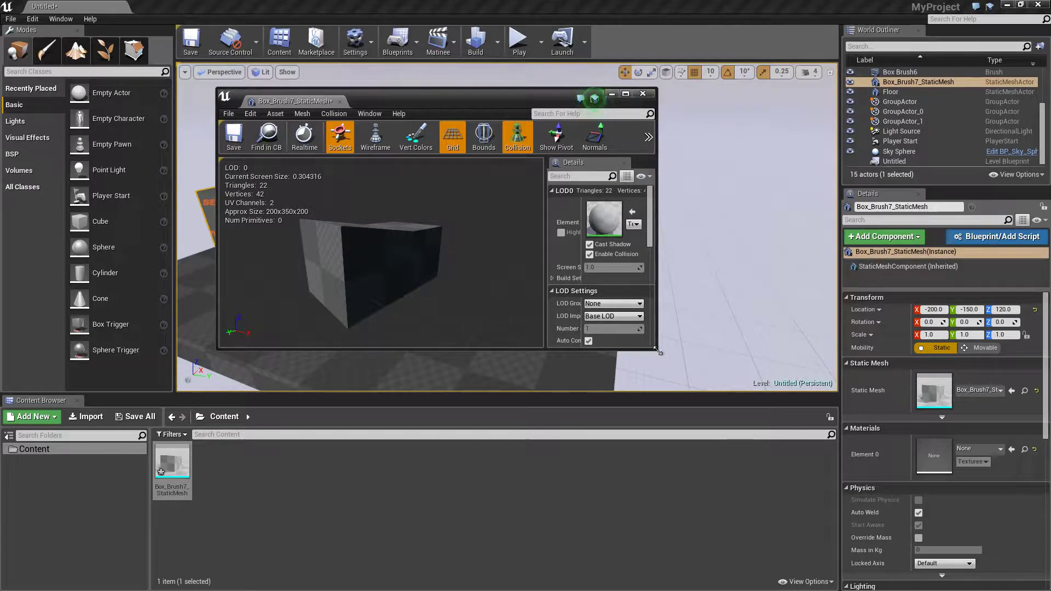
drag(465, 103, 465, 2)
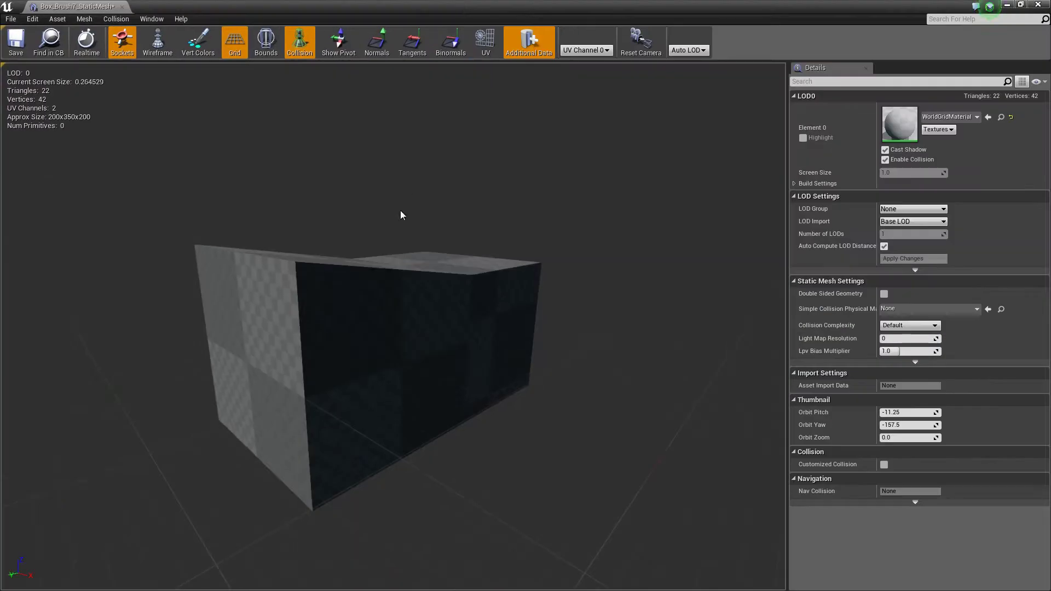
drag(92, 6, 197, 42)
drag(167, 4, 241, 0)
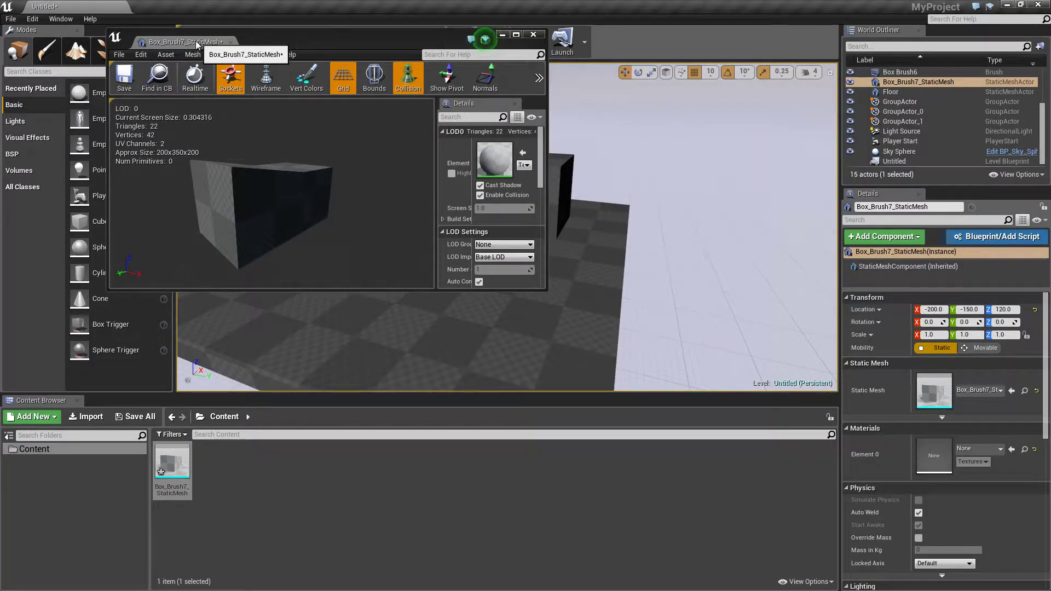
drag(202, 42, 195, 5)
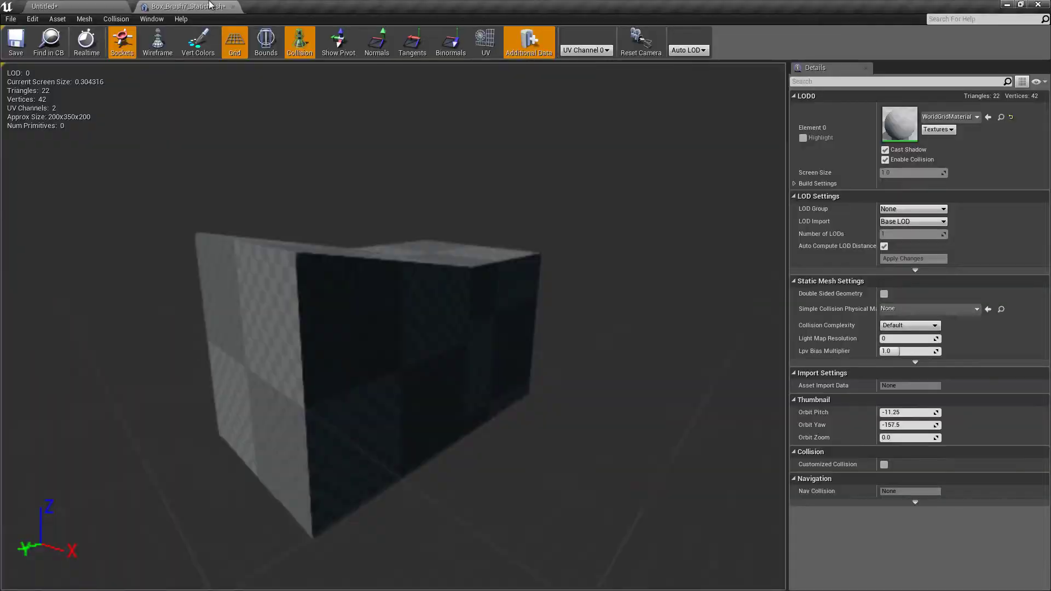
click(65, 10)
click(181, 6)
drag(181, 6, 324, 108)
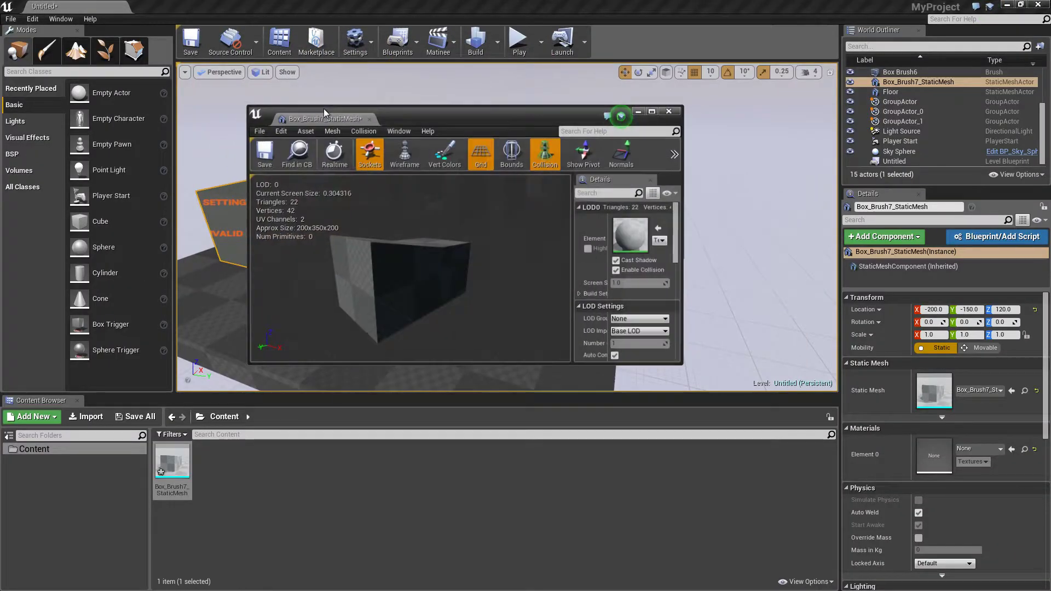
Step: Generate Auto Convex Collision for the mesh with the two maximum hull settings at 4 and 12, and close the mesh editor
right_drag(409, 269, 479, 310)
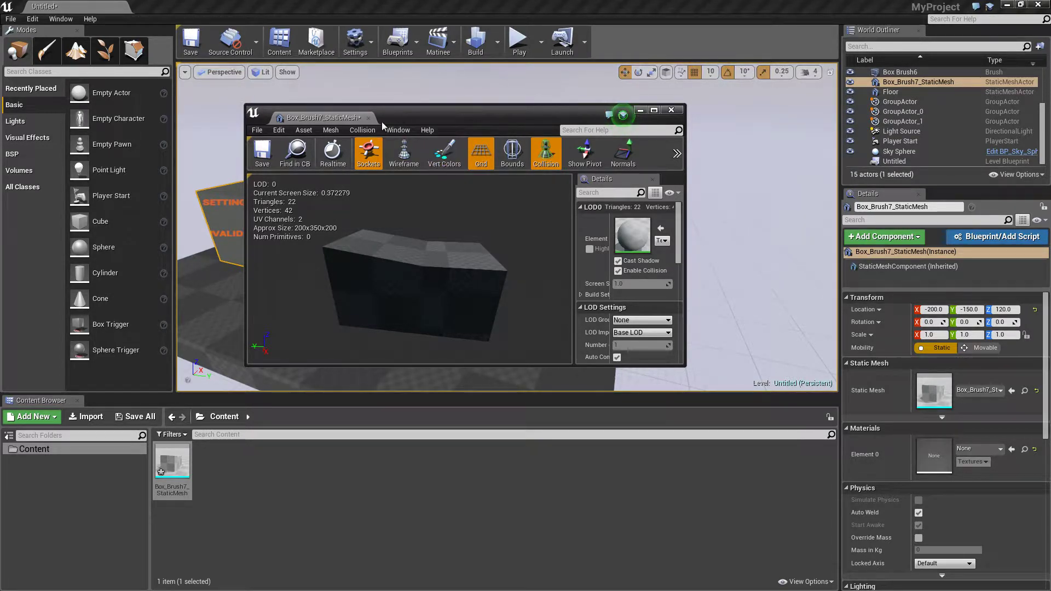
click(357, 130)
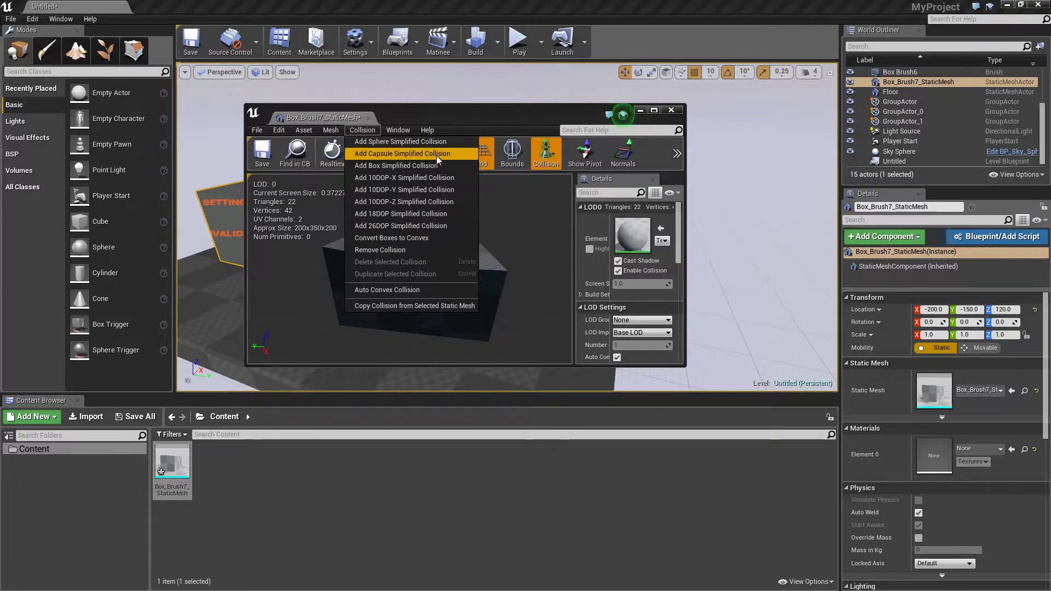
click(387, 290)
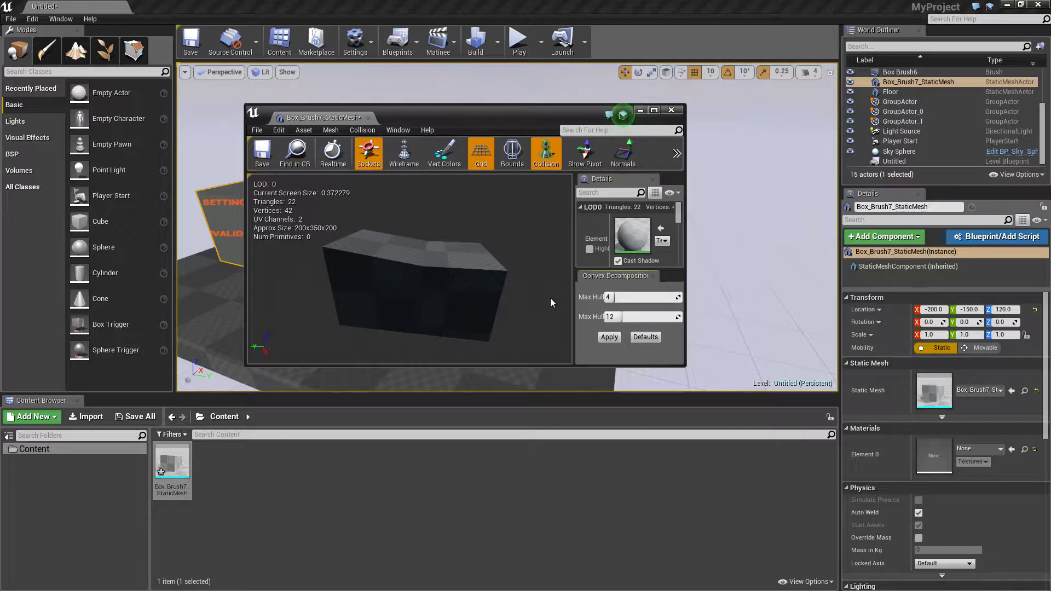
click(606, 338)
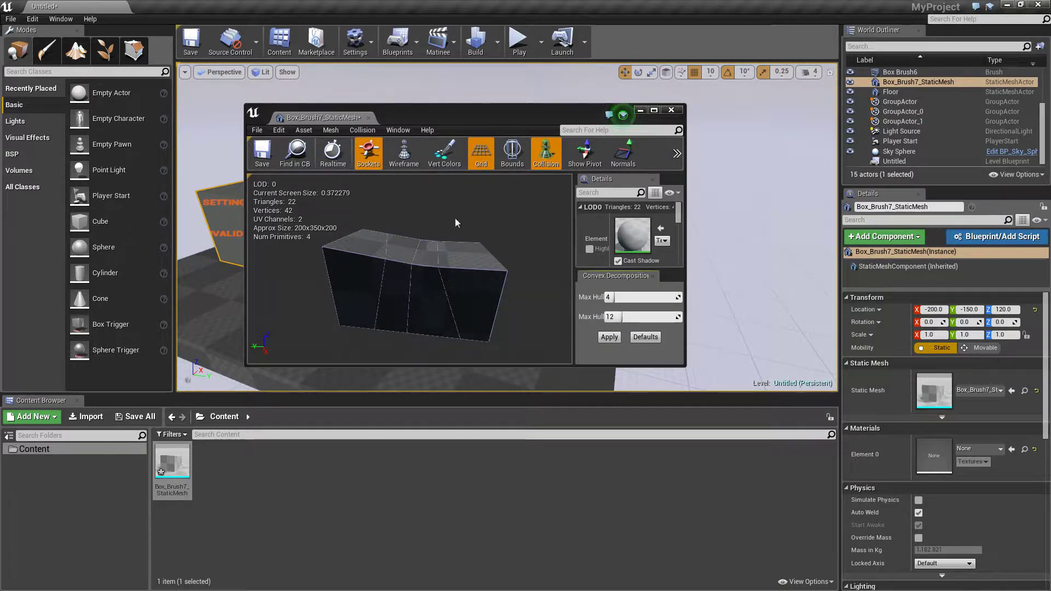
right_drag(399, 313, 568, 290)
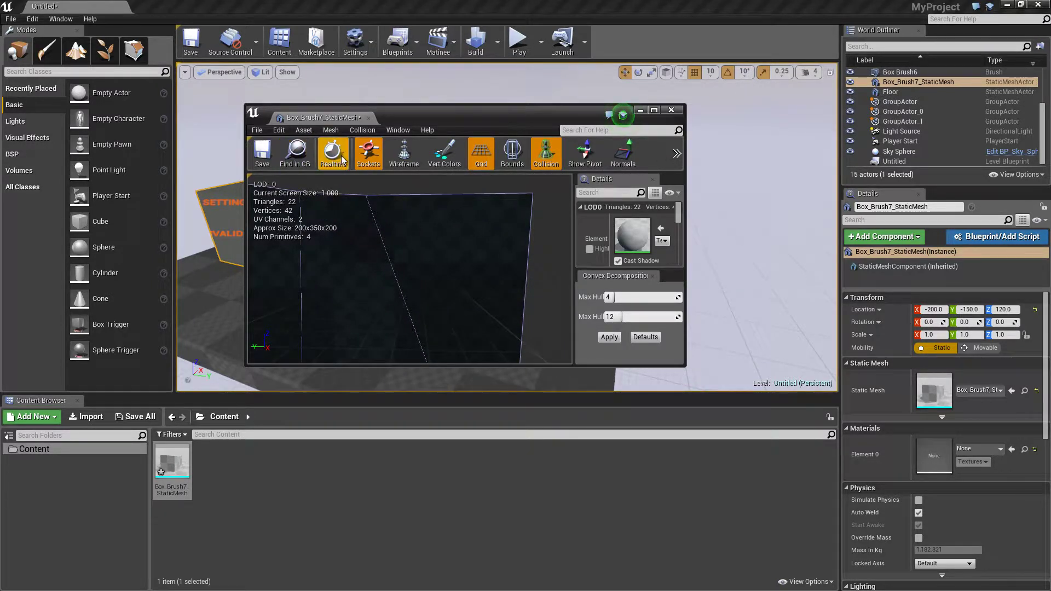
click(672, 111)
Step: Play the level in the viewport, fly against and around the converted static mesh to test its collision, and stop the play session
mouse_move(593, 194)
right_down()
mouse_move(580, 170)
mouse_move(593, 194)
right_up()
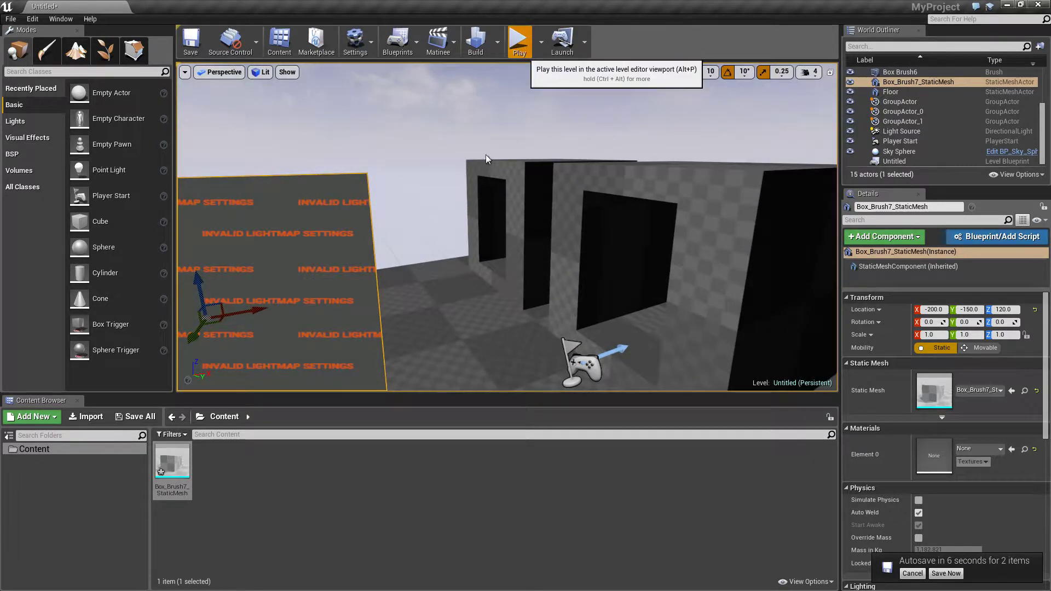
click(518, 41)
key(w)
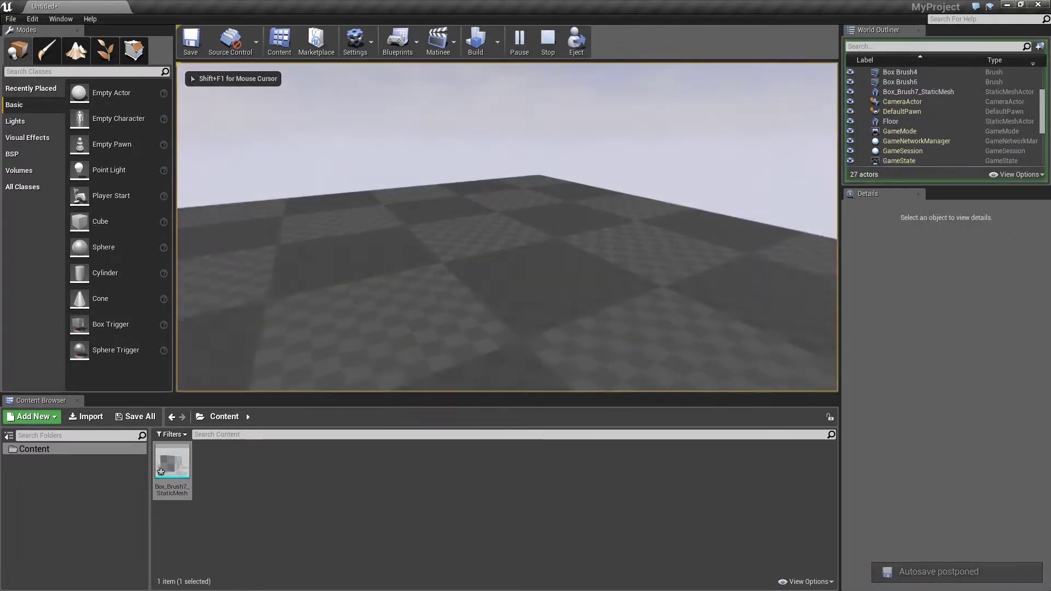
key(s)
key(w)
key(s)
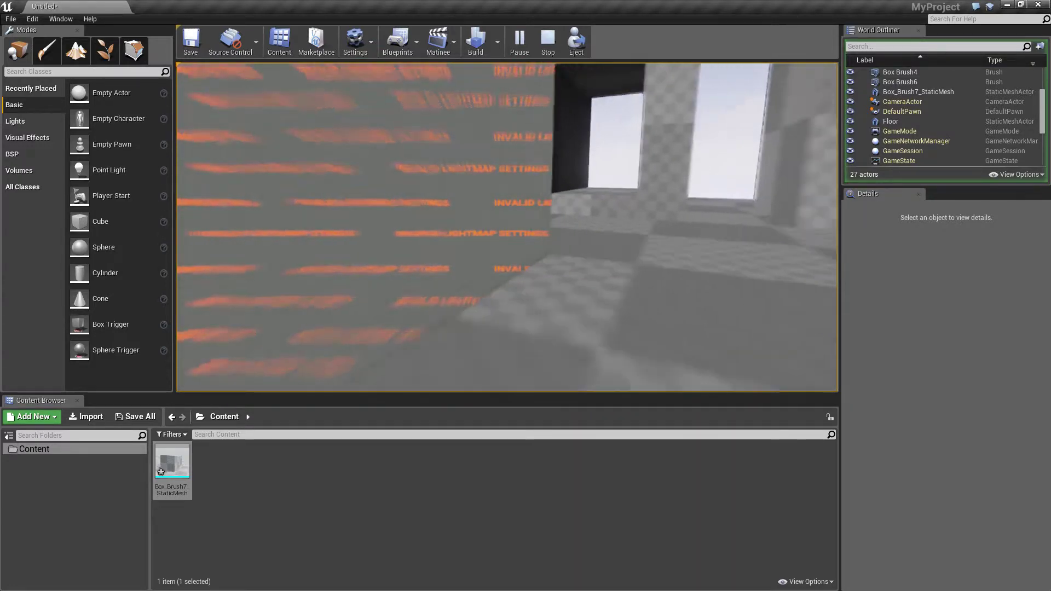
key(w)
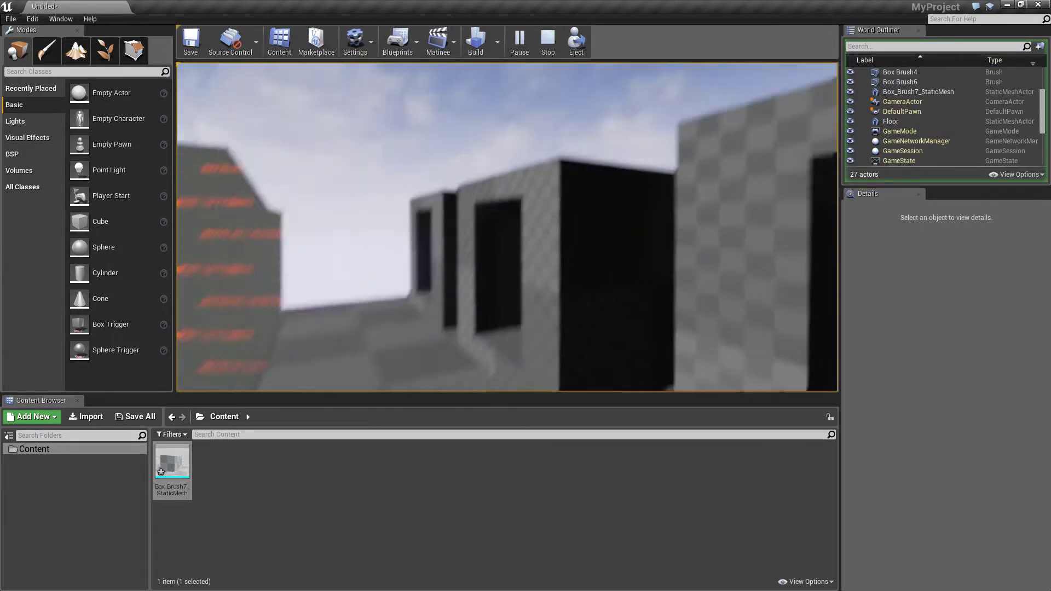
key(a)
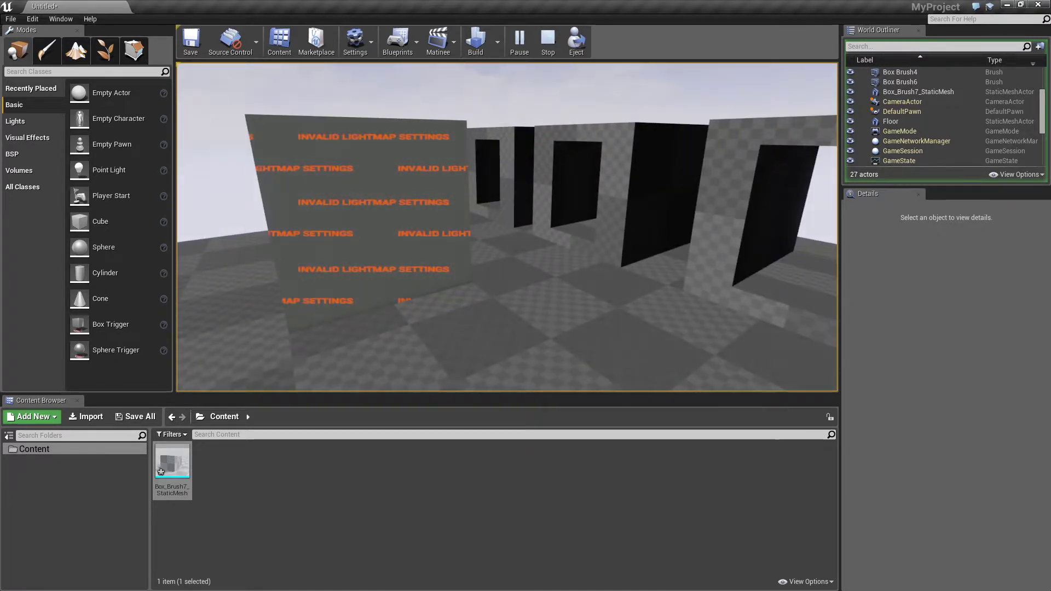
key(w)
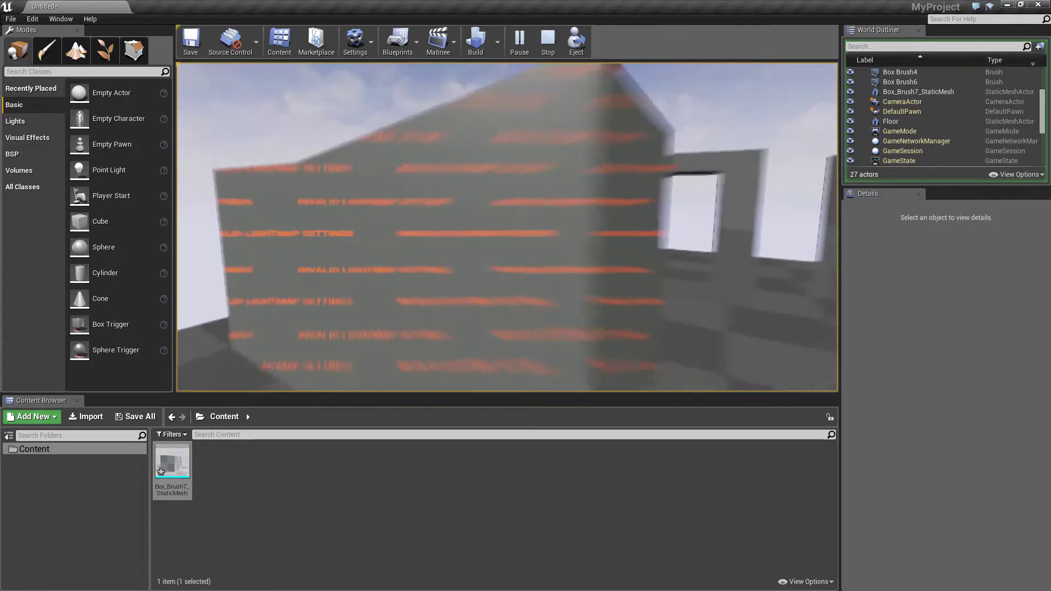
key(s)
key(w)
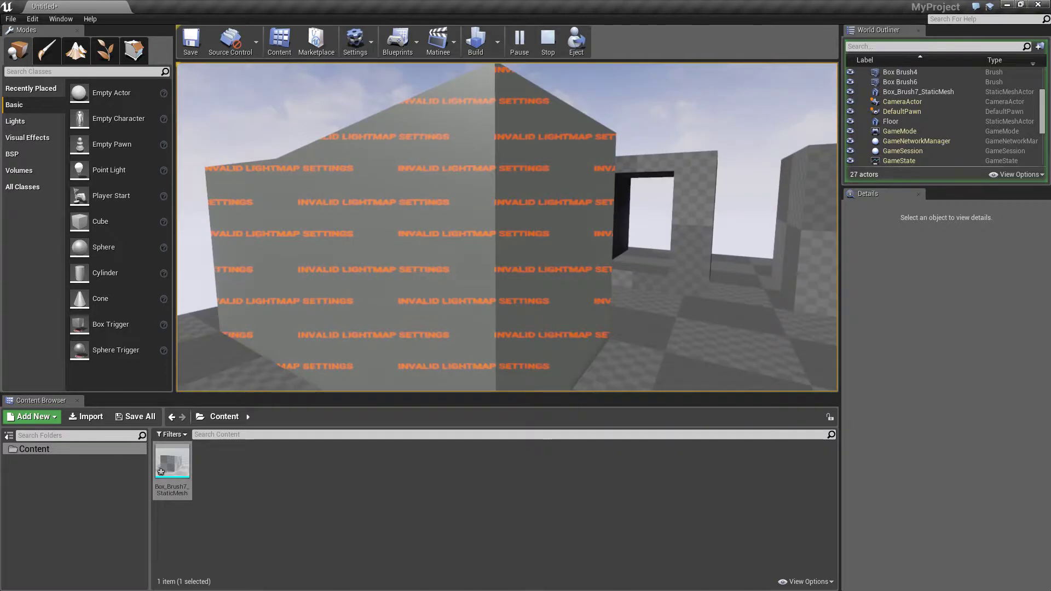
key(s)
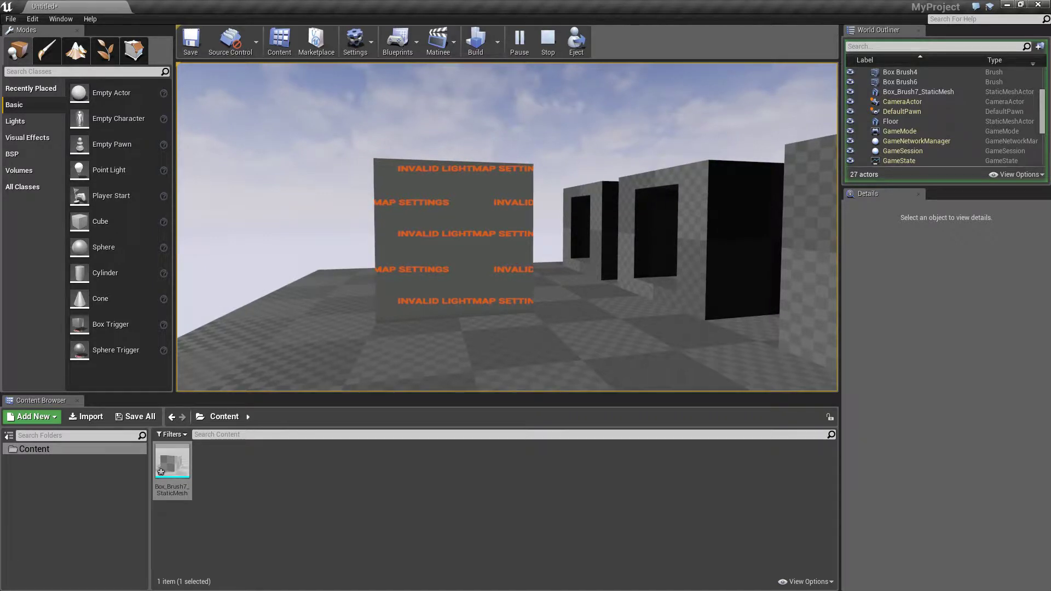
key(w)
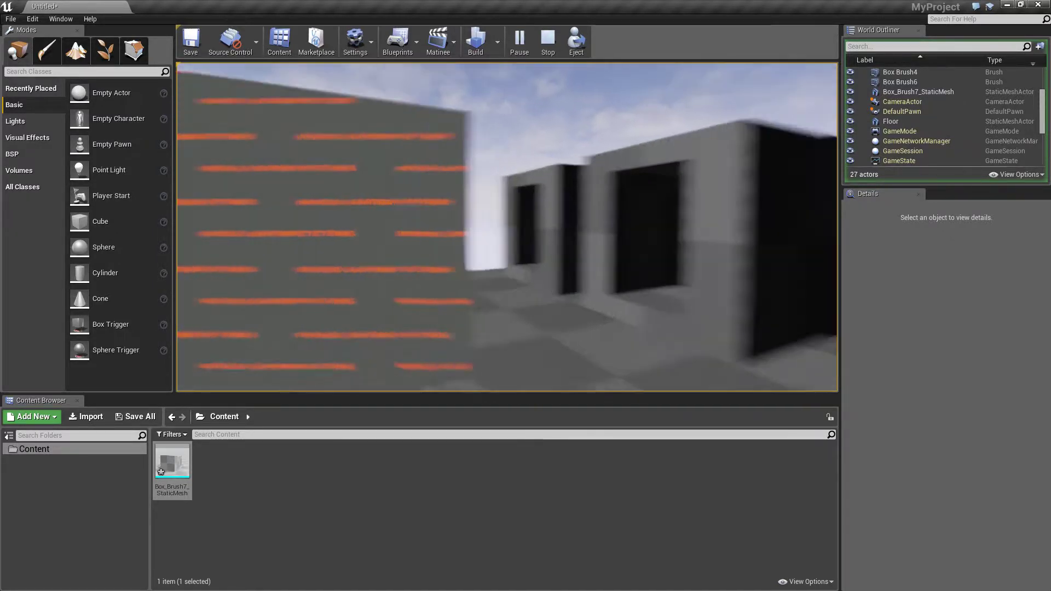
key(s)
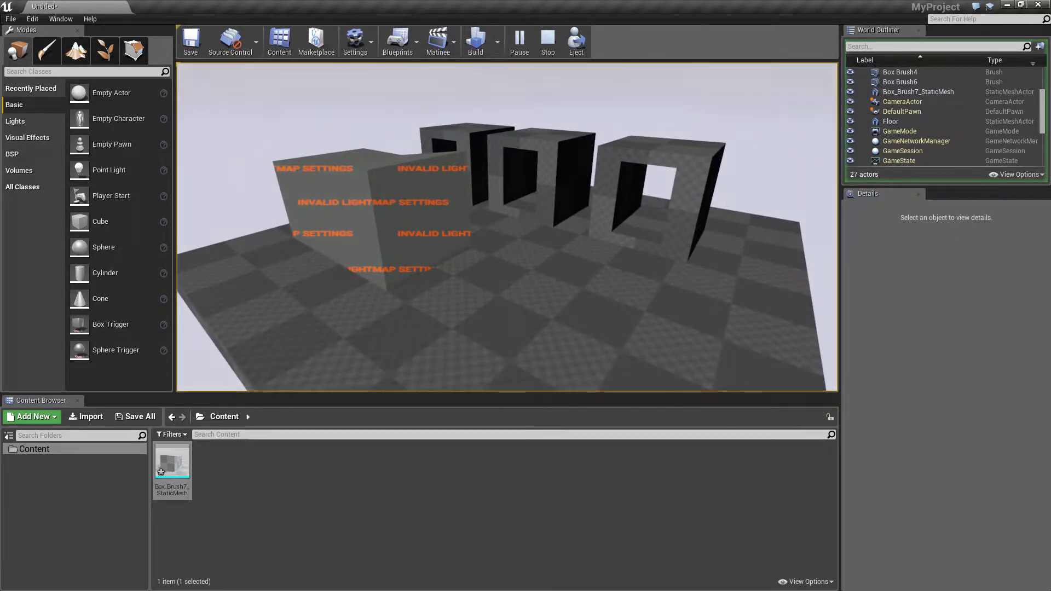
key(w)
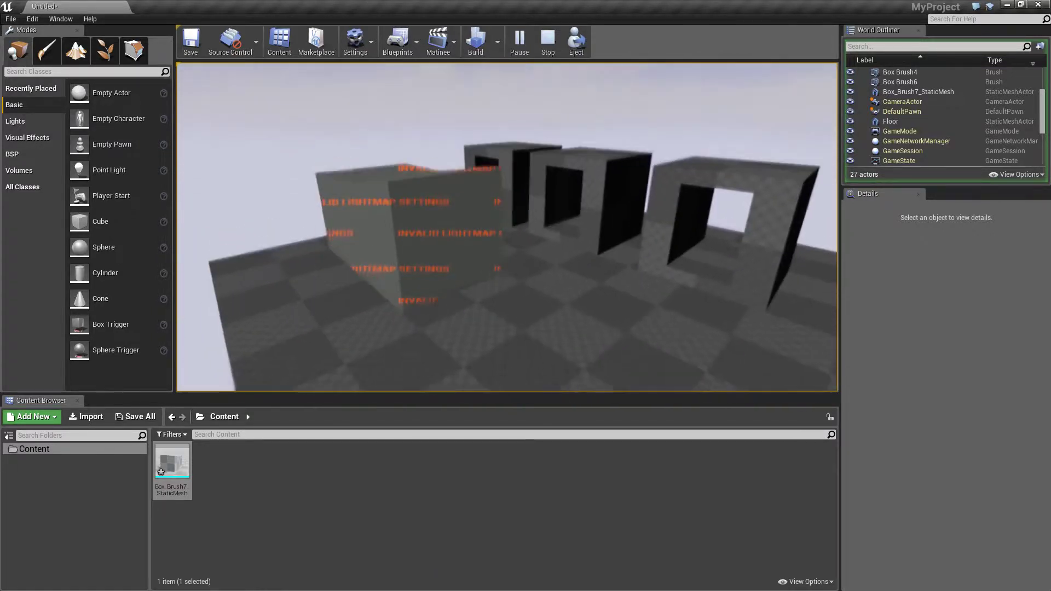
key(w)
key(Escape)
Step: Cancel the pending autosave of the level and the static mesh
key(s)
right_drag(476, 266, 405, 268)
key(d)
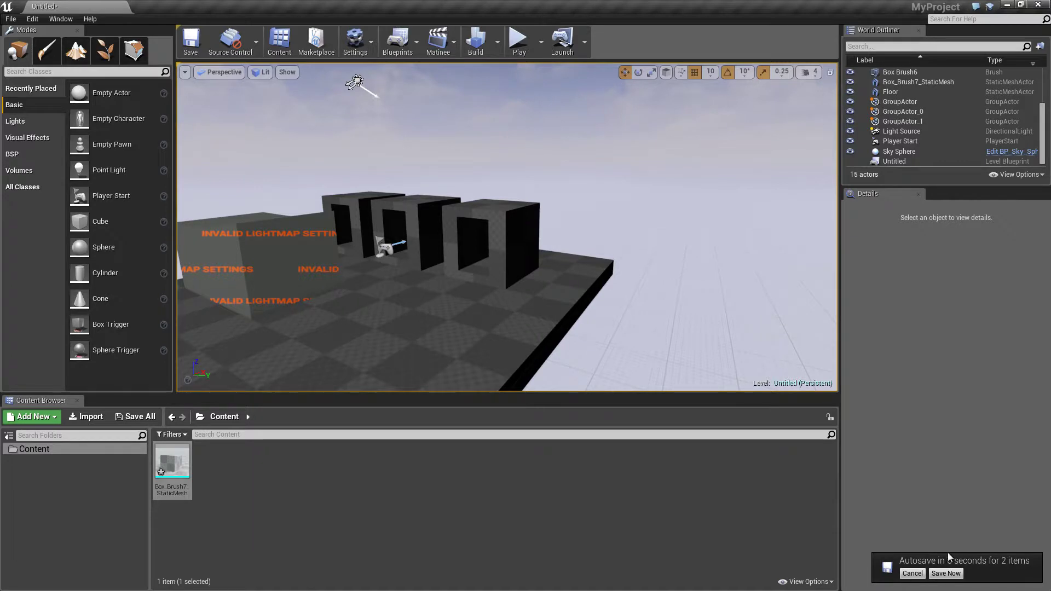
click(911, 575)
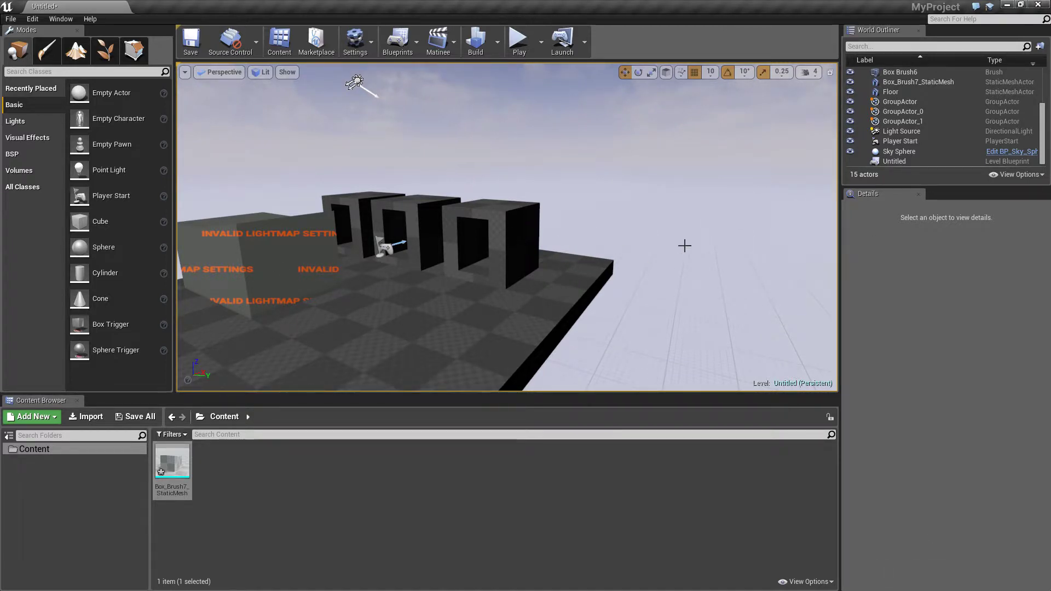
right_drag(607, 264, 551, 269)
key(w)
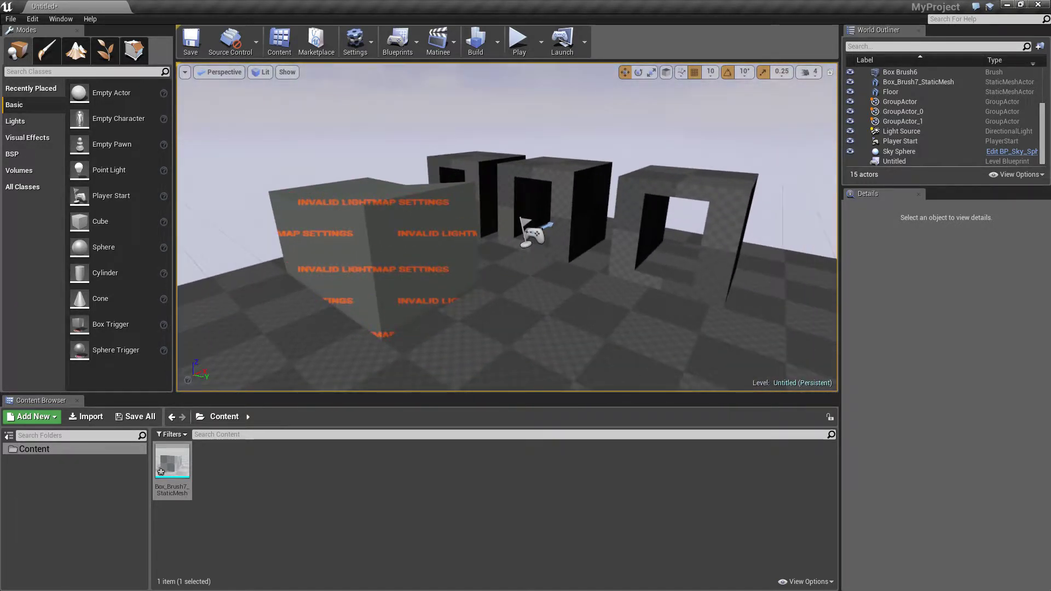
Step: Examine the file formats offered for exporting the Box_Brush7_StaticMesh asset, and close the export dialog without saving
right_click(608, 257)
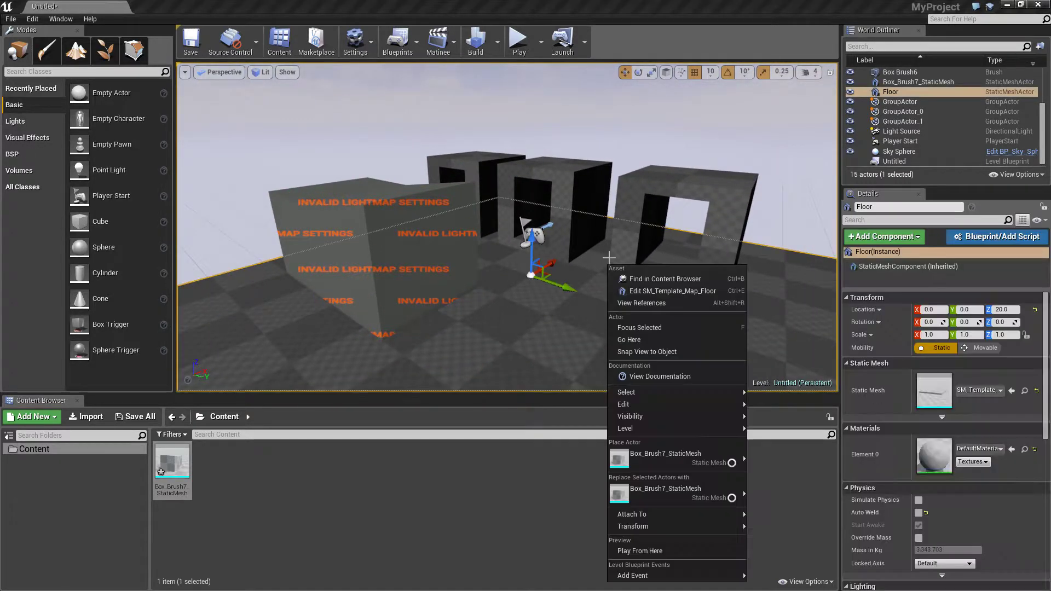
click(191, 468)
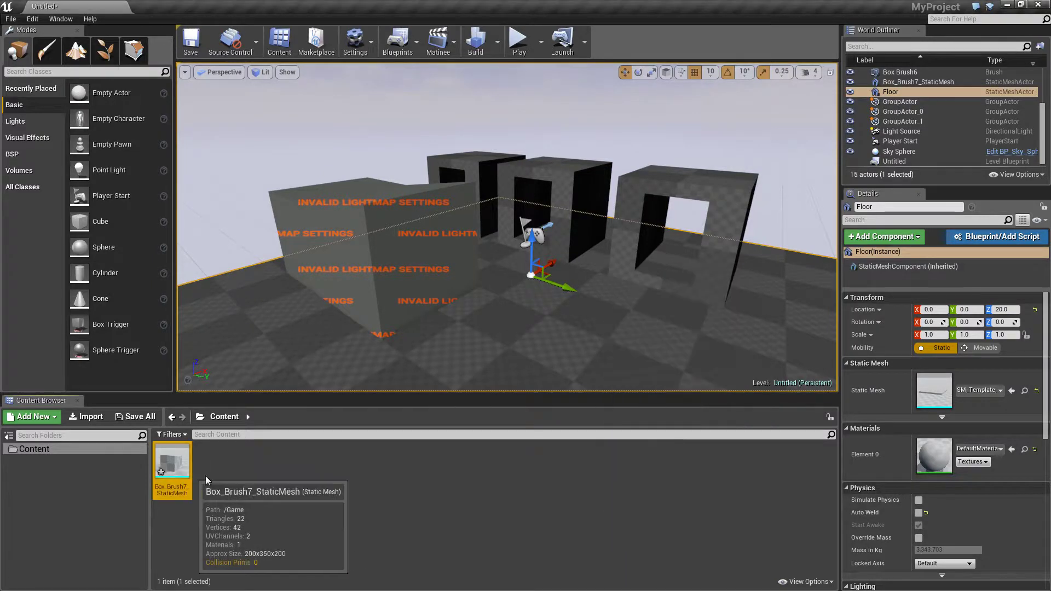
right_click(177, 466)
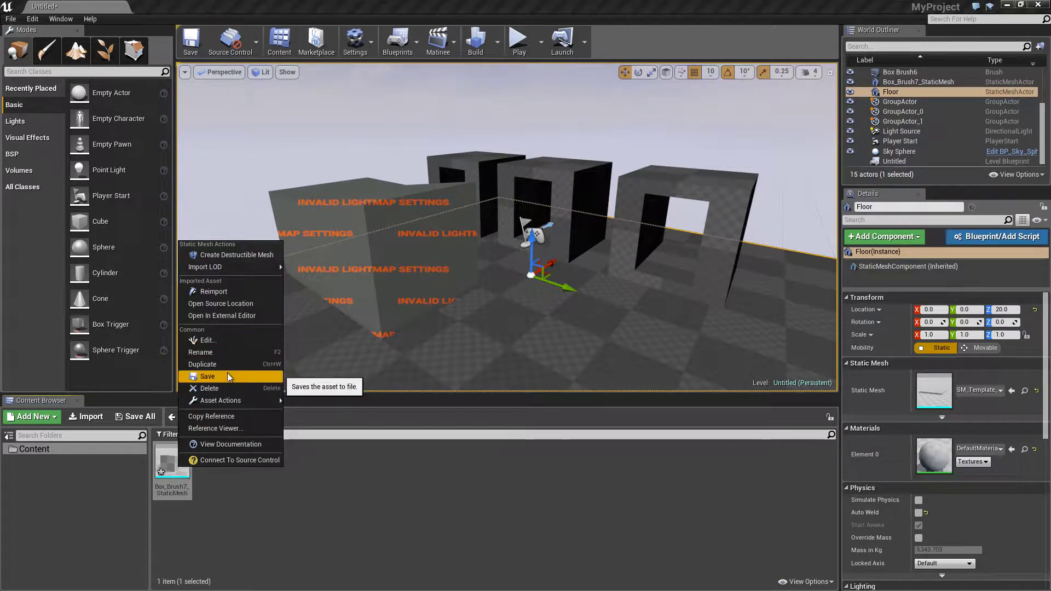
mouse_move(245, 406)
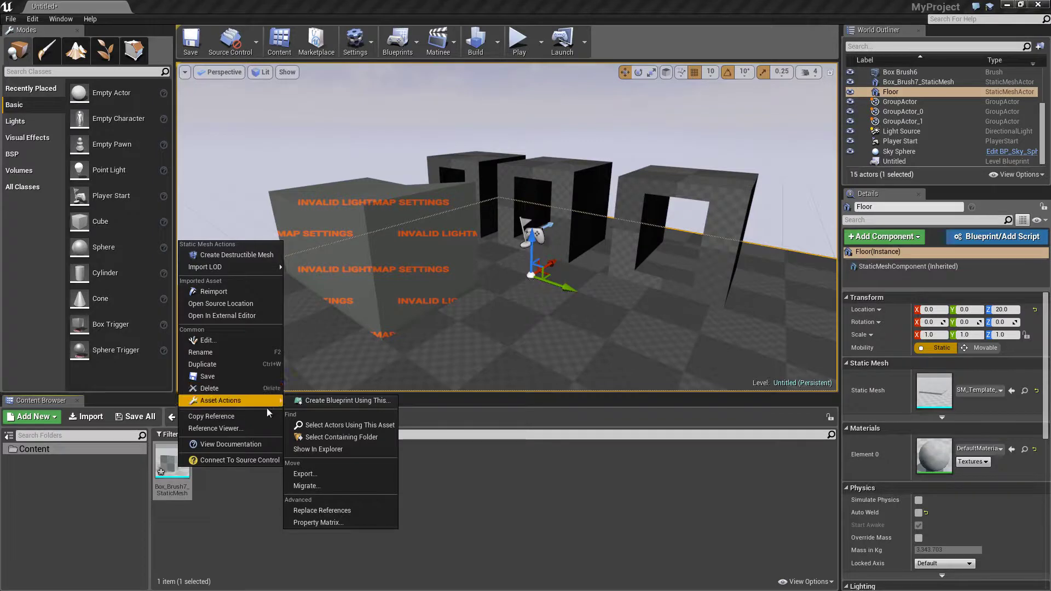
click(327, 474)
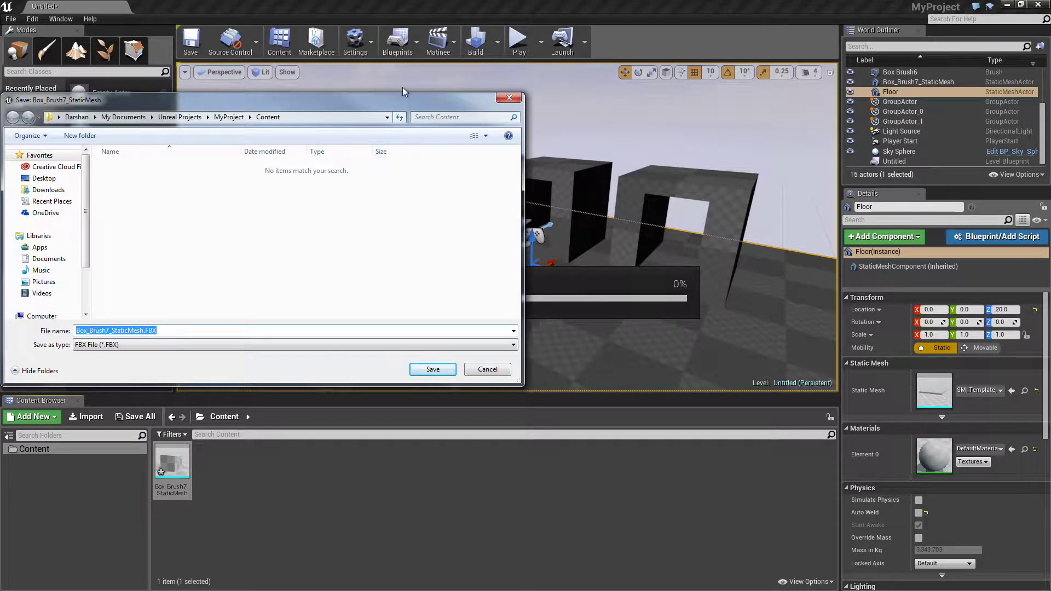
click(277, 345)
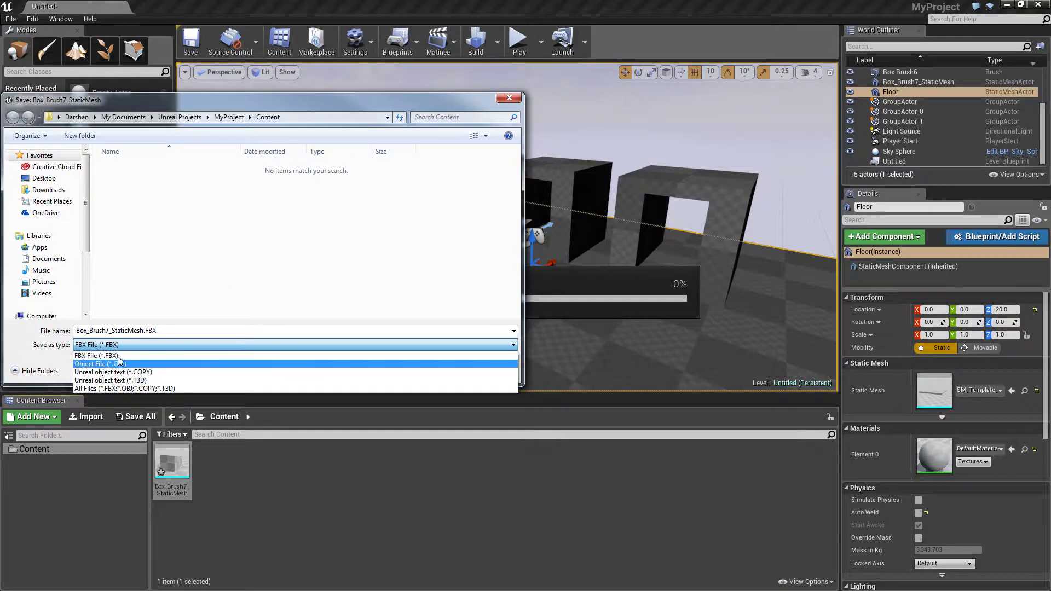
click(511, 103)
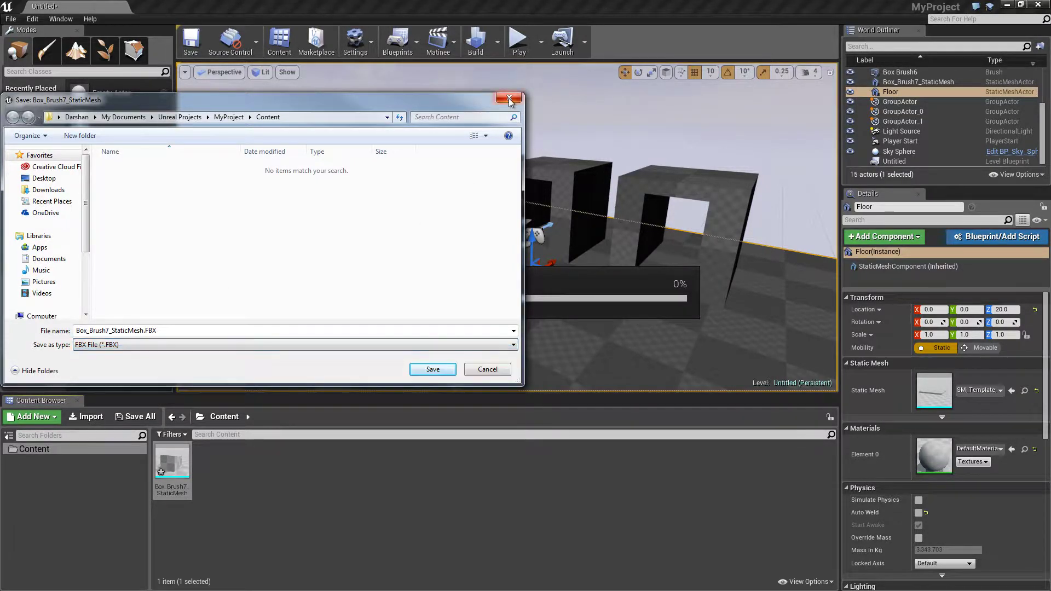
Step: Cancel saving the Box_Brush7_StaticMesh asset as an FBX file and deselect it
click(488, 371)
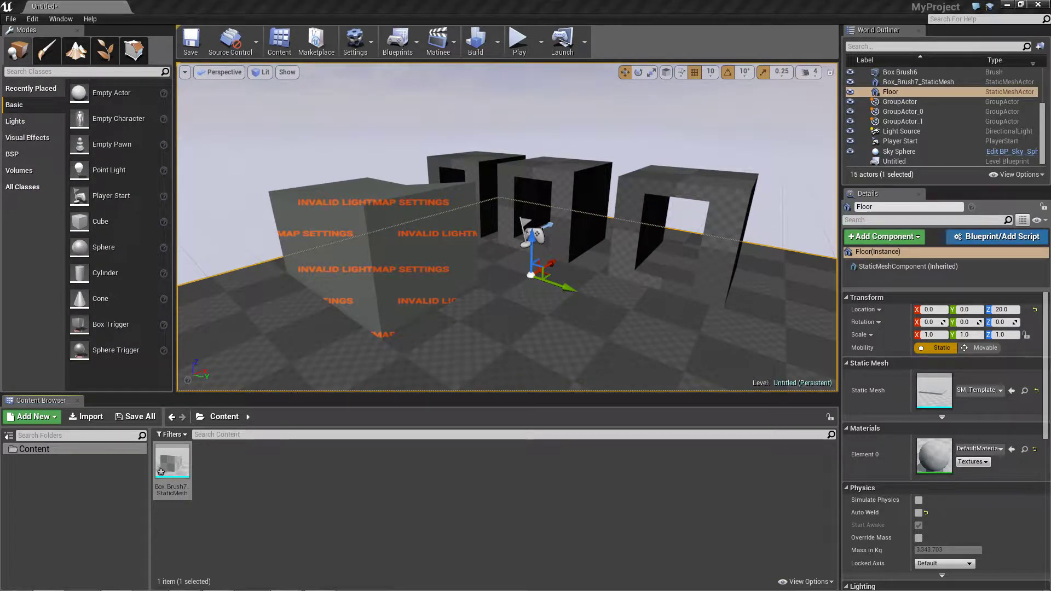
click(458, 519)
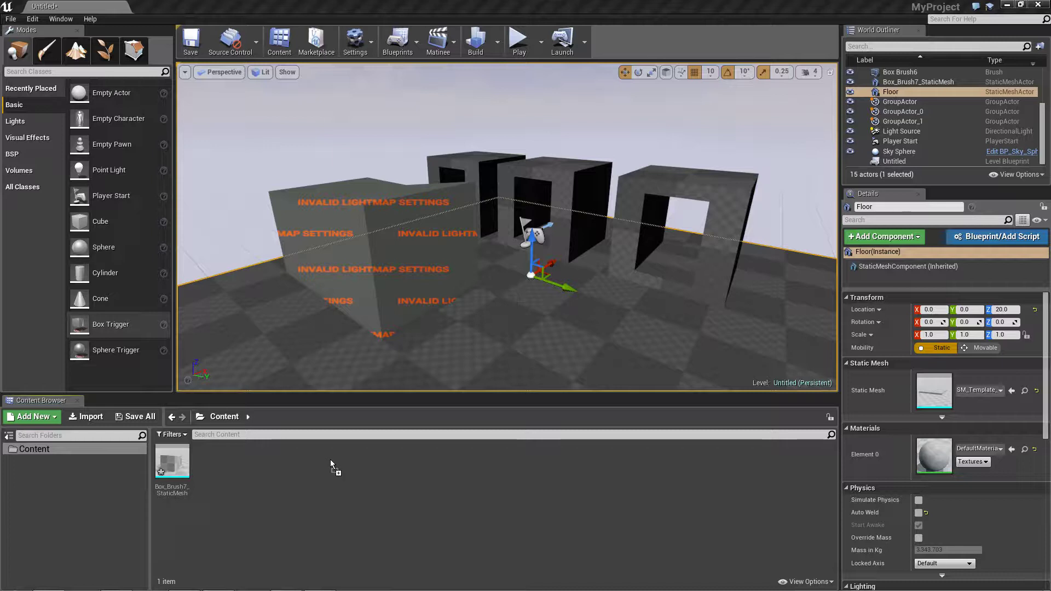
Step: Import the box FBX file into the Content folder with collision generation, materials and textures enabled, and close the message log
drag(308, 462, 308, 462)
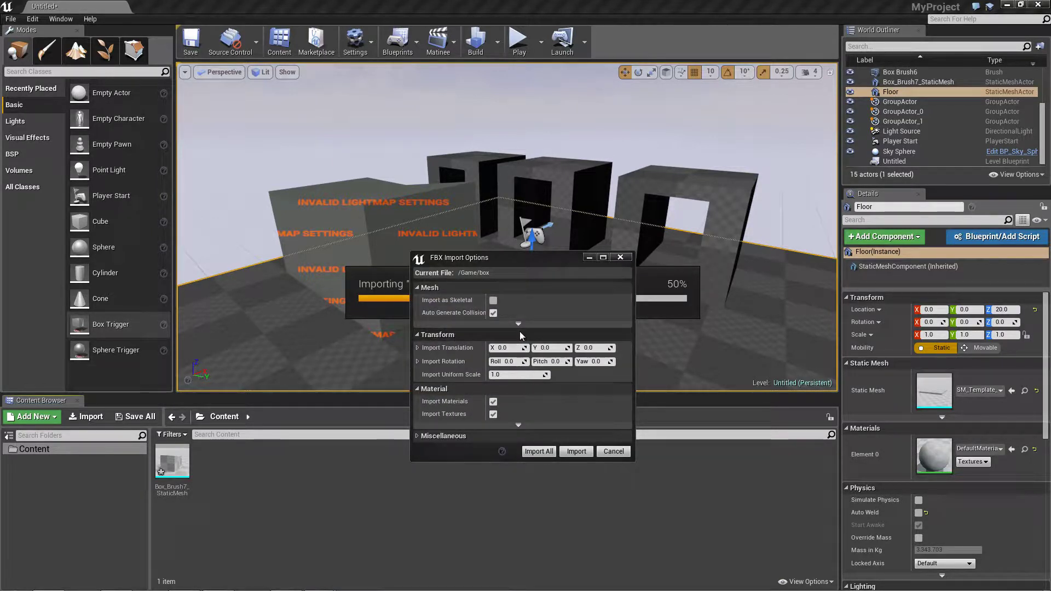
click(518, 324)
drag(537, 261, 558, 105)
click(540, 393)
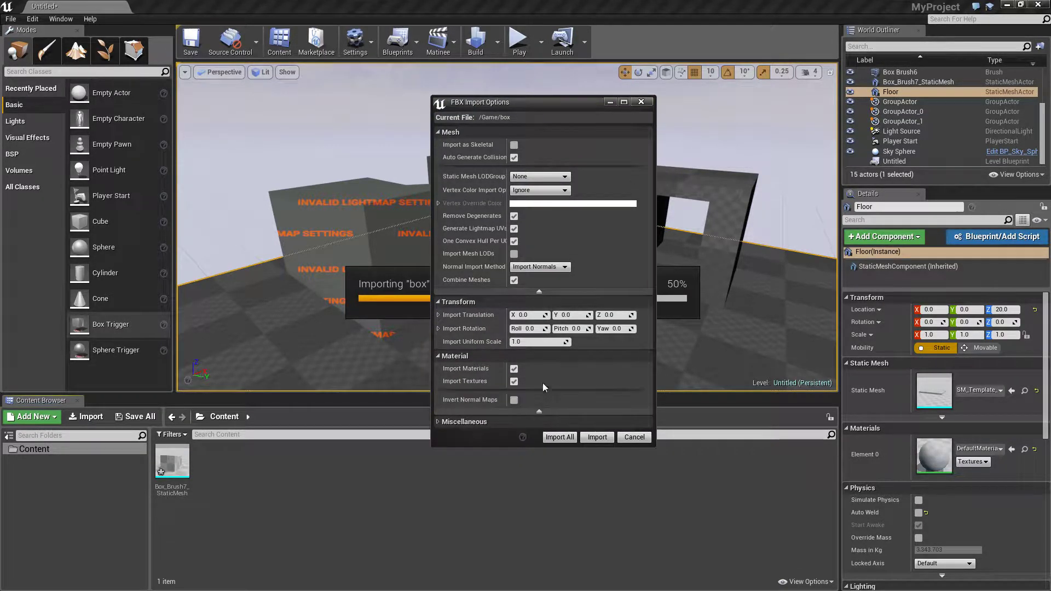
click(540, 290)
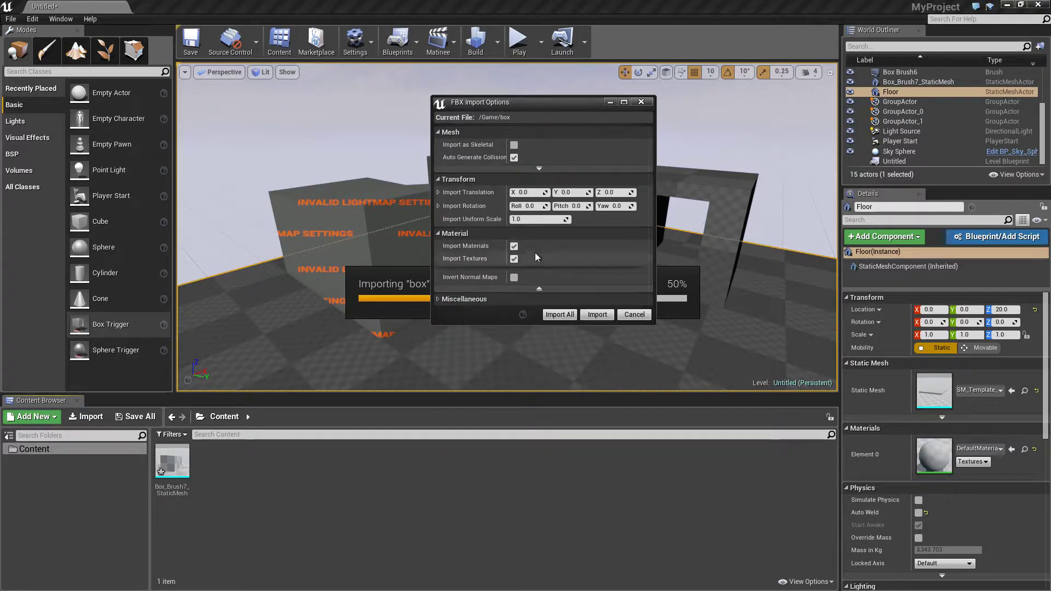
click(538, 171)
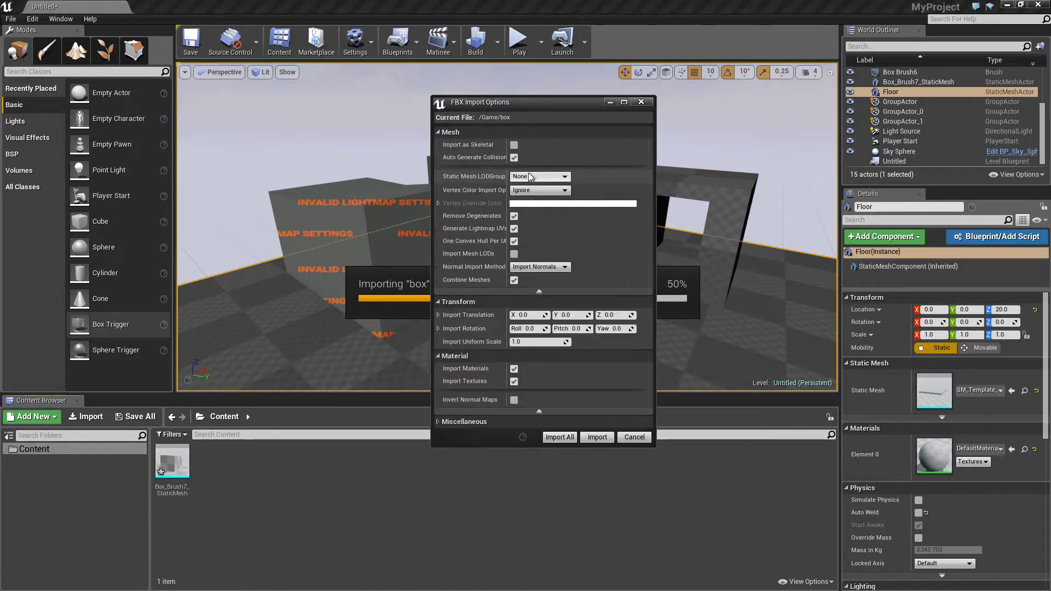
click(438, 204)
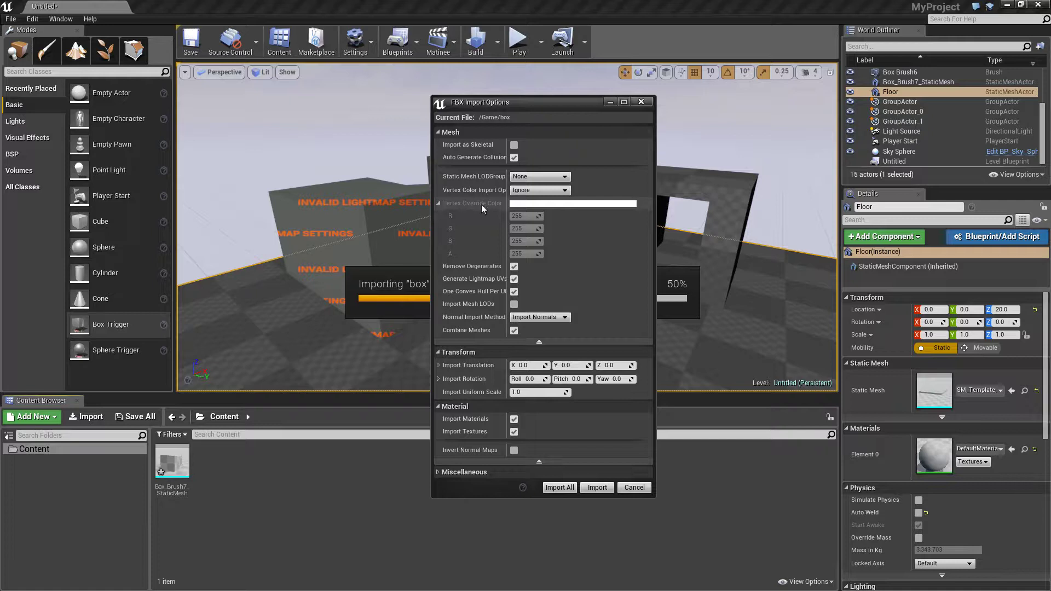
click(438, 204)
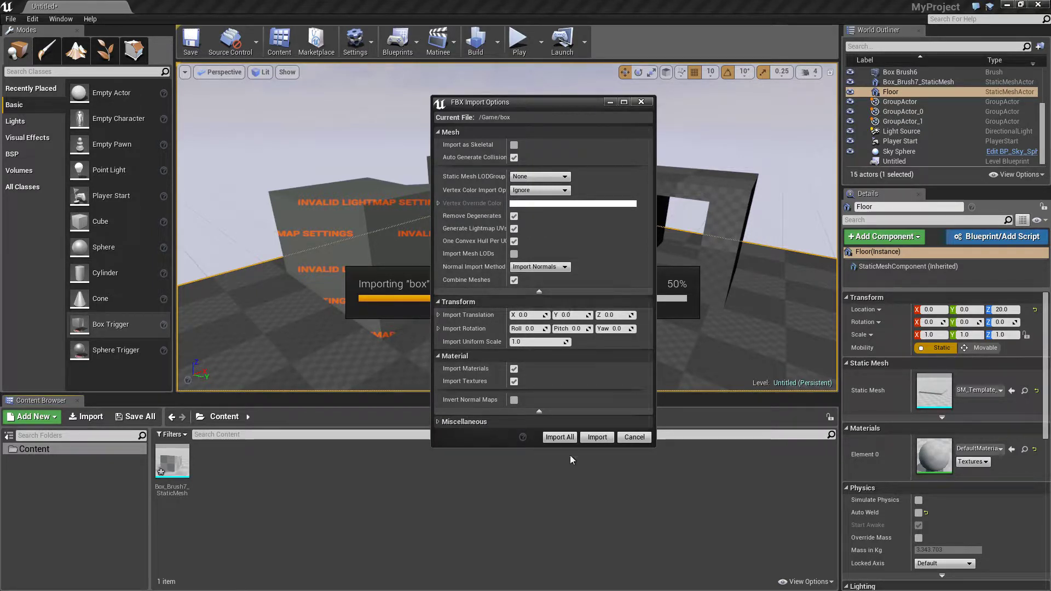
click(560, 438)
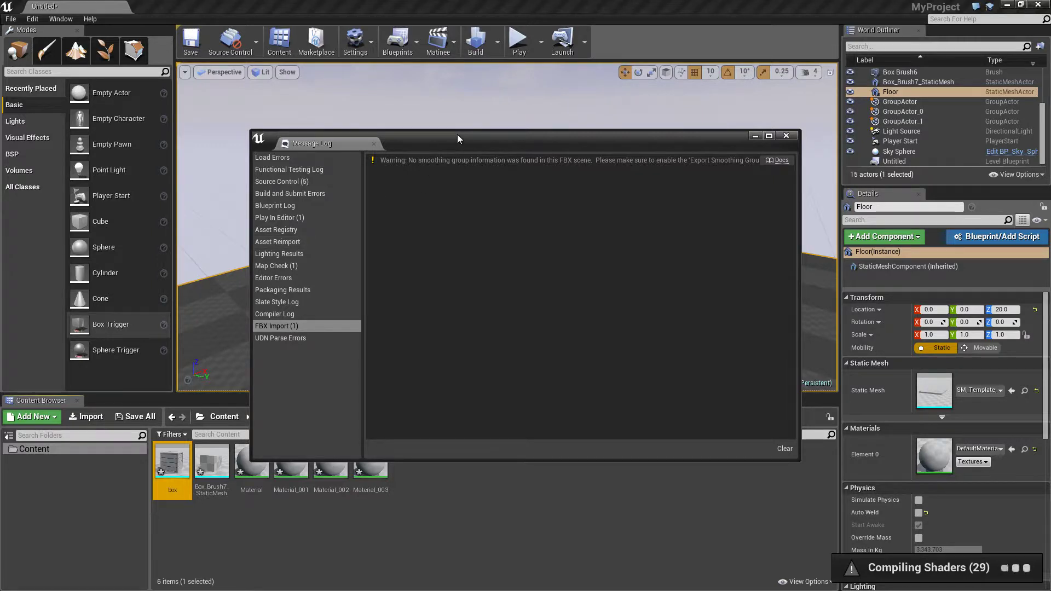
drag(458, 133, 413, 87)
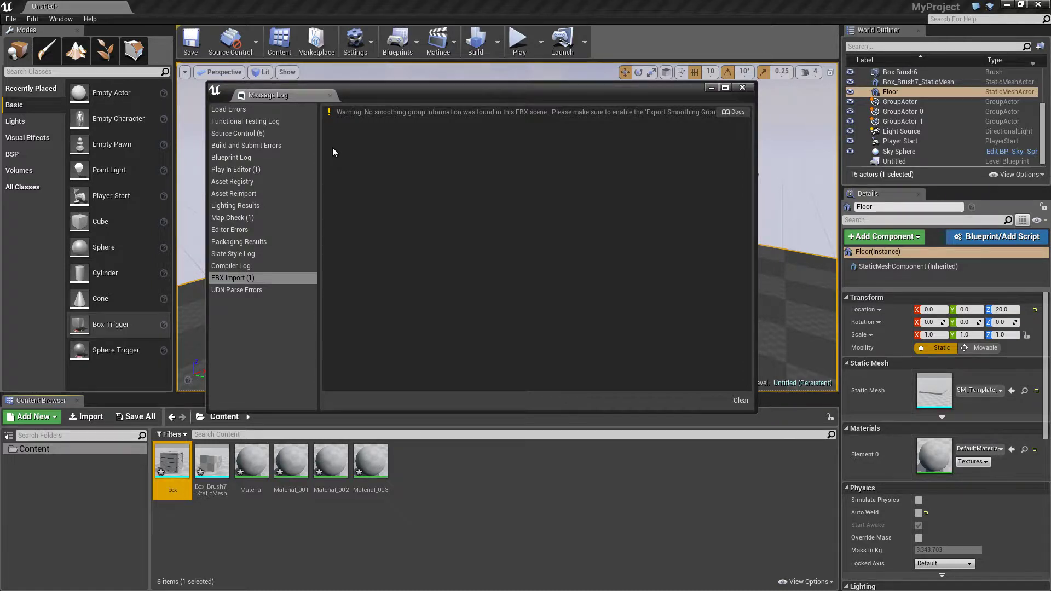
click(742, 89)
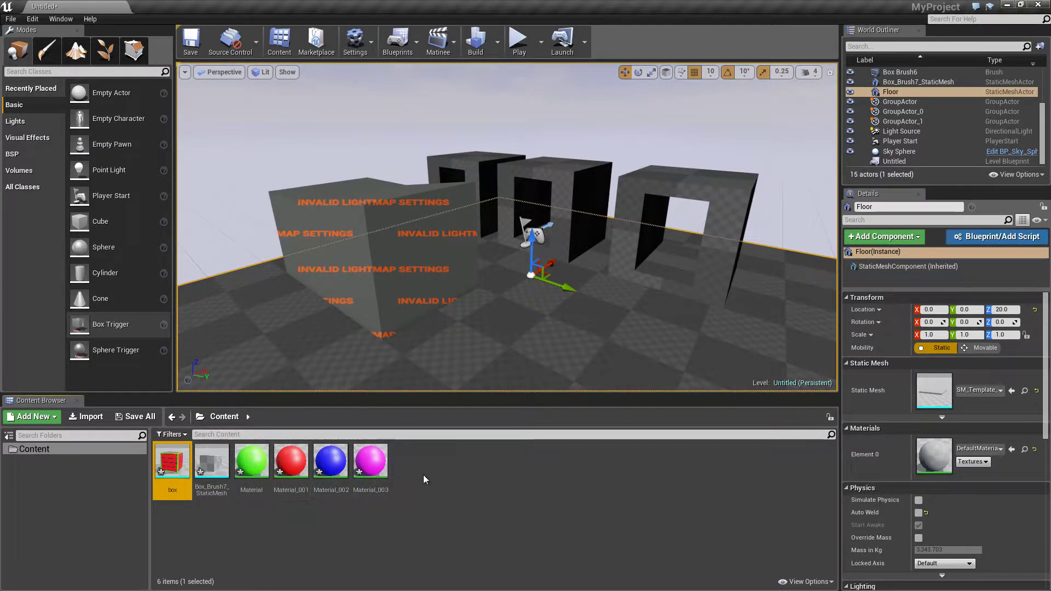
Step: Place the imported box mesh in the level among the brush rooms and snap it down to the floor
drag(180, 458, 545, 185)
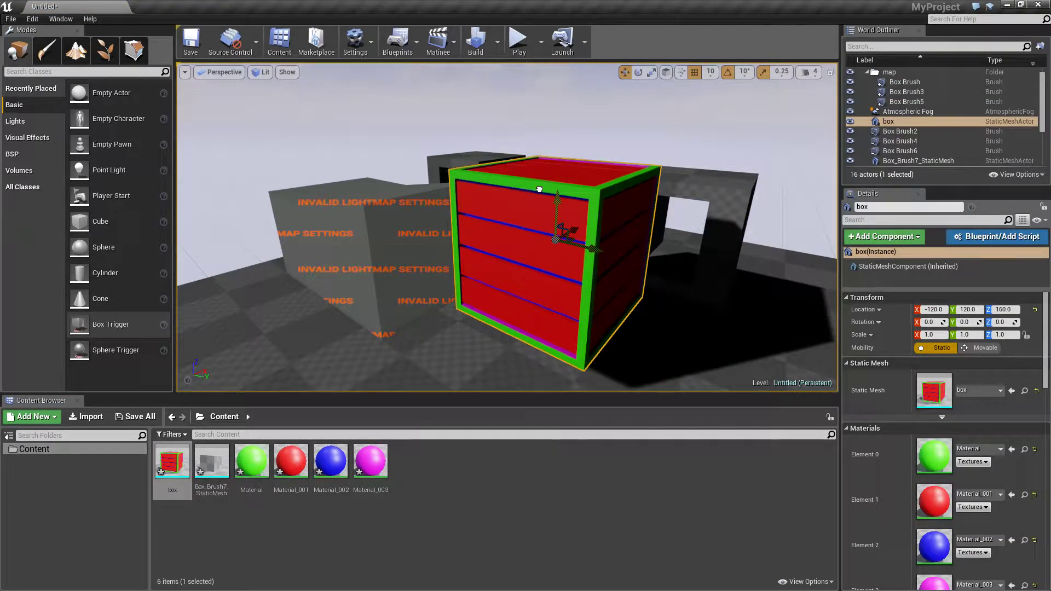
key(End)
mouse_move(310, 244)
right_down()
mouse_move(405, 277)
mouse_move(356, 274)
mouse_move(408, 269)
mouse_move(310, 244)
right_up()
key(s)
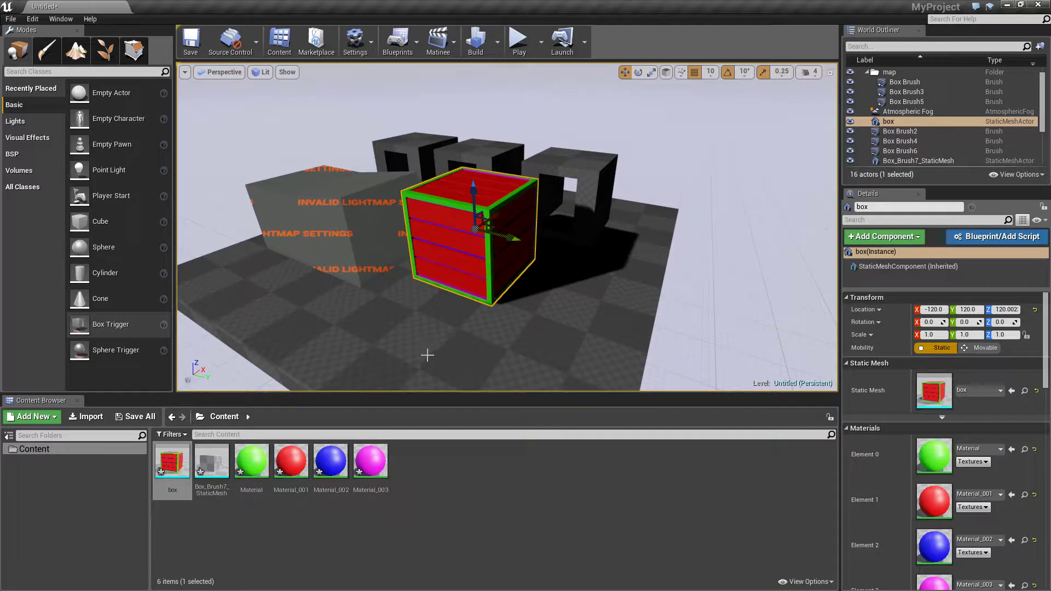
Step: Force delete the four imported materials, Material, Material_001, Material_002 and Material_003, from the Content folder
click(257, 464)
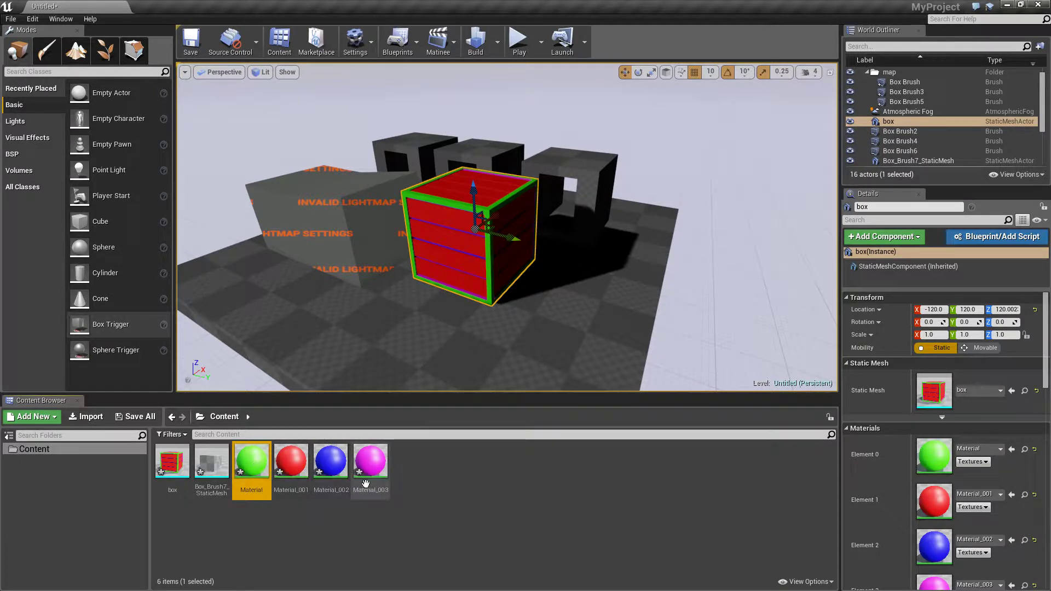
shift+click(377, 463)
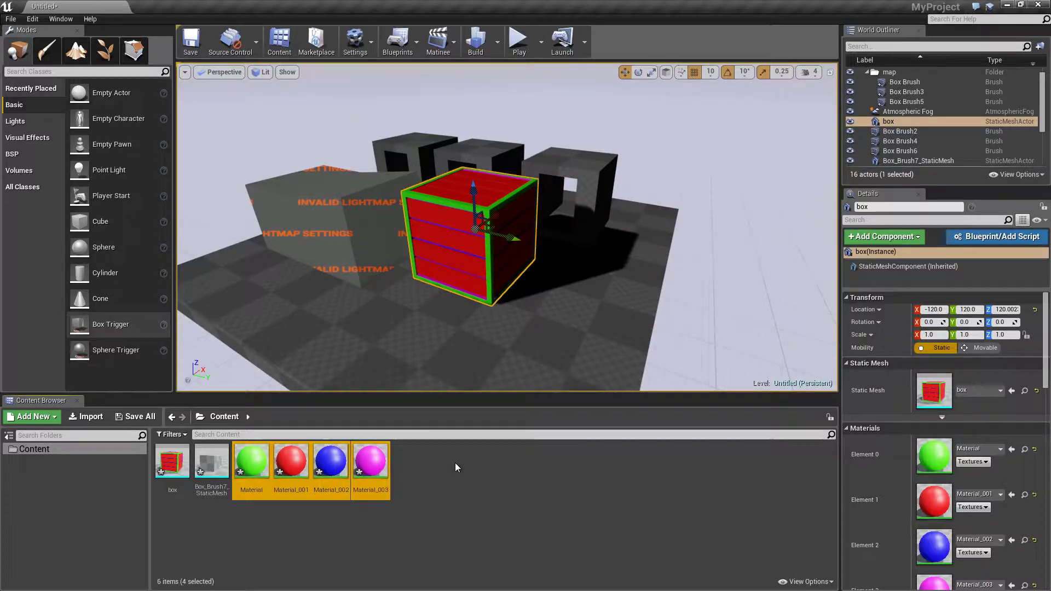
key(Delete)
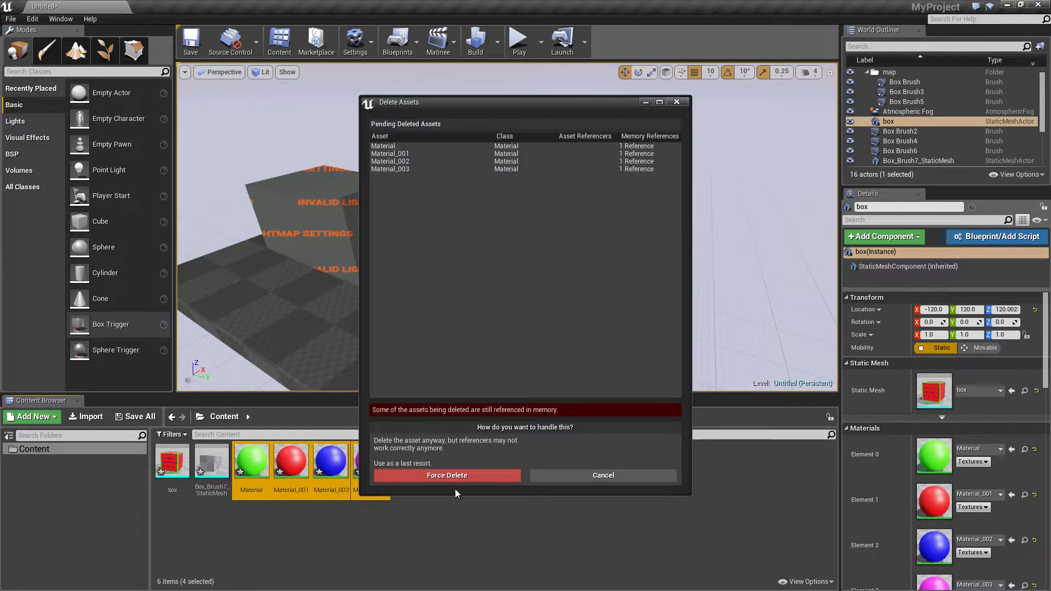
click(443, 475)
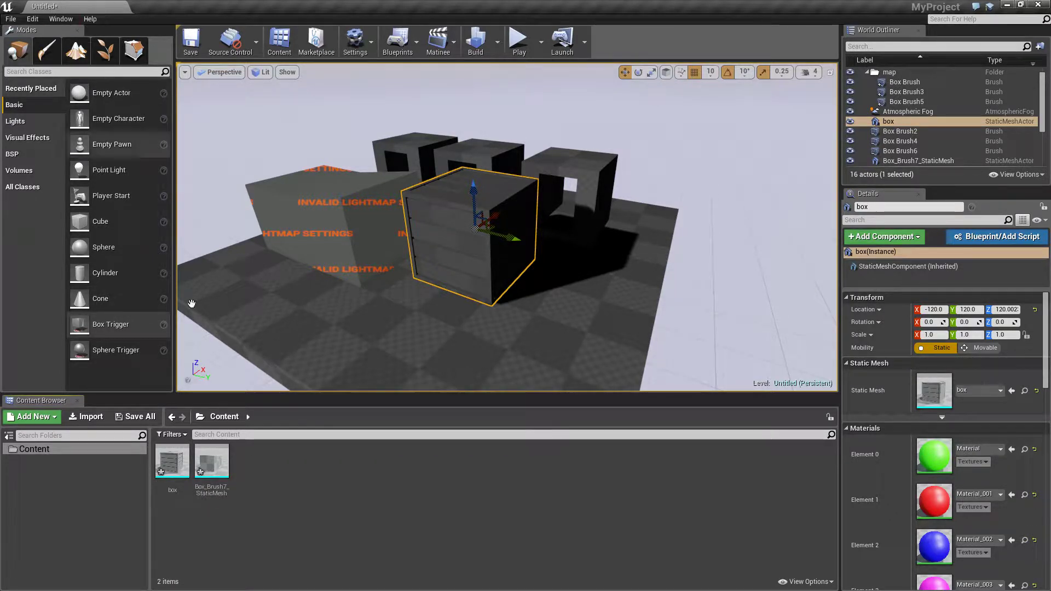
Step: Save both static meshes and the level, storing the level in the Content folder as Untitled
click(137, 421)
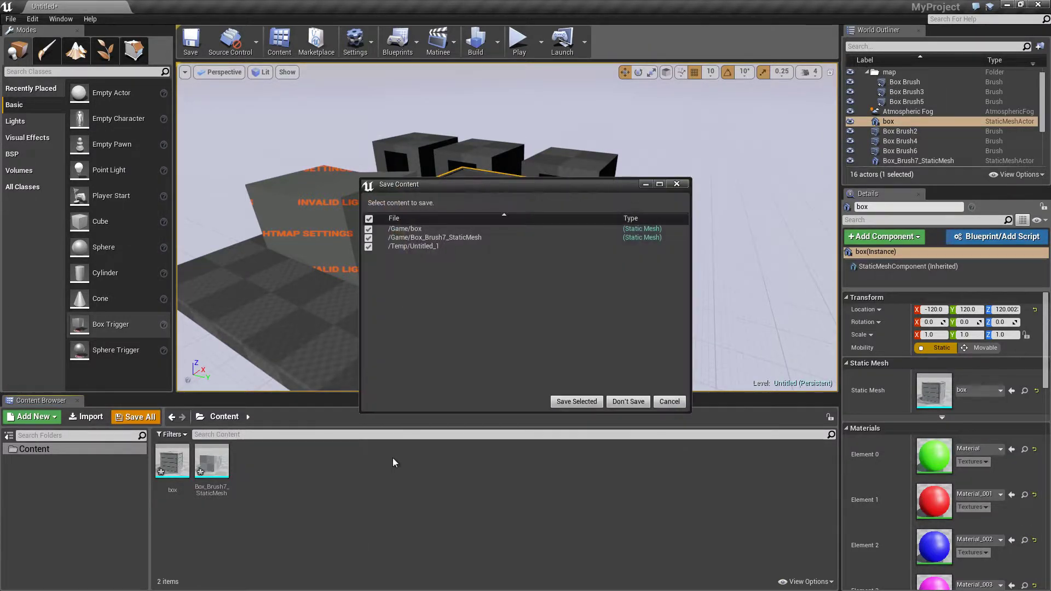
click(577, 402)
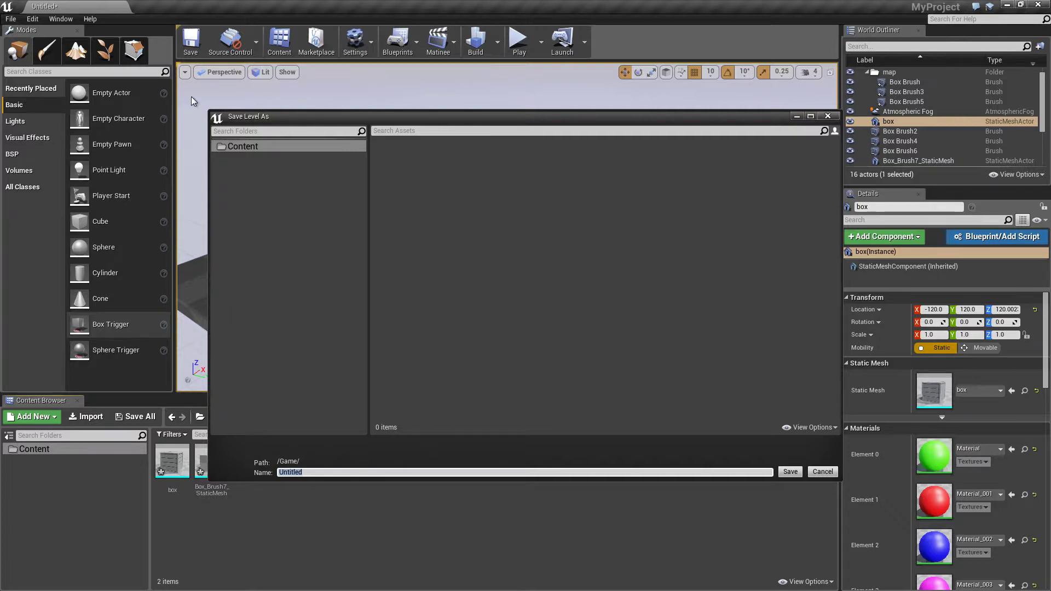
drag(379, 122, 416, 117)
click(775, 469)
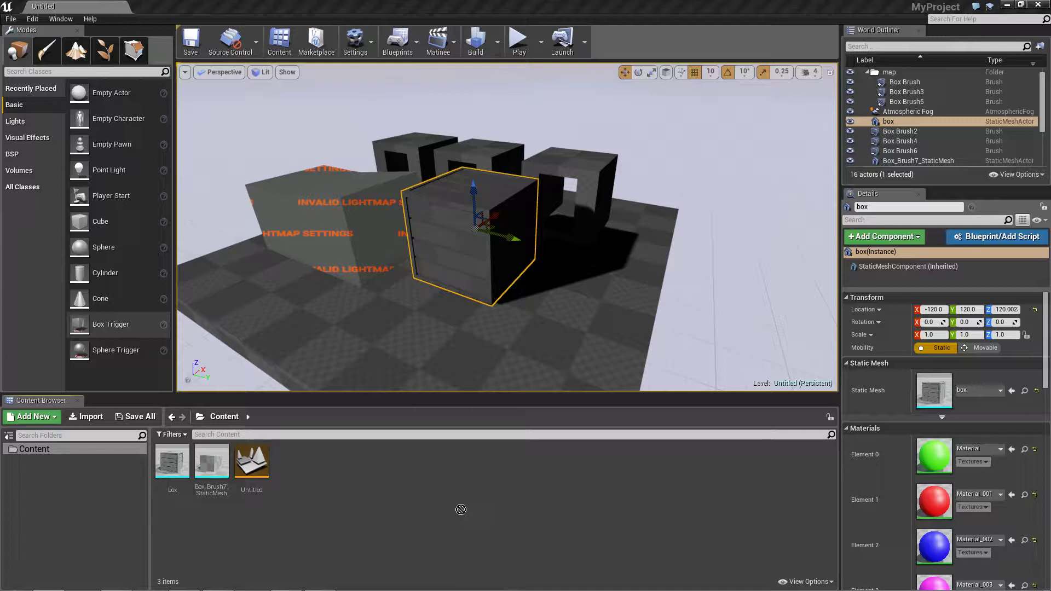
Step: Import the Metal_Box_0_0_1 albedo, ao, metallic, normal and roughness textures into the Content folder, and review their source PNG files in Windows Explorer
drag(460, 510, 420, 495)
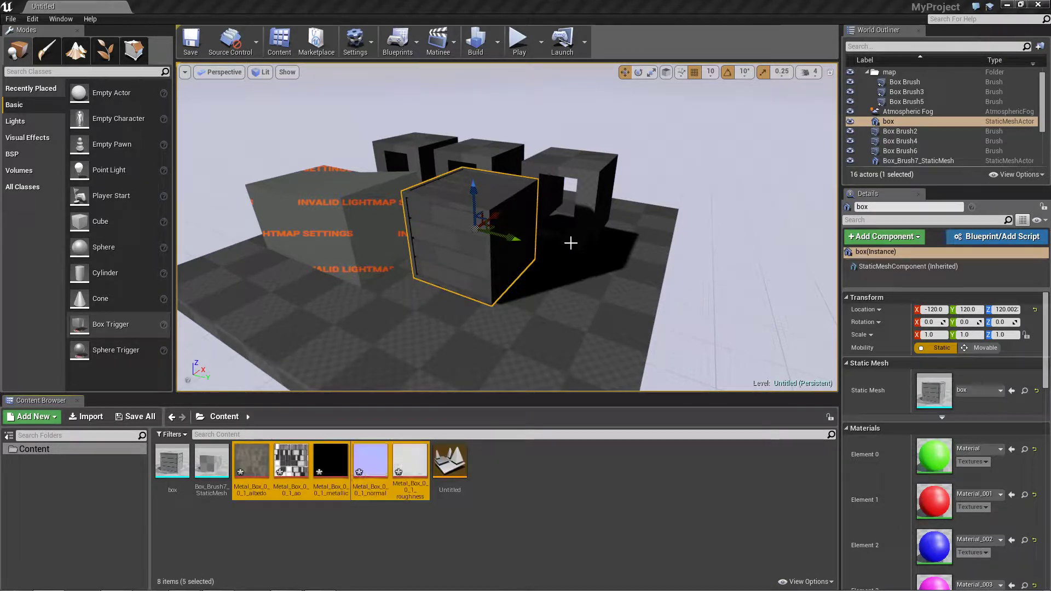
drag(0, 44, 828, 115)
click(744, 427)
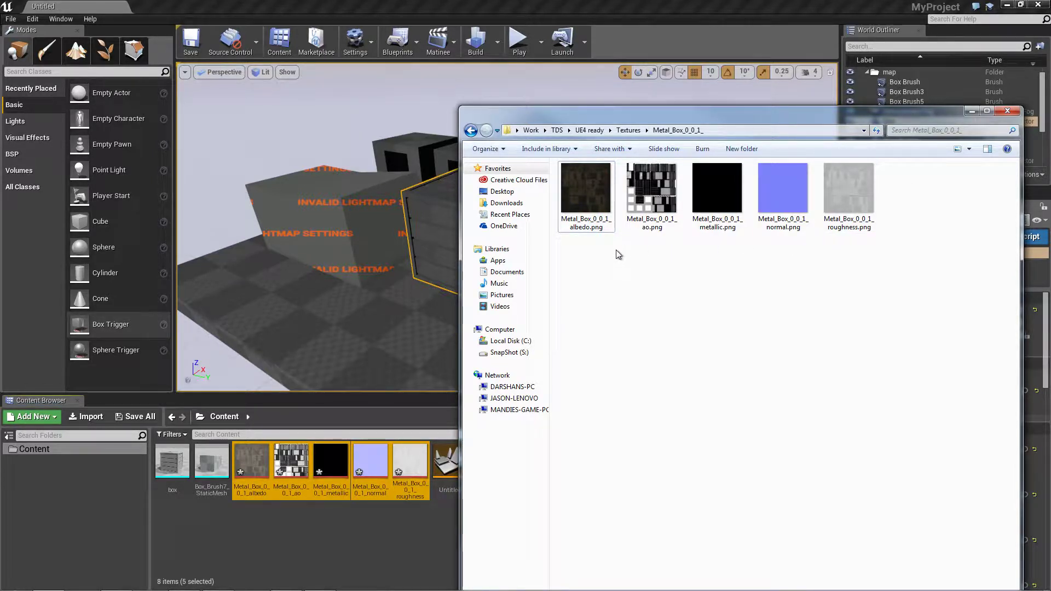
right_click(598, 202)
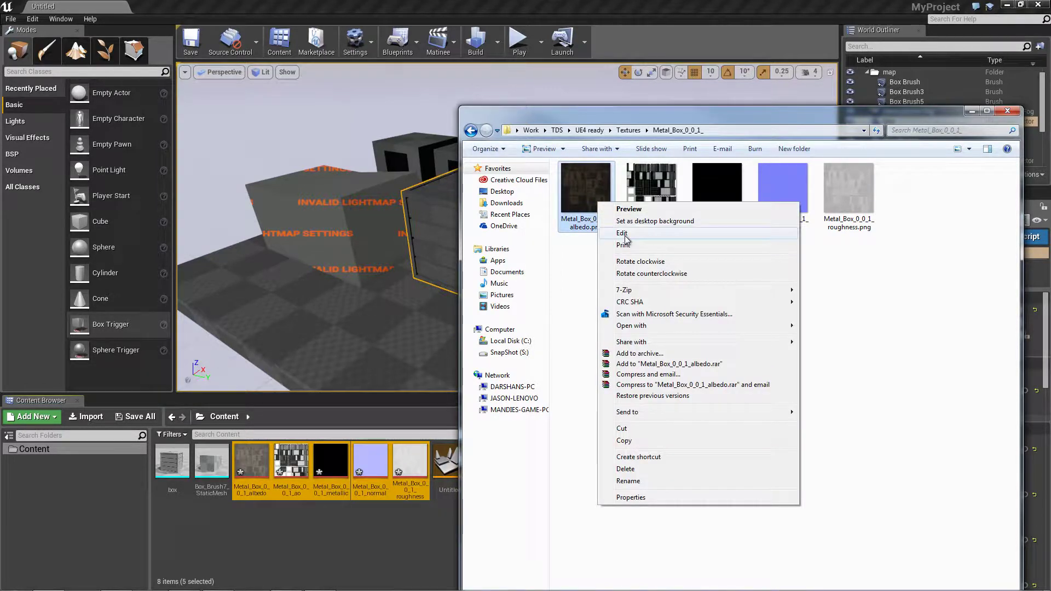
click(569, 290)
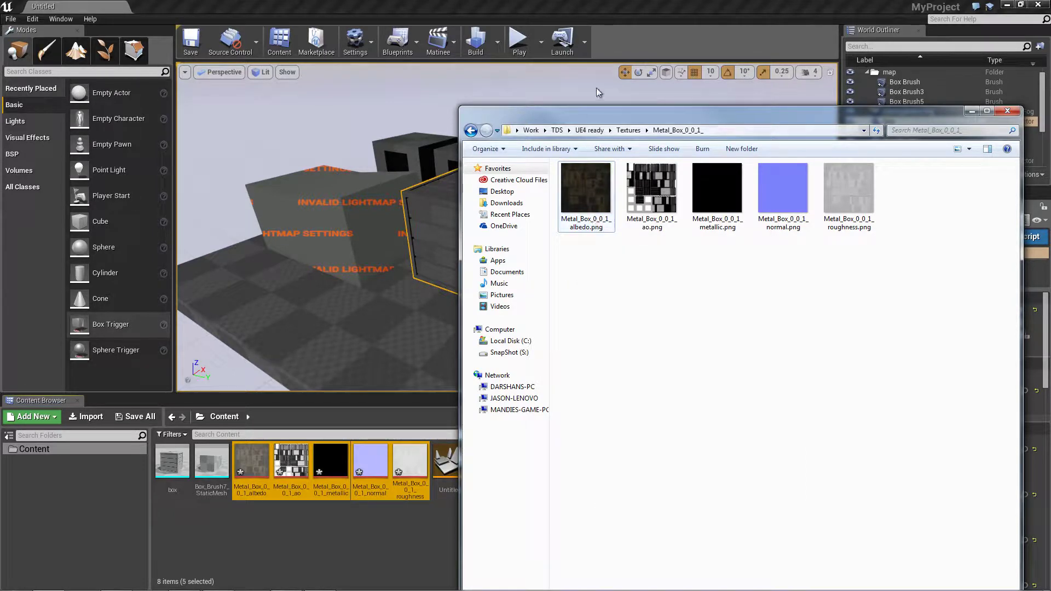
drag(596, 114, 538, 154)
drag(629, 149, 0, 189)
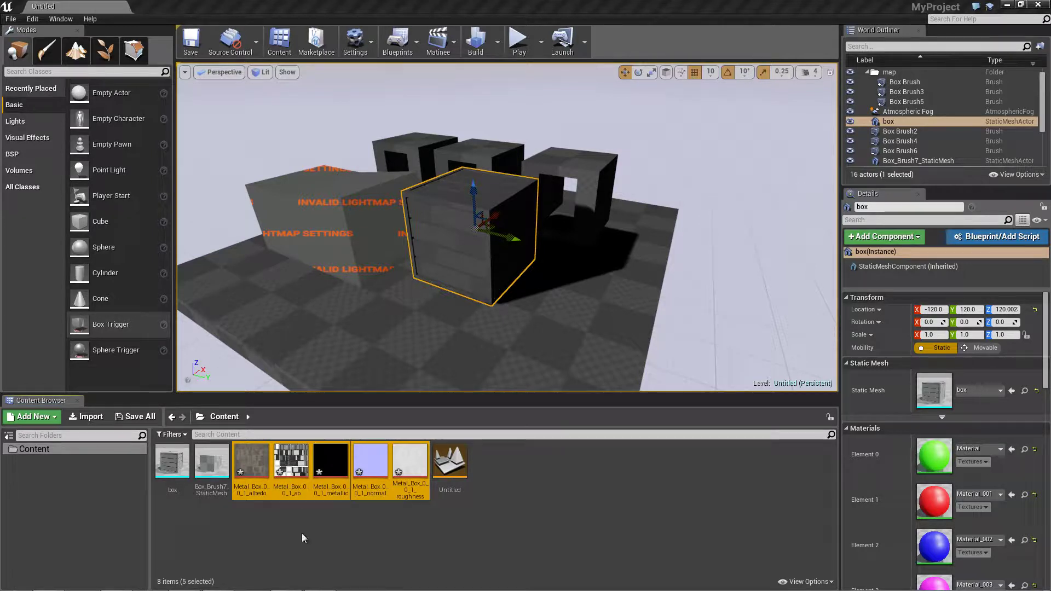
Step: Apply the Metal_Box_0_0_1_albedo texture to the front of the box mesh in the level
click(329, 547)
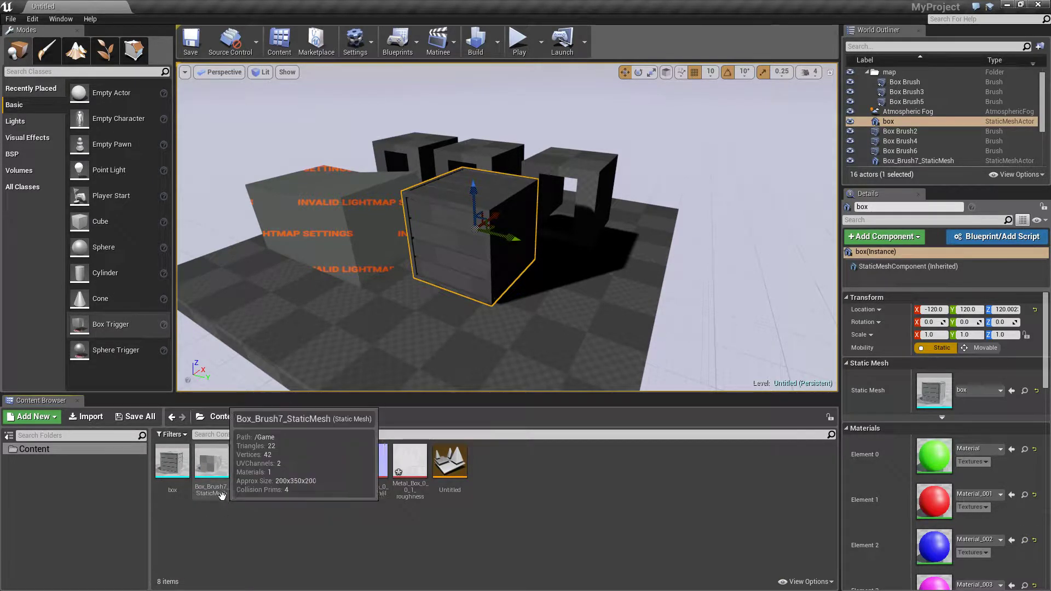
click(246, 465)
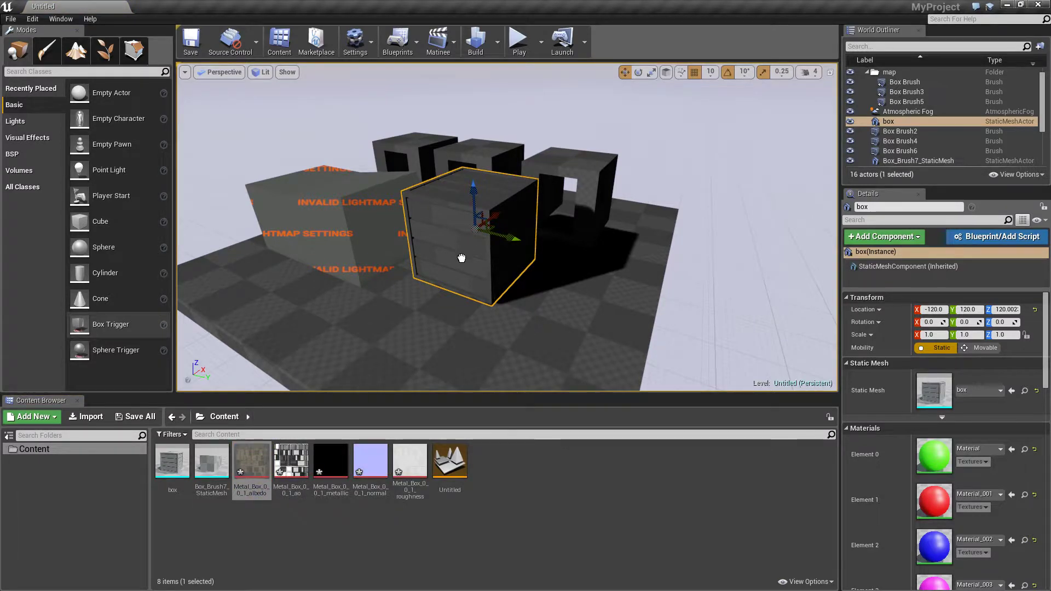
drag(468, 243, 467, 242)
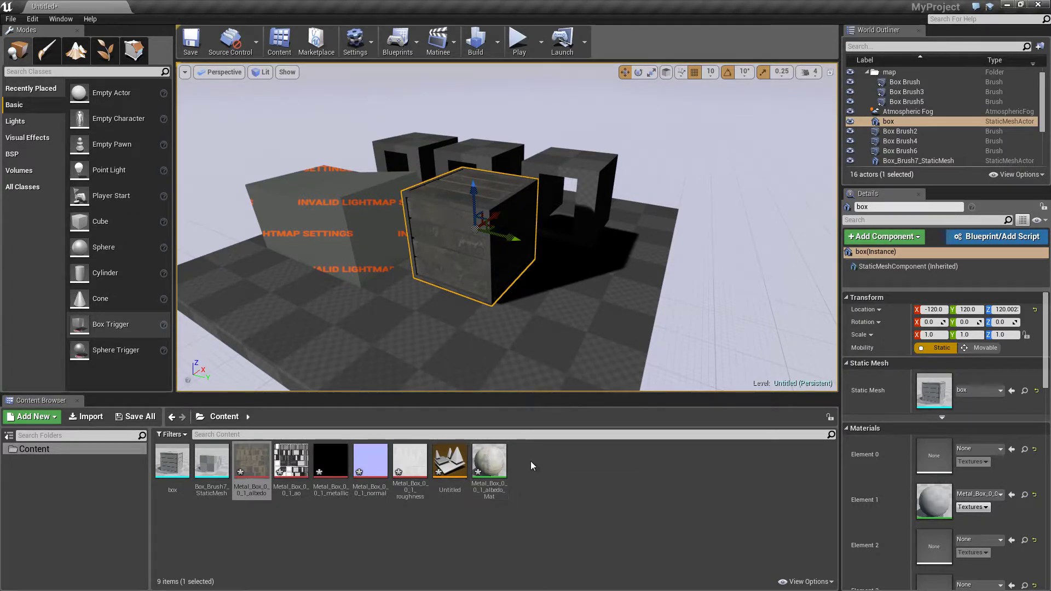
Step: Create a Blueprint Class with Character as its parent in the Content folder, keeping the default name
right_click(547, 464)
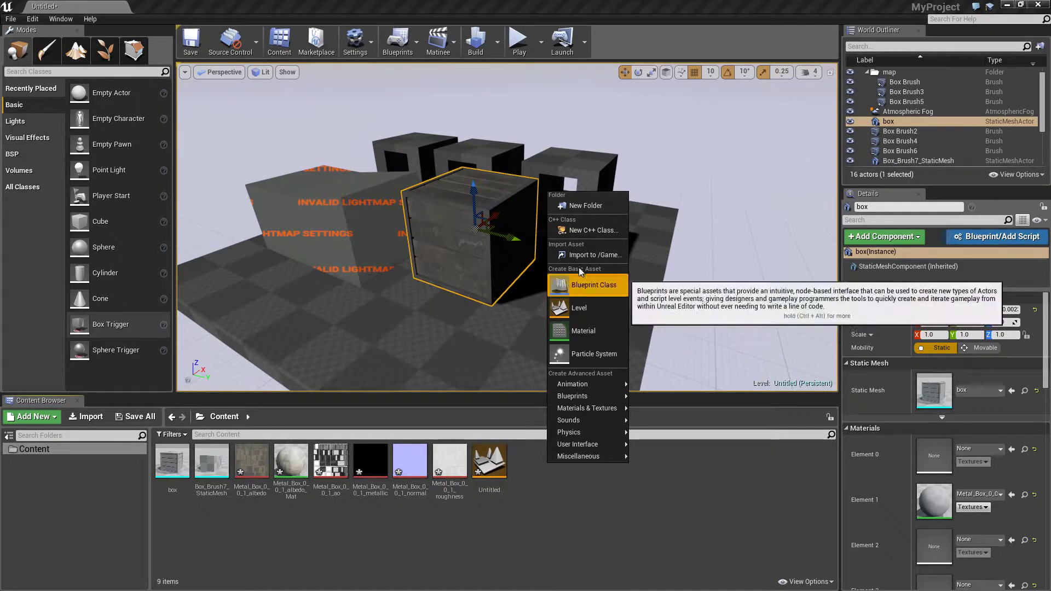
click(600, 286)
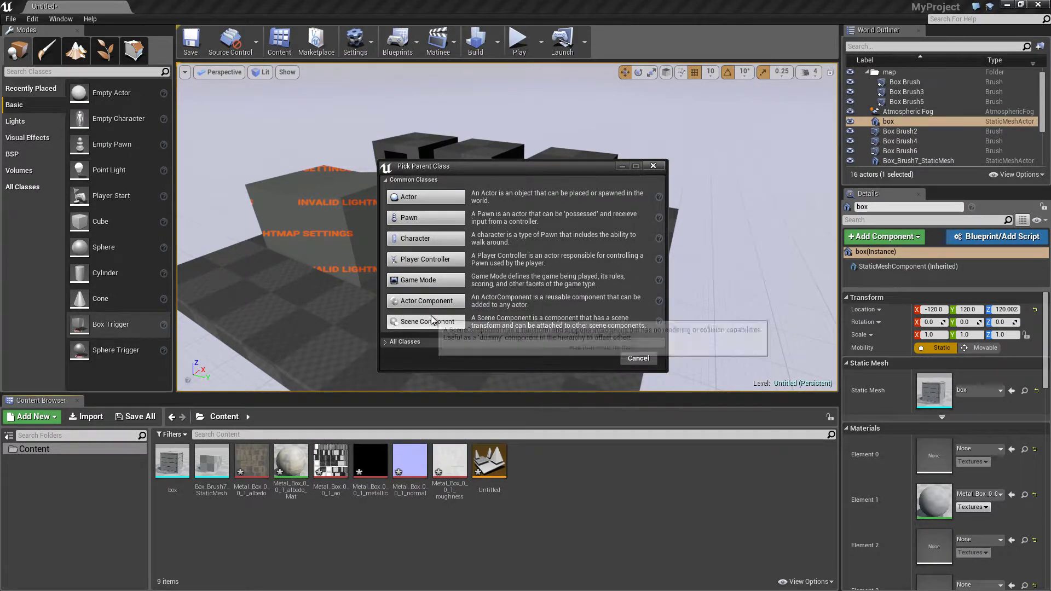
click(408, 238)
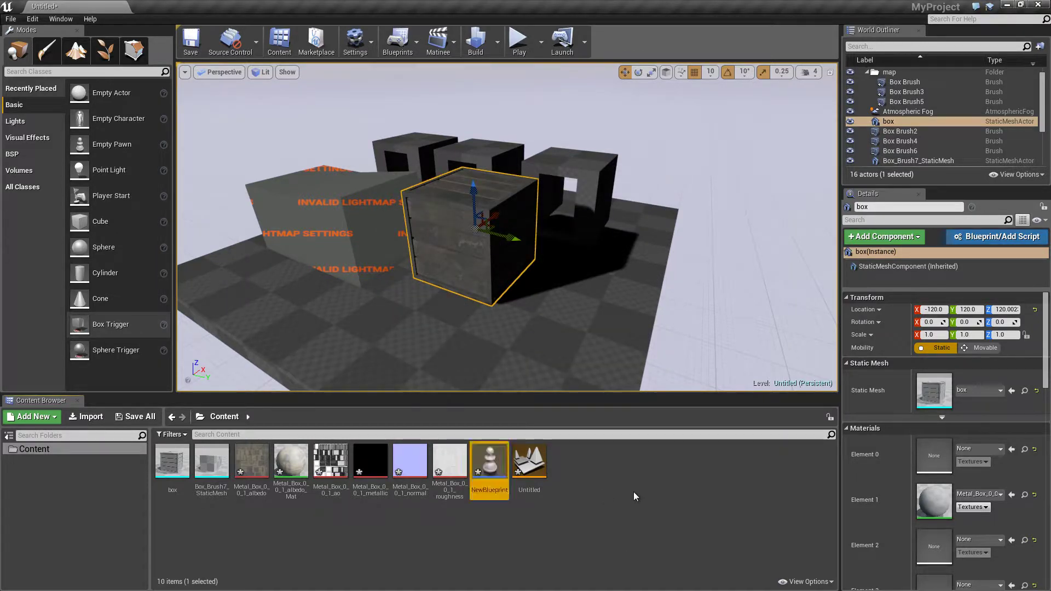
click(540, 549)
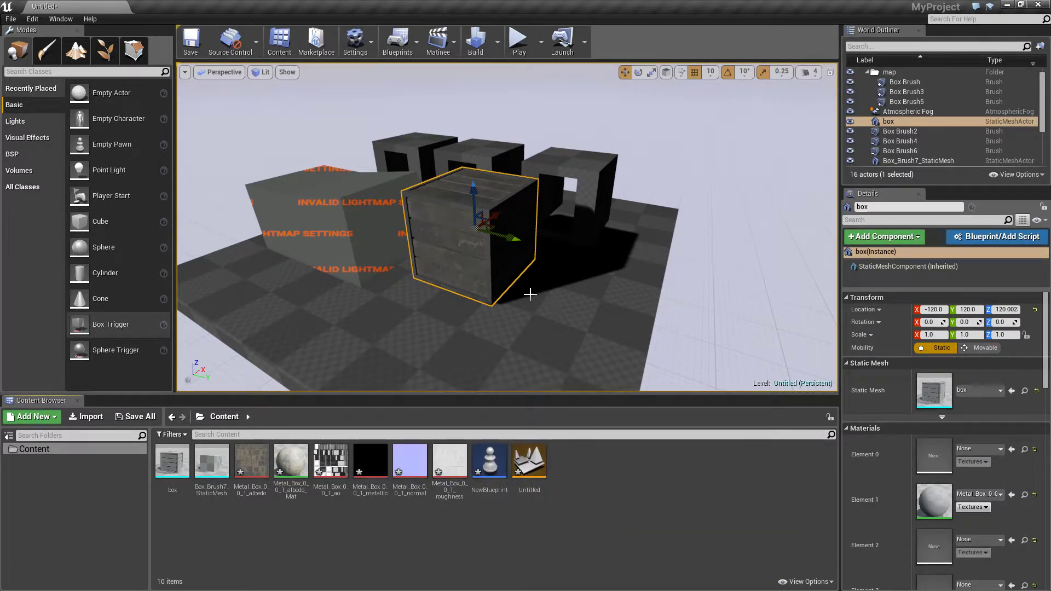
Step: Open the Metal_Box_0_0_1_albedo_Mat material for editing and detach its editor into a floating window
mouse_move(524, 374)
right_down()
mouse_move(523, 357)
mouse_move(530, 386)
mouse_move(525, 375)
right_up()
key(w)
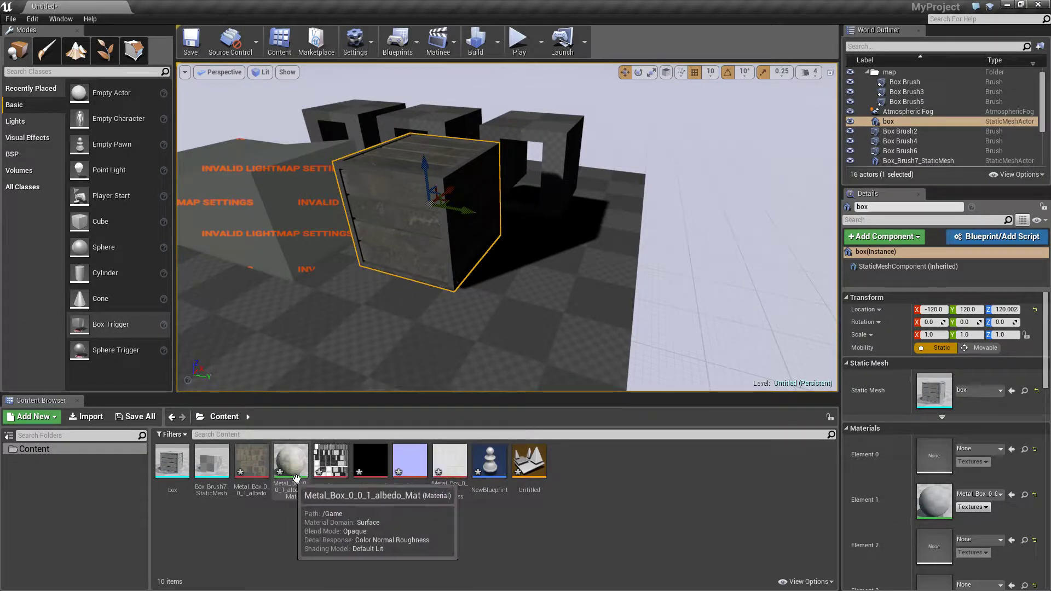
double_click(288, 487)
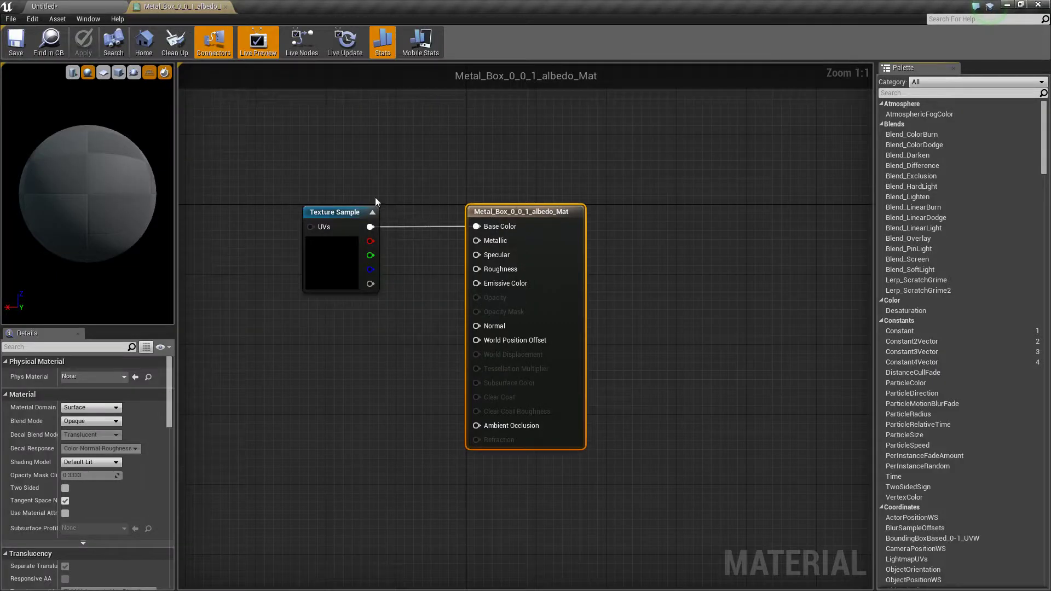
drag(181, 6, 405, 103)
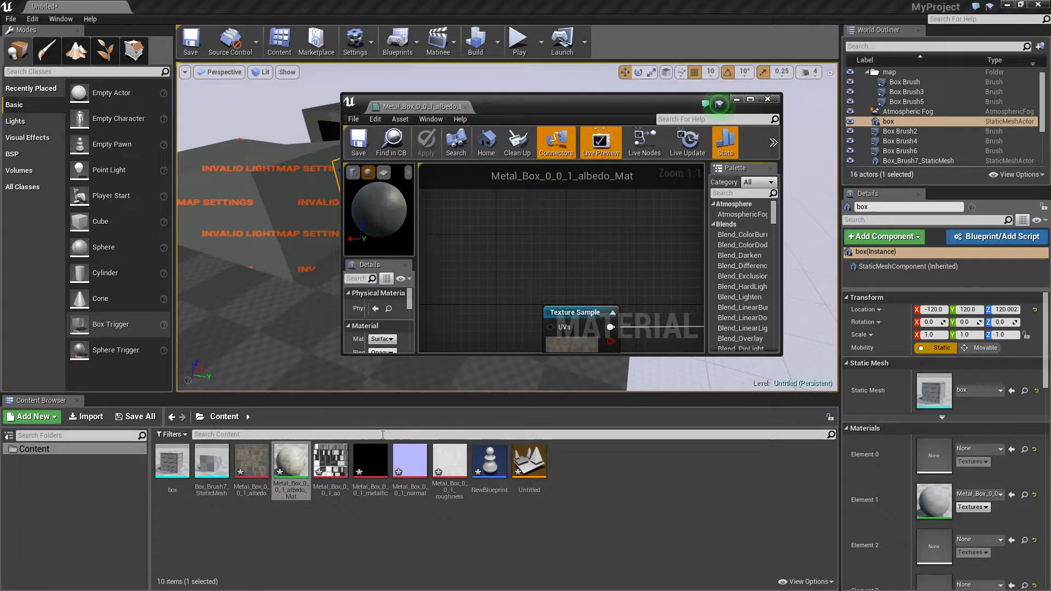
Step: Move the albedo texture sample up and add the Metal_Box_0_0_1 ao, metallic, normal and roughness textures to the material graph
click(370, 464)
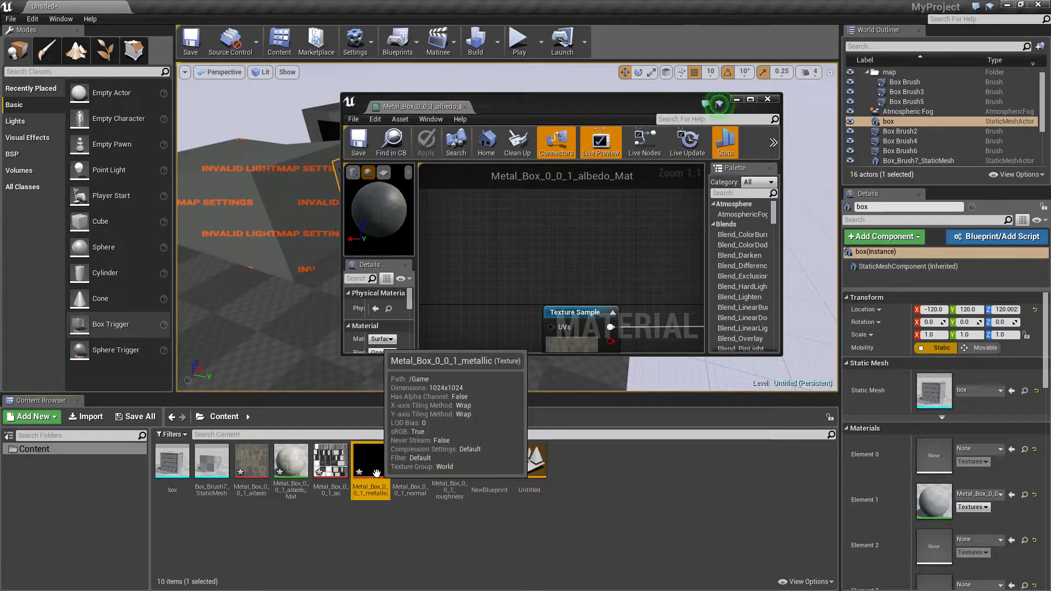
click(328, 469)
ctrl+click(449, 465)
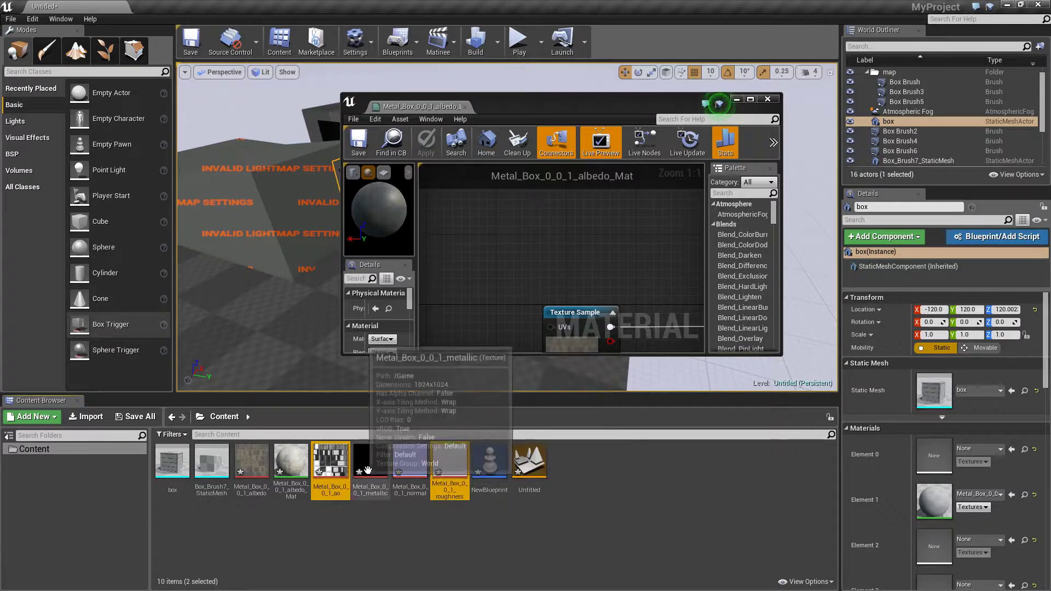
ctrl+click(410, 465)
ctrl+click(362, 474)
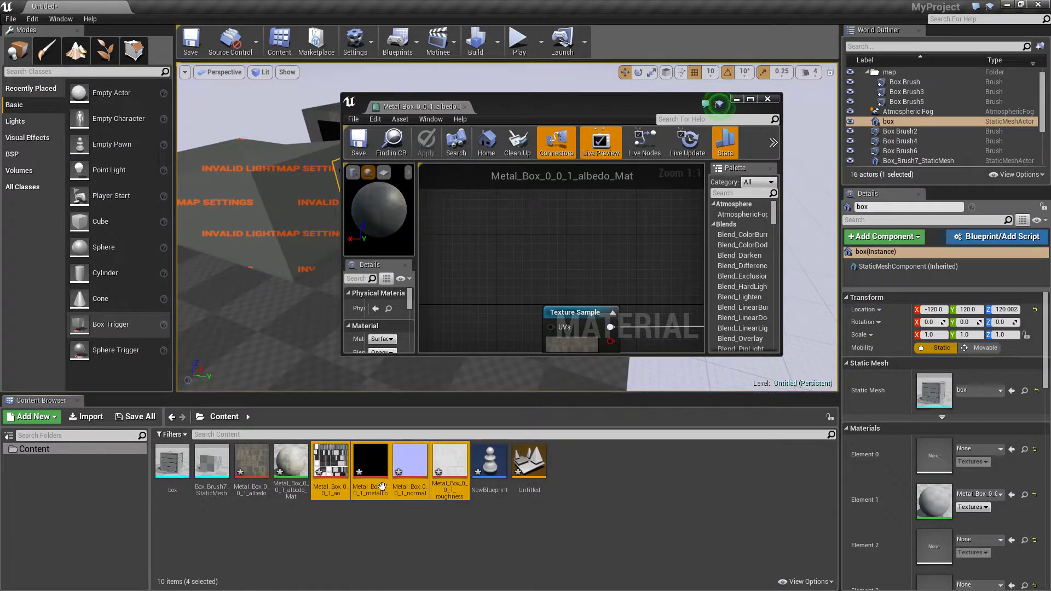
right_drag(514, 277, 519, 240)
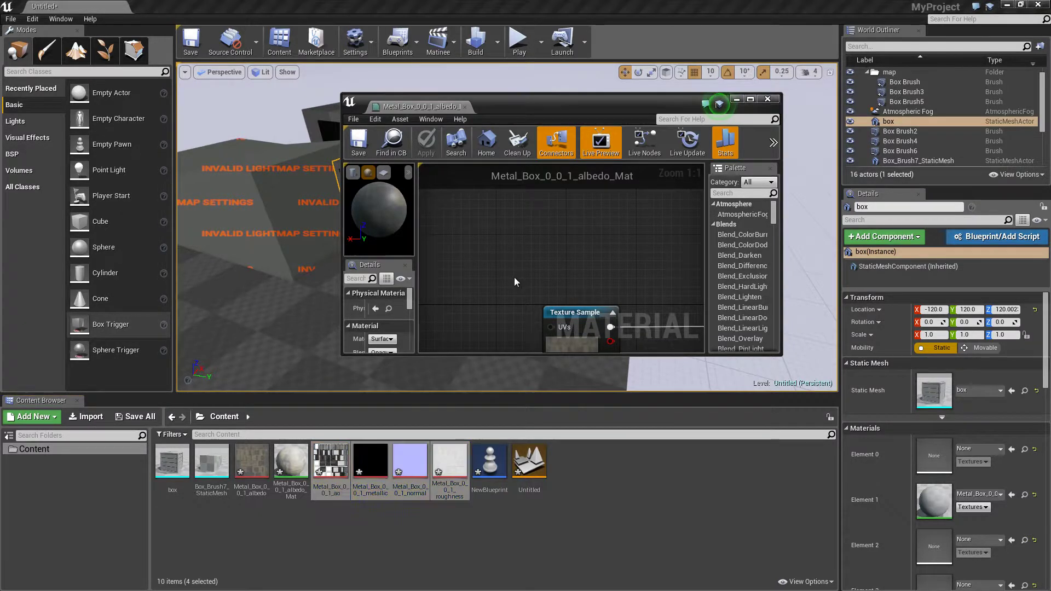
scroll(519, 241, down, 2)
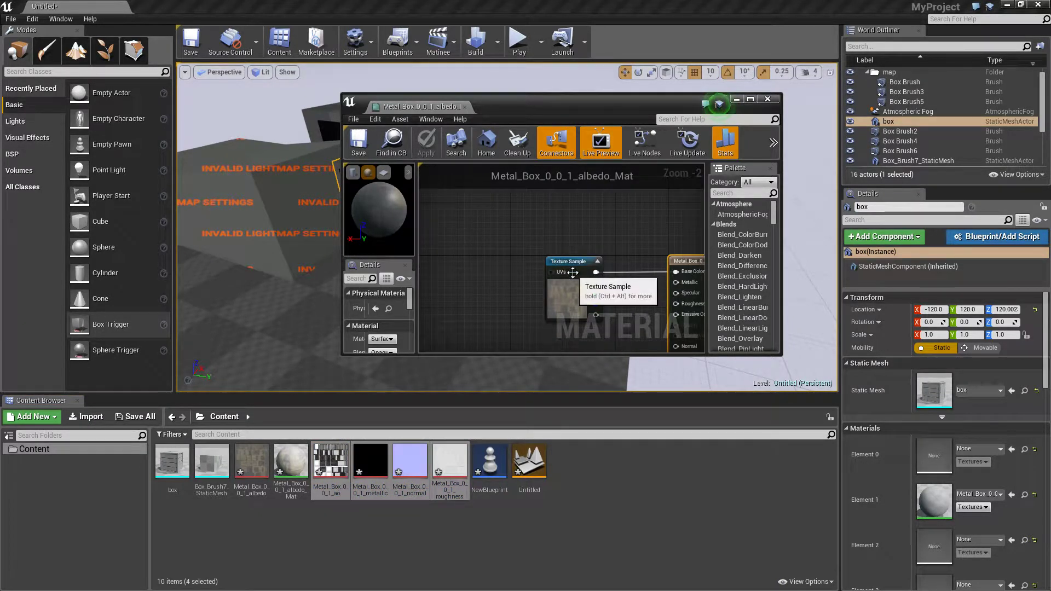
drag(572, 272, 576, 187)
right_drag(520, 305, 490, 219)
drag(372, 495, 490, 299)
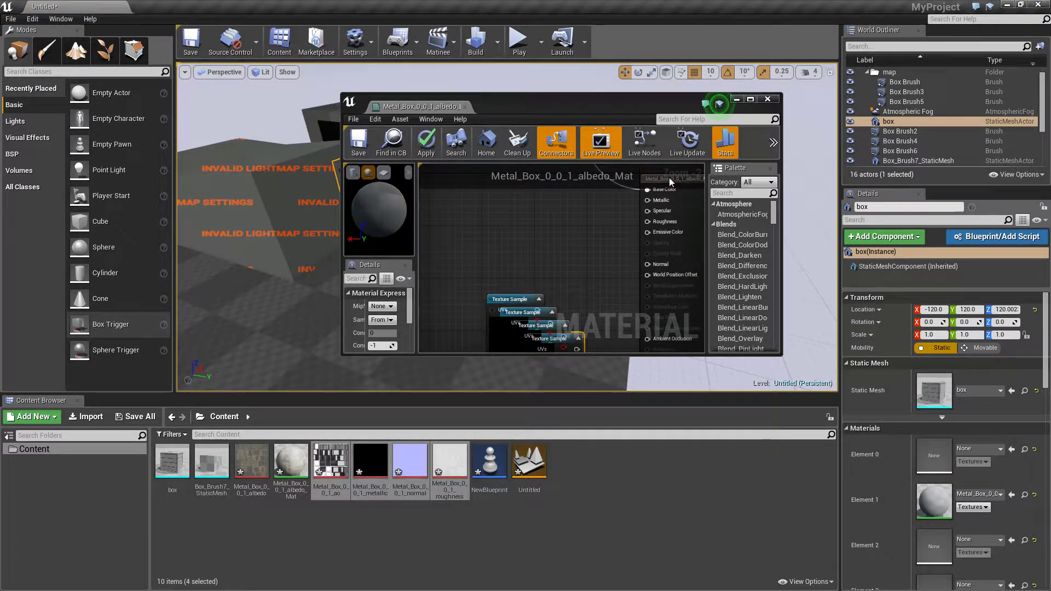
Step: Maximize the material editor, separate the ao texture sample from the stack and connect it to Ambient Occlusion
click(751, 99)
right_drag(473, 357, 605, 466)
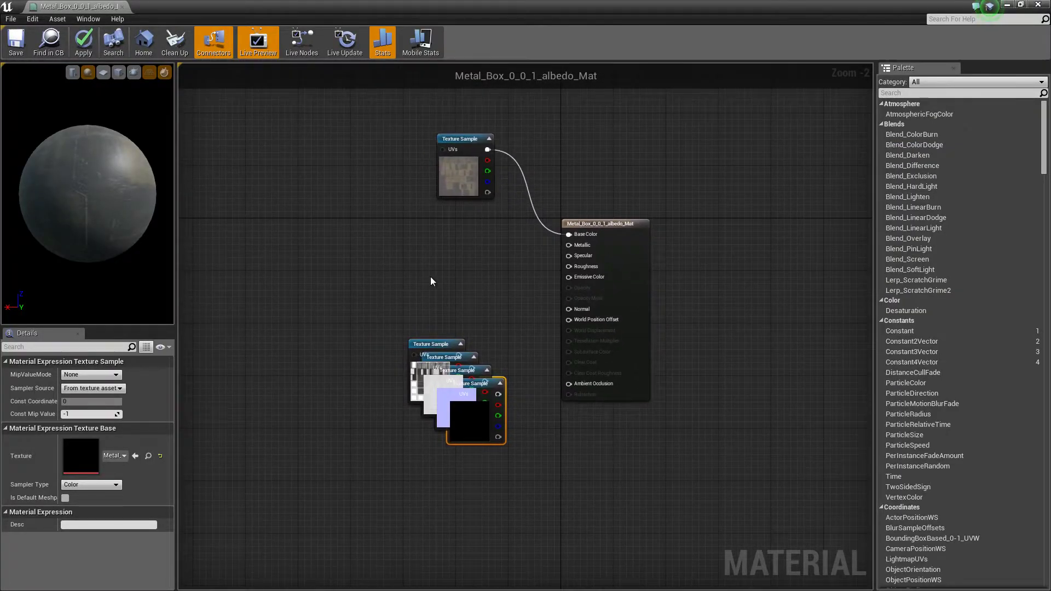
scroll(431, 279, up, 1)
drag(437, 353, 354, 295)
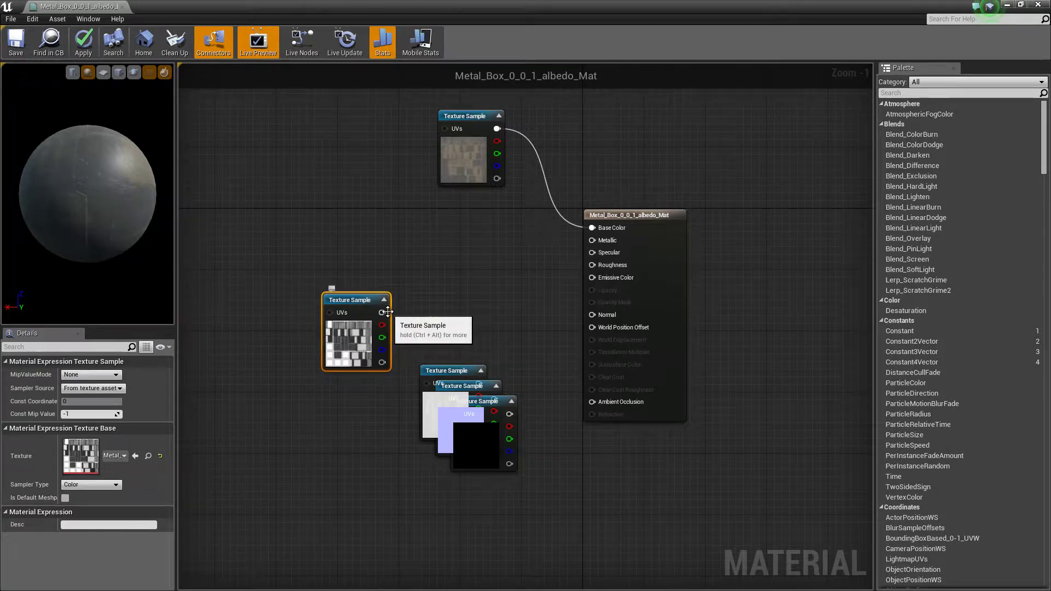
drag(382, 313, 604, 402)
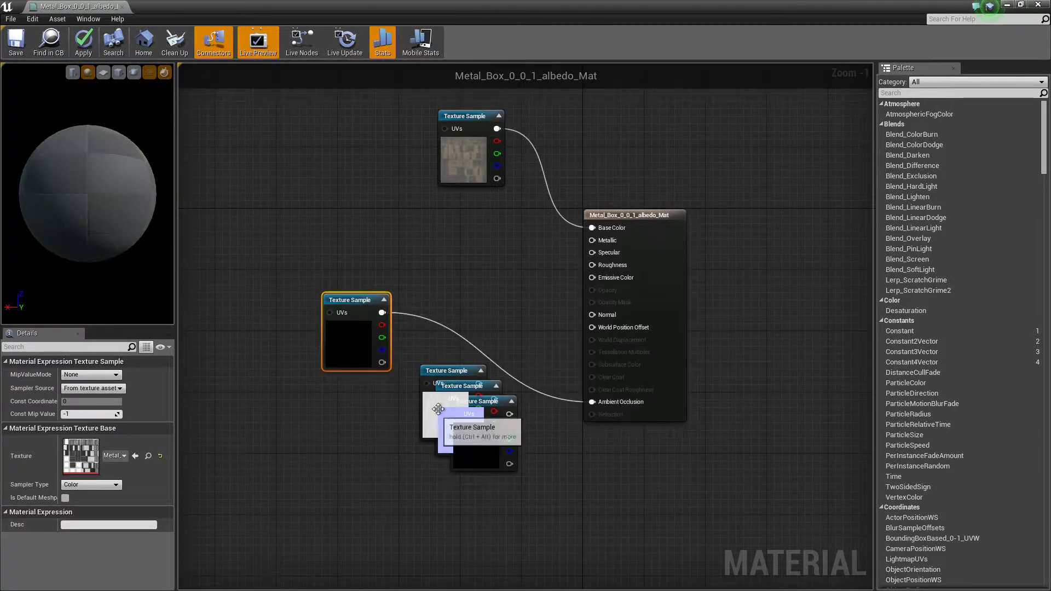
Step: Spread out the stacked metallic and normal texture samples and connect the normal texture to the material's Normal input
click(483, 398)
drag(483, 398, 494, 488)
drag(470, 388, 593, 318)
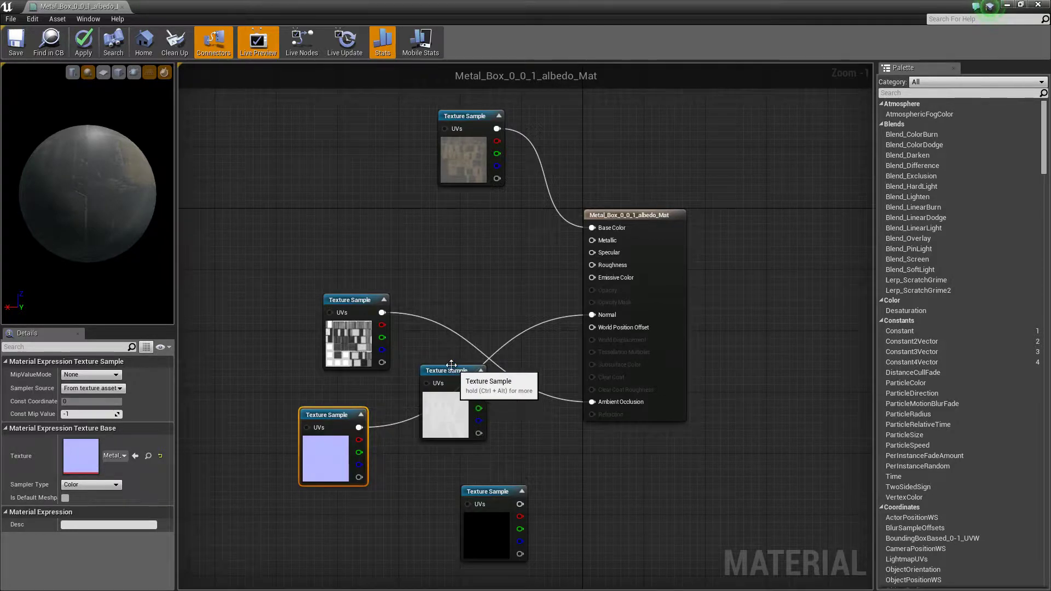
Step: Check the names of the imported box textures in the Content folder against the material graph's texture samples
drag(180, 4, 384, 63)
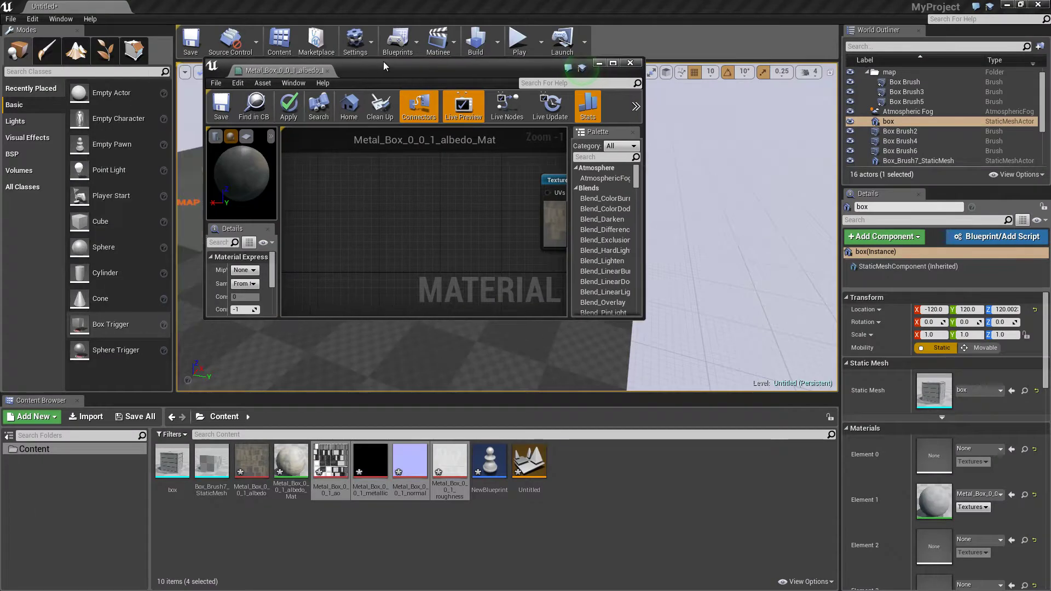
right_drag(492, 234, 323, 251)
scroll(472, 246, down, 2)
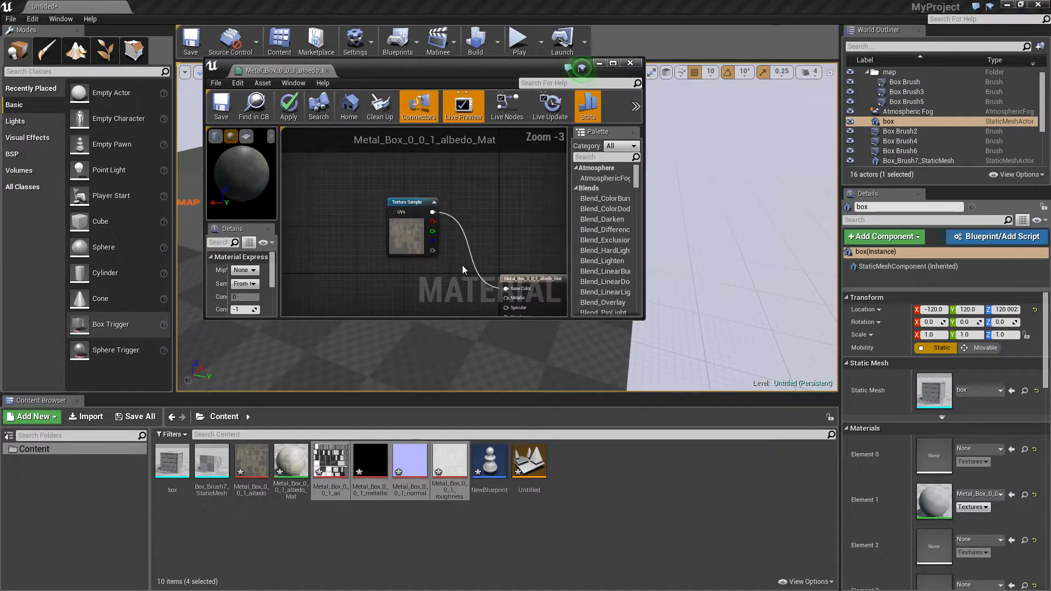
right_drag(469, 273, 444, 228)
scroll(443, 226, down, 4)
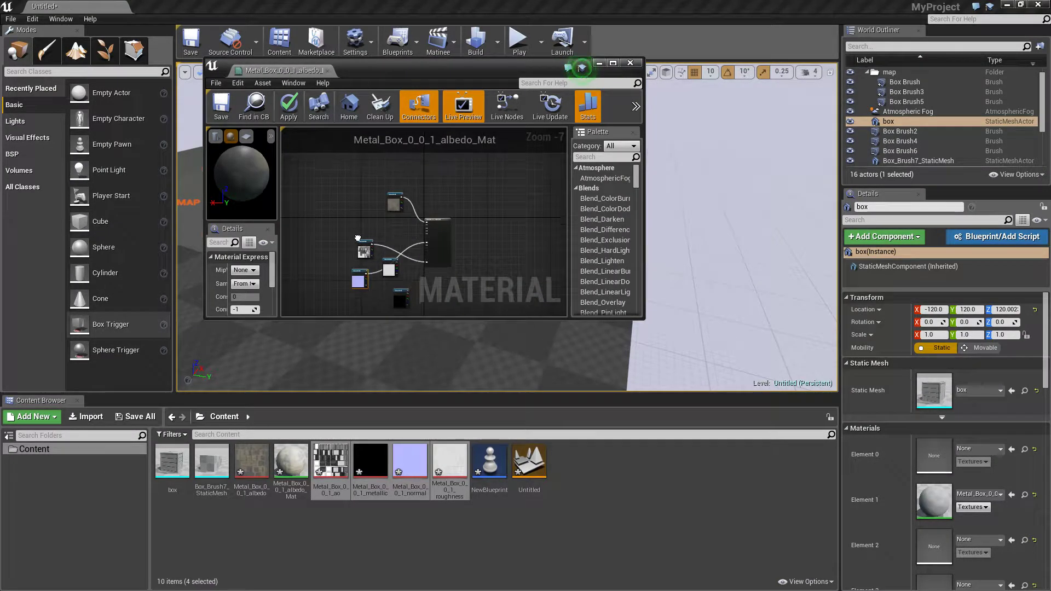
click(487, 524)
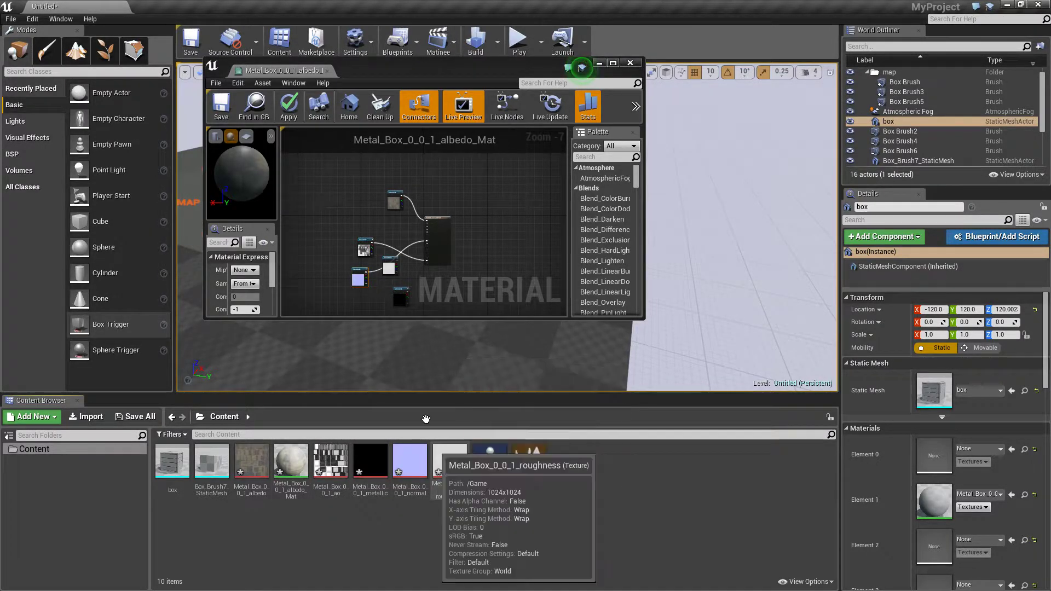
double_click(449, 64)
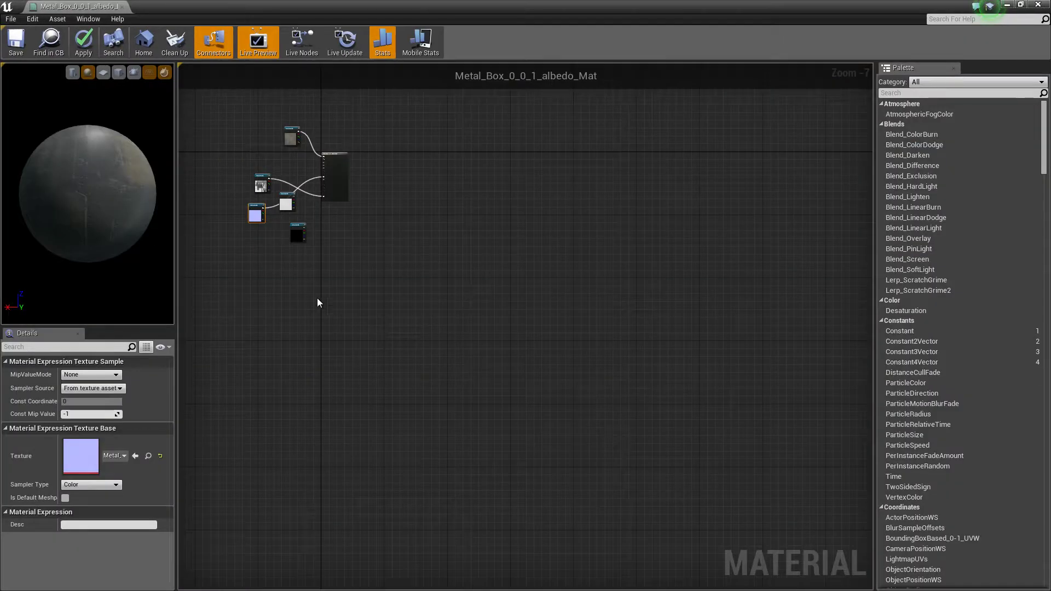
Step: Connect the metallic texture to Metallic and the roughness texture to Roughness, placing the roughness sample below the metallic one
right_drag(346, 280, 457, 368)
scroll(458, 368, up, 5)
right_drag(374, 251, 516, 449)
drag(436, 387, 527, 169)
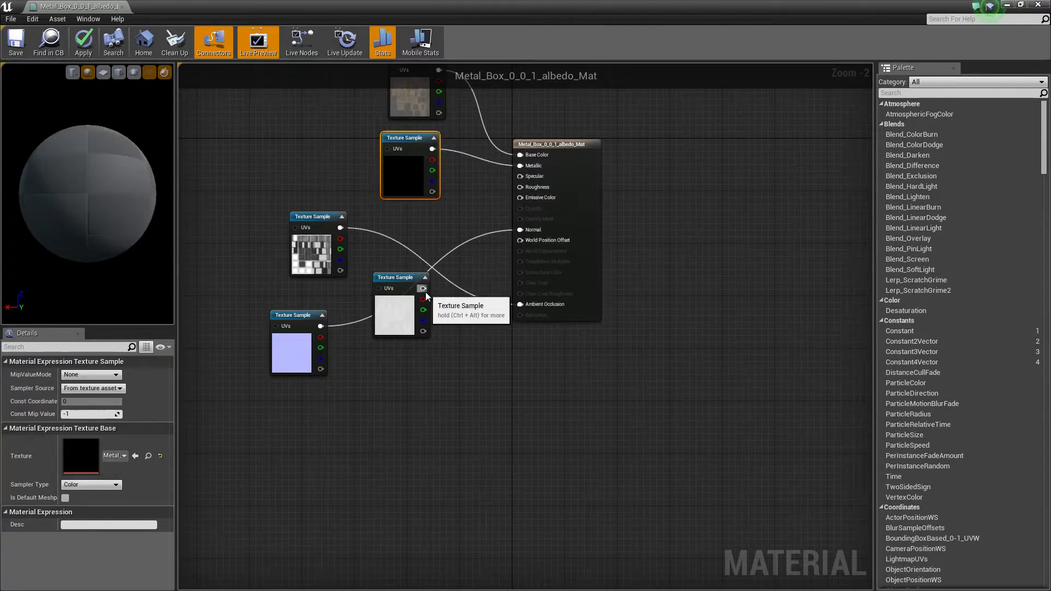
drag(424, 289, 518, 188)
drag(399, 285, 406, 218)
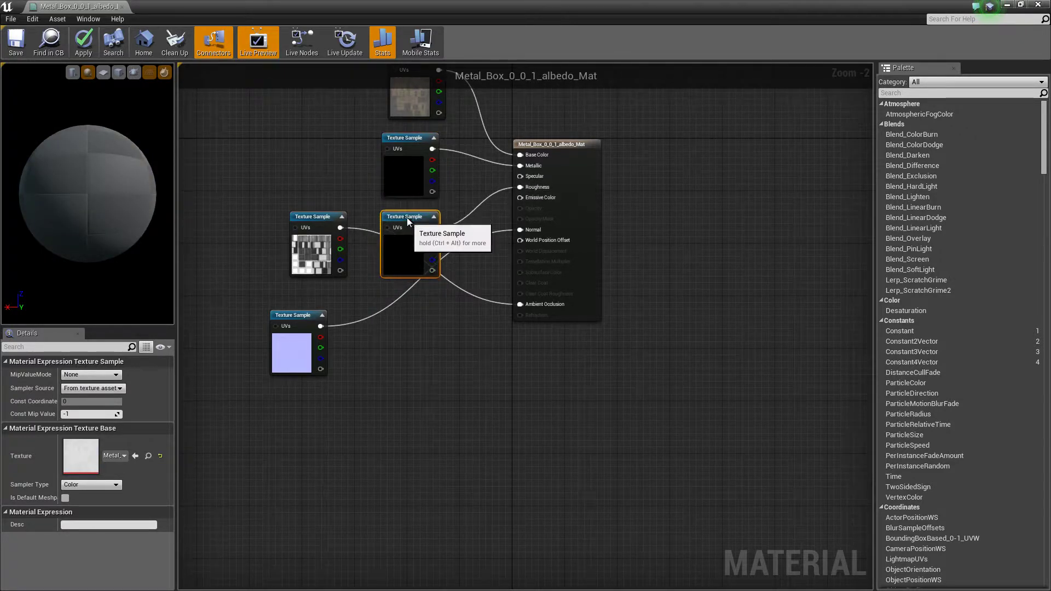
Step: Align the five texture samples in one column ordered albedo, metallic, roughness, normal and ao
drag(308, 333, 380, 313)
drag(323, 221, 434, 385)
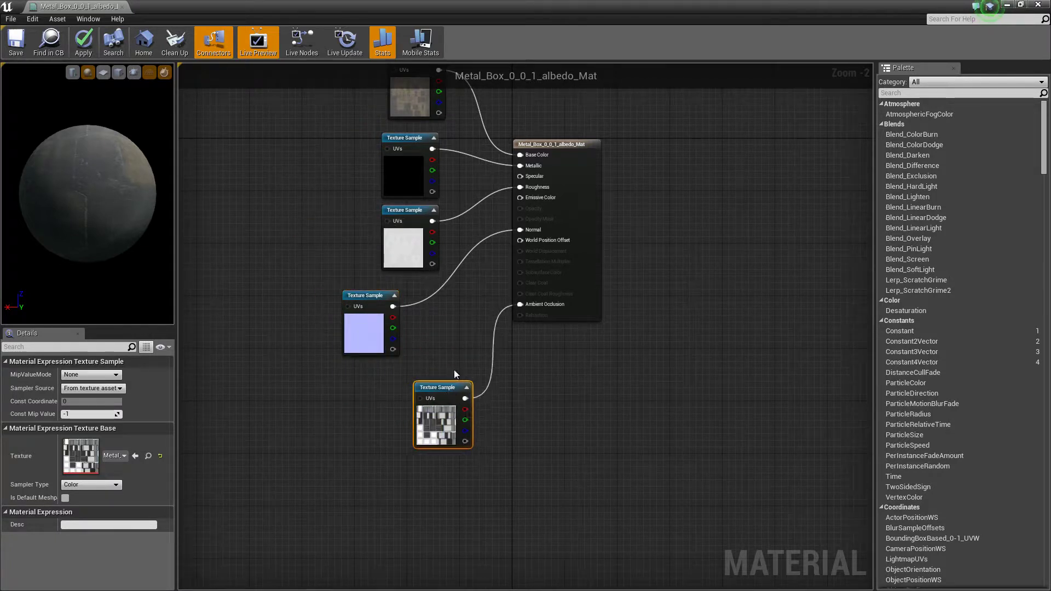
drag(372, 296, 413, 296)
drag(427, 382, 406, 363)
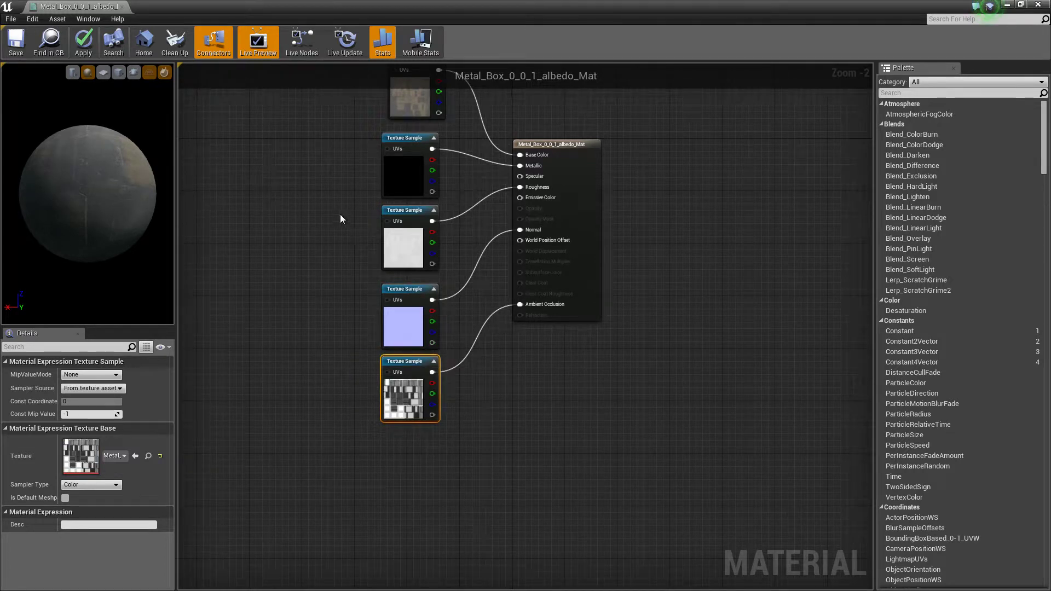
right_drag(343, 216, 346, 364)
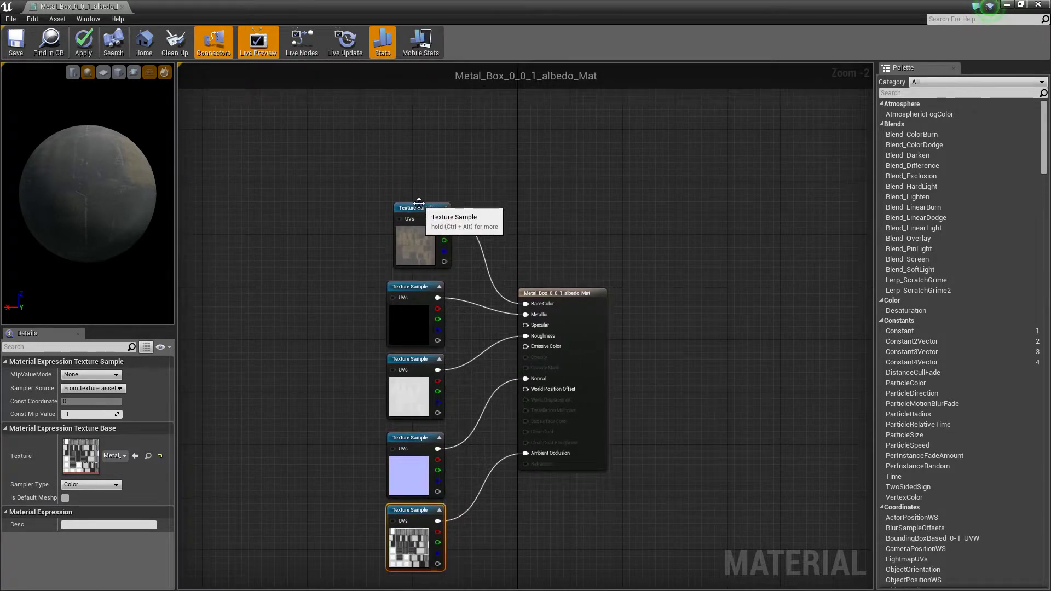
drag(411, 214, 404, 214)
click(326, 399)
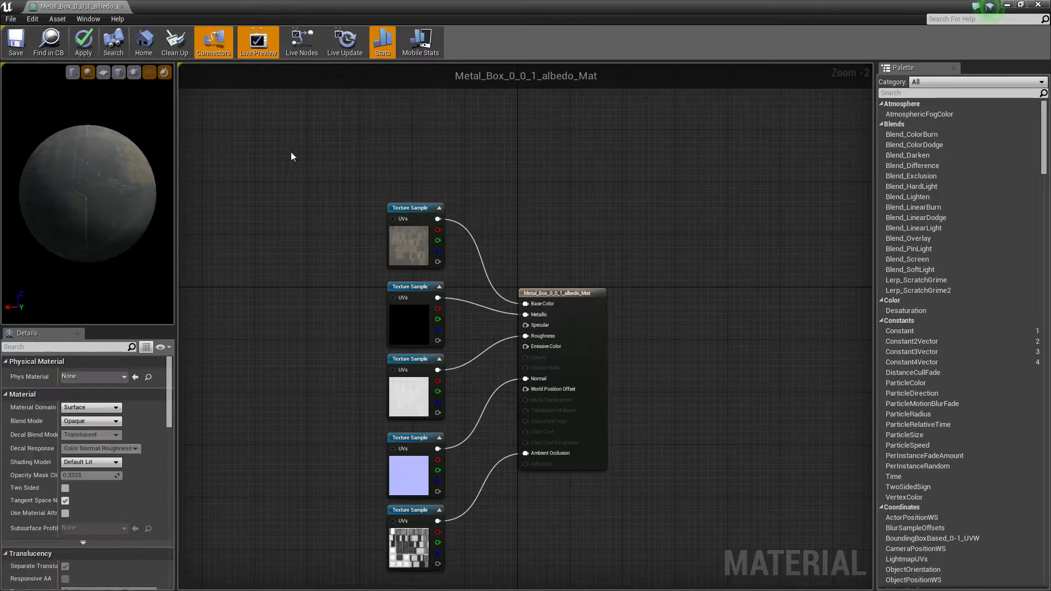
Step: Enclose all five texture samples in a comment box titled "Textuer"
right_drag(291, 152, 297, 108)
drag(345, 130, 476, 461)
key(c)
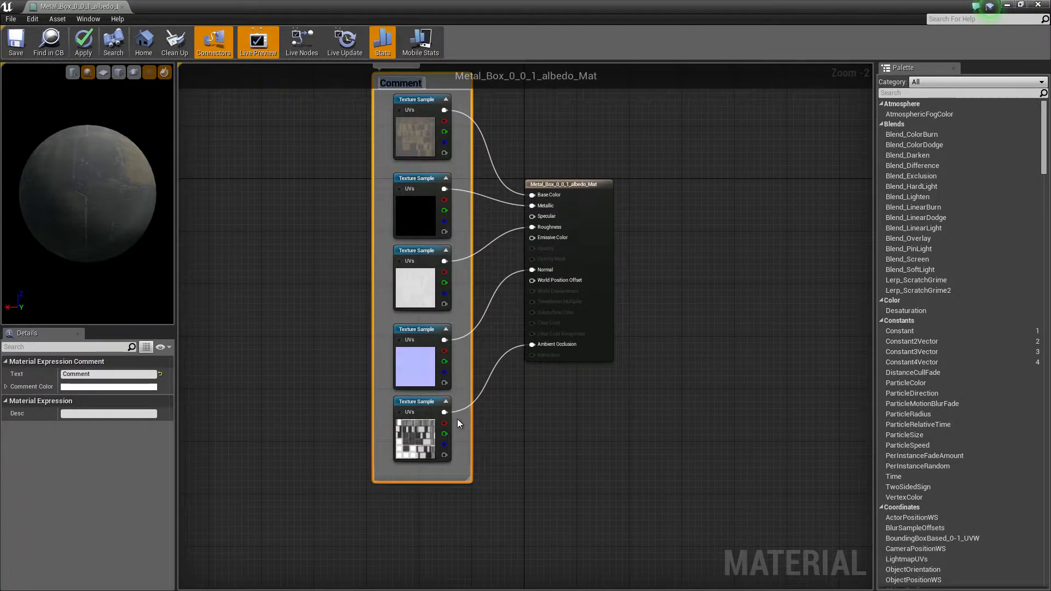
right_drag(331, 215, 324, 301)
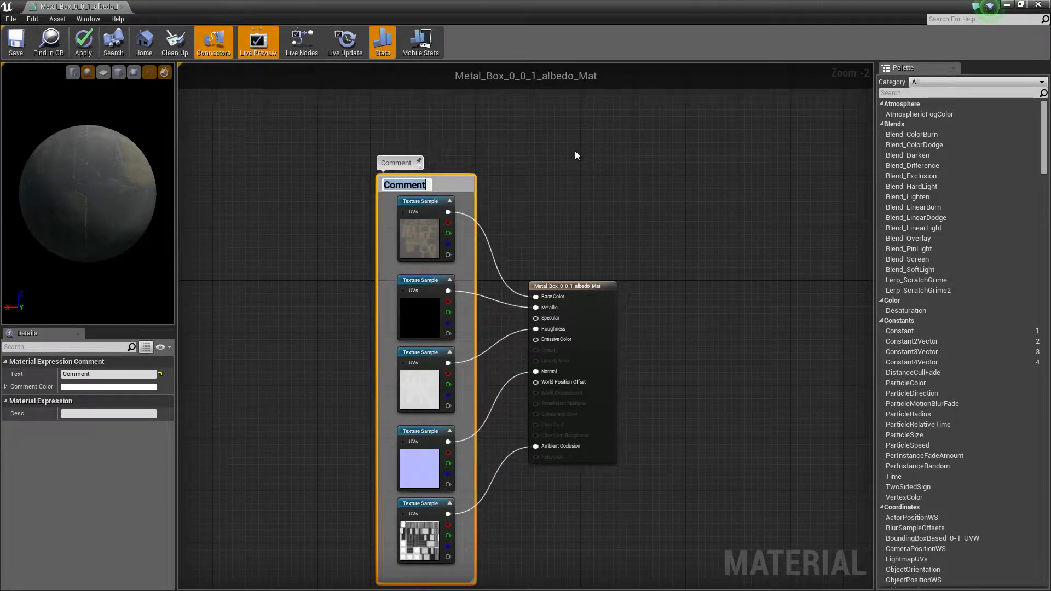
text(T)
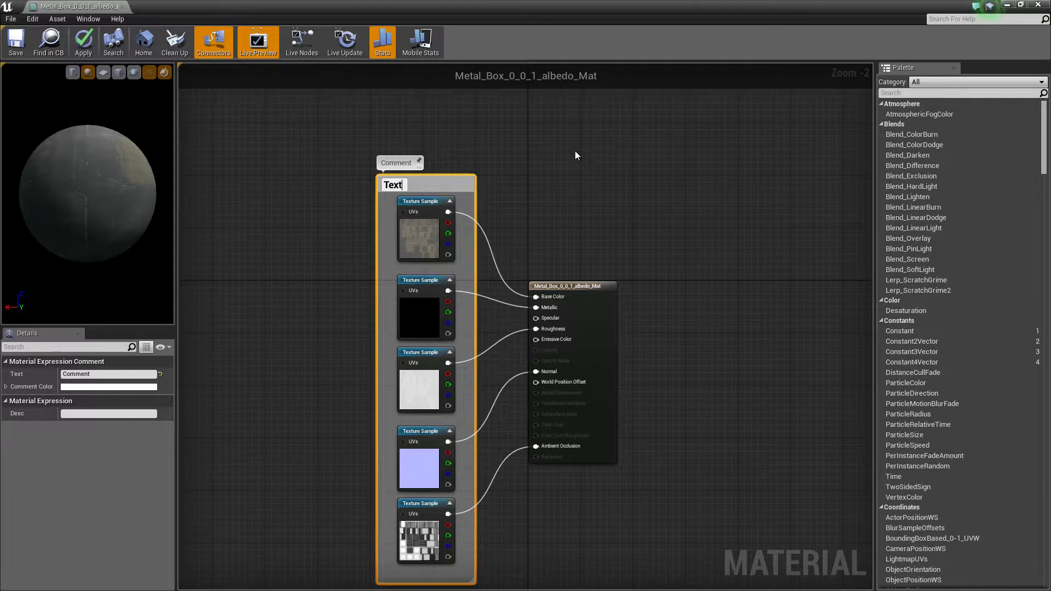
text(extuer)
key(Return)
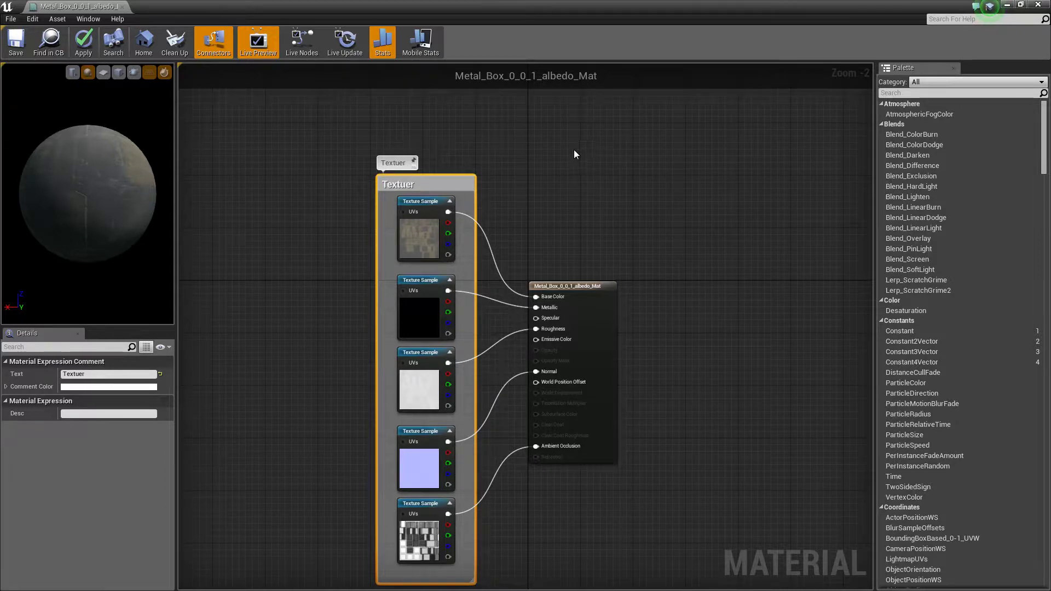
Step: Save the Metal_Box_0_0_1_albedo_Mat material and close its editor
right_drag(213, 204, 195, 192)
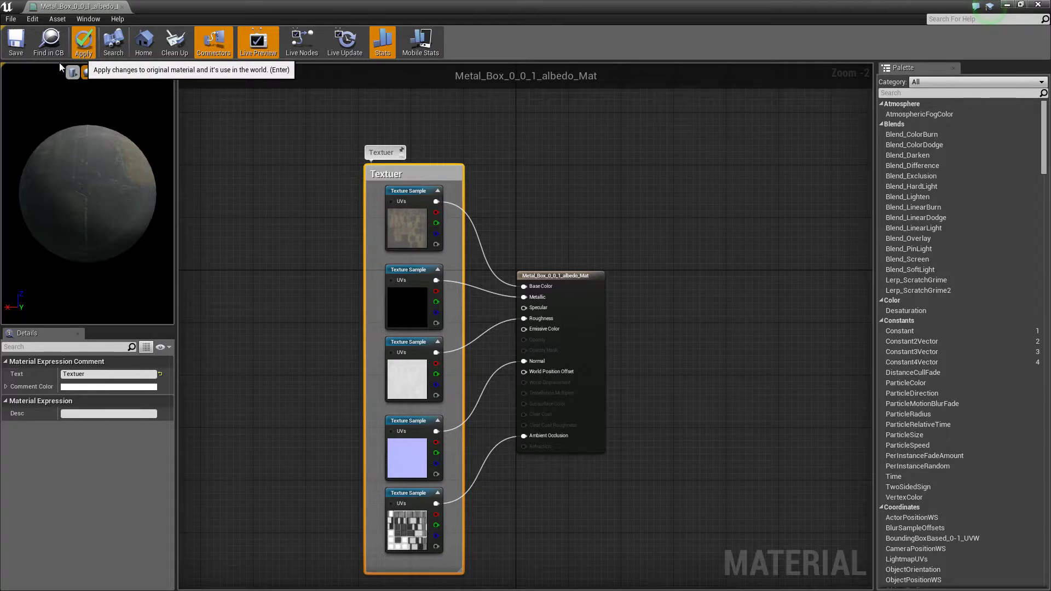
click(15, 52)
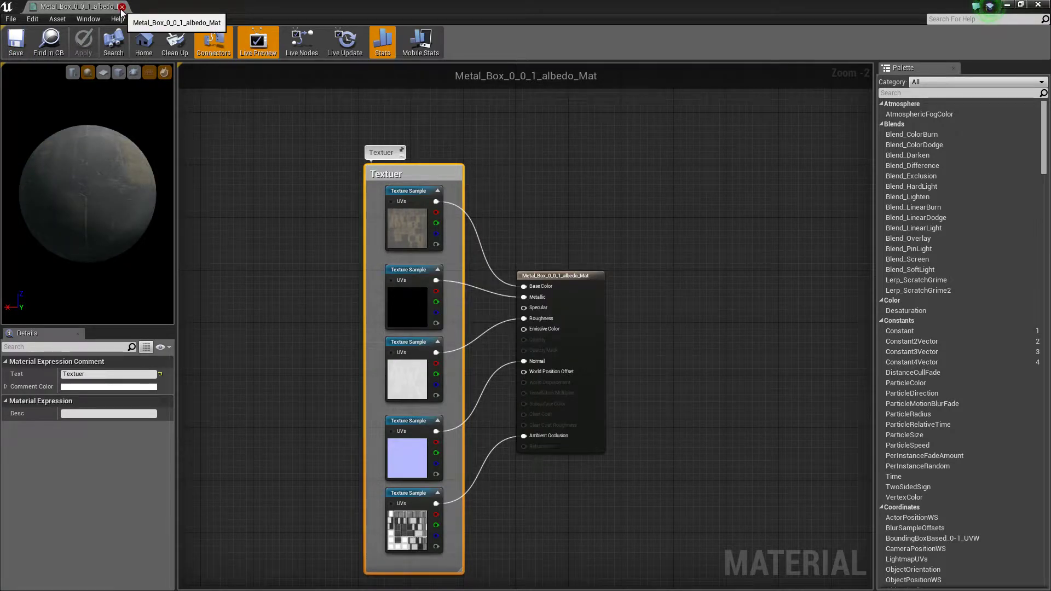
click(122, 7)
Step: Inspect the textured box in the level from several angles, and review the available build and play options
right_drag(518, 220, 526, 221)
click(621, 113)
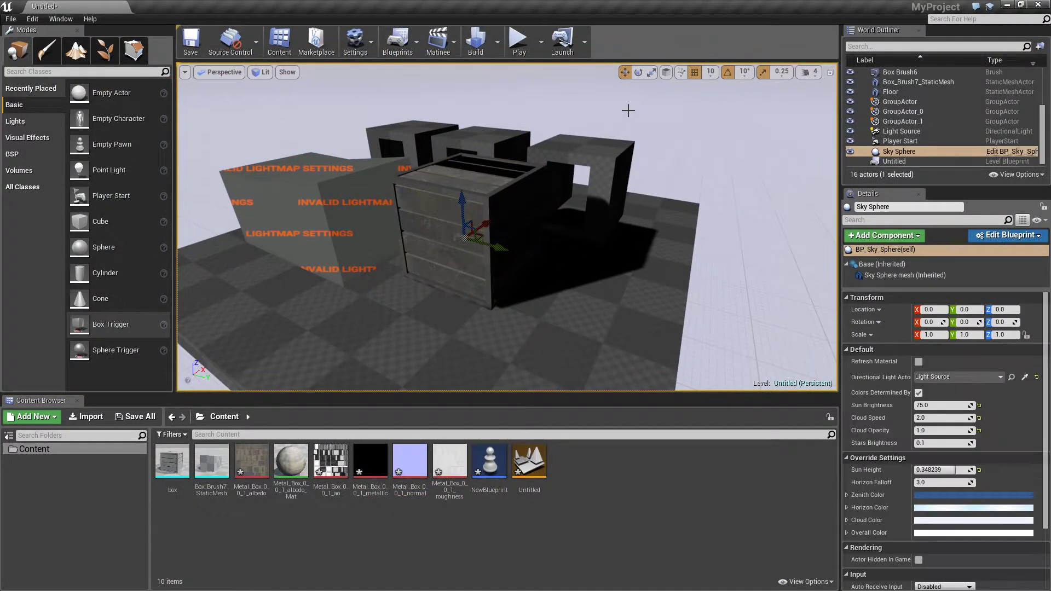
right_drag(597, 133, 616, 149)
right_drag(439, 83, 530, 144)
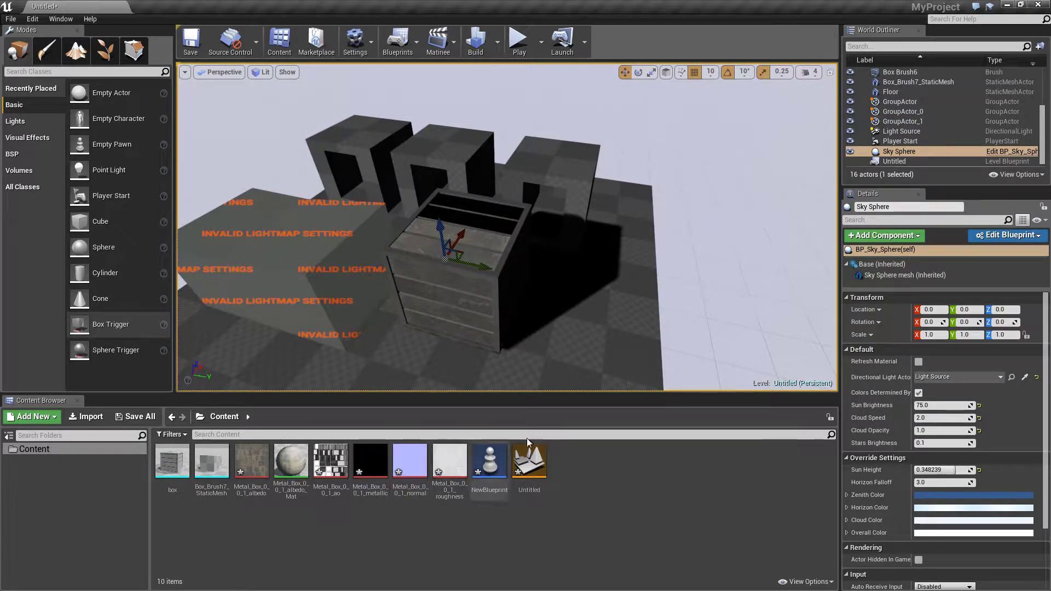
mouse_move(615, 255)
right_down()
mouse_move(605, 323)
mouse_move(594, 315)
mouse_move(622, 334)
mouse_move(594, 290)
mouse_move(652, 288)
mouse_move(608, 246)
right_up()
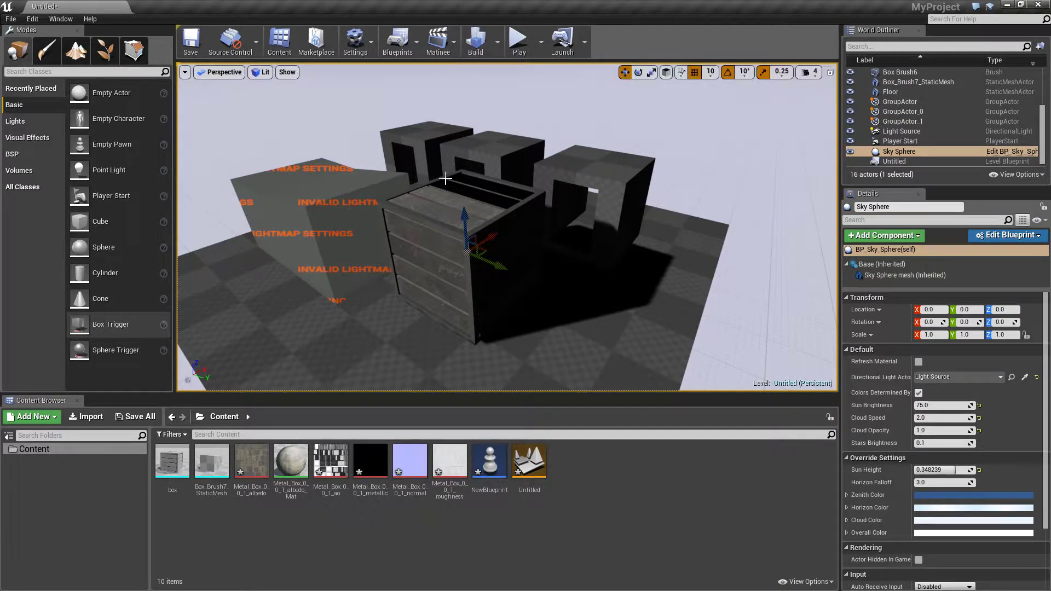
click(498, 41)
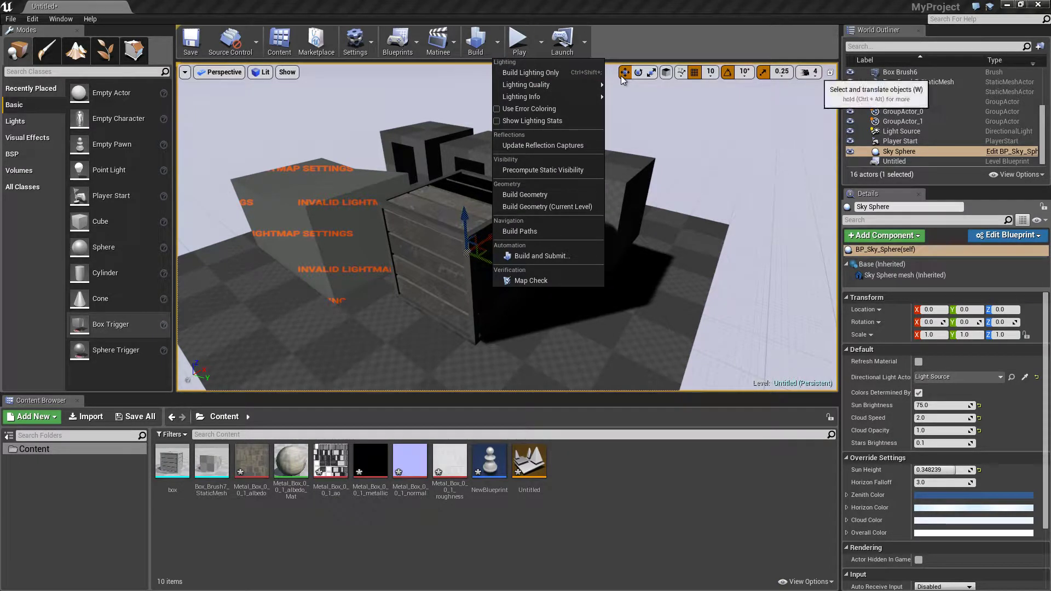
click(693, 36)
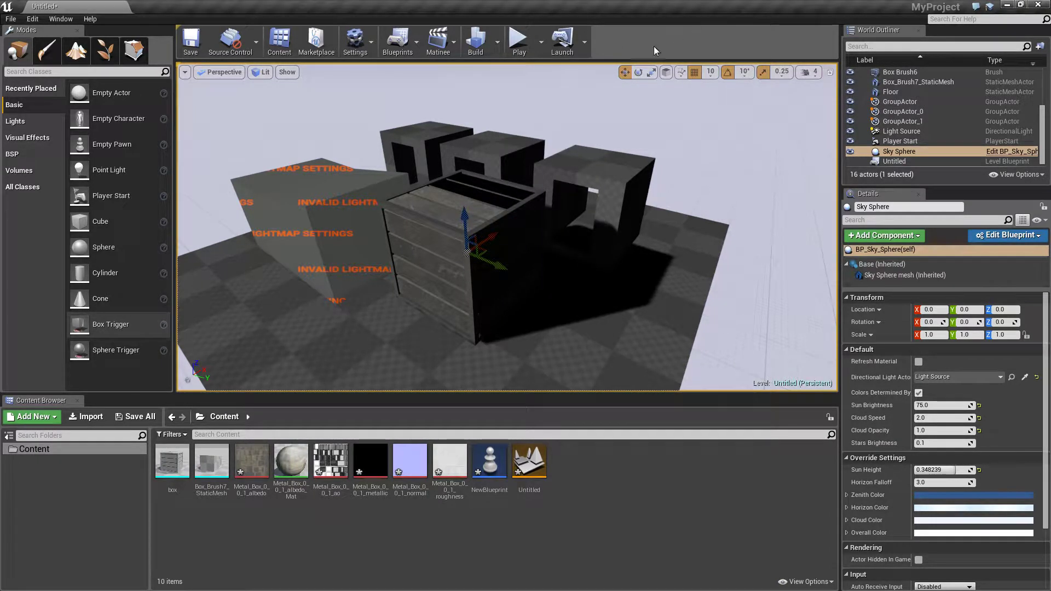
click(541, 41)
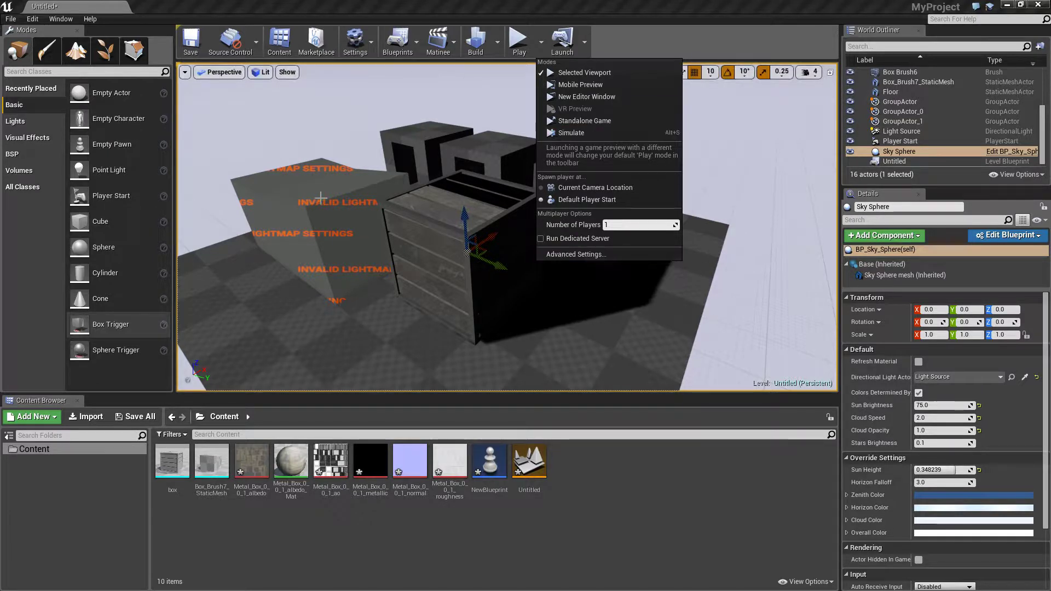
click(672, 3)
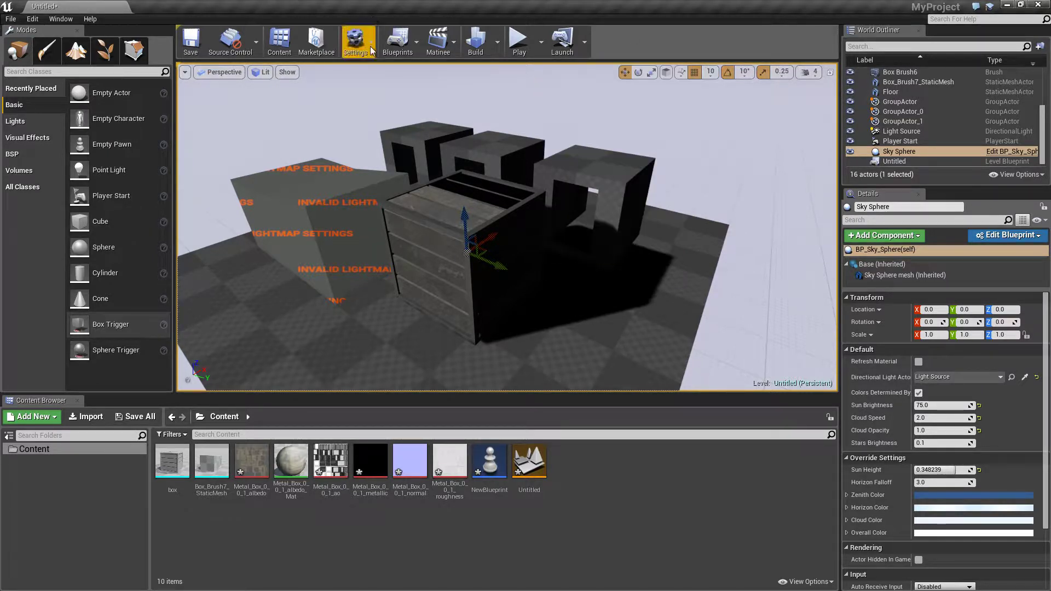
mouse_move(385, 89)
right_down()
mouse_move(392, 77)
mouse_move(378, 96)
mouse_move(400, 70)
mouse_move(386, 88)
right_up()
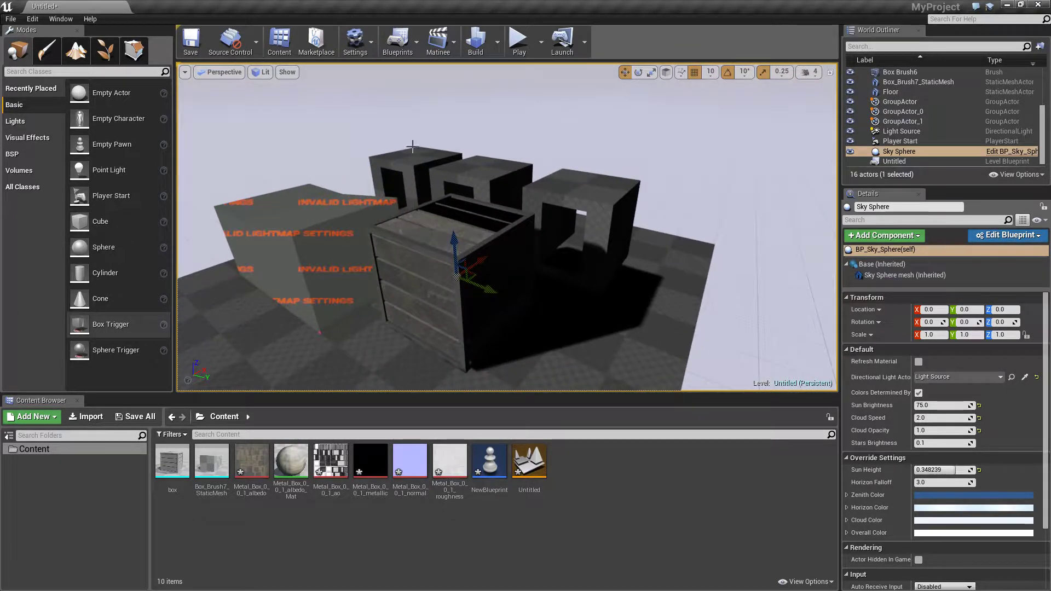
Step: Review the engine scalability settings and turn on the FPS display in the viewport
click(371, 41)
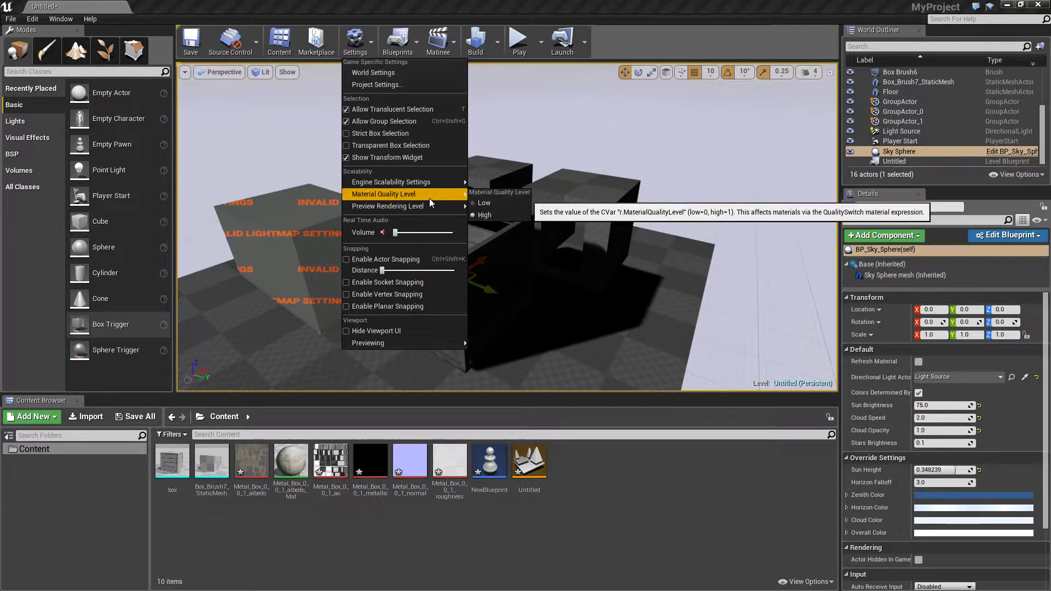
mouse_move(441, 182)
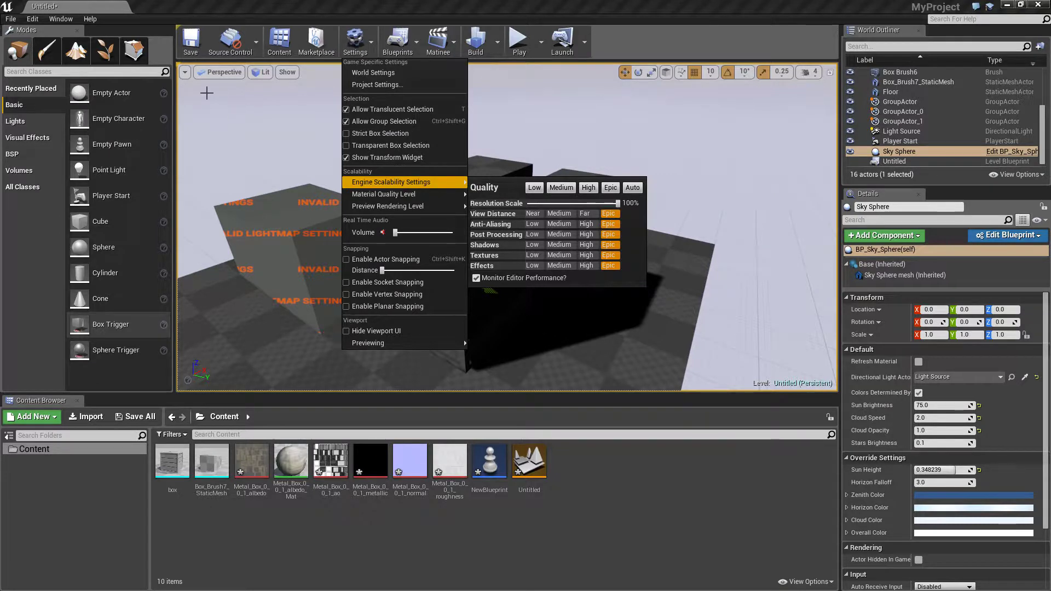
click(185, 72)
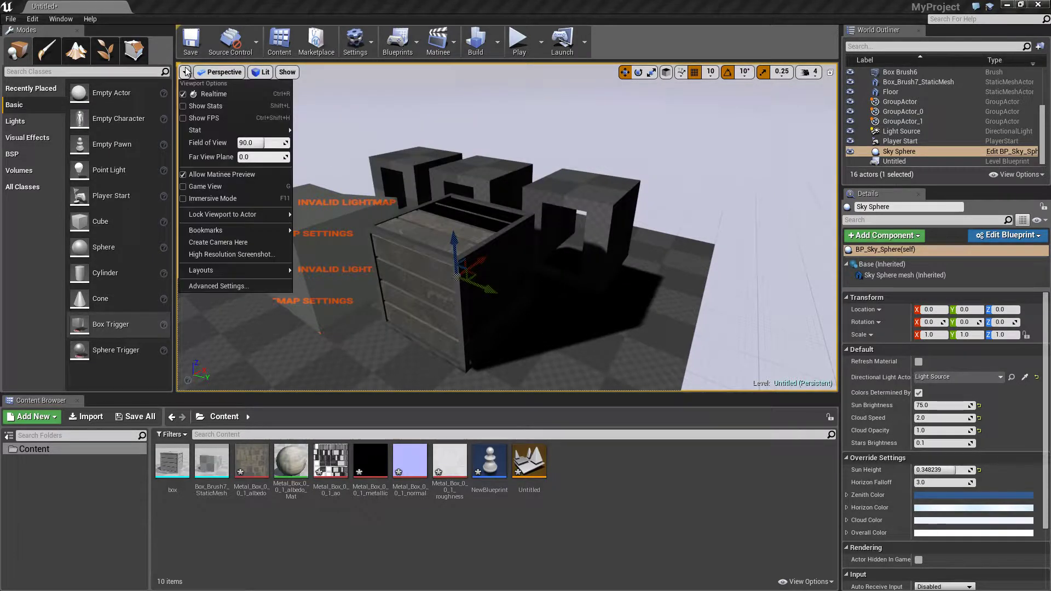
click(186, 119)
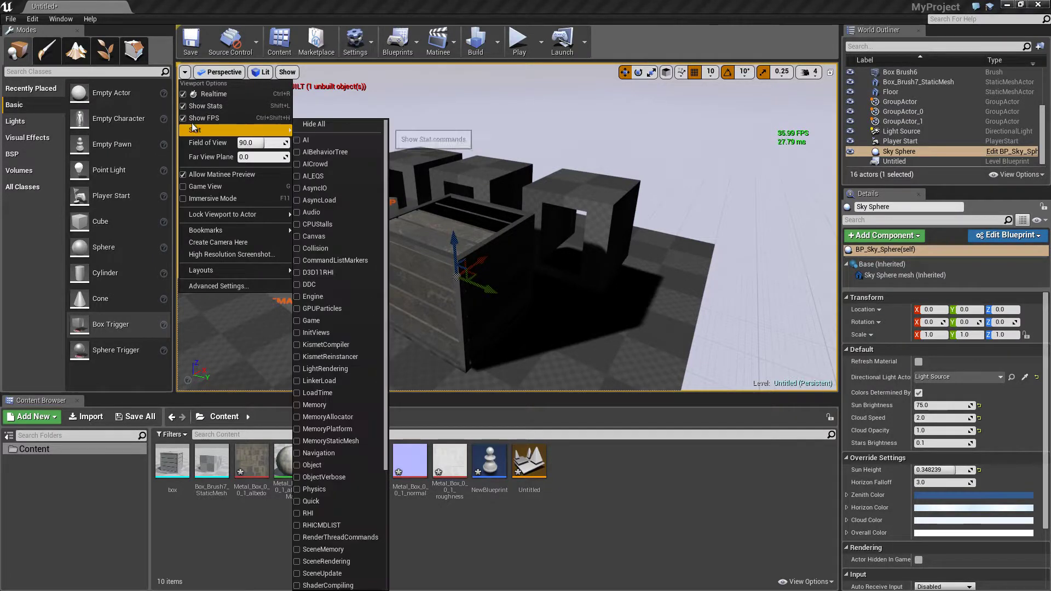
click(184, 73)
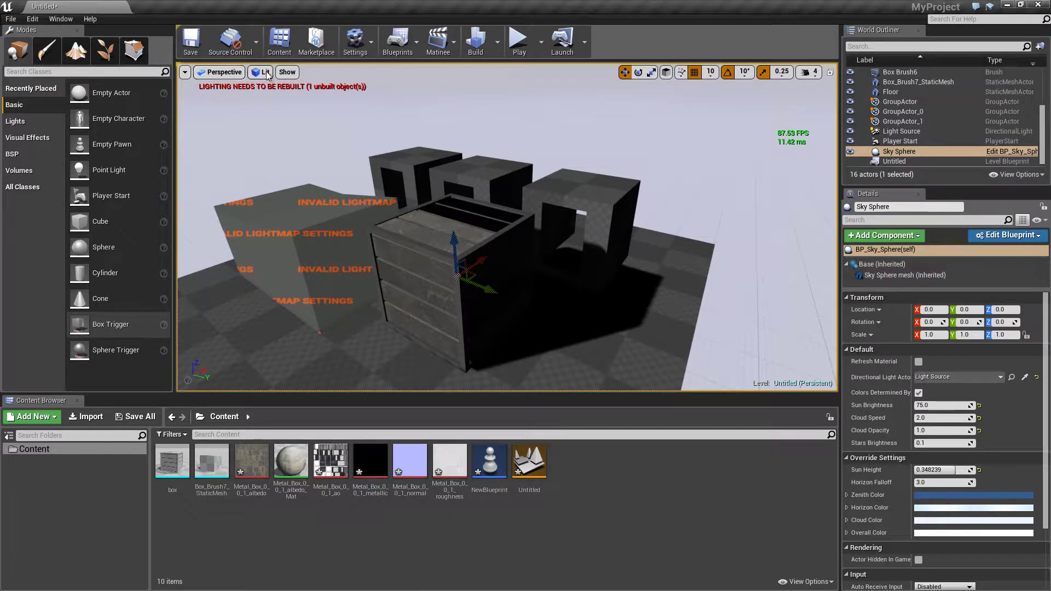
Step: Review the viewport's show flags, including those for lighting features and visualization
click(287, 72)
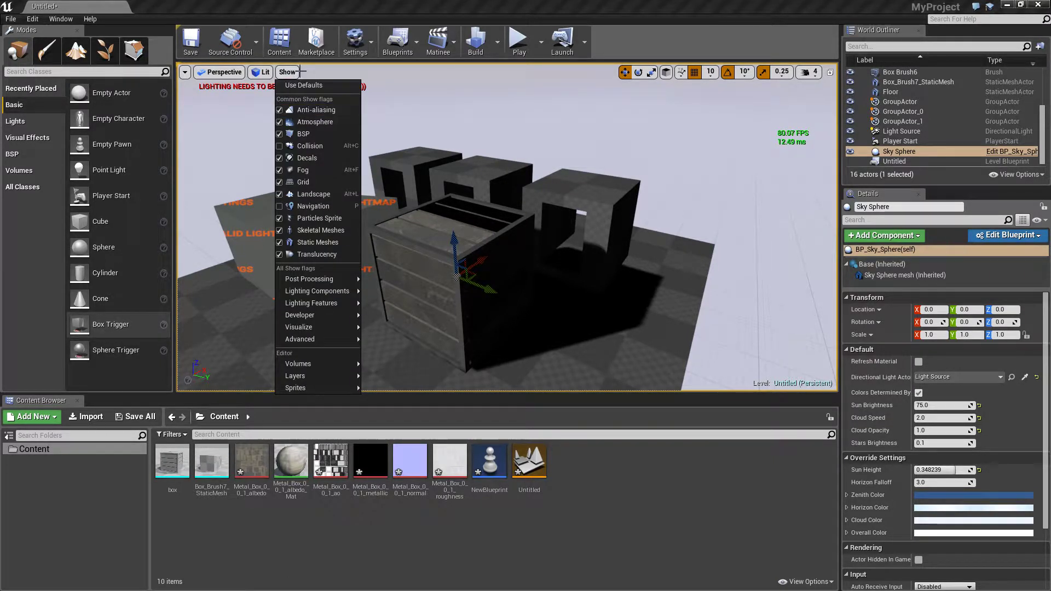
mouse_move(334, 303)
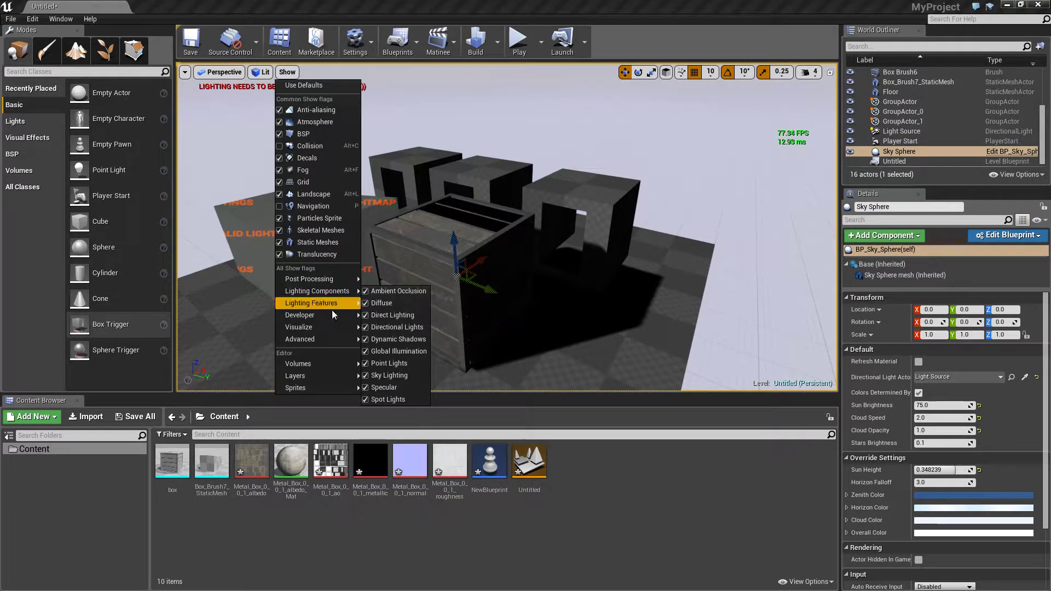
mouse_move(339, 328)
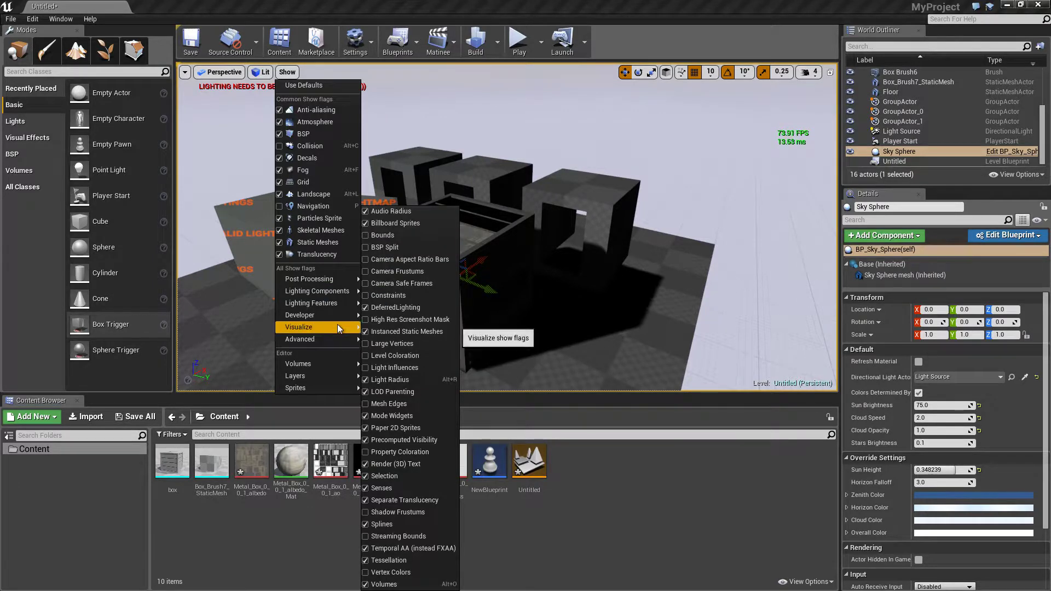
Step: Inspect the level in the Unlit and Wireframe view modes
click(261, 72)
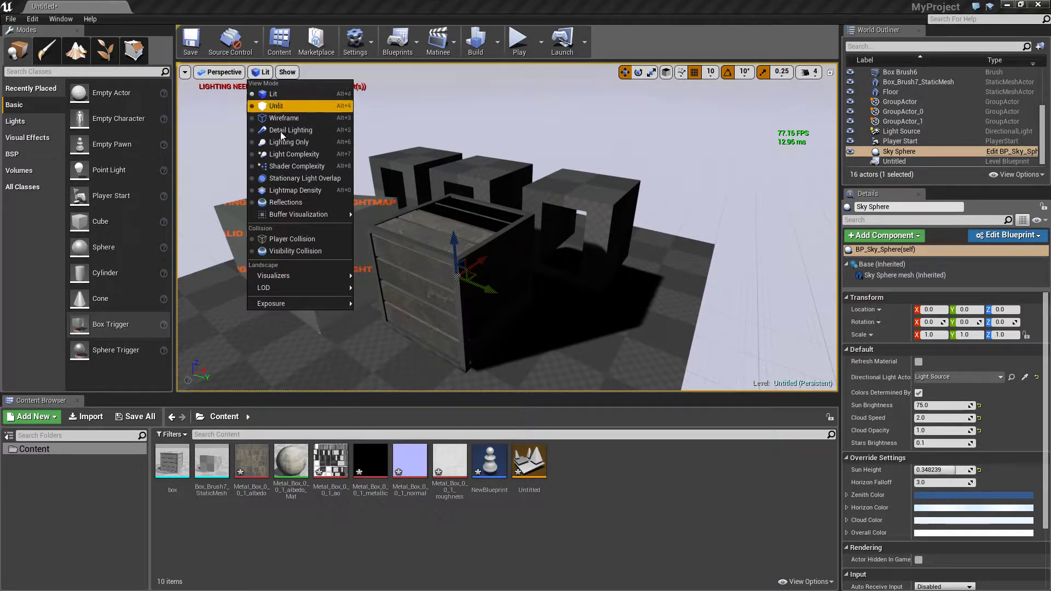
mouse_move(323, 303)
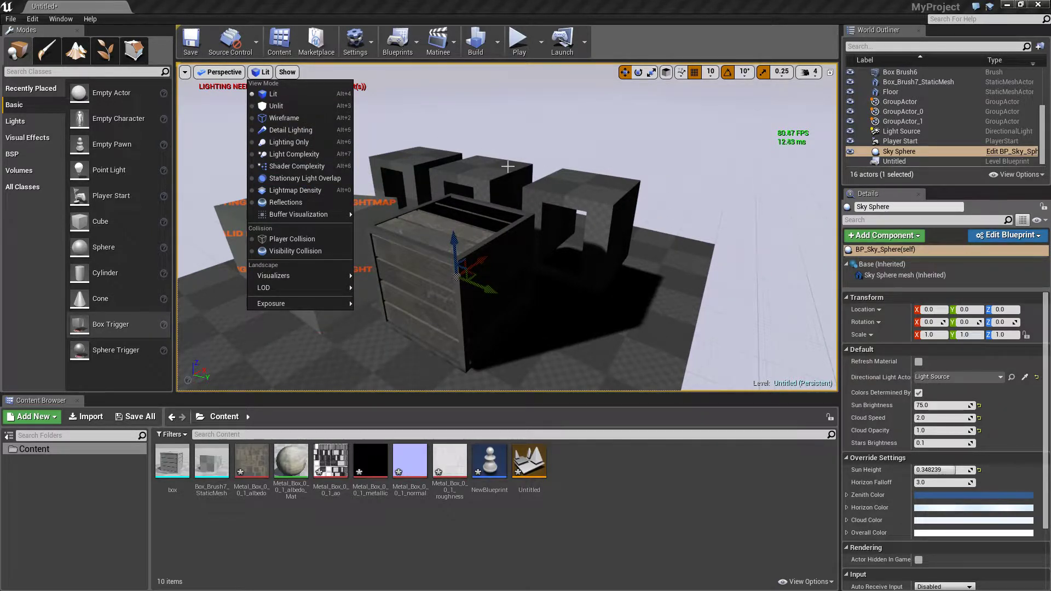
click(275, 108)
right_drag(615, 151, 613, 203)
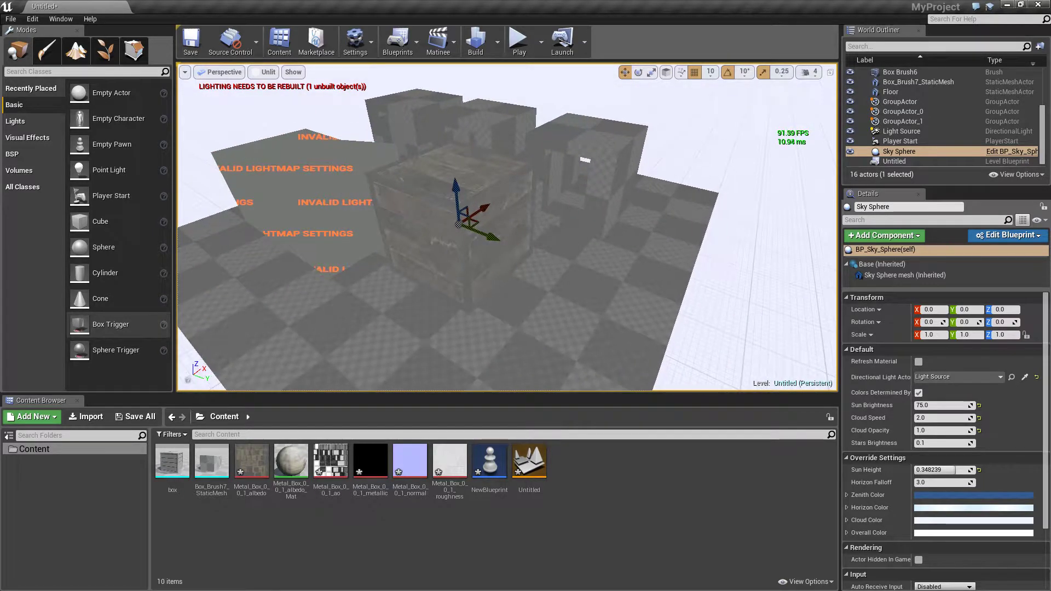
click(266, 71)
click(332, 121)
mouse_move(507, 163)
right_down()
mouse_move(400, 71)
mouse_move(421, 219)
mouse_move(542, 263)
mouse_move(531, 200)
mouse_move(507, 178)
right_up()
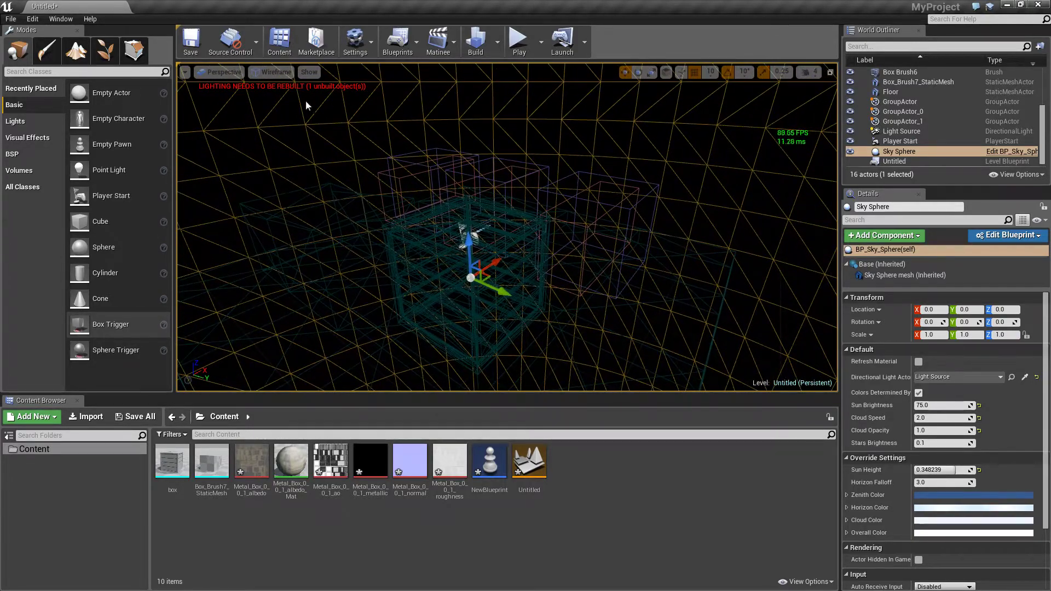
Step: Inspect the level in the Detail Lighting and Lighting Only view modes
click(273, 73)
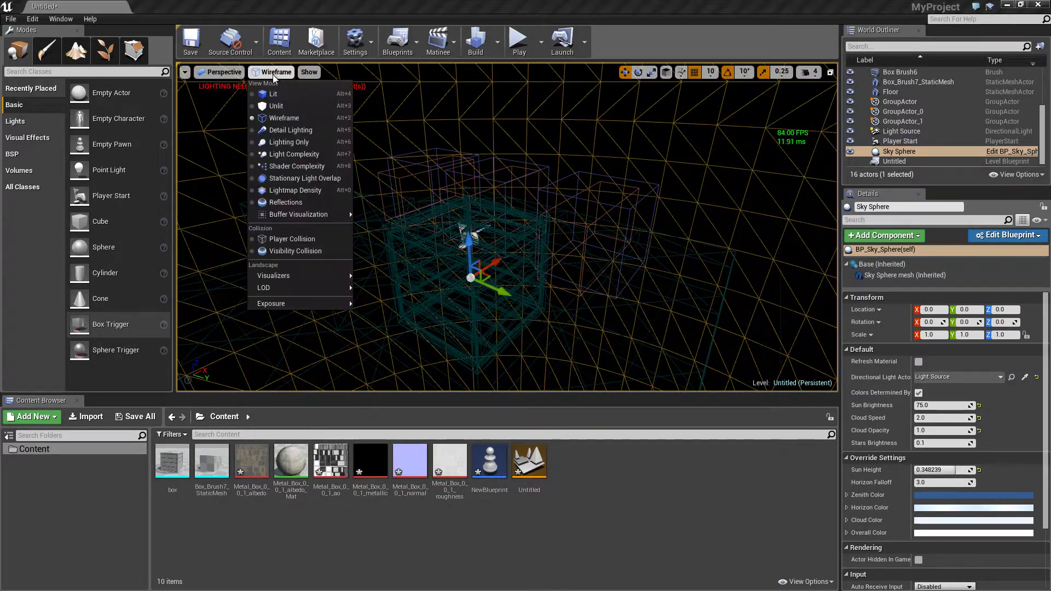
click(318, 131)
right_drag(319, 130, 314, 173)
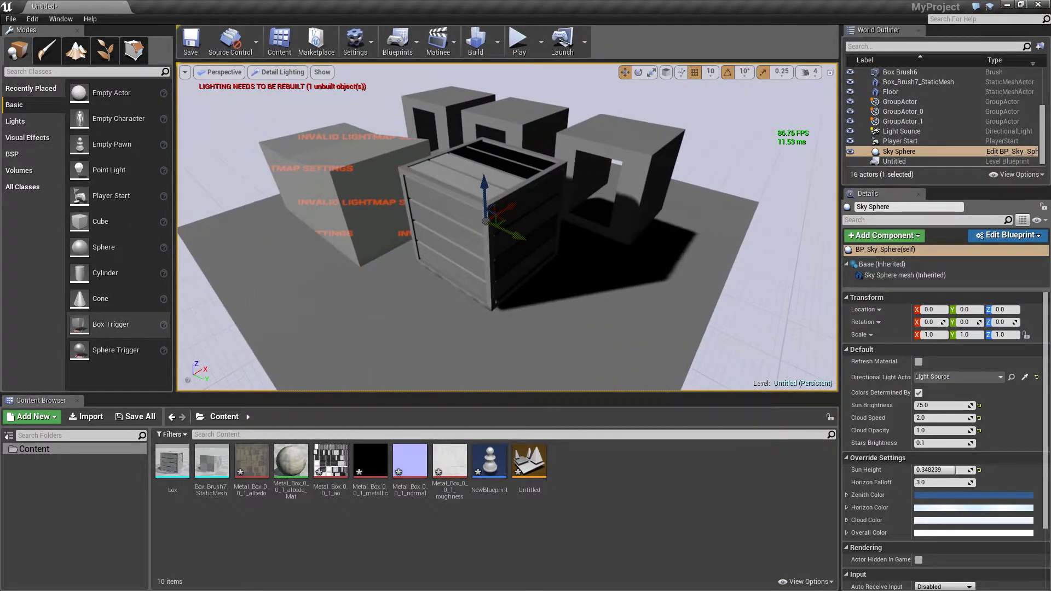
click(288, 73)
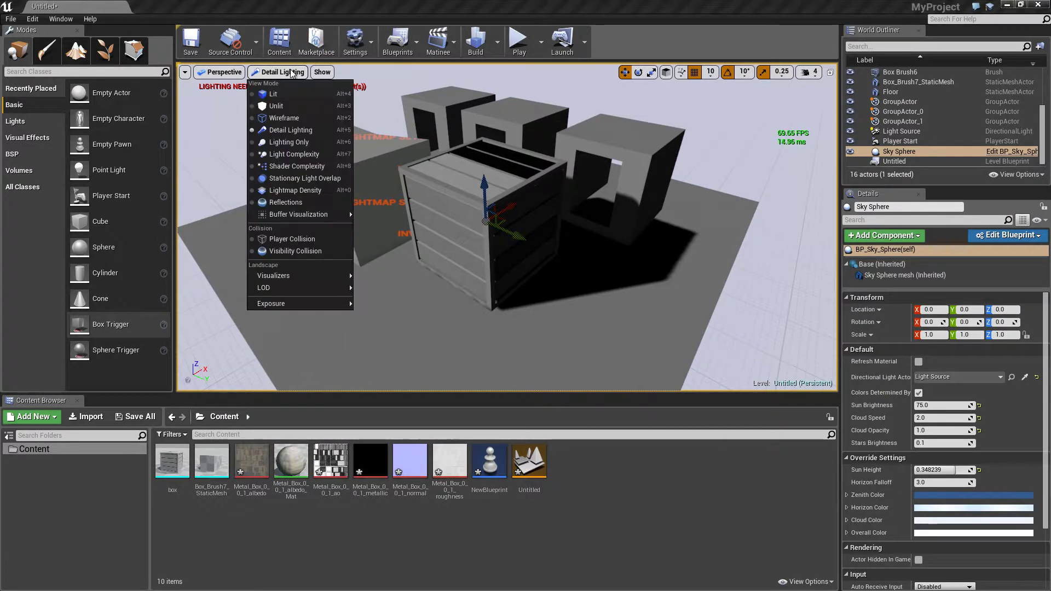
click(312, 142)
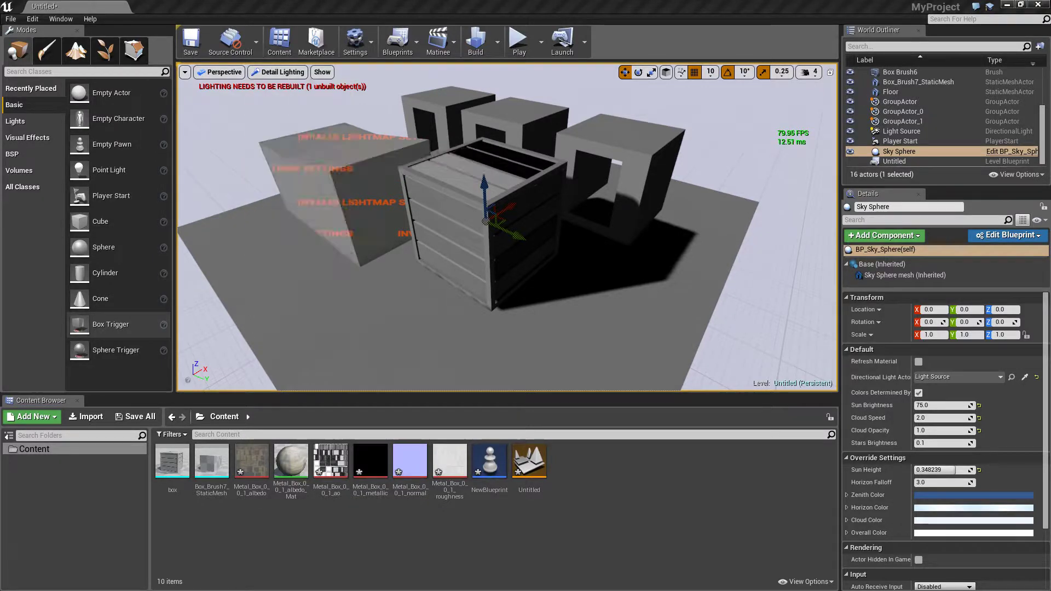
Step: Inspect the level in the Light Complexity and Shader Complexity view modes
click(276, 72)
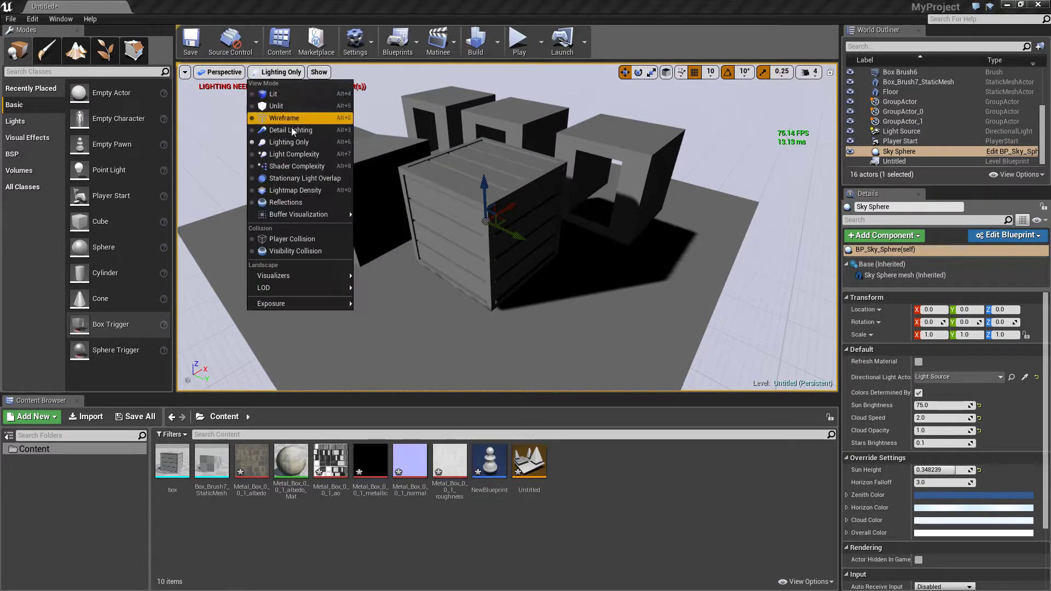
click(296, 155)
click(279, 73)
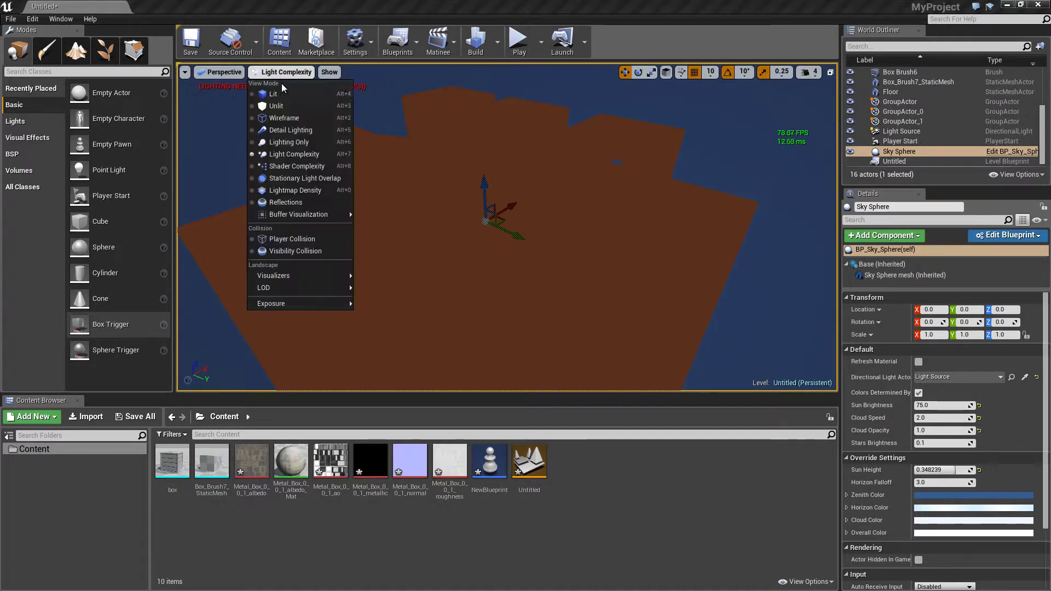
click(310, 166)
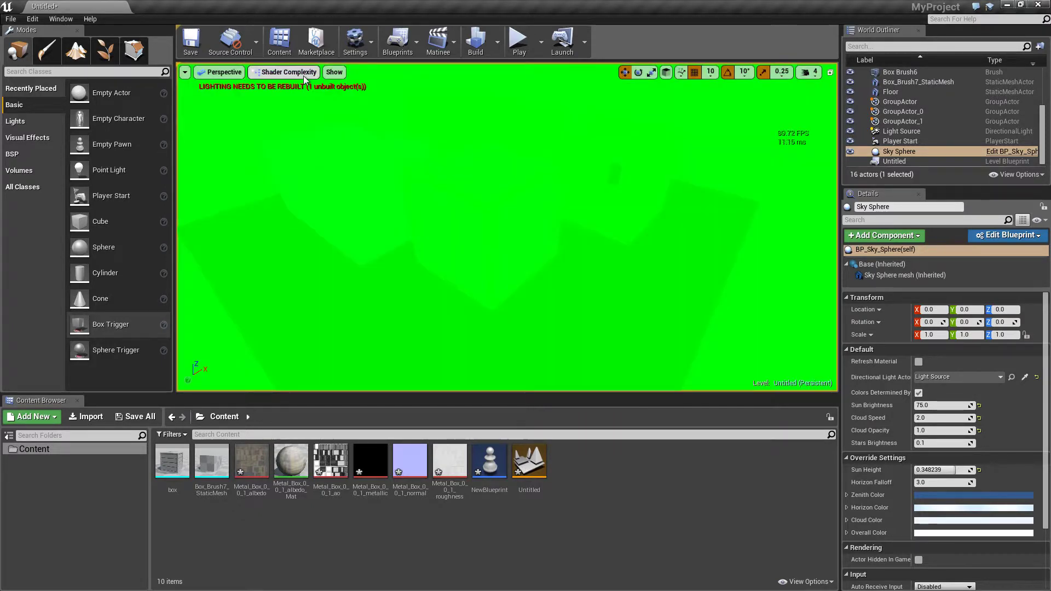
Step: Inspect the level in the Stationary Light Overlap and Lightmap Density view modes
click(305, 80)
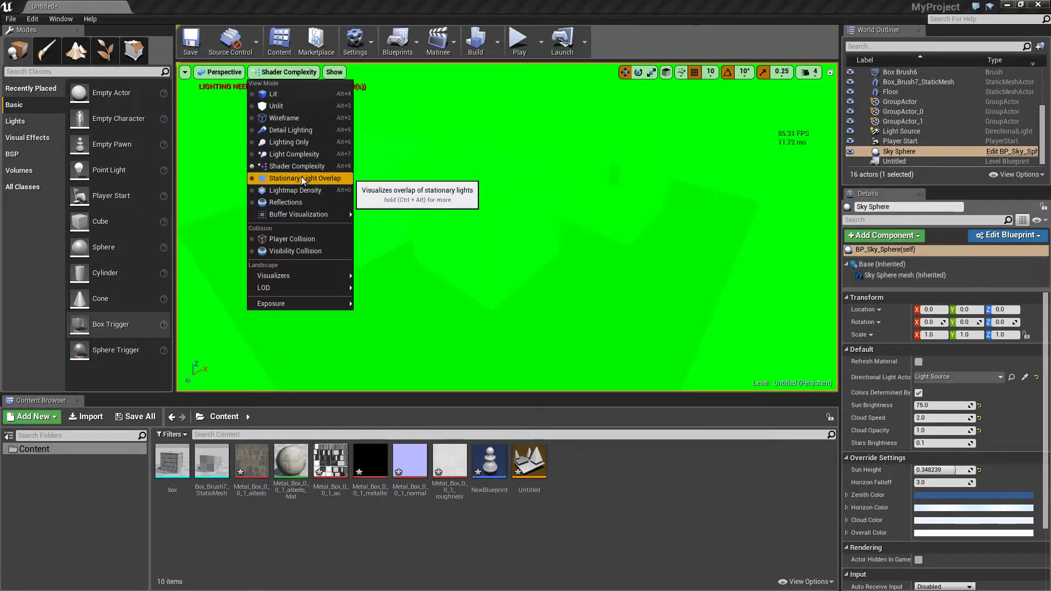
click(301, 176)
click(296, 71)
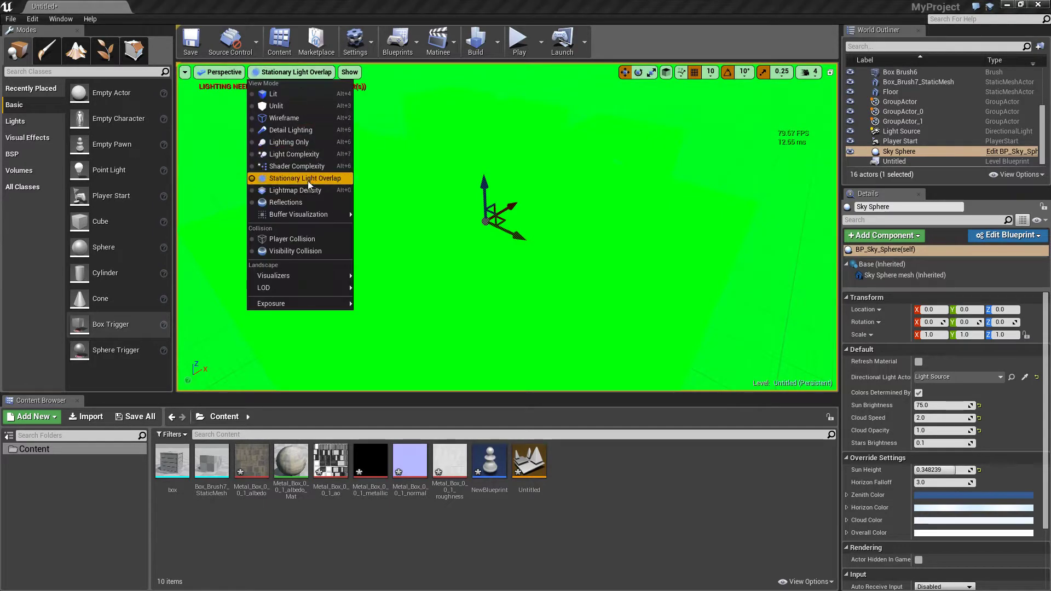
click(309, 189)
Step: Examine the boxes and floor in the Reflections view mode from several angles
click(283, 71)
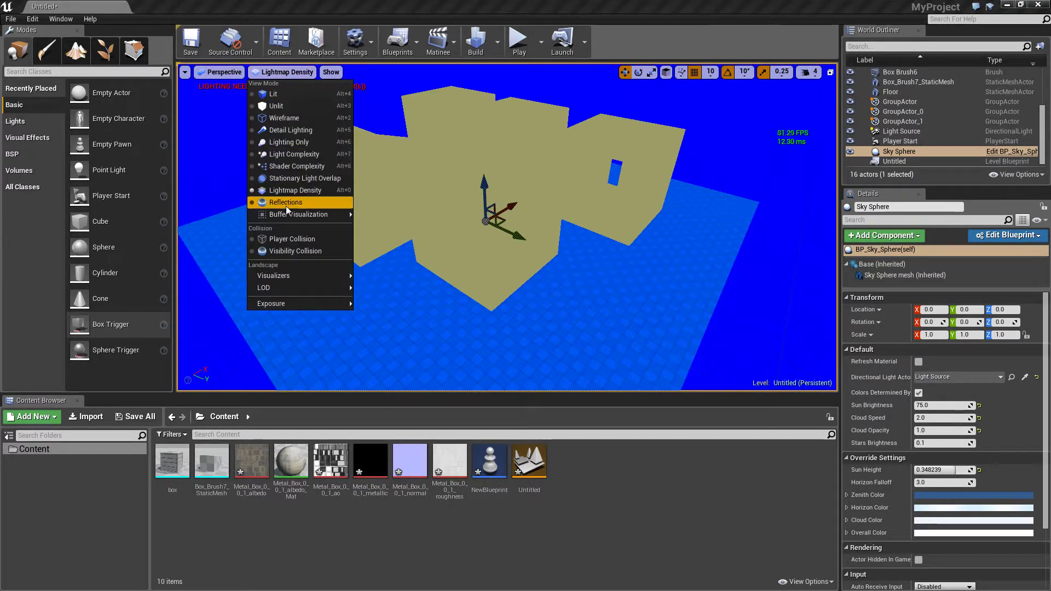
click(291, 202)
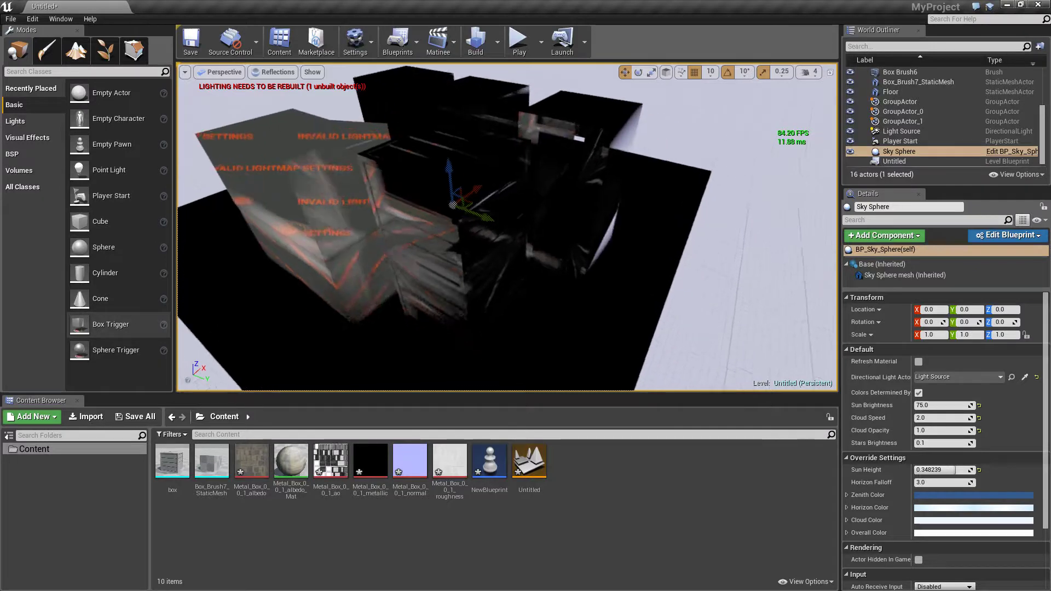
right_drag(384, 230, 195, 115)
key(w)
key(s)
Step: Review the buffer visualization, landscape and exposure view options, and return the viewport to the Lit view mode
click(282, 76)
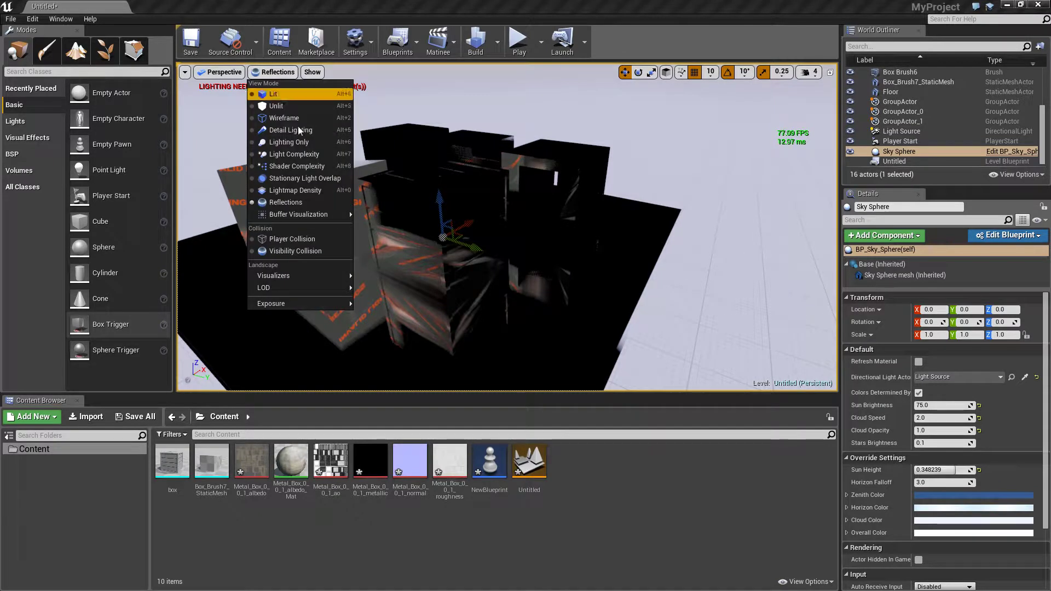
mouse_move(329, 216)
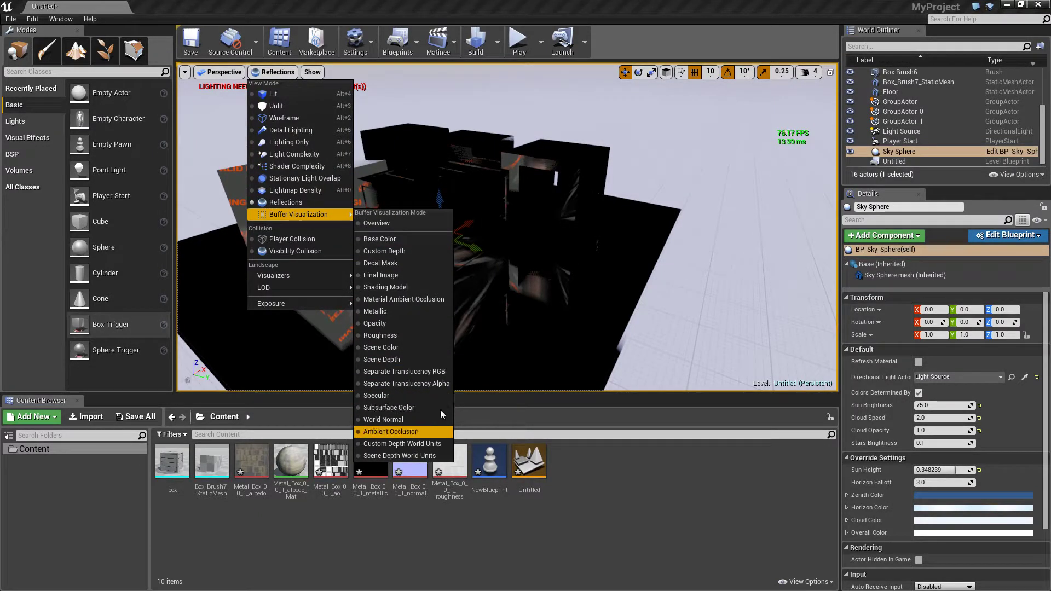
mouse_move(327, 274)
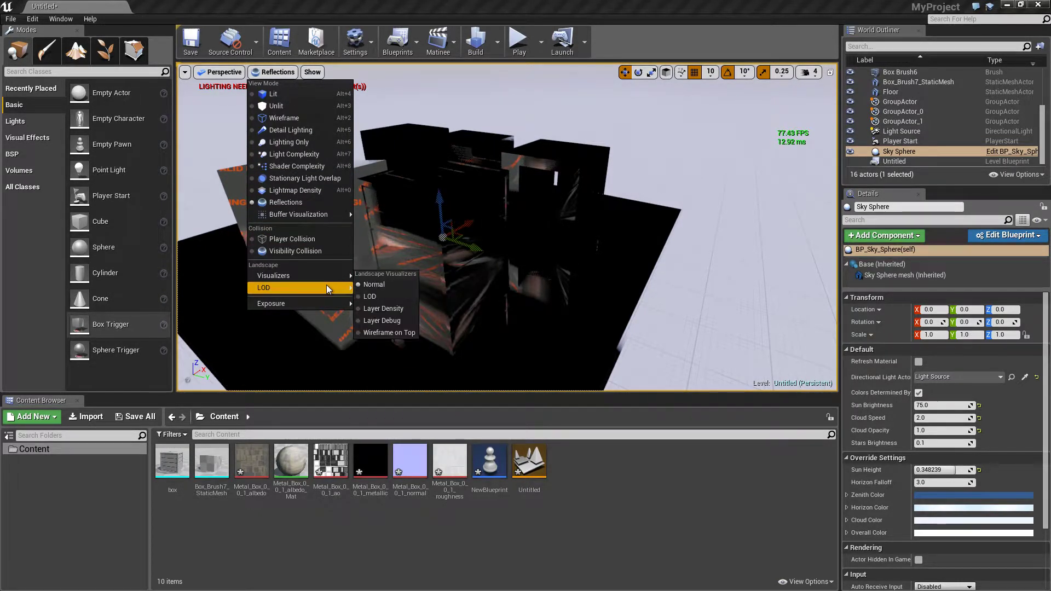
mouse_move(329, 304)
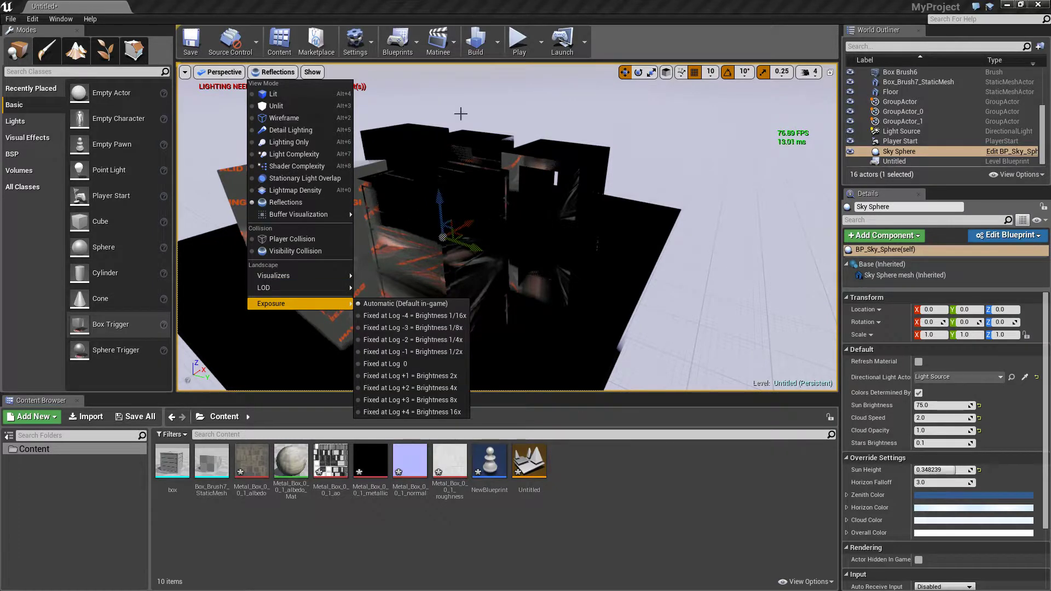
click(387, 108)
click(268, 72)
click(268, 95)
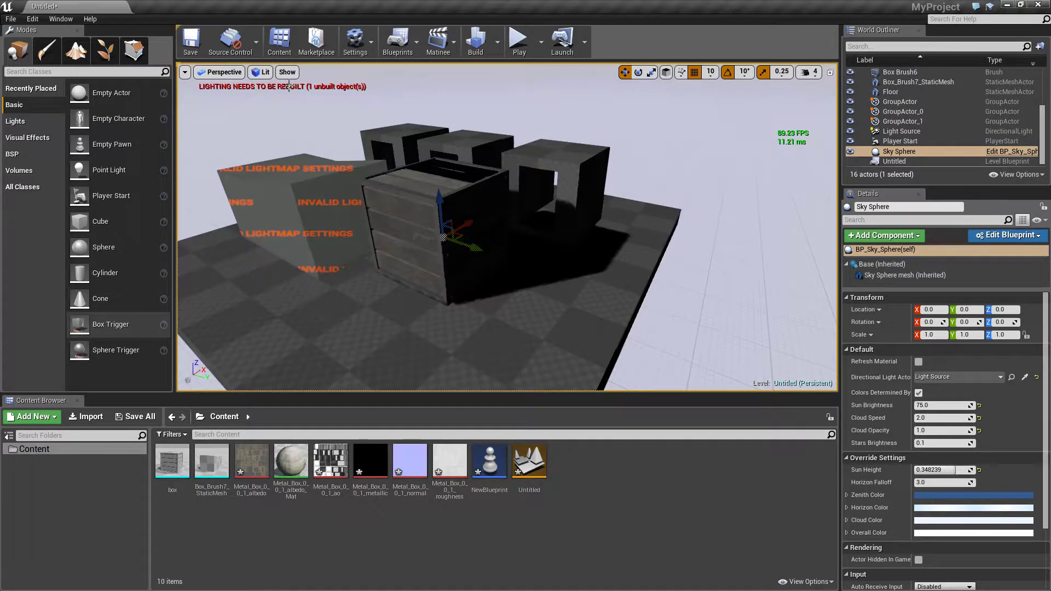
Step: Review the target platforms and build configurations available for packaging the project
right_drag(467, 177, 444, 155)
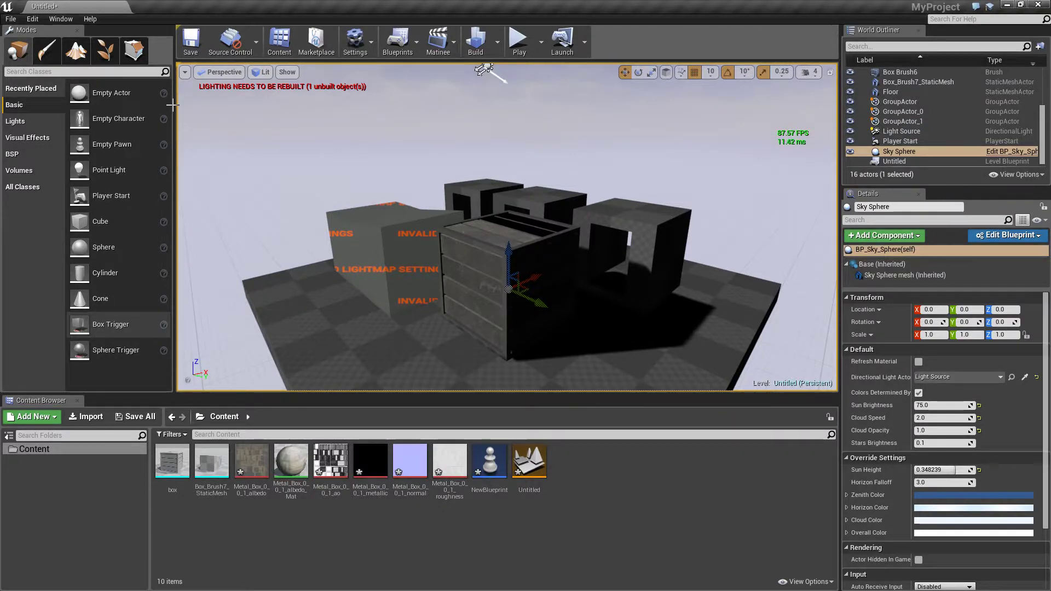
right_drag(464, 156, 485, 170)
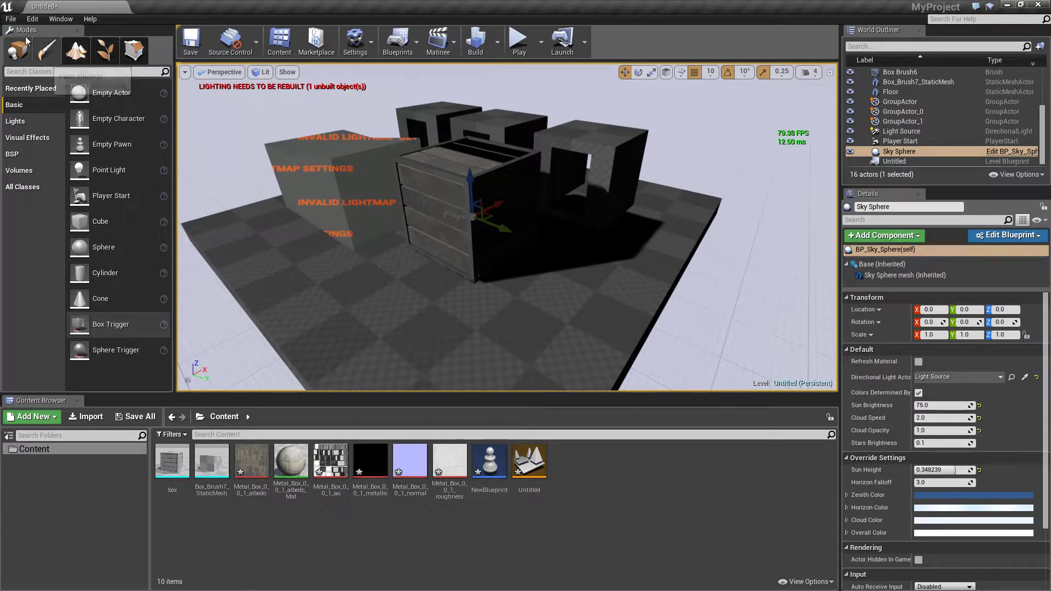
click(10, 19)
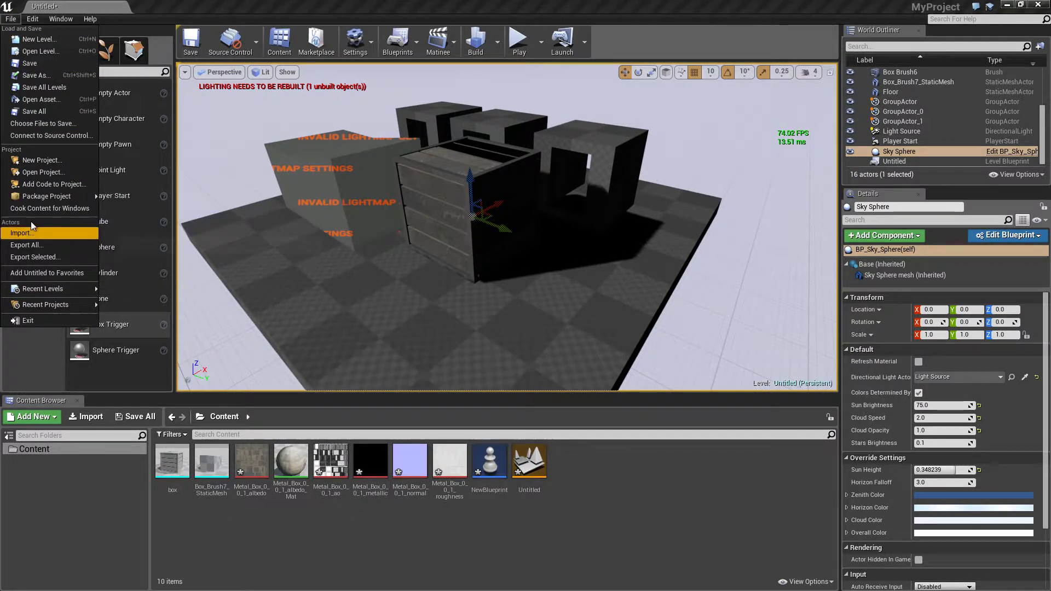
mouse_move(42, 197)
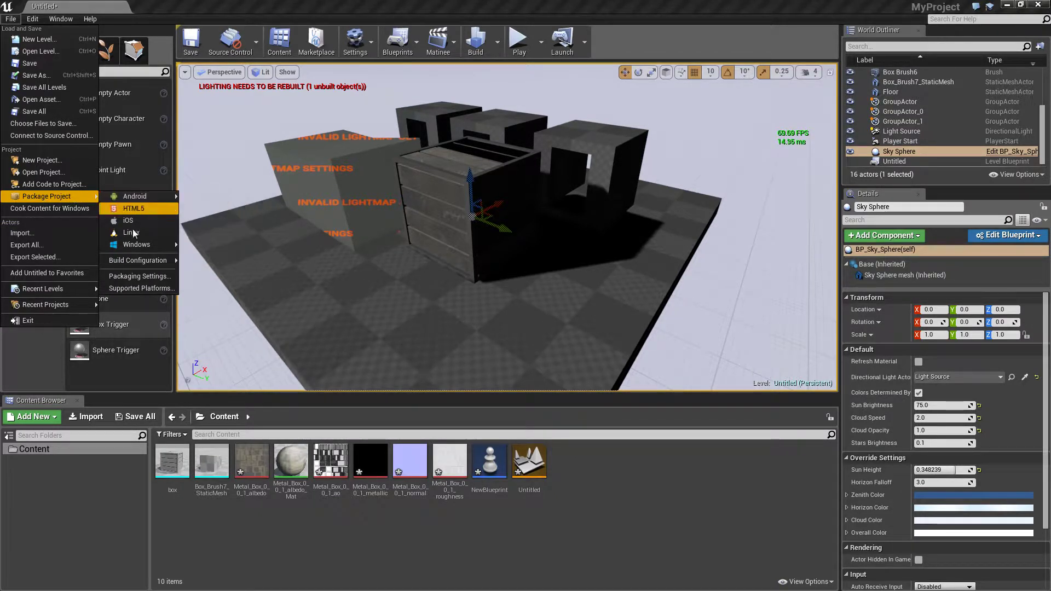
mouse_move(146, 264)
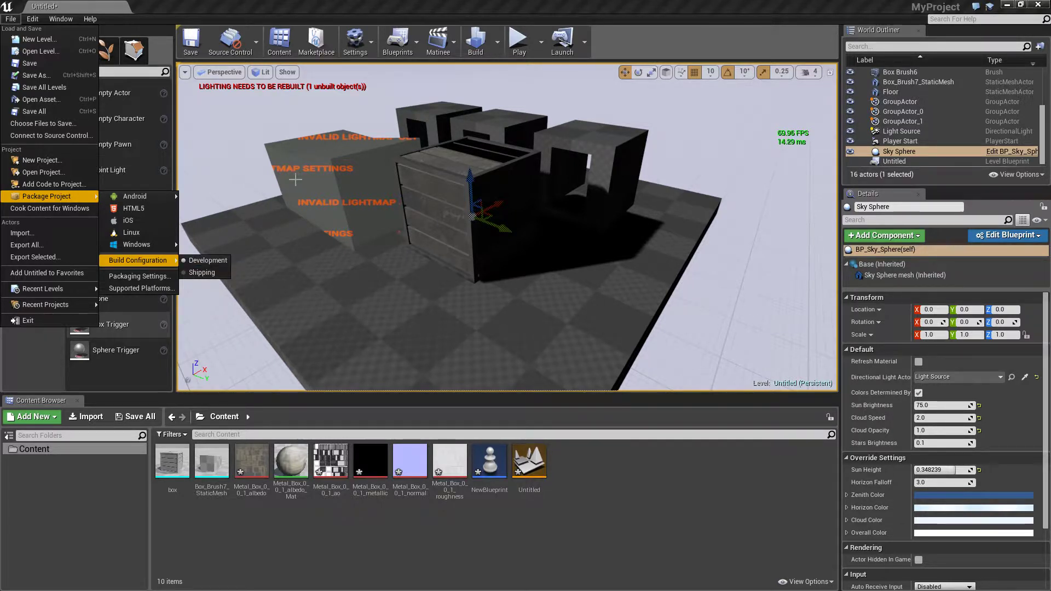
click(623, 5)
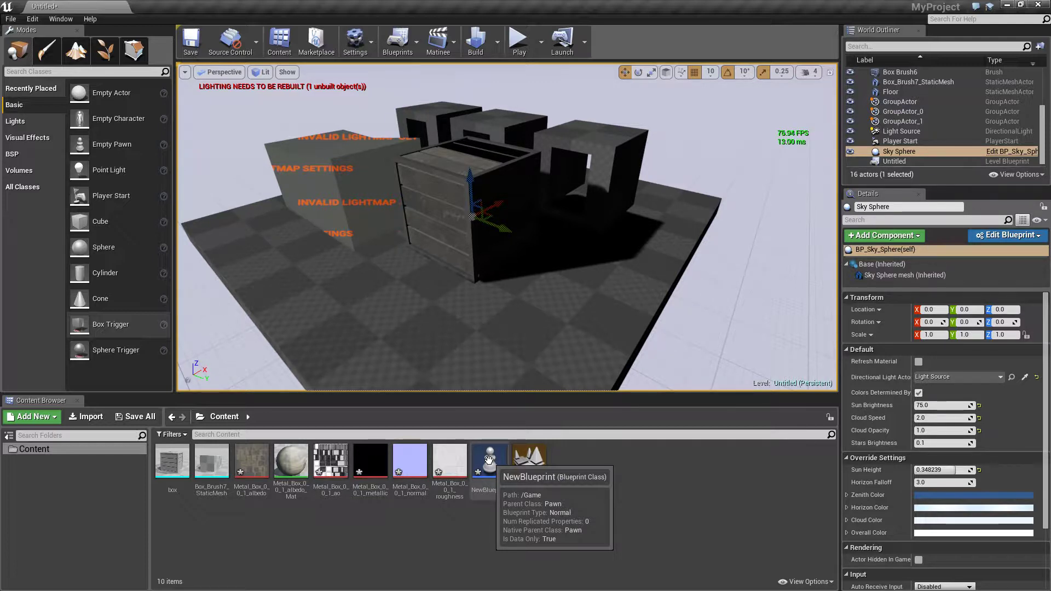
Step: Examine the level blueprint's event graph, return to the level and cancel the pending autosave
click(416, 42)
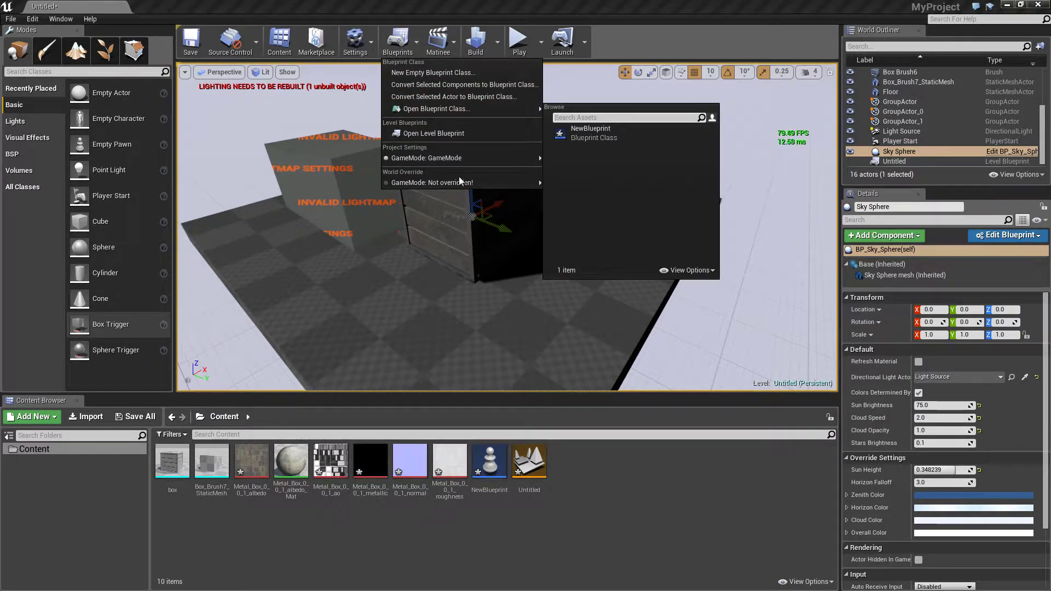
click(415, 134)
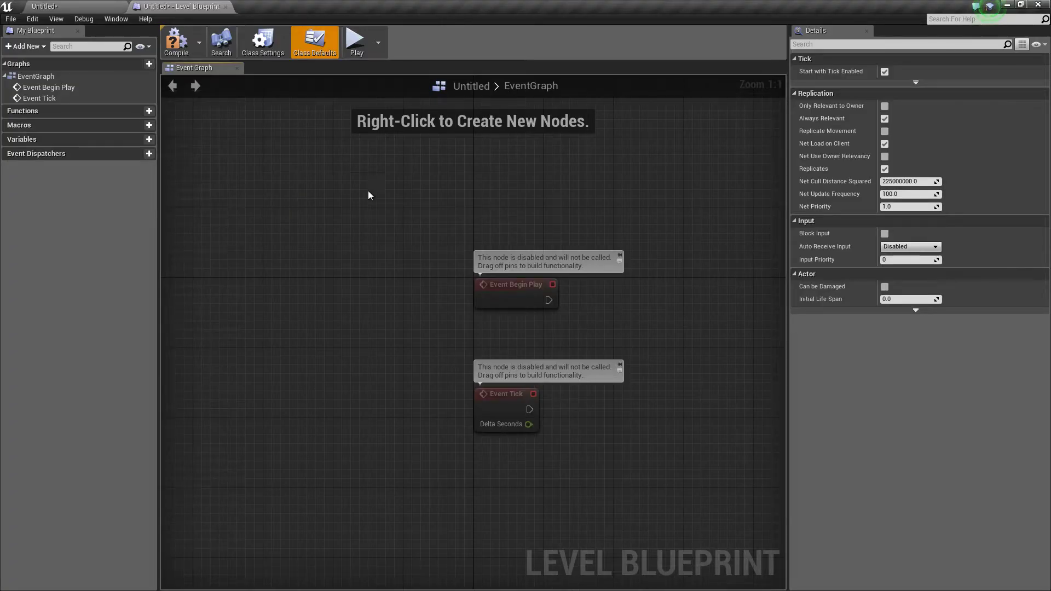
right_drag(369, 192, 369, 228)
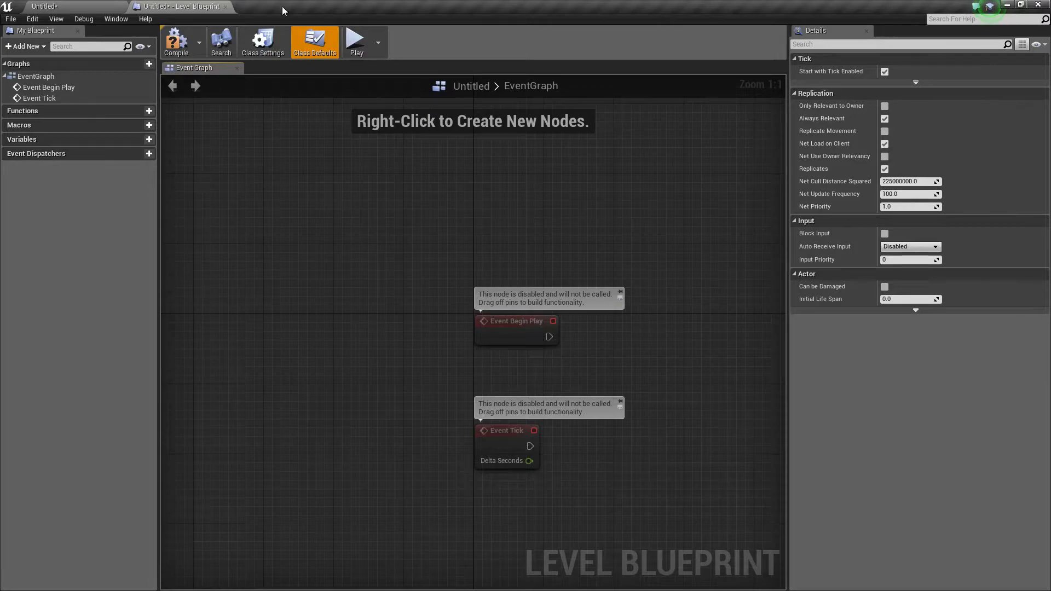
click(114, 5)
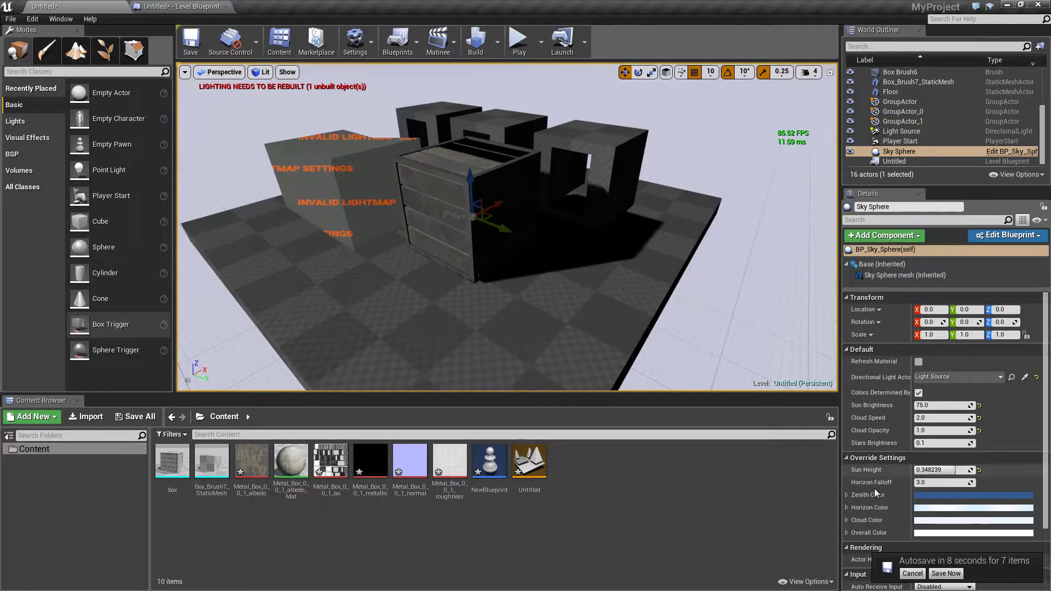
click(908, 572)
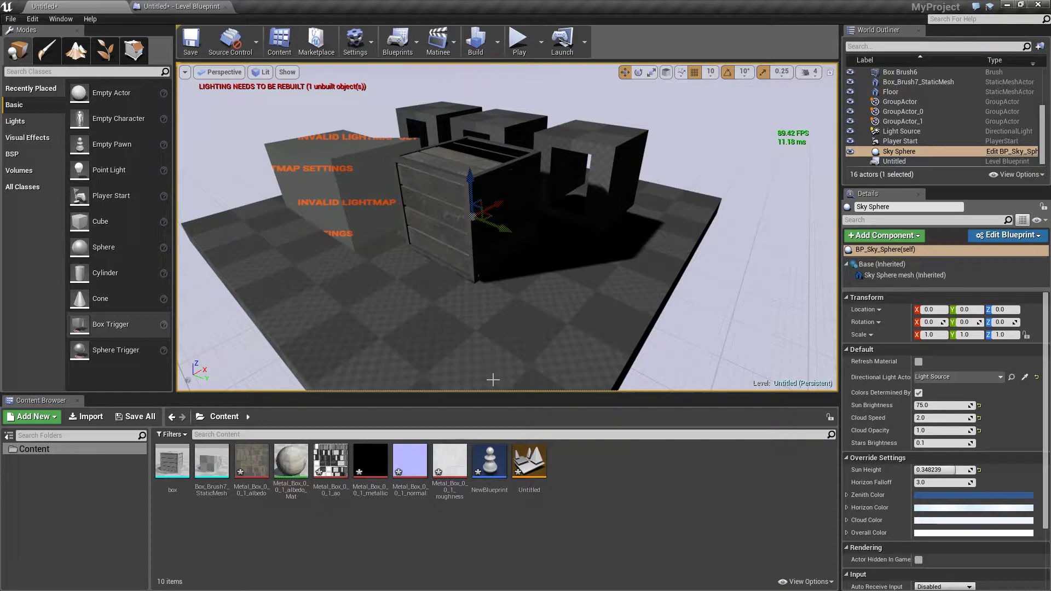
Step: Review NewBlueprint's viewport, construction script, event graph and available node actions, and return to the level
double_click(490, 470)
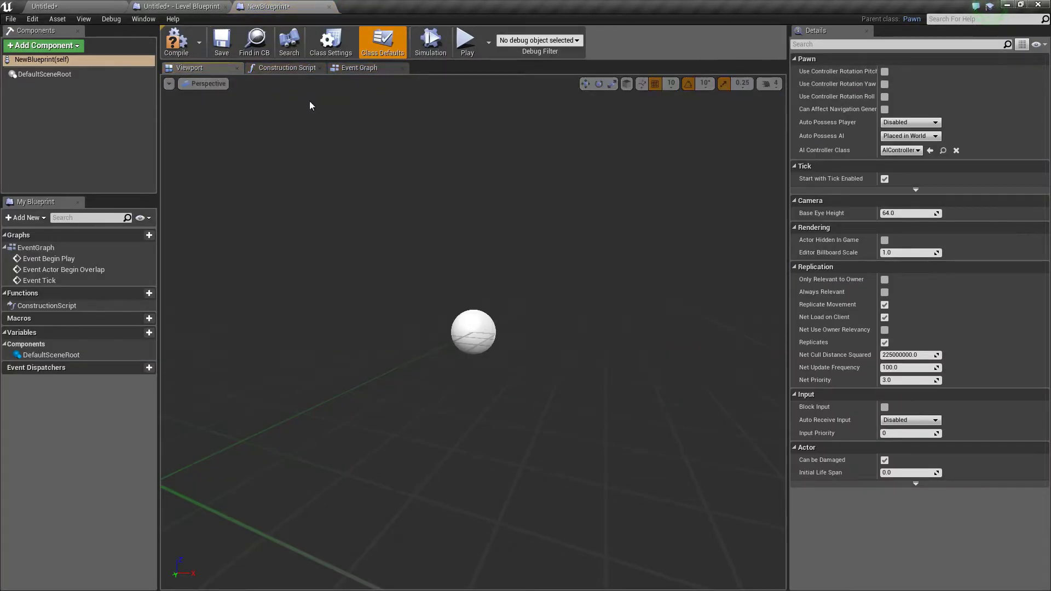
click(285, 68)
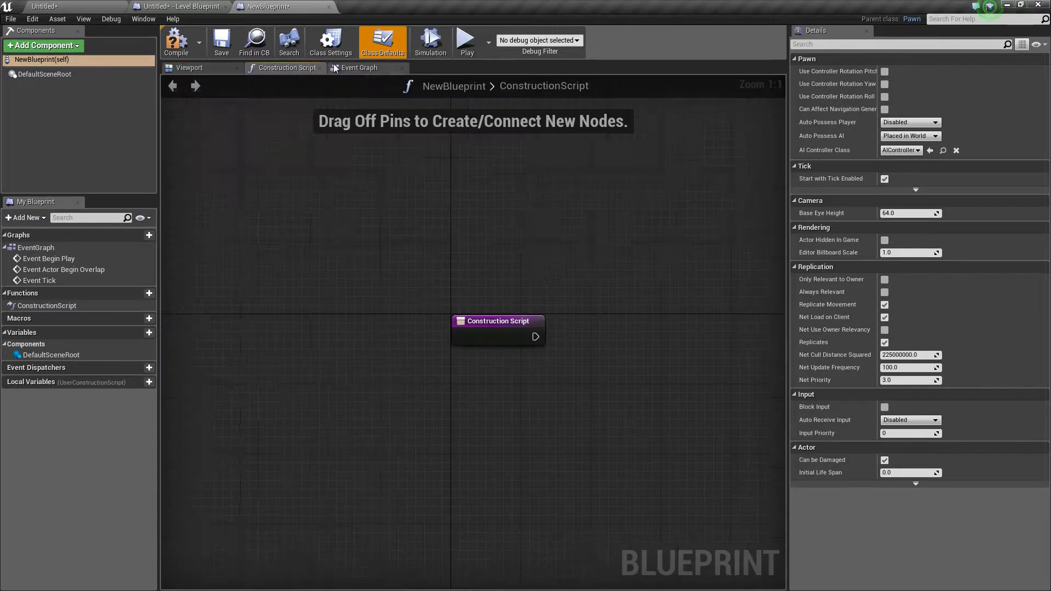
click(375, 68)
right_click(460, 252)
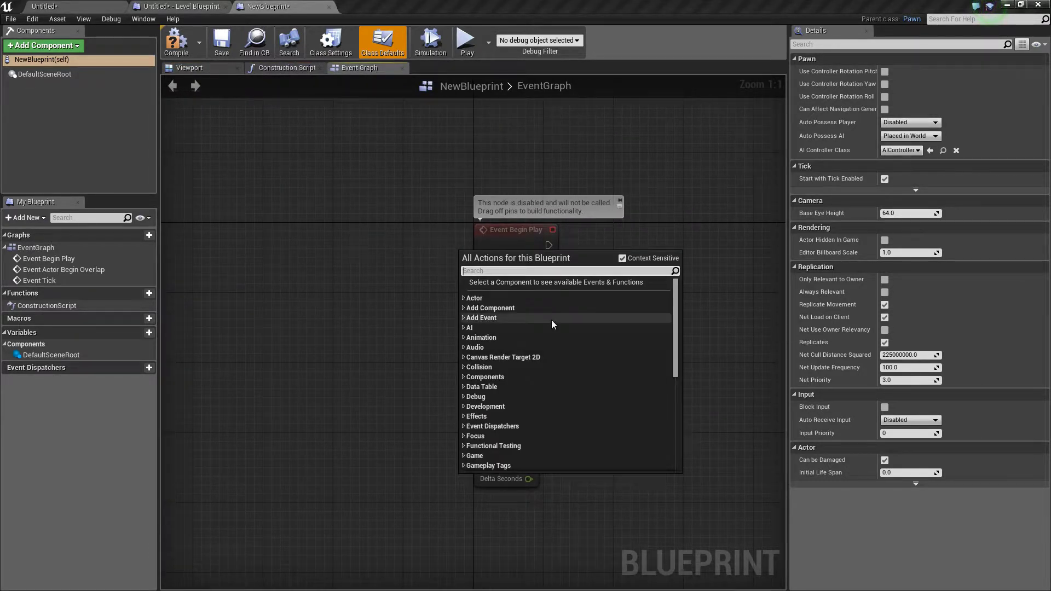
click(54, 6)
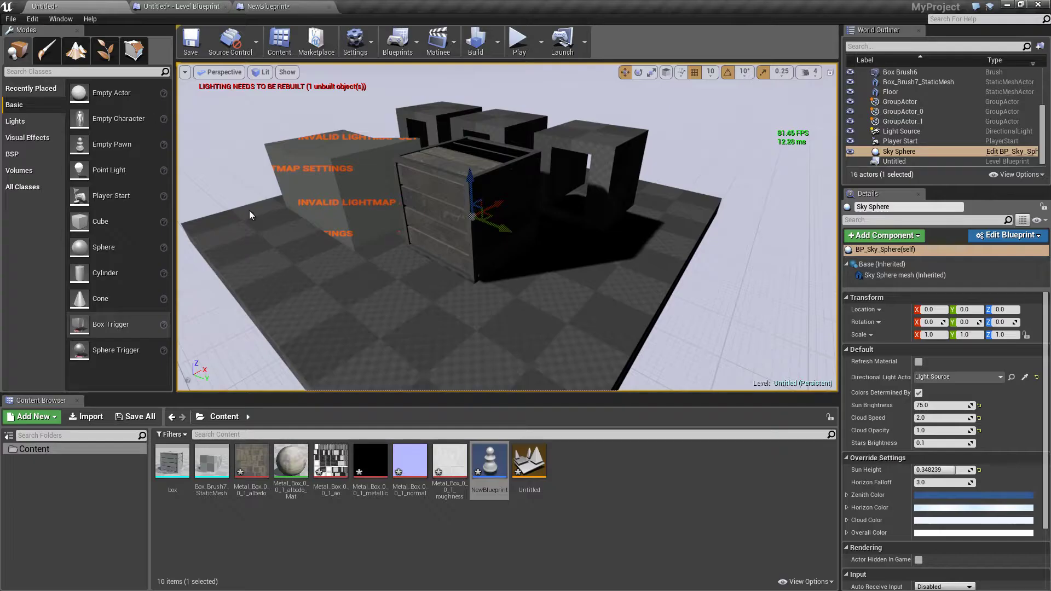
Step: Create a new folder with the default name in the project's Content directory
right_click(482, 473)
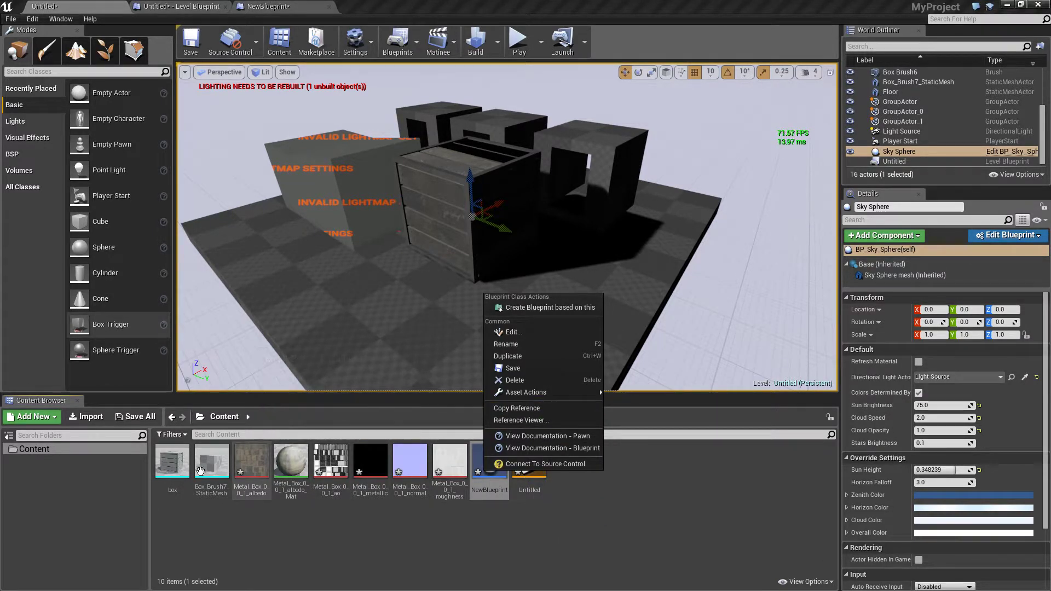
click(360, 544)
right_click(617, 527)
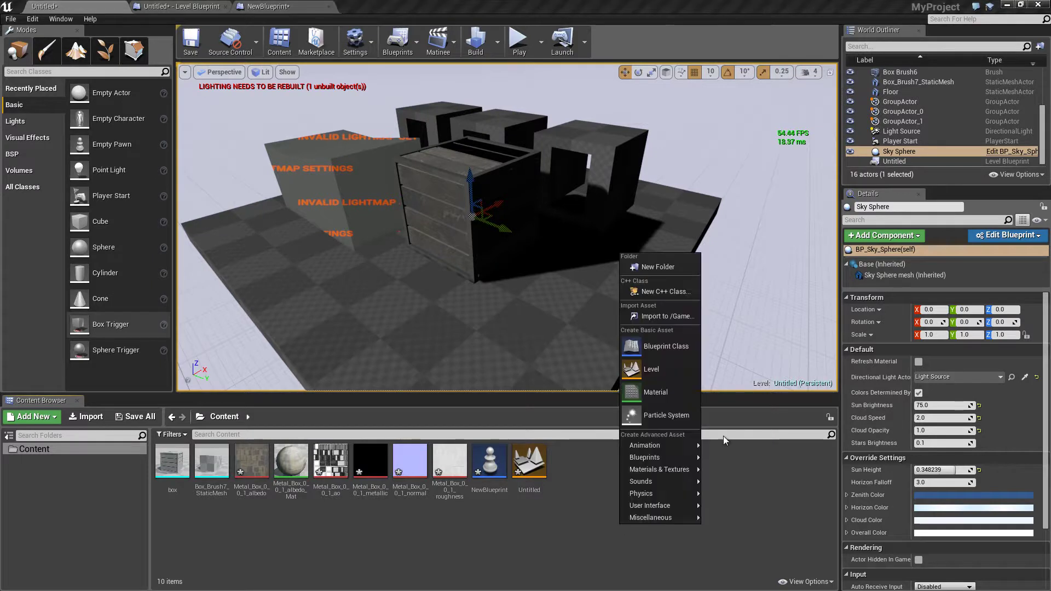
click(663, 269)
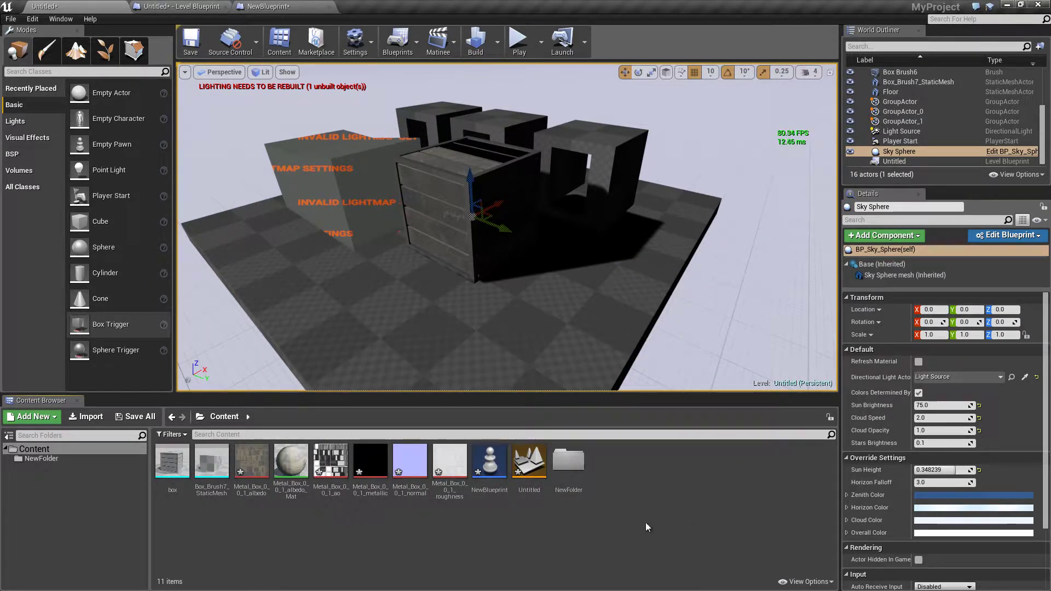
Step: Move the box meshes, Metal_Box textures and material, and NewBlueprint into NewFolder
click(489, 462)
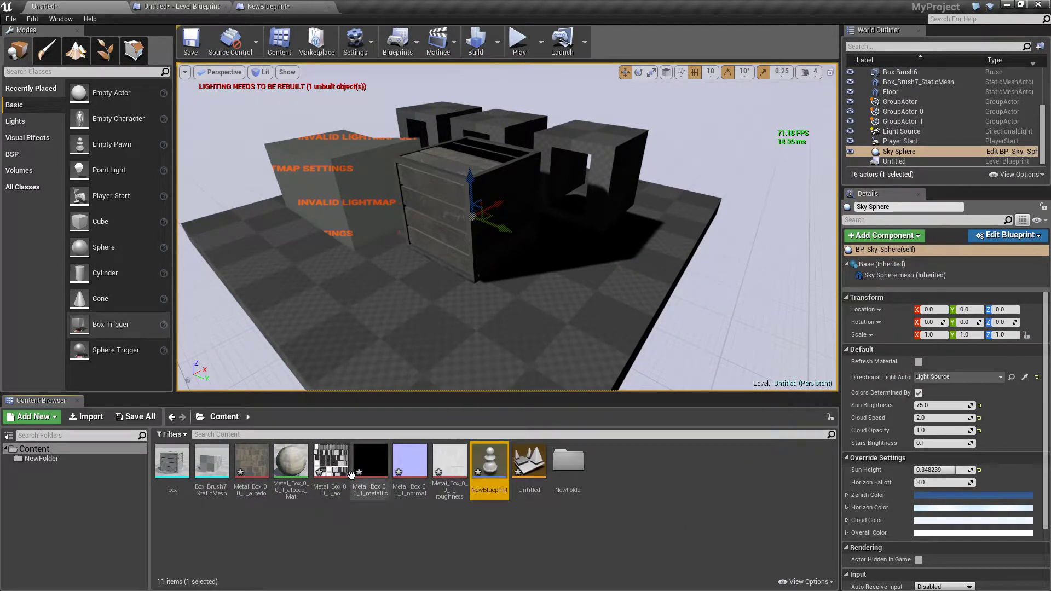
shift+click(190, 476)
drag(190, 475, 569, 460)
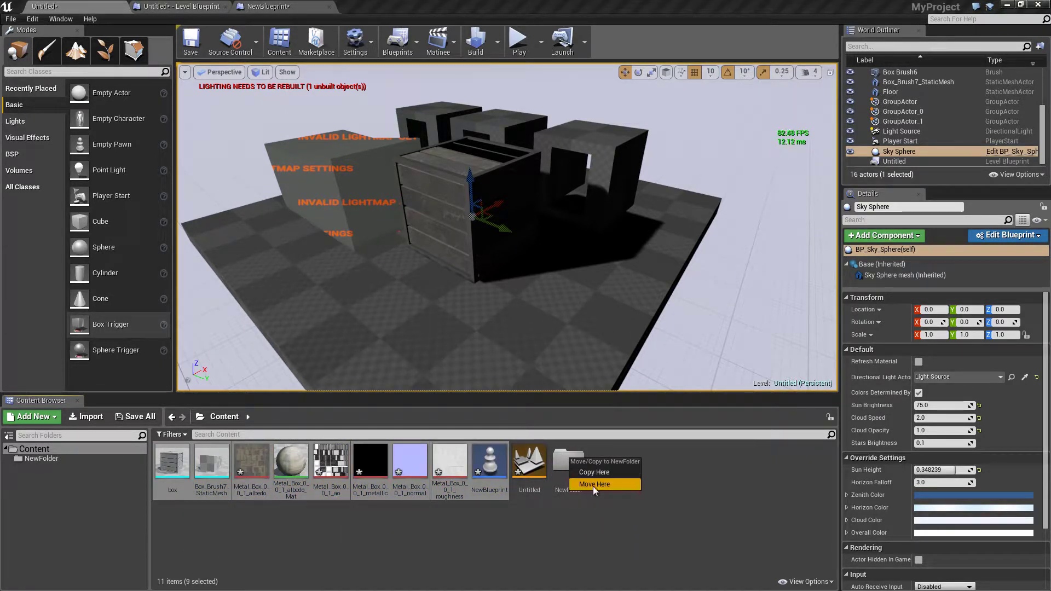
click(592, 488)
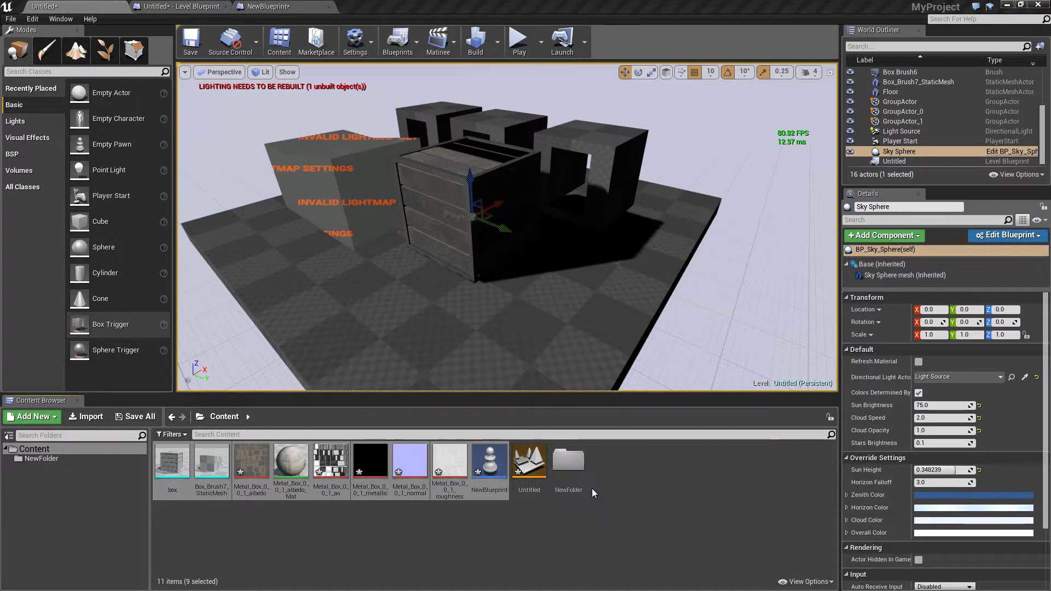
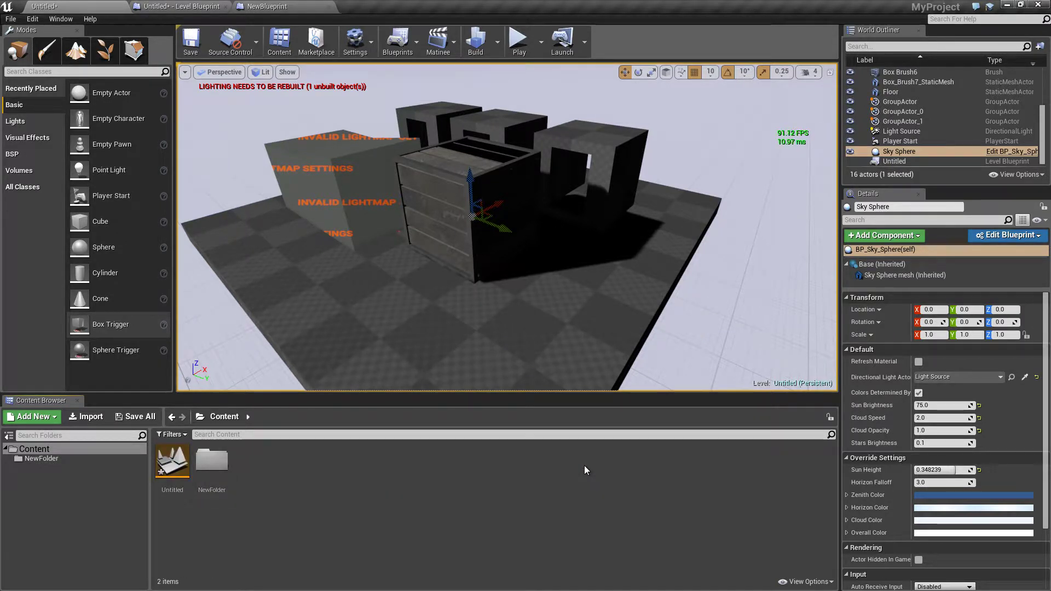
Step: Examine the textured box and the surrounding boxes in the level from several angles
right_drag(530, 204, 460, 225)
key(w)
key(s)
key(w)
key(d)
key(s)
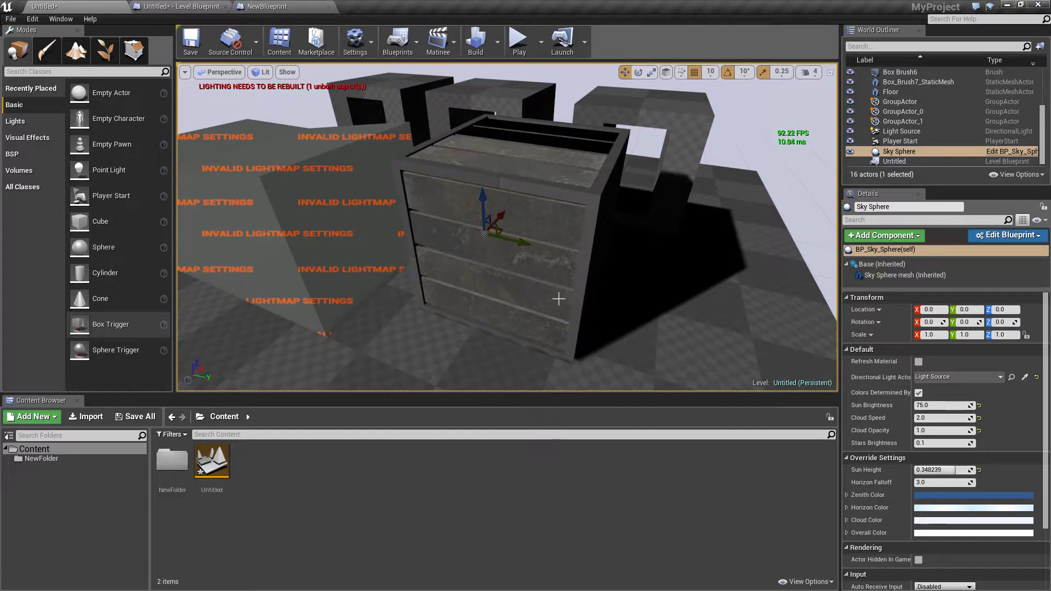
right_drag(524, 231, 478, 216)
right_drag(516, 241, 404, 208)
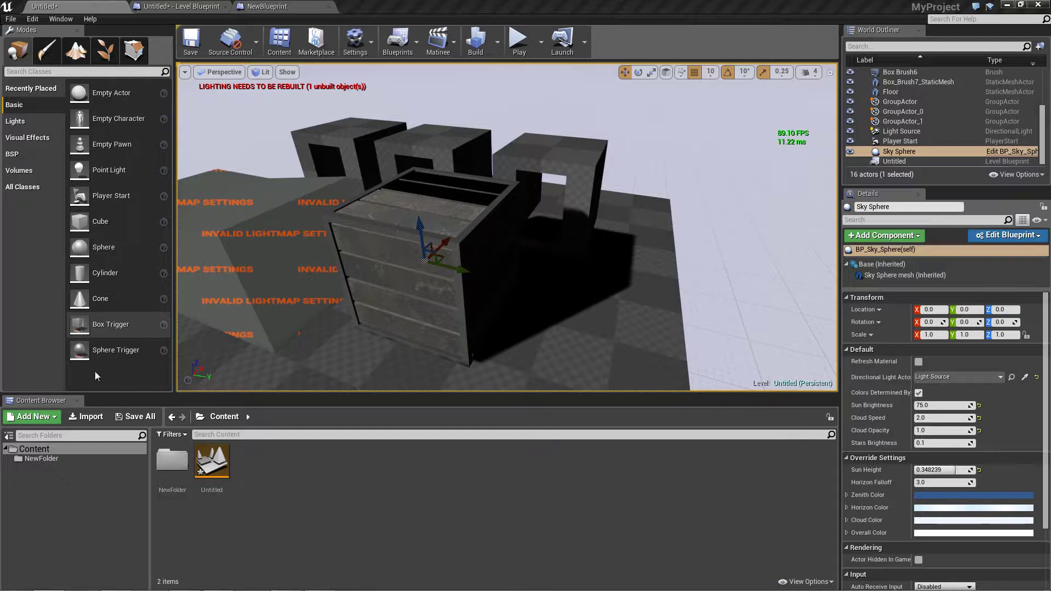
Step: Import the box FBX into NewFolder with the existing import options, overwriting the existing asset, and dismiss the message log
double_click(171, 461)
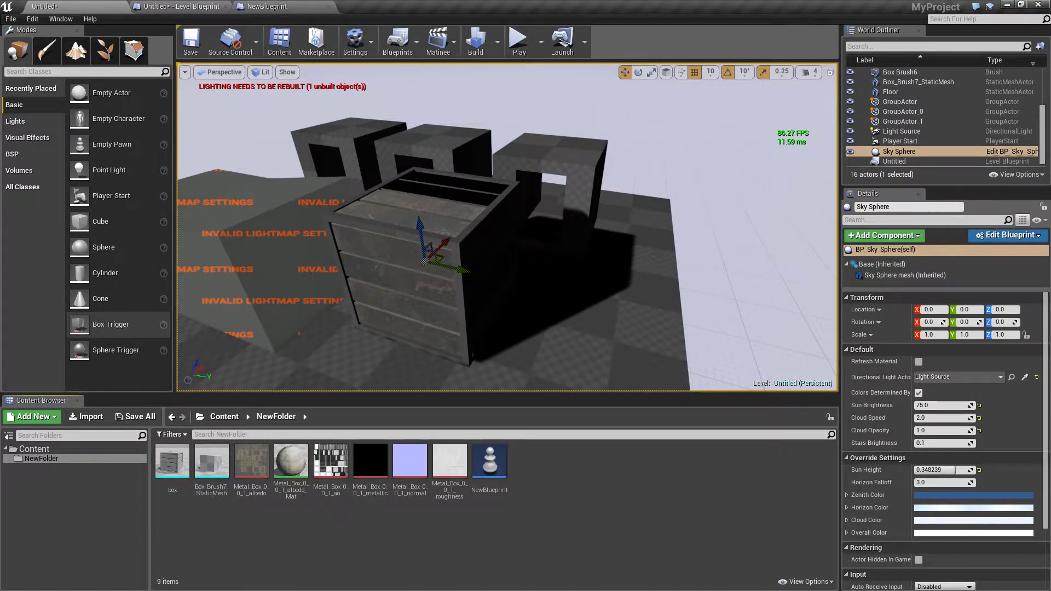
drag(291, 471, 374, 540)
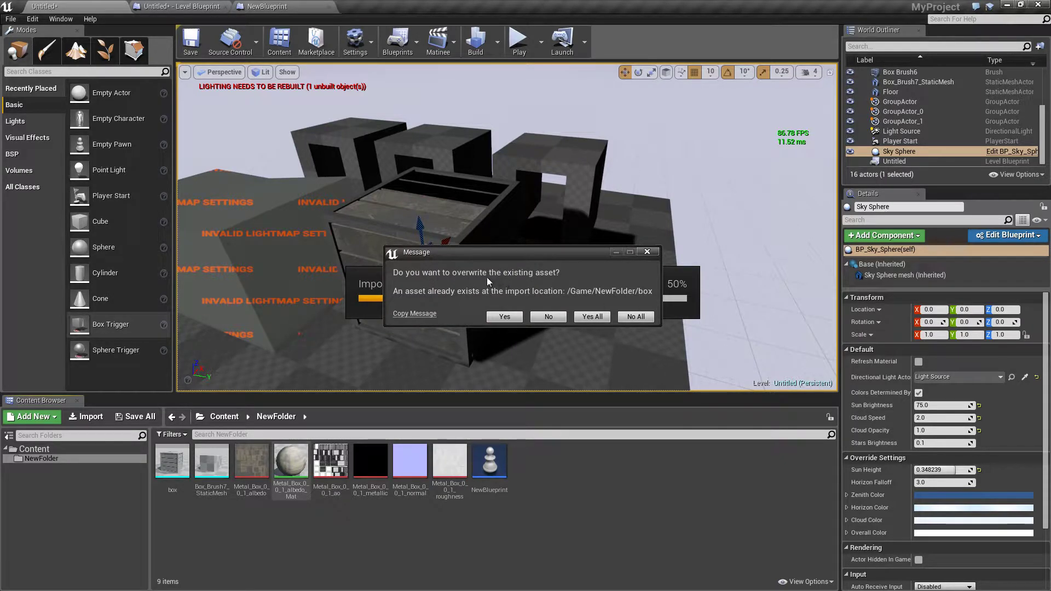
click(590, 318)
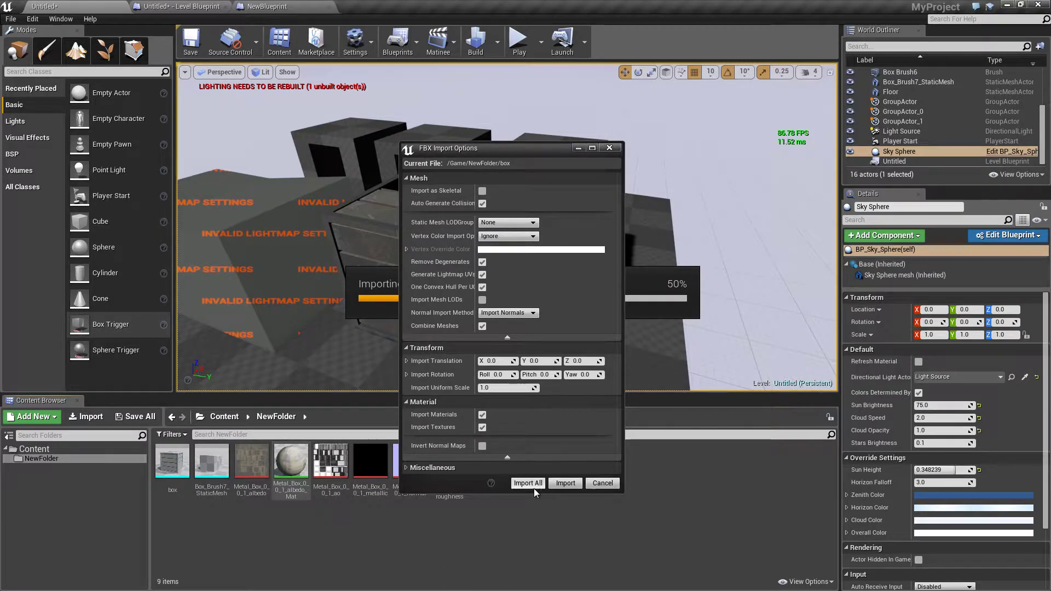
click(528, 485)
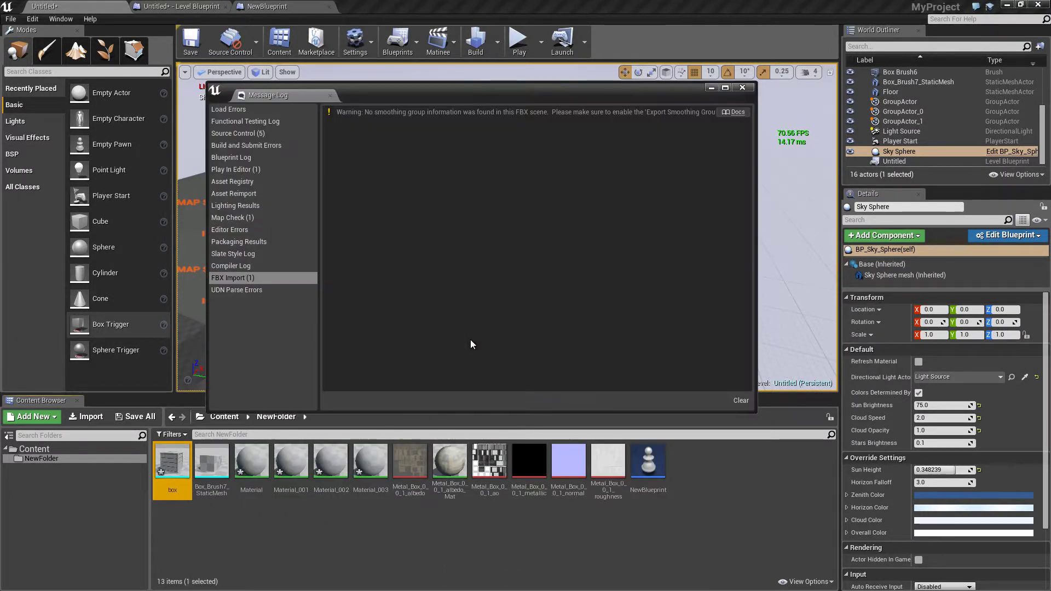
click(743, 89)
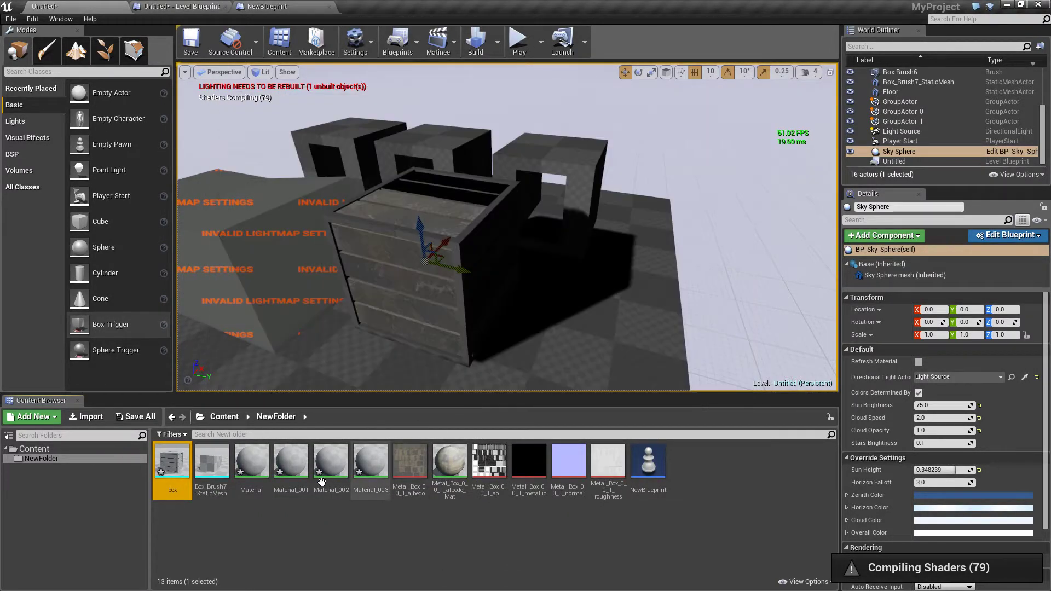
Step: Delete the imported Material, Material_001, Material_002 and Material_003 assets from NewFolder
click(252, 465)
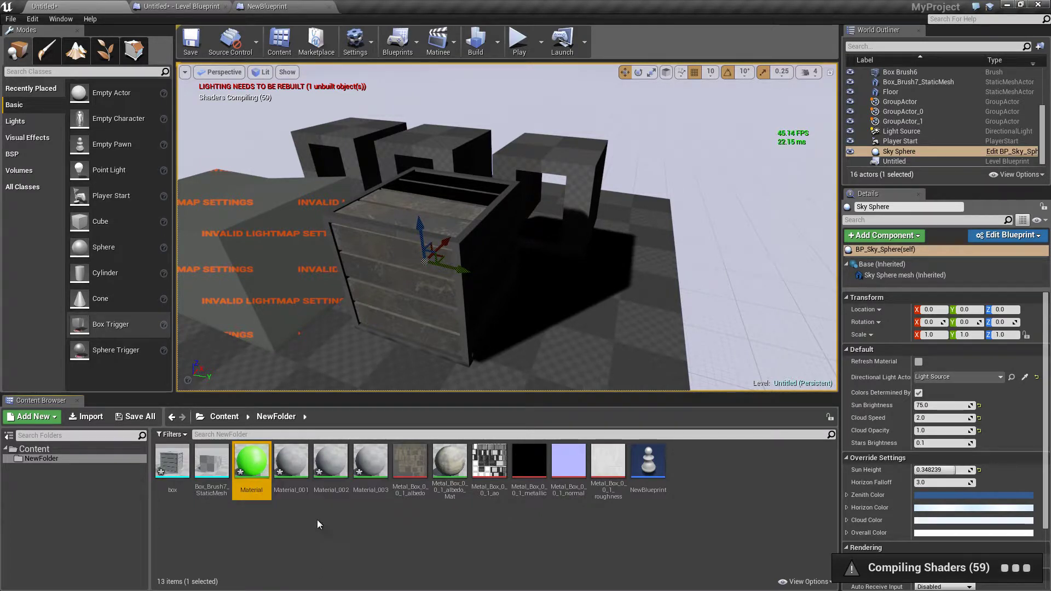
ctrl+click(362, 487)
ctrl+click(326, 467)
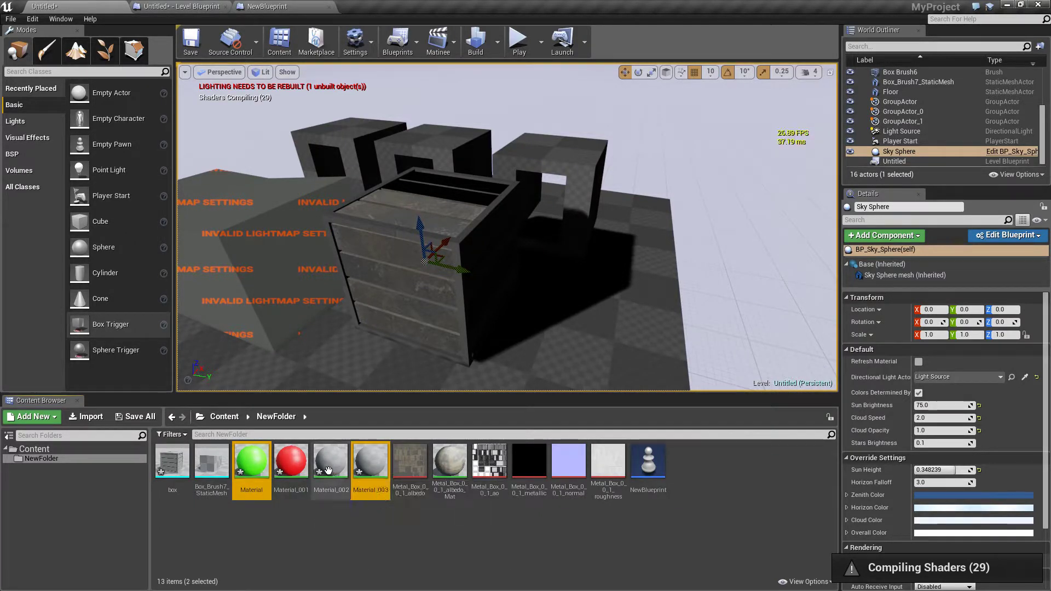
ctrl+click(291, 465)
key(Delete)
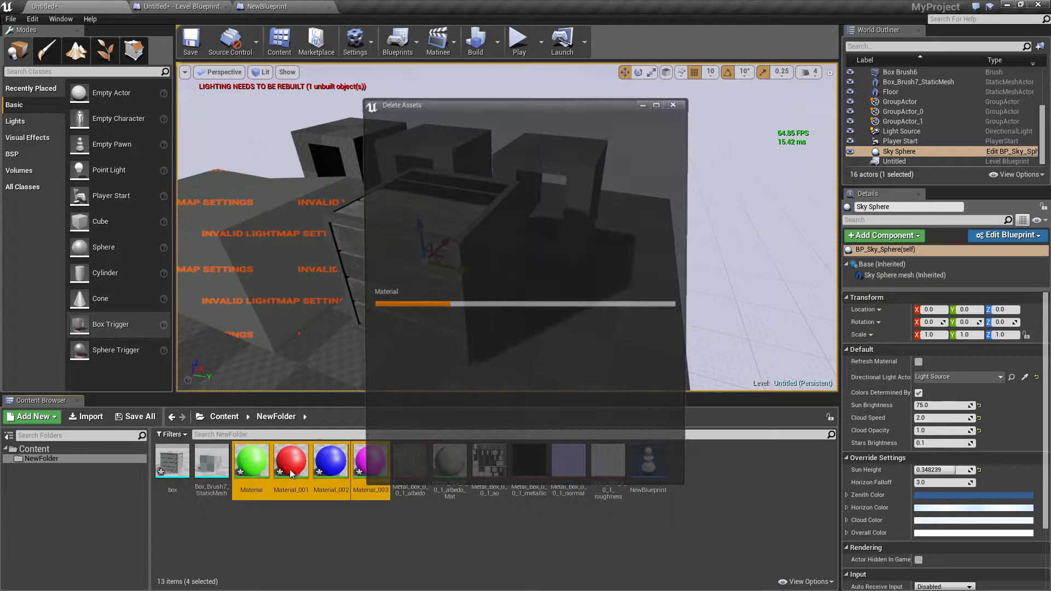
click(455, 475)
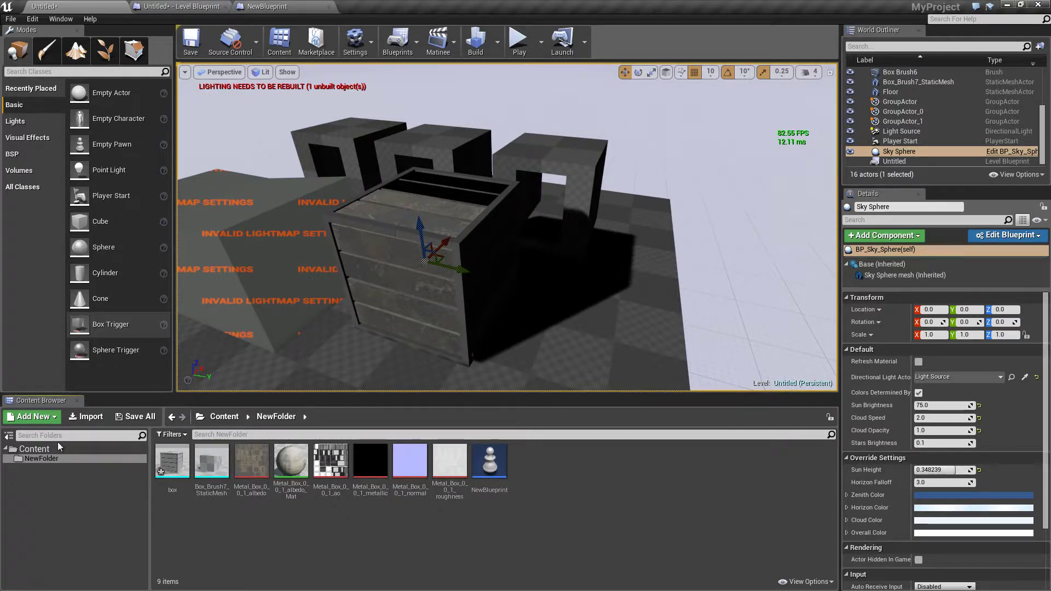
Step: Try to migrate NewFolder from the Content directory
click(44, 449)
right_click(163, 469)
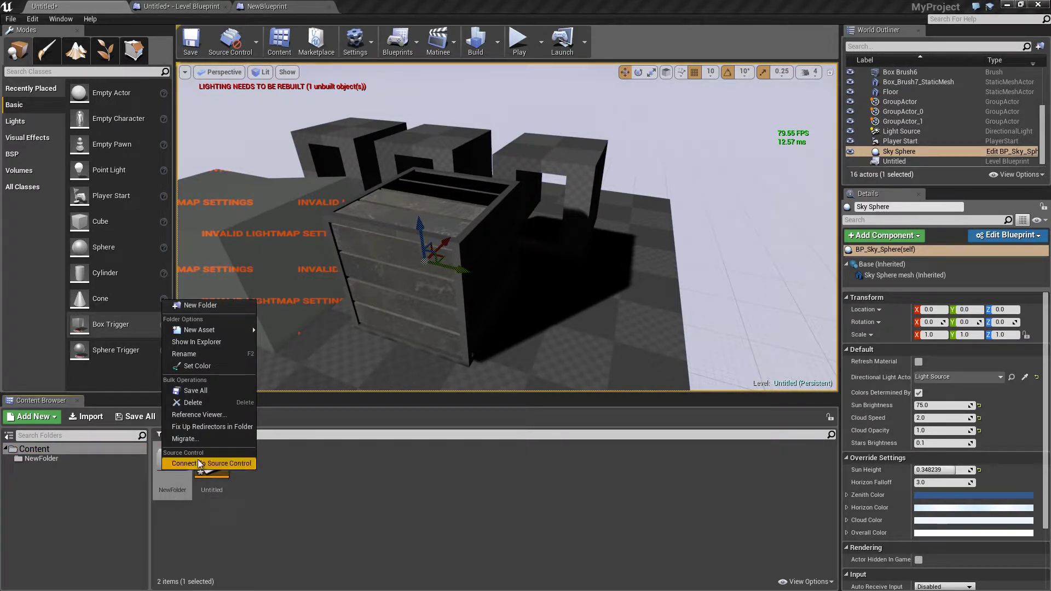
click(206, 441)
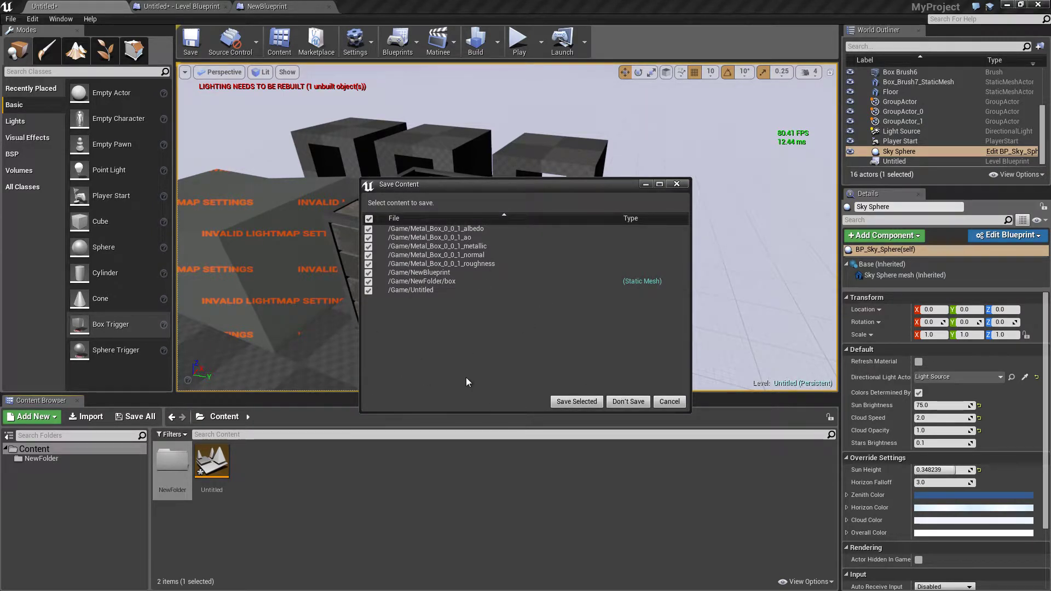
click(671, 401)
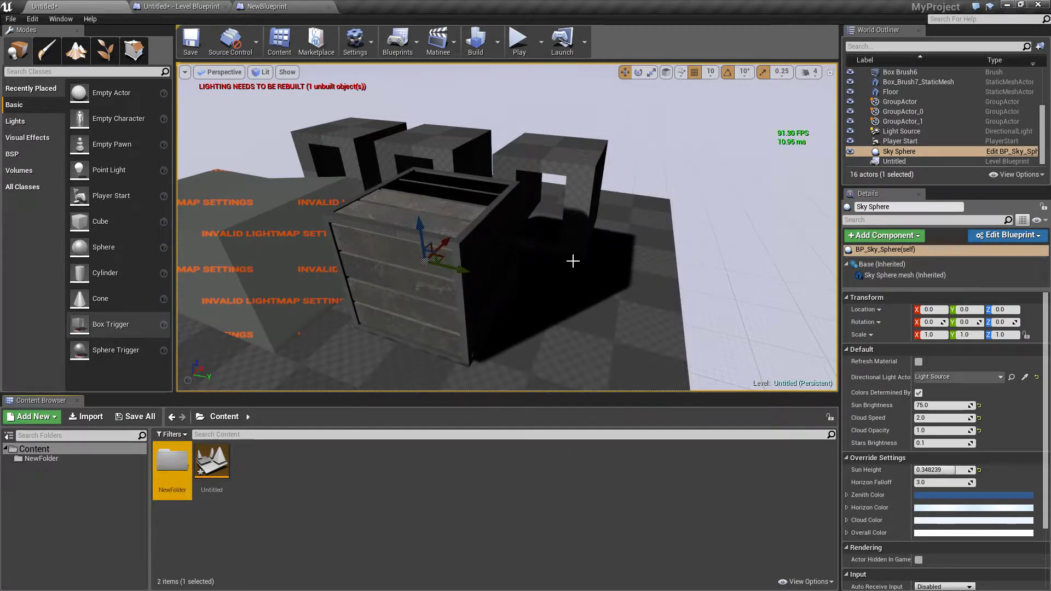
Step: Place a point light next to the hollow box near the floor's edge, at about X 100, Y 370, Z 110
mouse_move(659, 235)
right_down()
mouse_move(591, 247)
mouse_move(667, 220)
right_up()
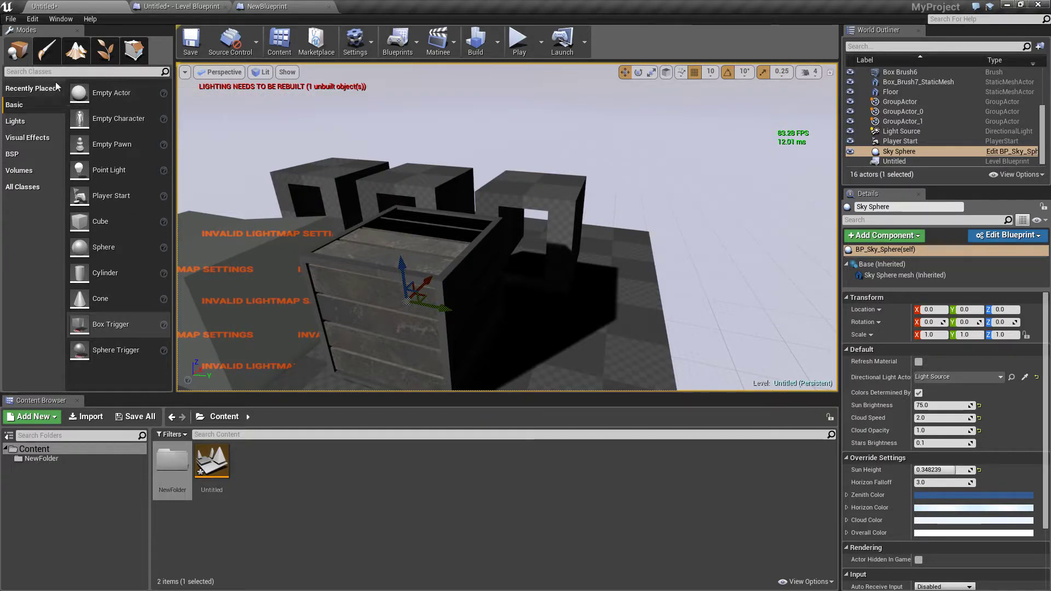
click(22, 121)
drag(87, 151, 453, 78)
right_drag(350, 219, 361, 221)
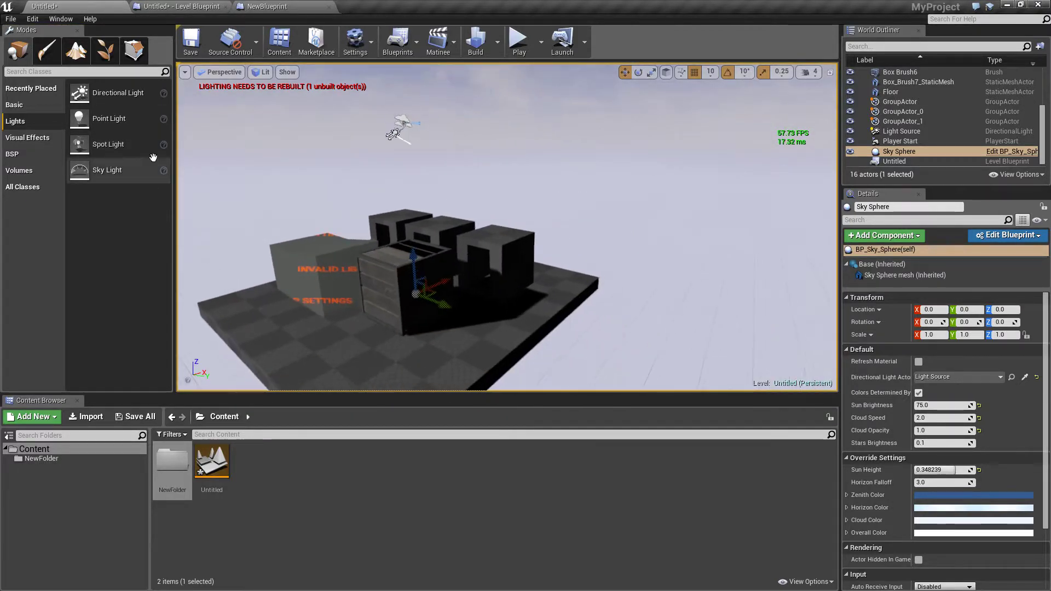
drag(138, 118, 474, 277)
right_drag(473, 276, 695, 244)
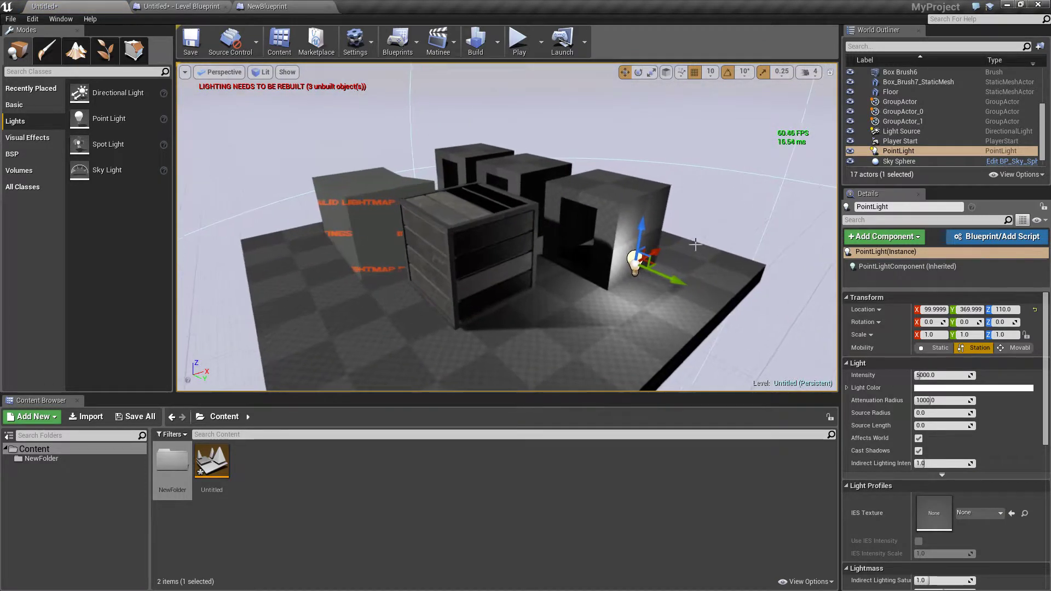
Step: Move the point light above the boxes to X -40, Z 370 and duplicate it twice along the Y axis
drag(658, 250, 602, 112)
right_drag(602, 113, 585, 132)
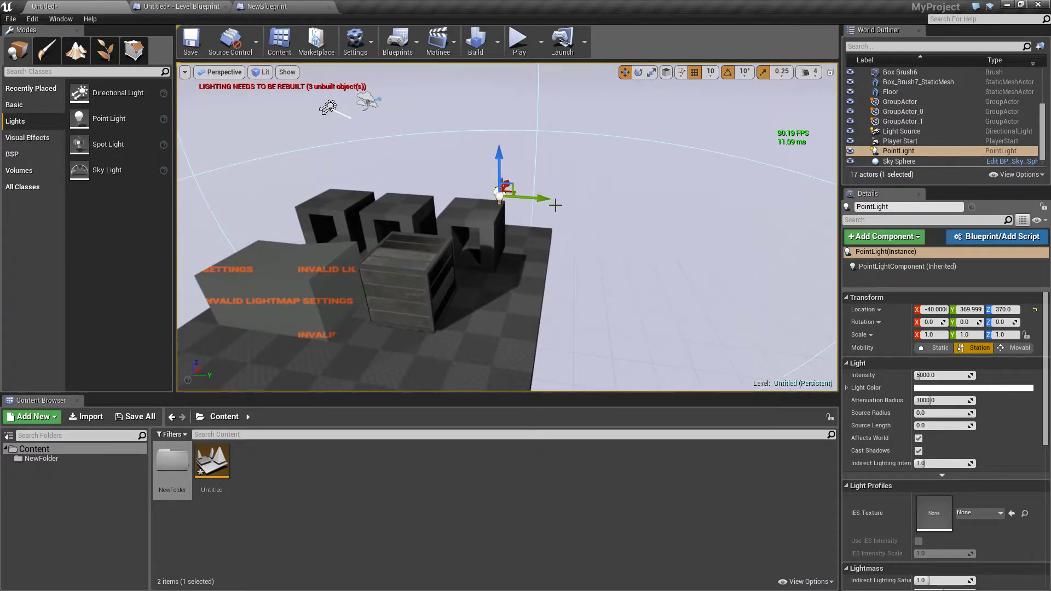
alt+drag(547, 195, 403, 187)
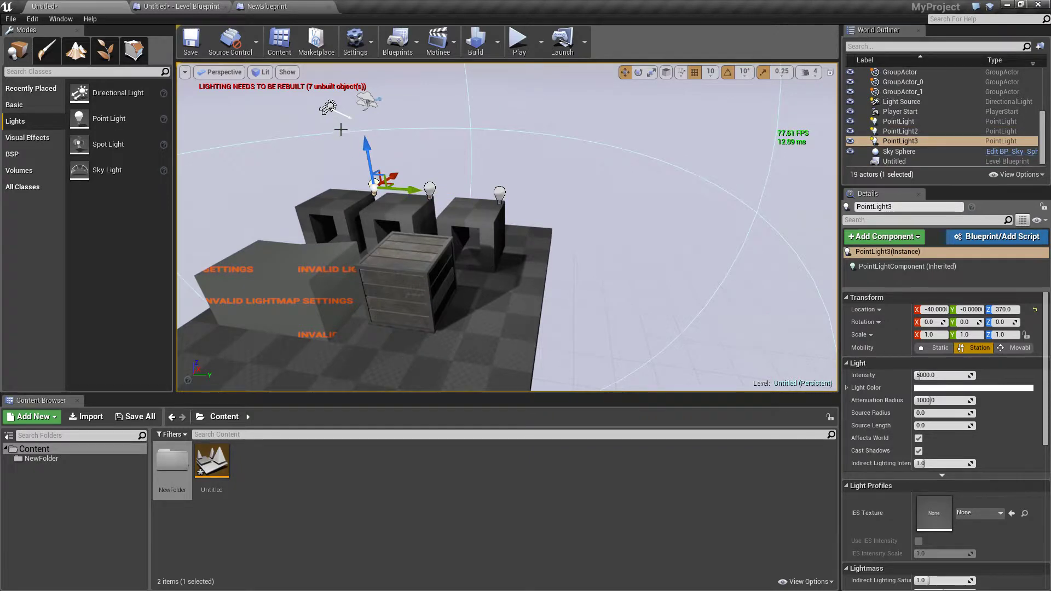
Step: Duplicate the selected point light straight up to Z 550 and set the copy's mobility to Static
alt+drag(367, 150, 366, 85)
right_drag(367, 84, 283, 155)
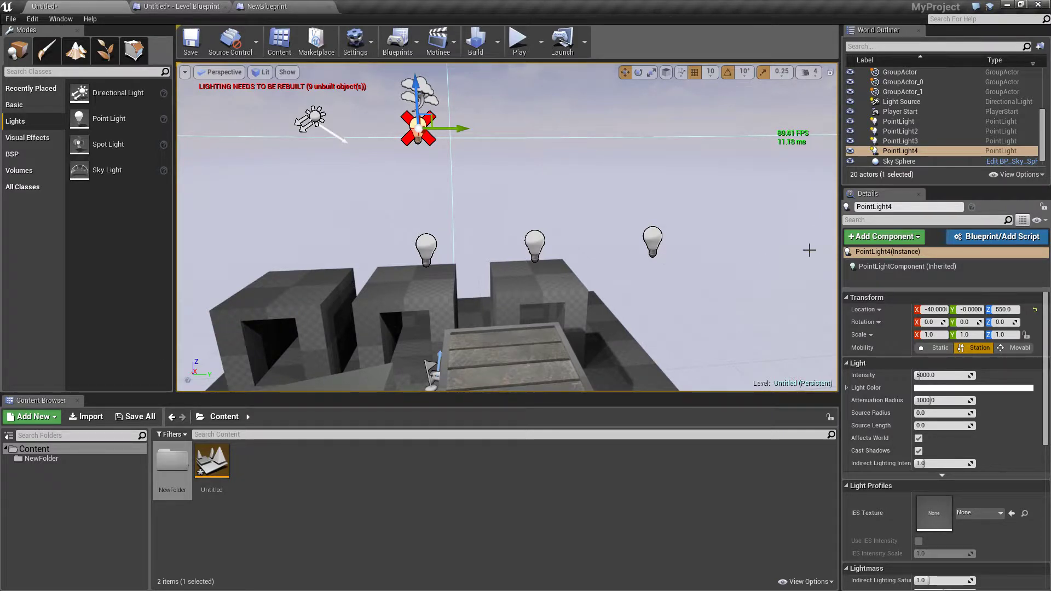
click(941, 350)
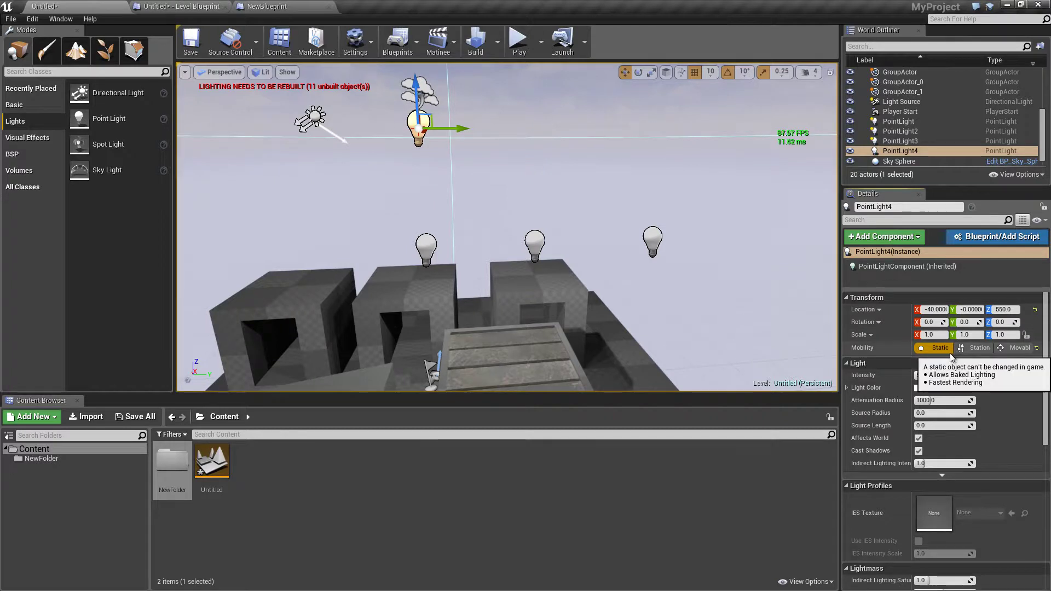
Step: Set the mobility of the three point lights in the row above the hollow boxes to Static
click(534, 246)
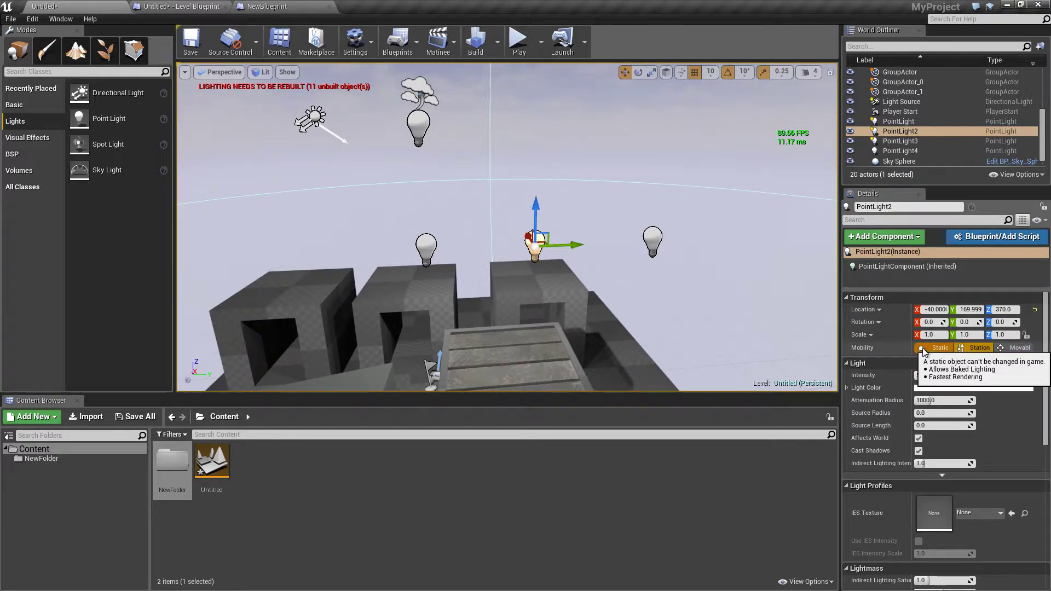
mouse_move(457, 314)
right_down()
mouse_move(416, 315)
mouse_move(469, 321)
right_up()
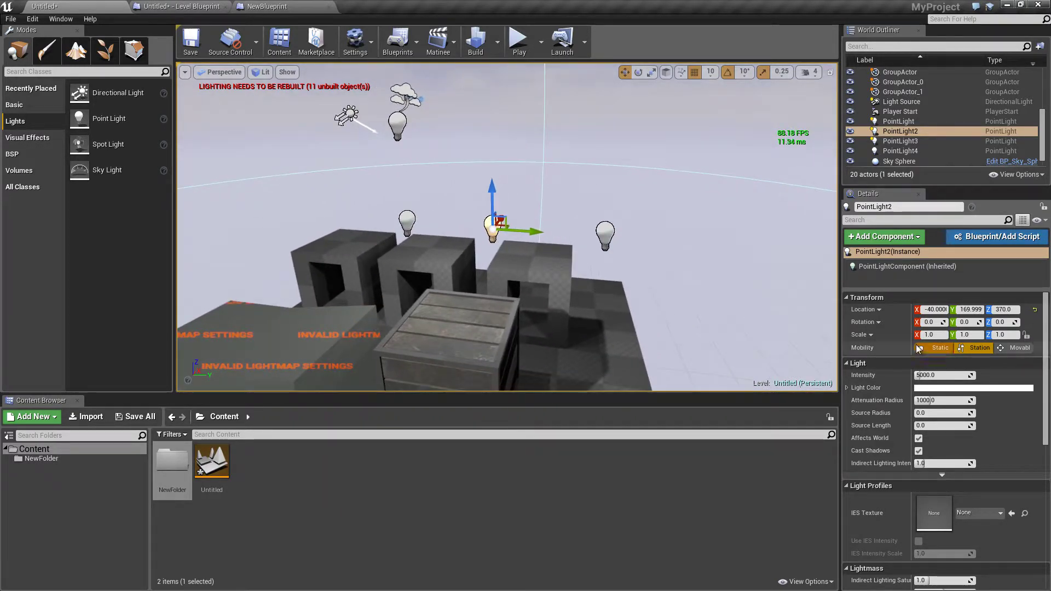
click(938, 348)
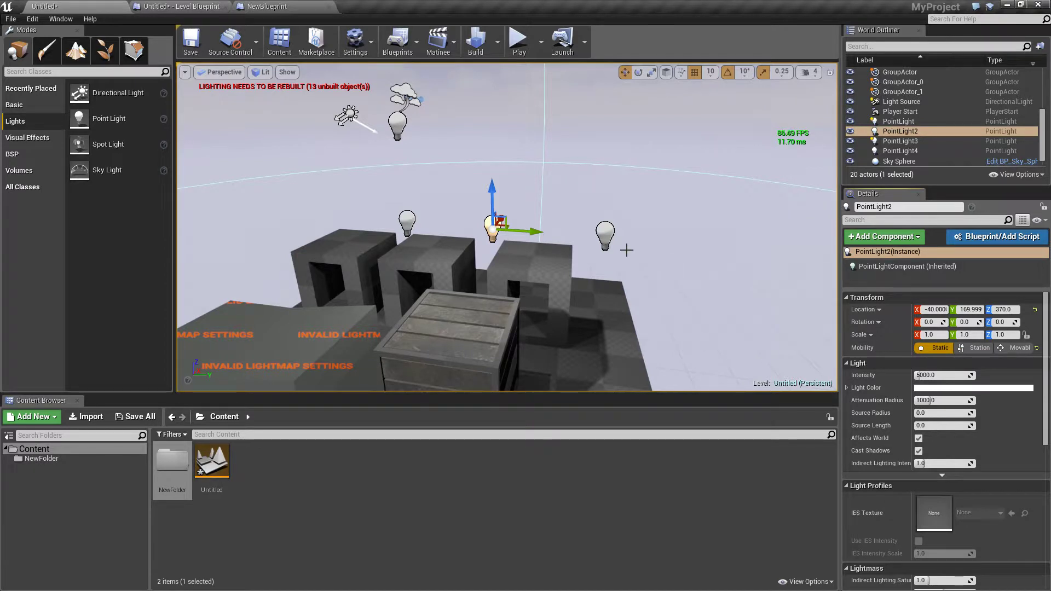
click(607, 236)
right_drag(607, 236, 572, 236)
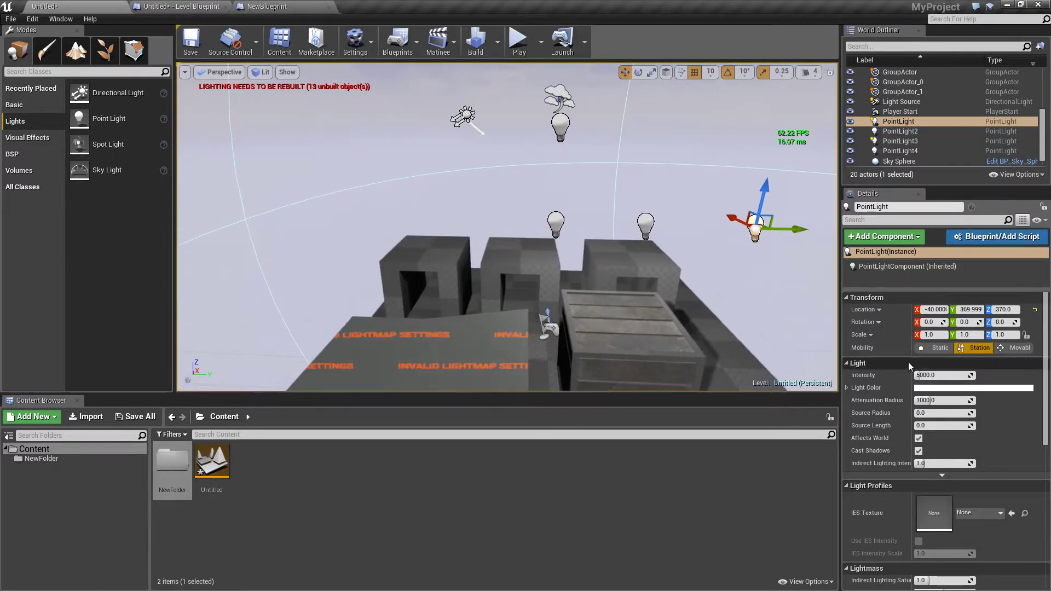
click(929, 348)
click(559, 225)
click(926, 349)
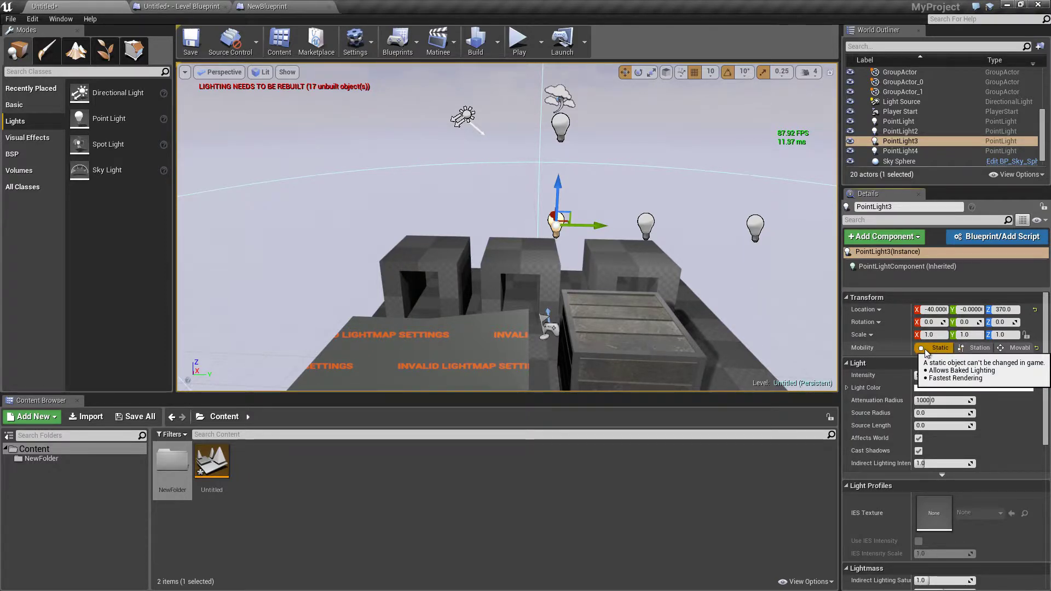
Step: Place another point light at about X 120, Y -410, Z 290 and set its mobility to Static
right_drag(632, 271, 531, 312)
right_drag(274, 279, 280, 233)
drag(82, 118, 321, 216)
drag(302, 105, 312, 157)
click(935, 348)
Step: Move the new point light along X to 10 and lower it to Z 170
right_drag(657, 252, 621, 230)
key(s)
key(a)
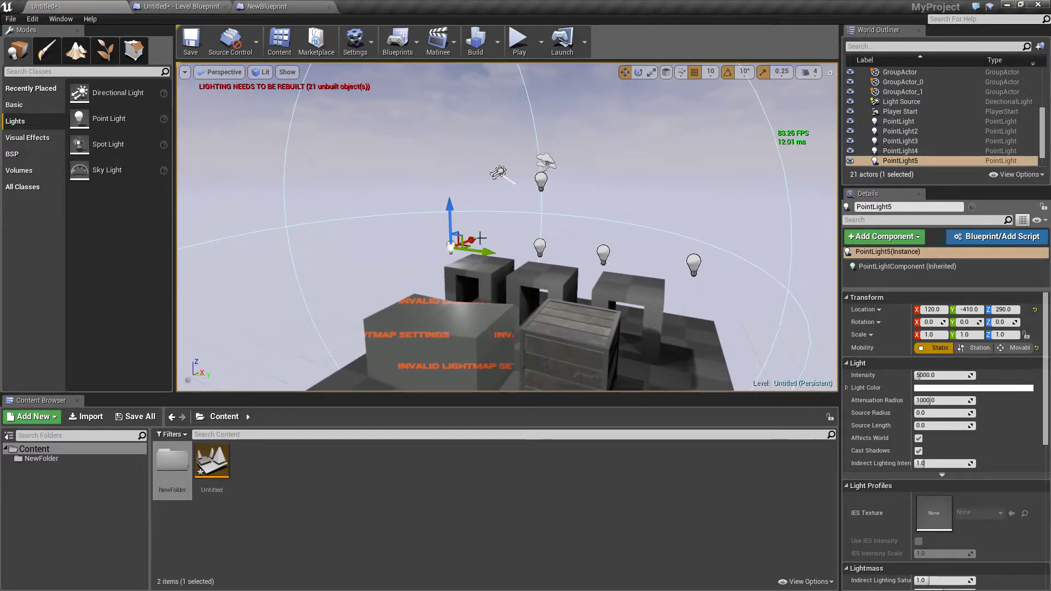
drag(473, 240, 458, 265)
drag(430, 210, 432, 249)
right_drag(432, 248, 376, 293)
key(w)
key(a)
key(d)
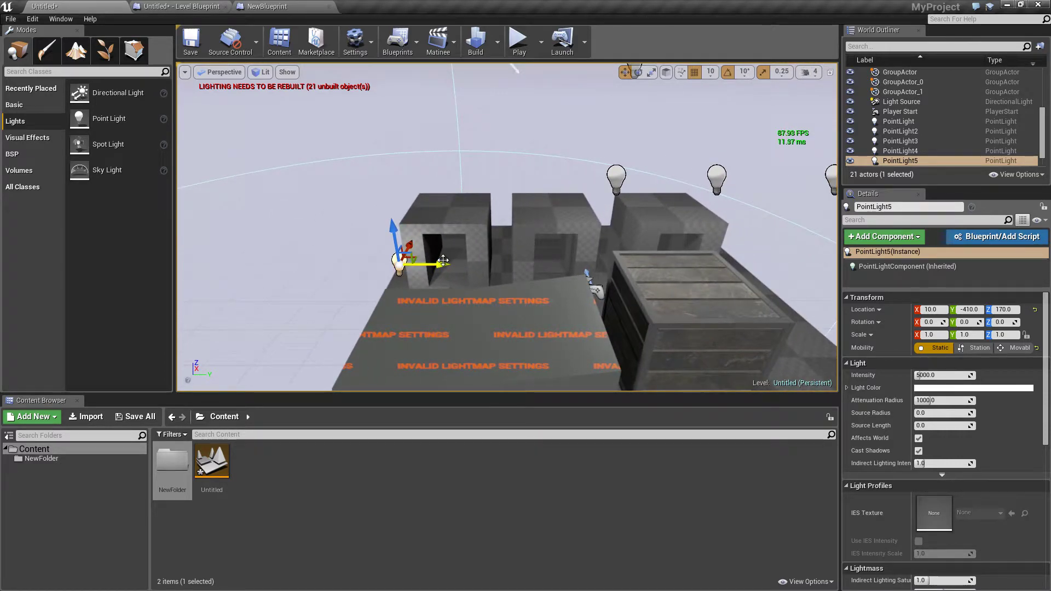
Step: Shift the point light to Y -320 beside the first hollow box and duplicate it to X 10, Y -80, Z 150
drag(443, 261, 486, 261)
key(d)
right_drag(485, 261, 422, 264)
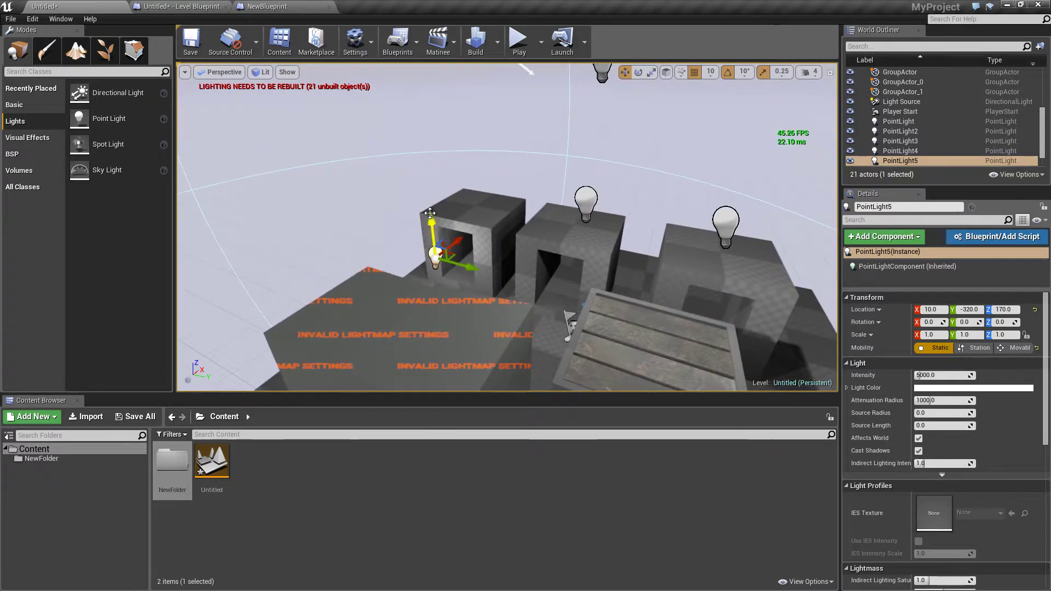
drag(431, 215, 588, 297)
right_drag(422, 268, 460, 290)
key(s)
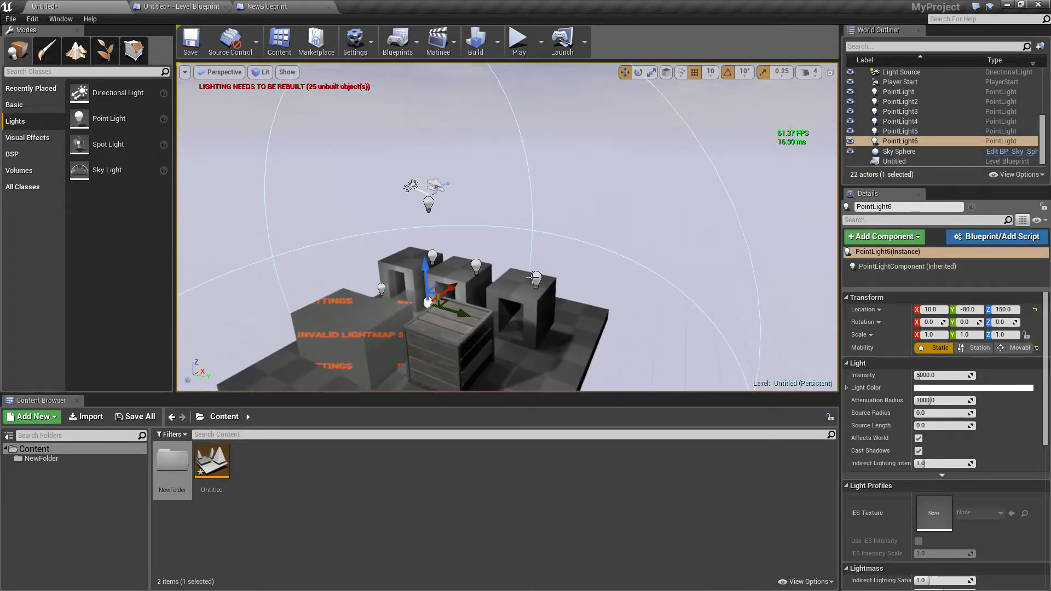
Step: Select all six point lights in the level and delete them
ctrl+click(536, 279)
ctrl+click(477, 265)
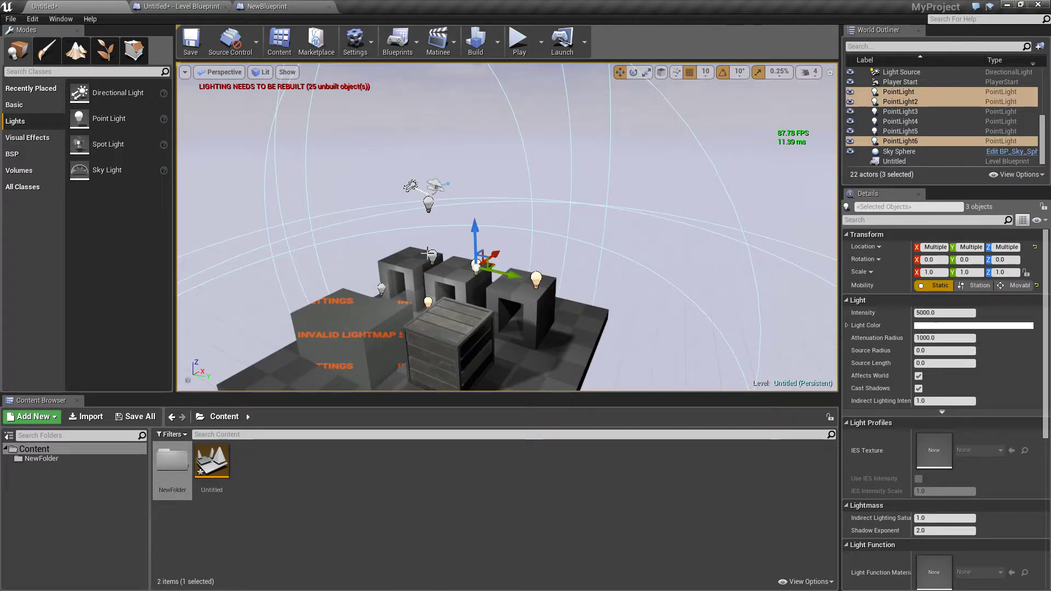
ctrl+click(432, 256)
ctrl+click(381, 288)
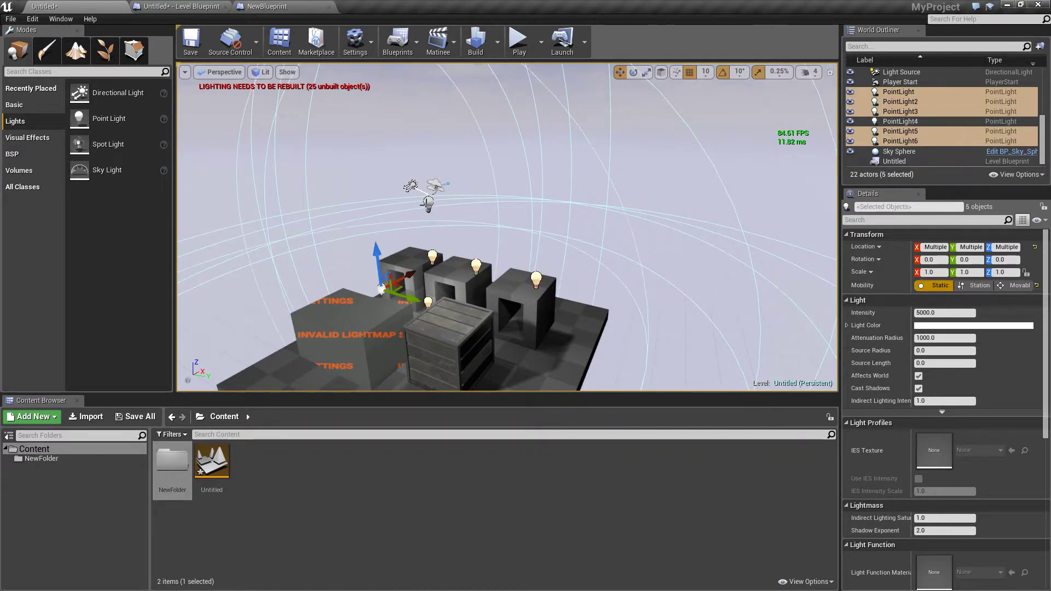
ctrl+click(429, 205)
key(Delete)
Step: Place a spot light above the boxes at about X 160, Y -200, Z 690 and delete it
right_drag(460, 259, 427, 268)
drag(107, 145, 362, 190)
drag(615, 235, 566, 200)
drag(531, 145, 683, 188)
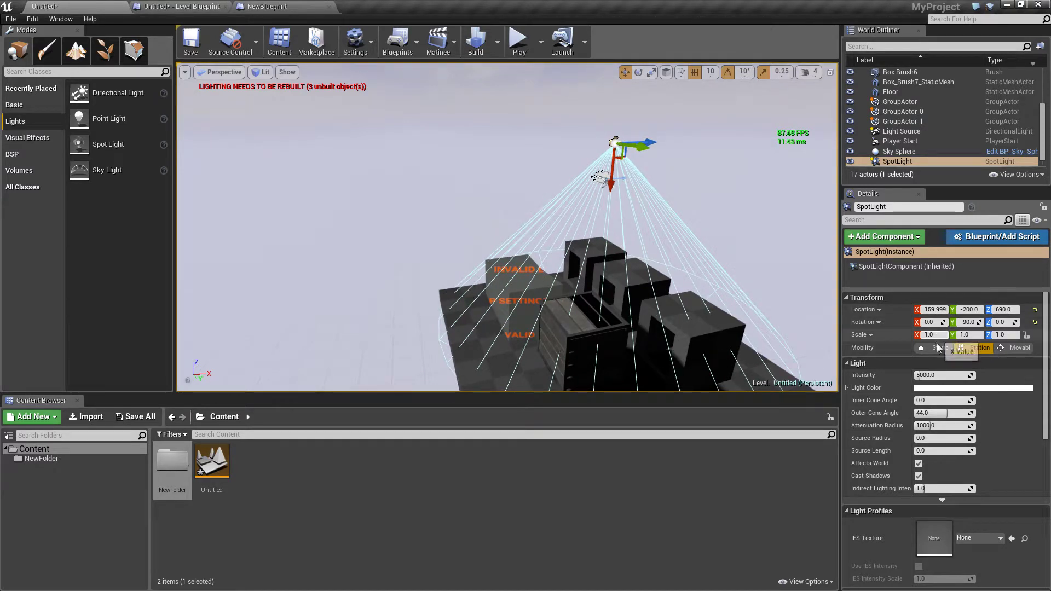
right_drag(398, 176, 435, 180)
key(Delete)
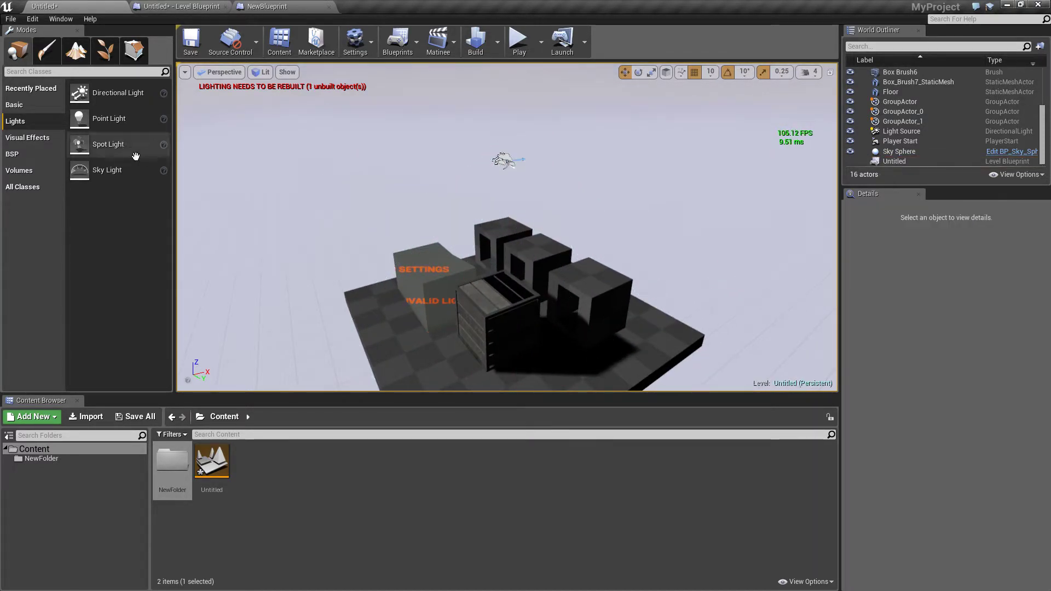
Step: Place a sky light at X -390, Y 200, Z 540 and set its light color to blue, hex 1D58FFFF
drag(83, 180, 410, 218)
mouse_move(587, 195)
right_down()
mouse_move(572, 118)
mouse_move(580, 240)
mouse_move(574, 192)
mouse_move(593, 204)
right_up()
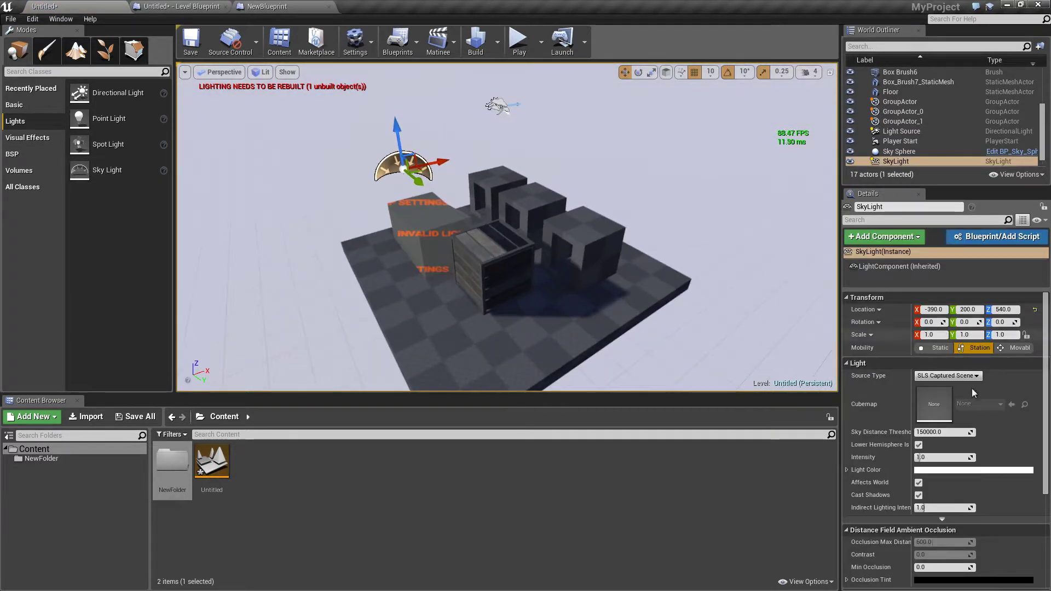
click(962, 471)
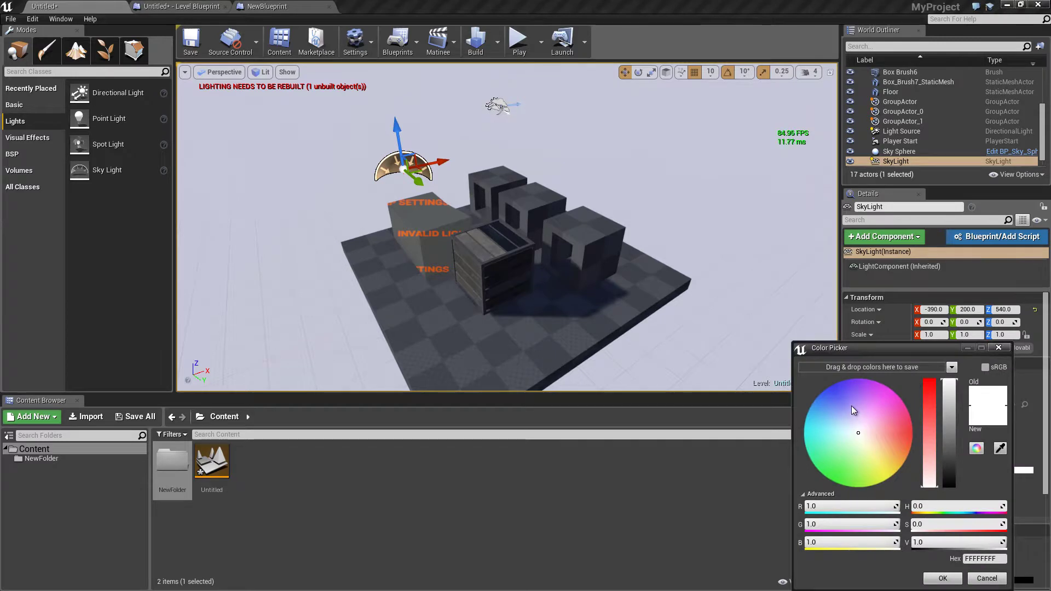
click(824, 400)
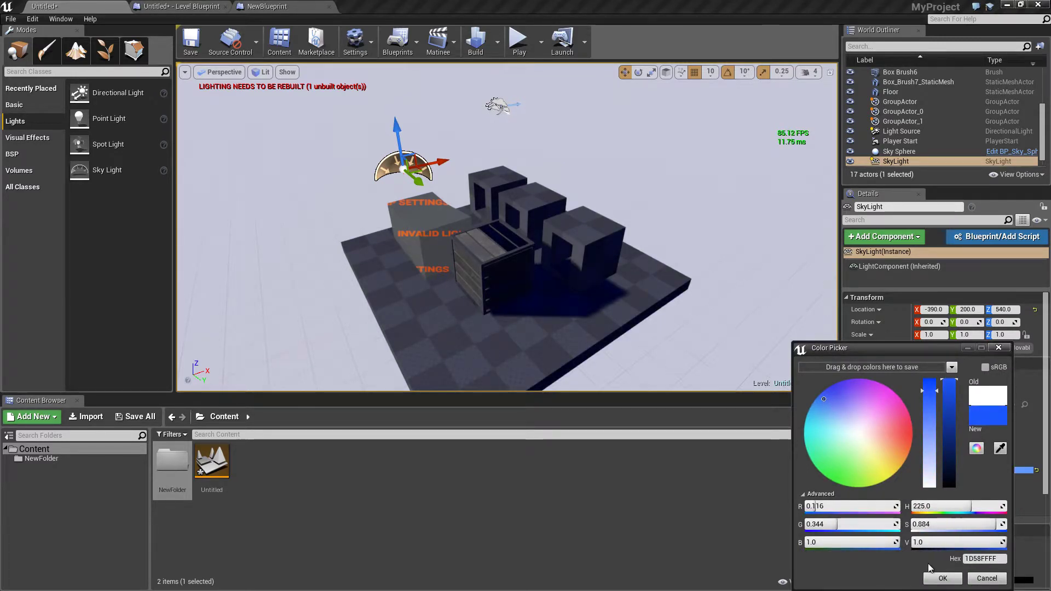
click(935, 581)
Step: Change the sky light's color to a pale yellow by adjusting its hue, saturation and brightness
right_drag(559, 230, 613, 189)
key(w)
key(w)
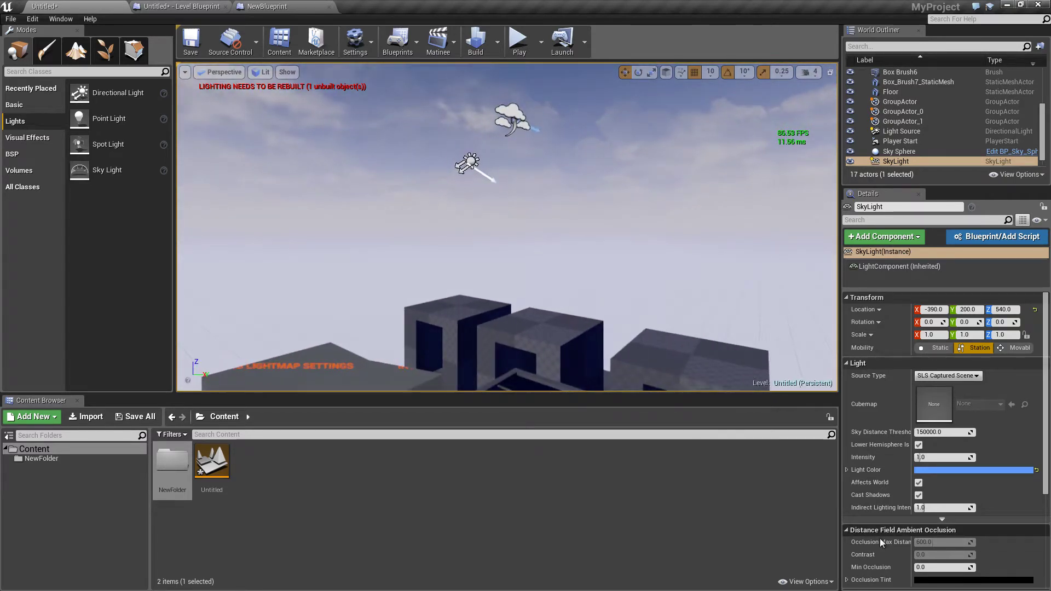
click(942, 468)
drag(855, 444, 867, 460)
right_drag(617, 343, 553, 282)
key(s)
drag(865, 455, 860, 458)
right_drag(673, 312, 770, 378)
drag(911, 438, 907, 446)
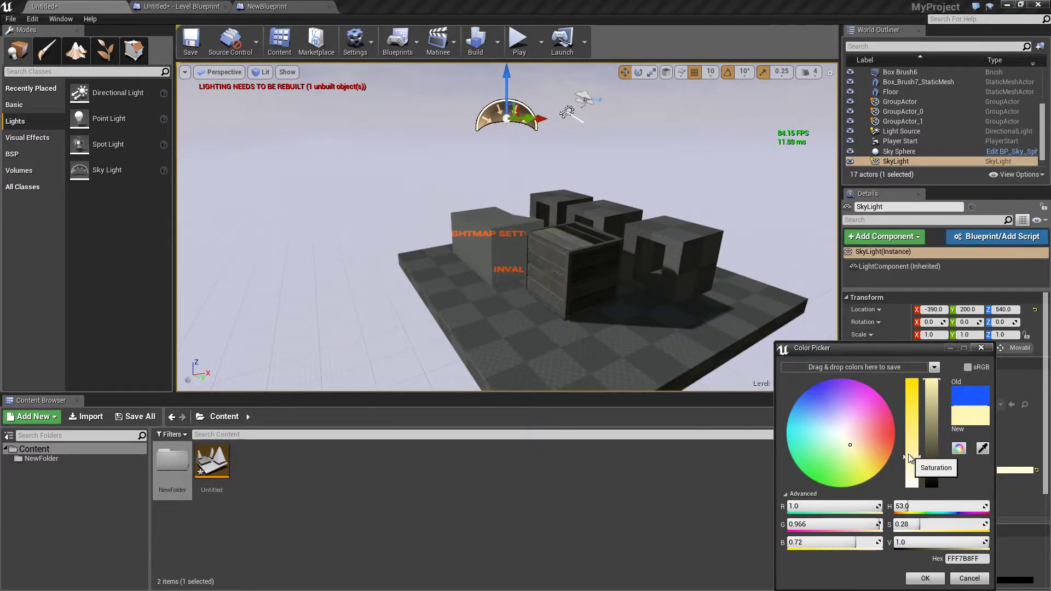
drag(930, 389, 922, 355)
Step: Delete the sky light from the level
click(400, 208)
right_drag(396, 199, 410, 186)
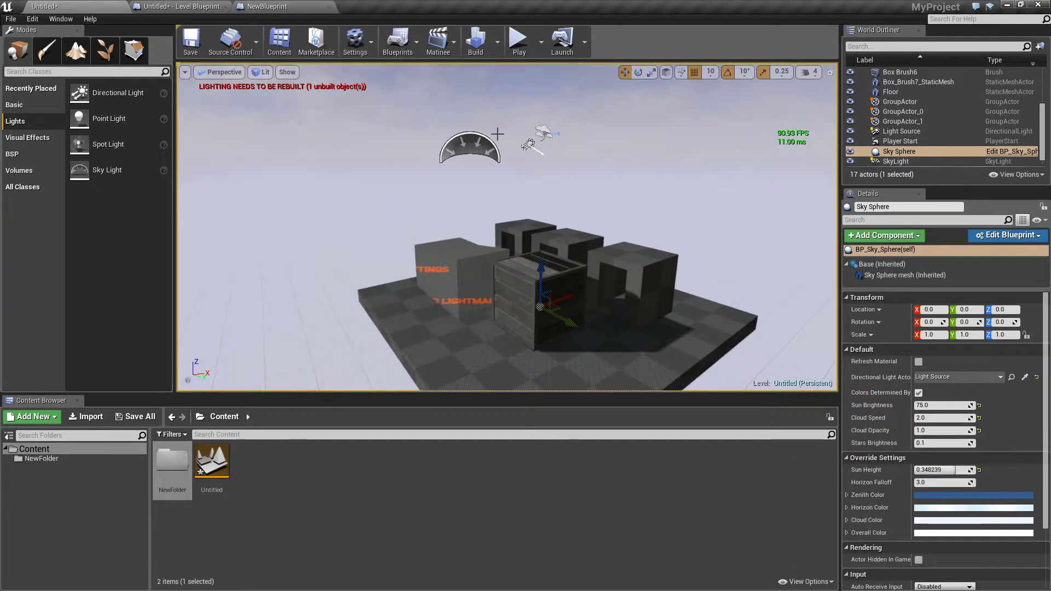
click(451, 147)
right_drag(451, 146, 444, 172)
key(Delete)
Step: Discard a newly placed directional light and delete the level's original Light Source, accepting that another actor references it
drag(104, 94, 537, 200)
key(Delete)
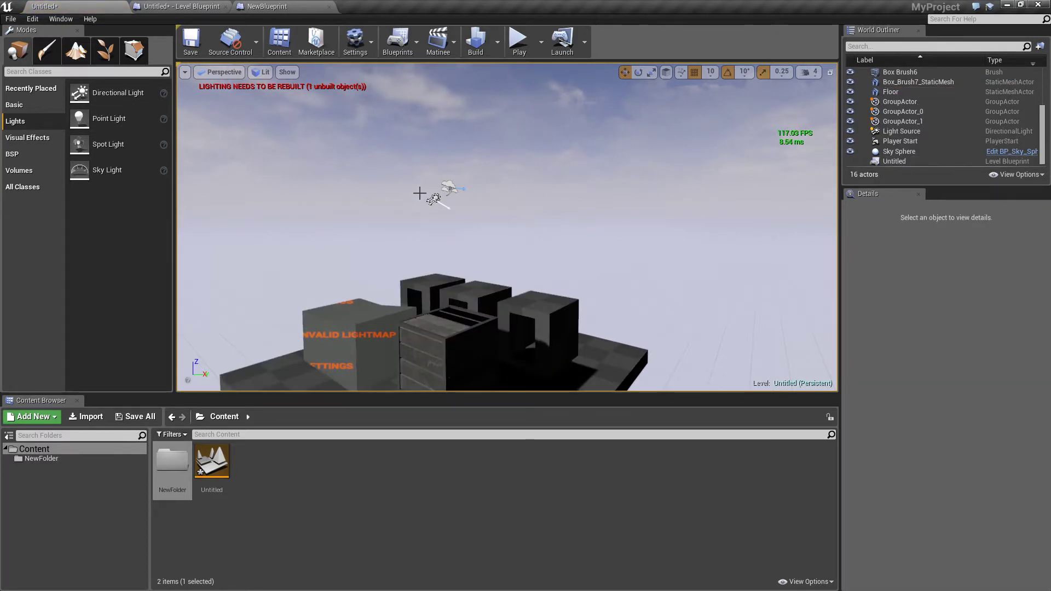
click(432, 196)
key(Delete)
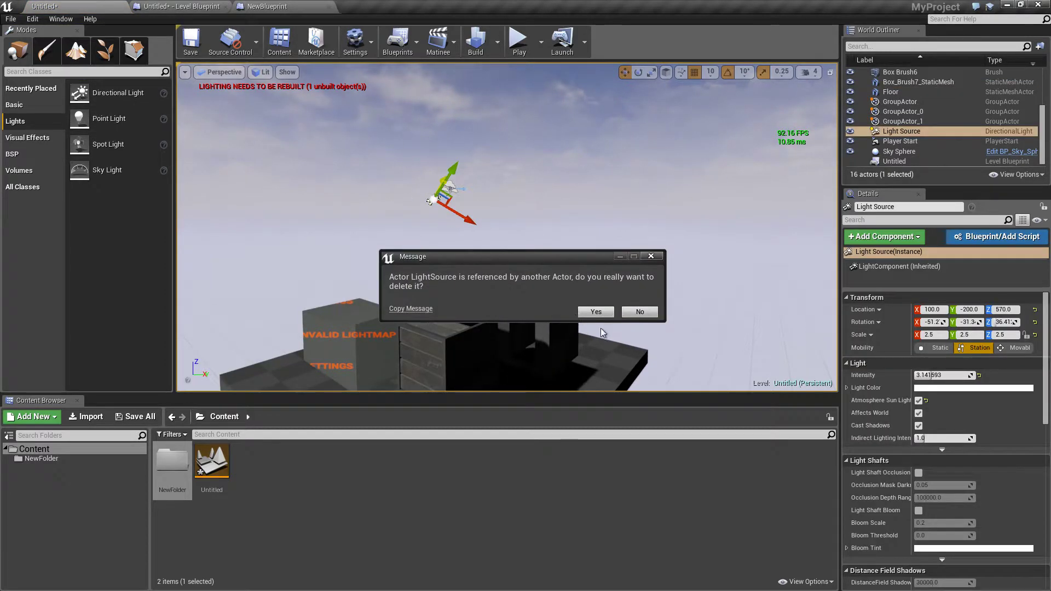
click(585, 313)
Step: Place a new directional light above the boxes and move it to about X -106, Y 160, Z 688
right_drag(548, 197, 520, 232)
drag(127, 96, 548, 178)
right_drag(548, 177, 619, 140)
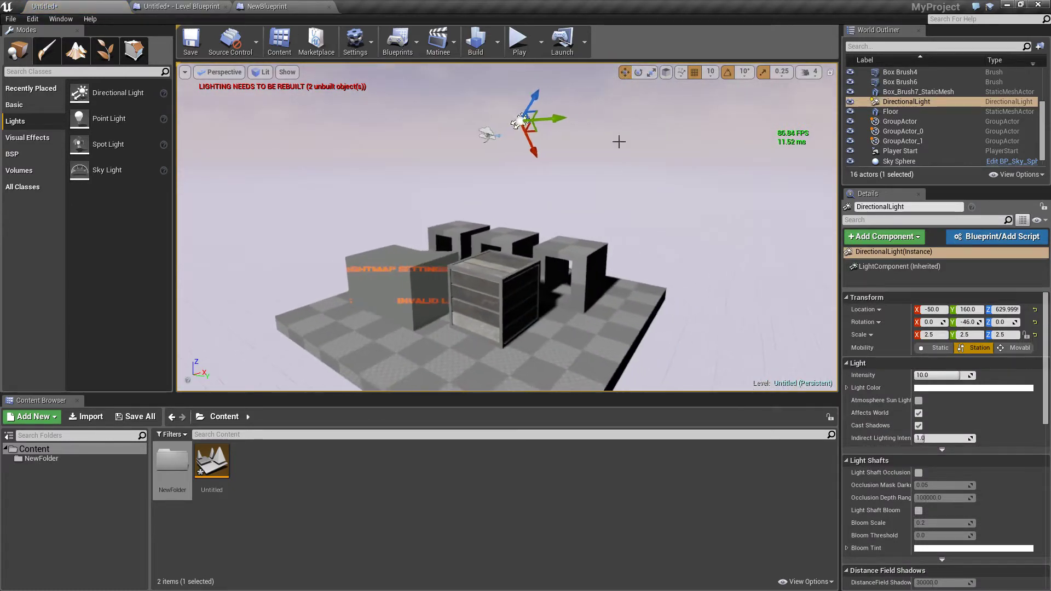
key(e)
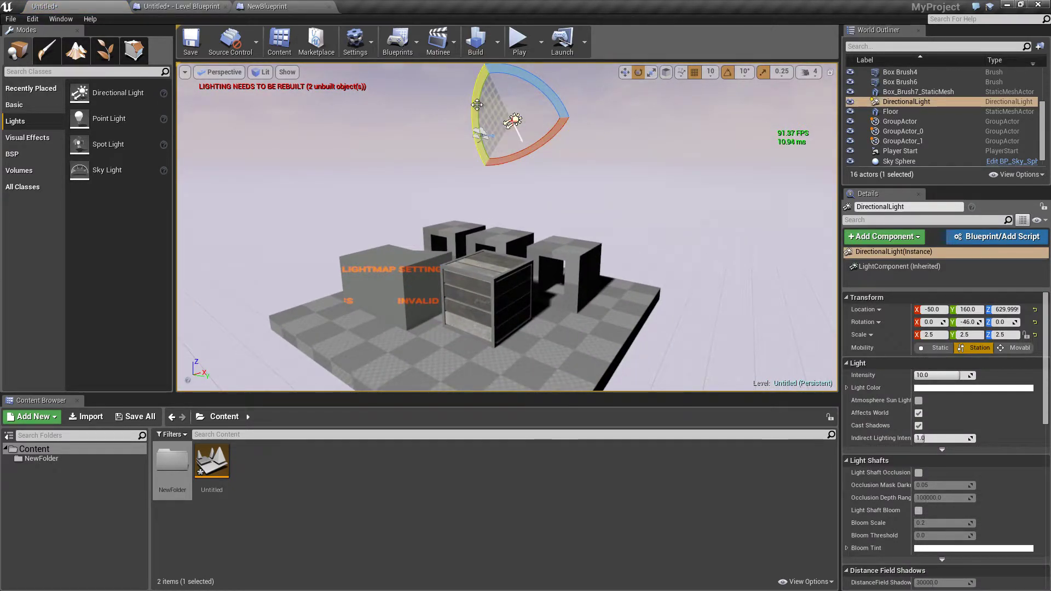
key(w)
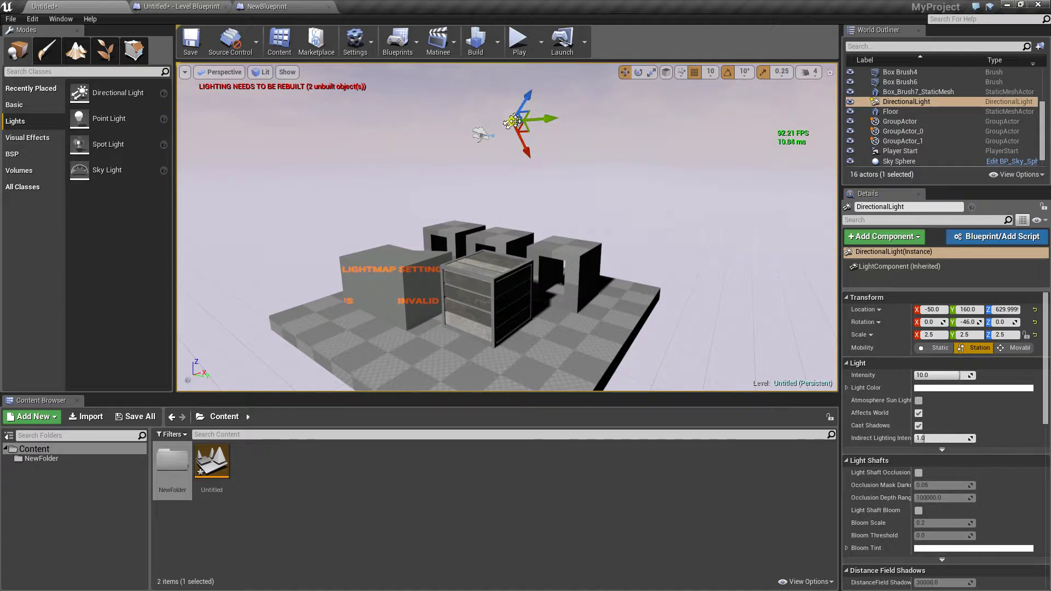
drag(518, 152, 651, 351)
drag(605, 291, 497, 99)
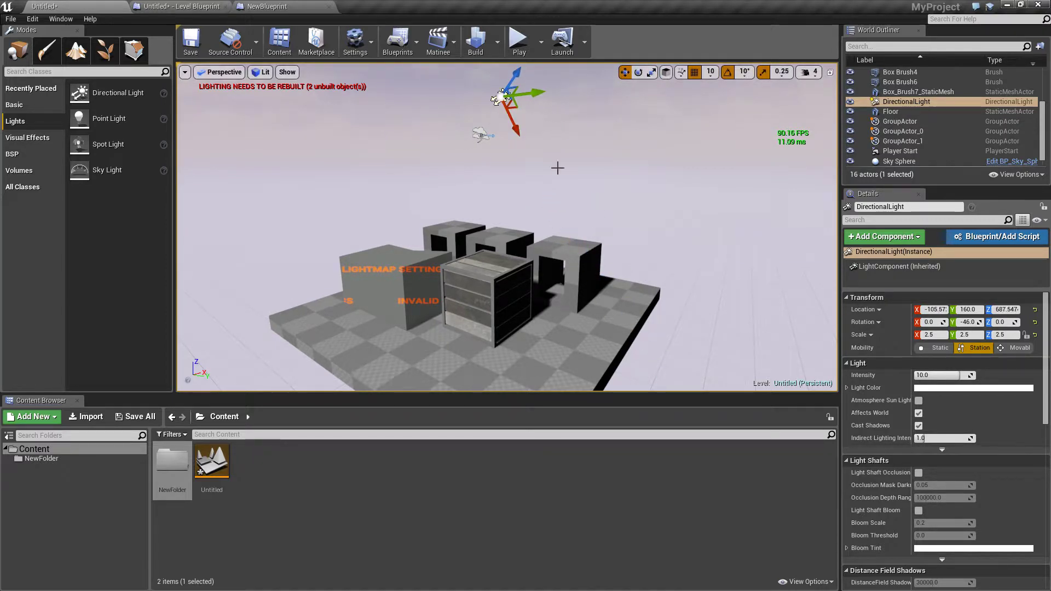
Step: Rotate the directional light to about -35° in X, -47° in Y and 46° in Z
right_drag(602, 142, 526, 141)
key(e)
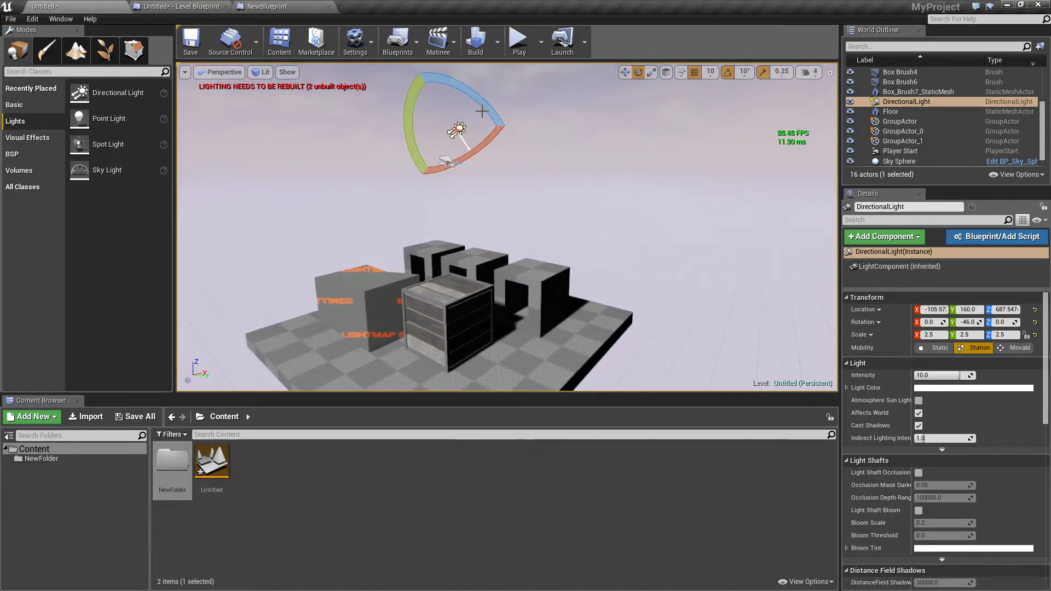
drag(485, 105, 464, 138)
mouse_move(396, 127)
mouse_down()
mouse_move(400, 144)
mouse_move(392, 126)
mouse_up()
drag(470, 186, 444, 220)
right_drag(445, 226, 571, 331)
key(s)
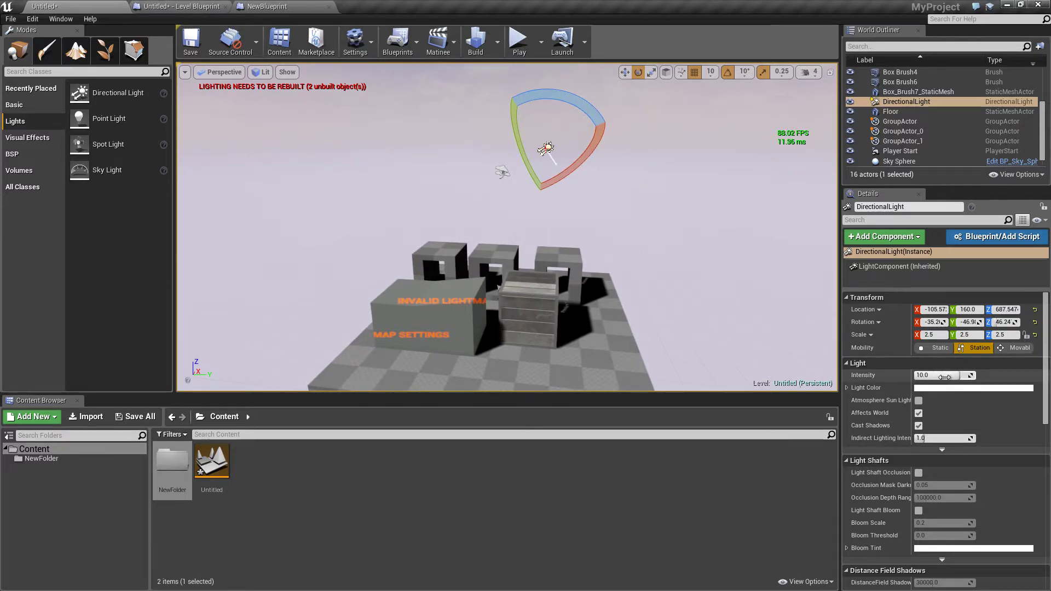
Step: Try an intensity of about 2.23 and light color 9F95FFFF on the directional light, and reset both to their defaults
drag(938, 375, 918, 375)
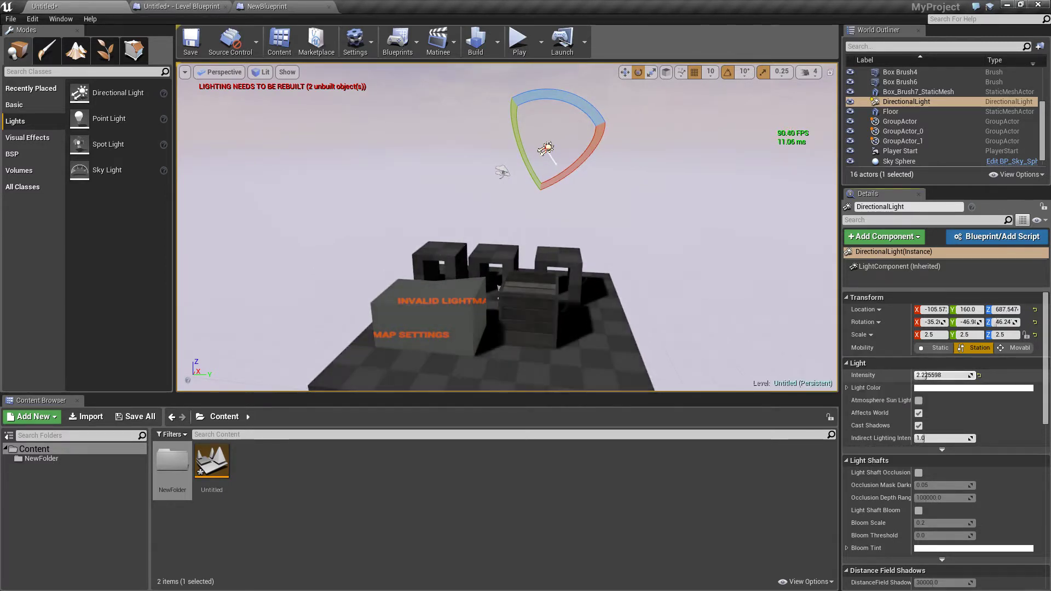
click(938, 389)
drag(821, 407, 829, 413)
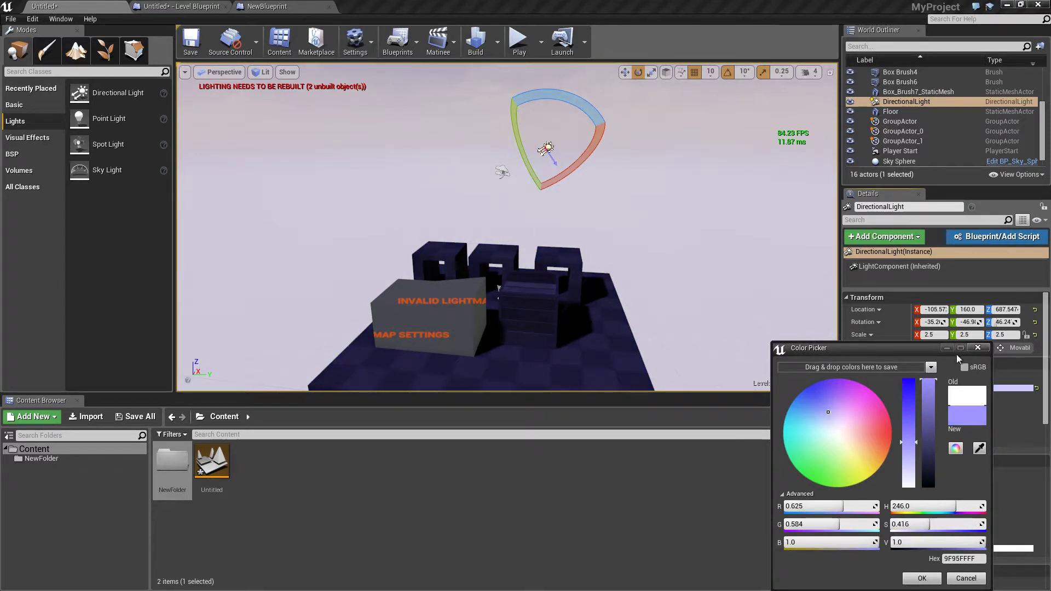
click(978, 348)
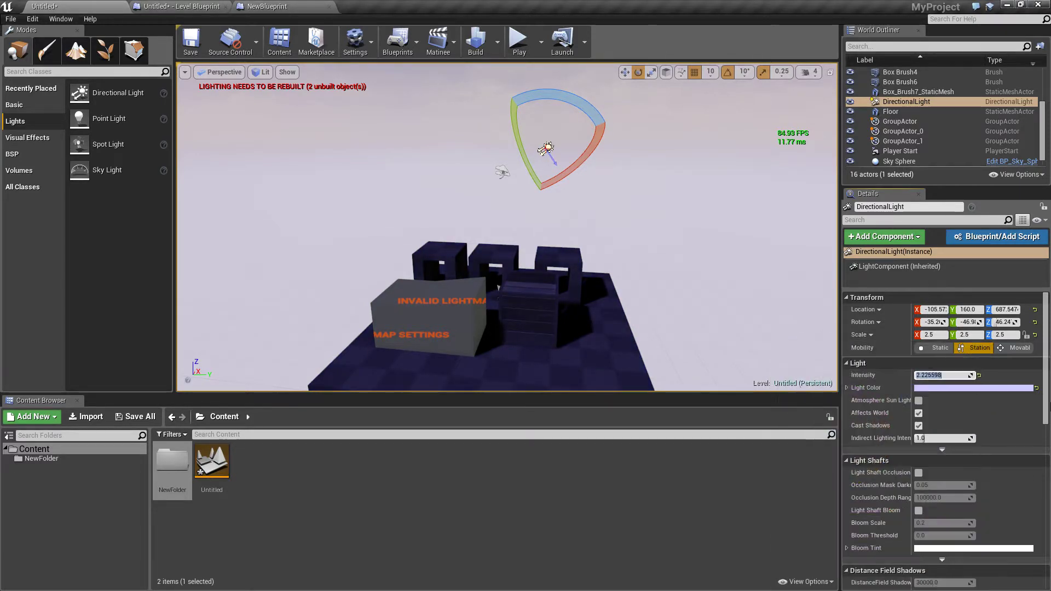
click(1035, 388)
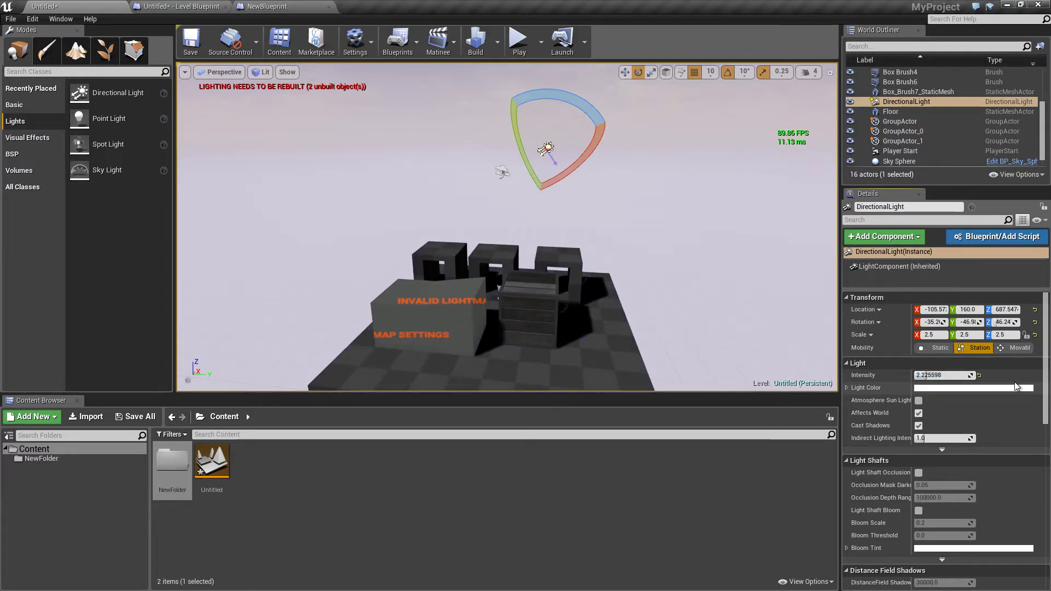
click(980, 376)
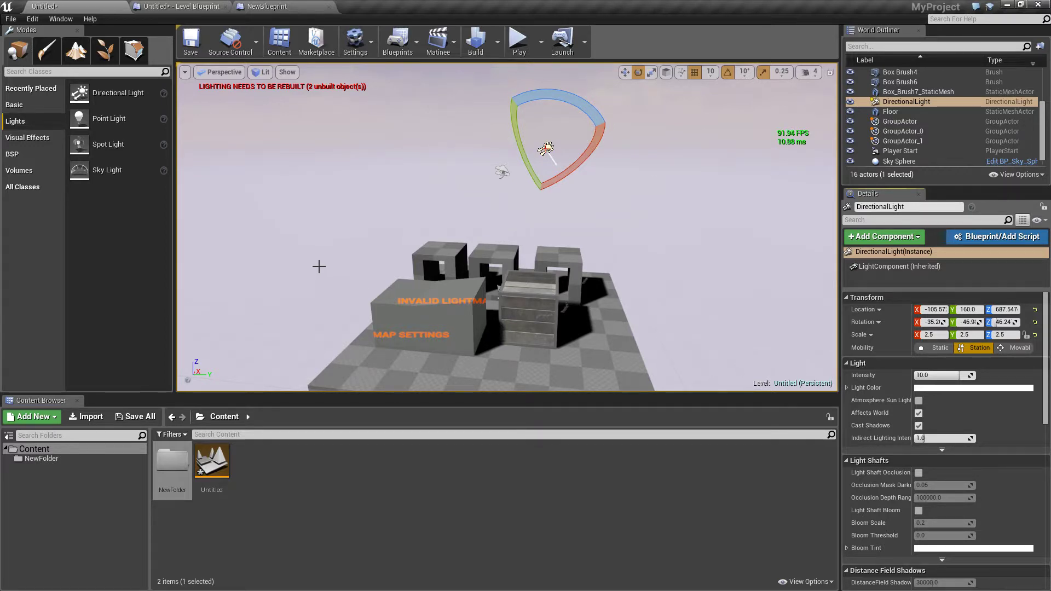
Step: Show the Visual Effects actors available for placement
click(17, 140)
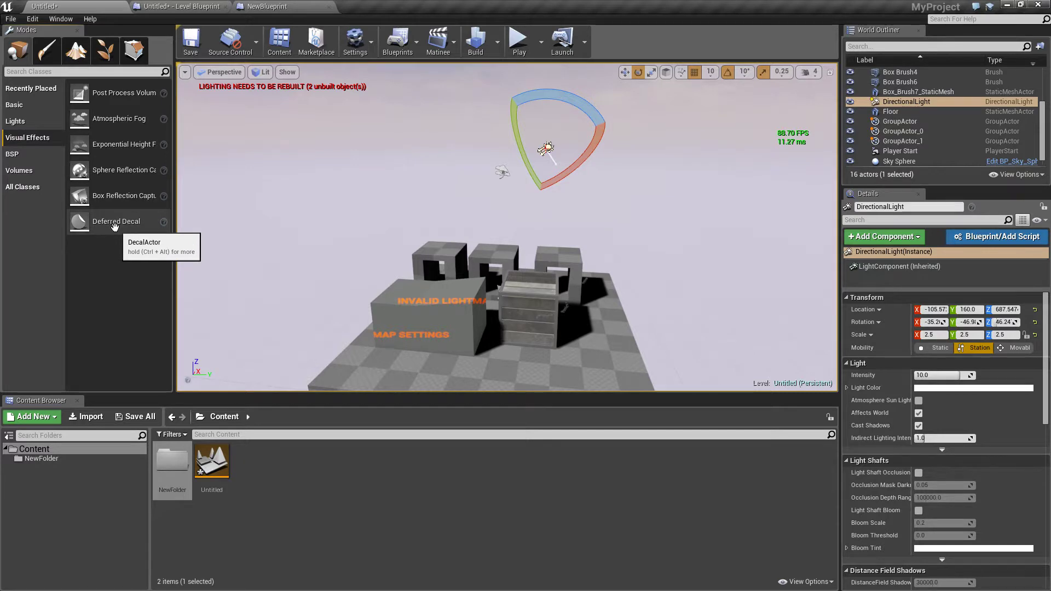
Step: Place a deferred decal beside the large grey box, at about X -370, Y -290, Z 20
drag(114, 226, 395, 362)
right_drag(396, 362, 417, 400)
right_drag(449, 241, 396, 240)
key(d)
key(r)
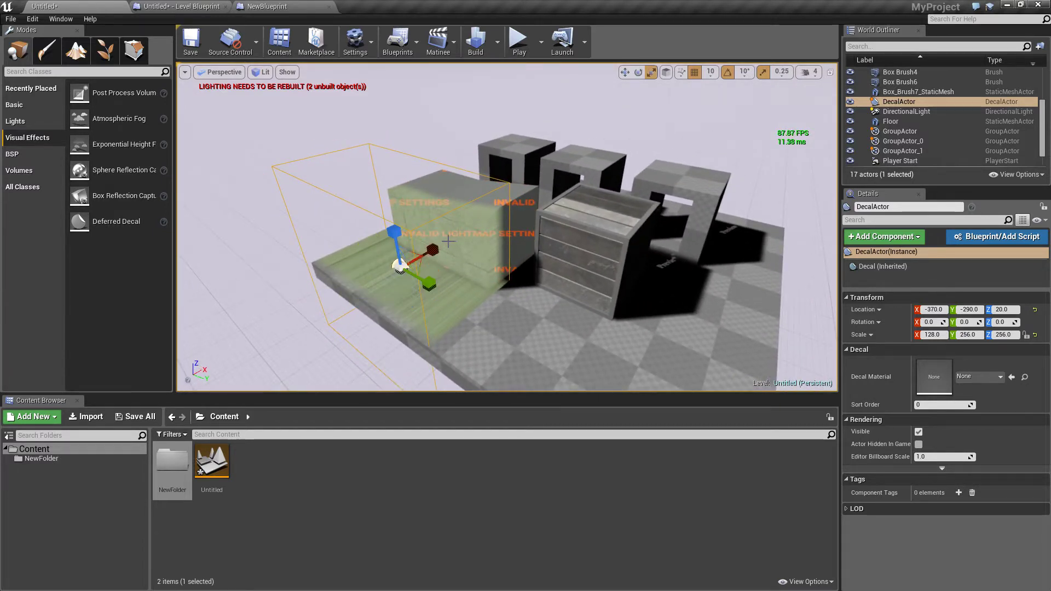
Step: Rotate the decal to about -80° in Y so it projects onto the floor
key(e)
drag(425, 245, 416, 344)
click(312, 169)
mouse_move(313, 169)
right_down()
mouse_move(323, 189)
mouse_move(378, 184)
mouse_move(306, 178)
right_up()
key(w)
key(s)
click(482, 247)
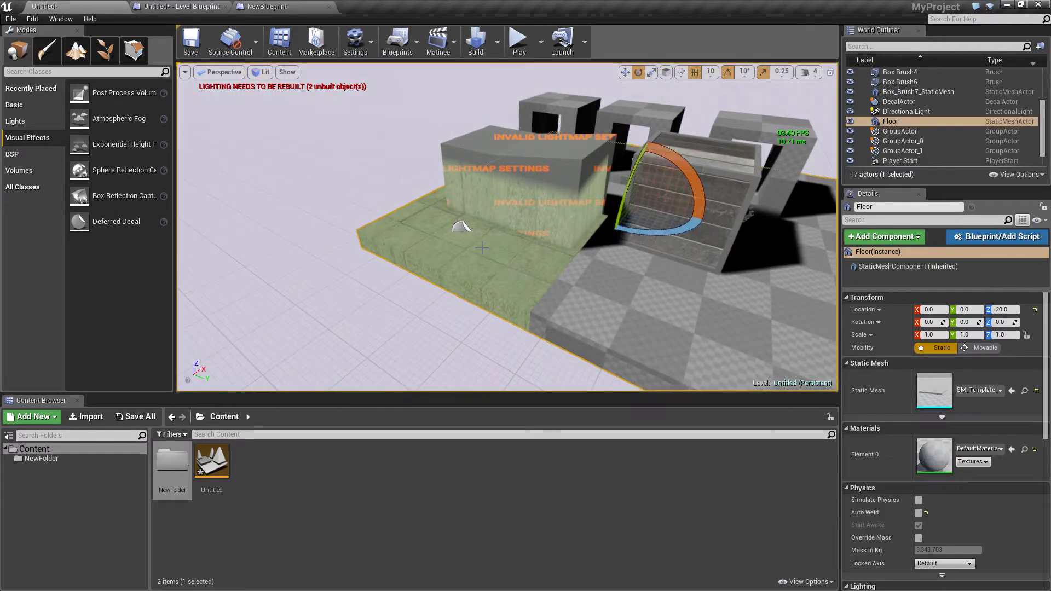
Step: Assign Metal_Box_0_0_1_albedo_Mat as the decal's material and inspect the decal on the floor and box
click(461, 227)
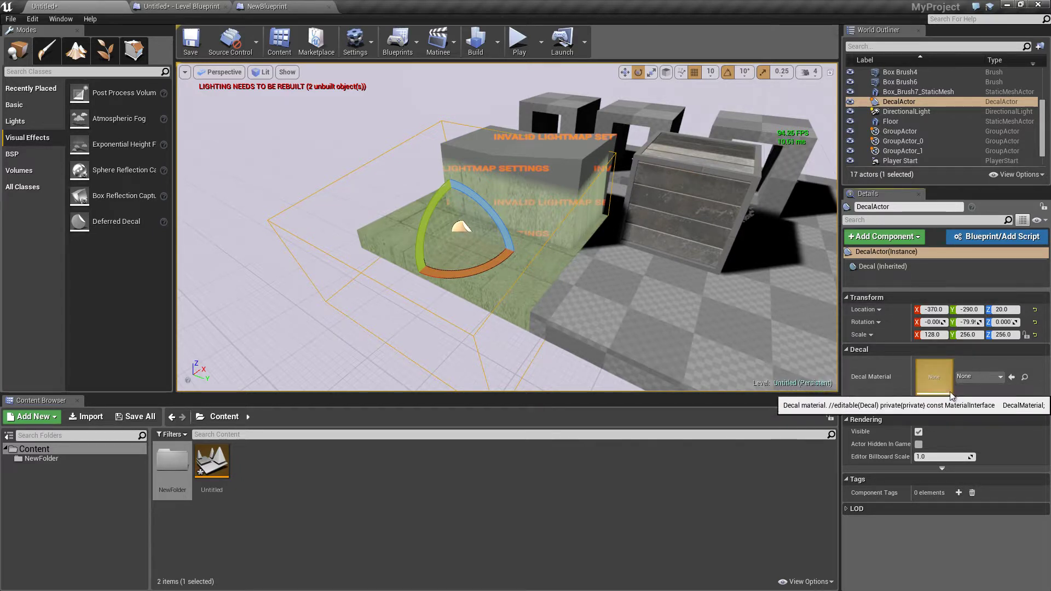
click(983, 377)
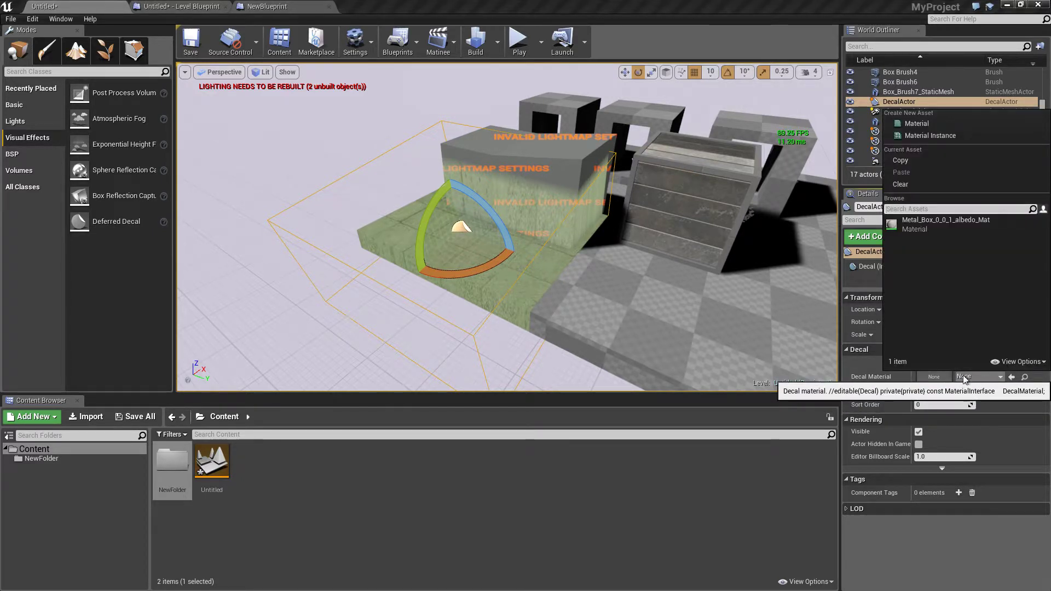
click(919, 224)
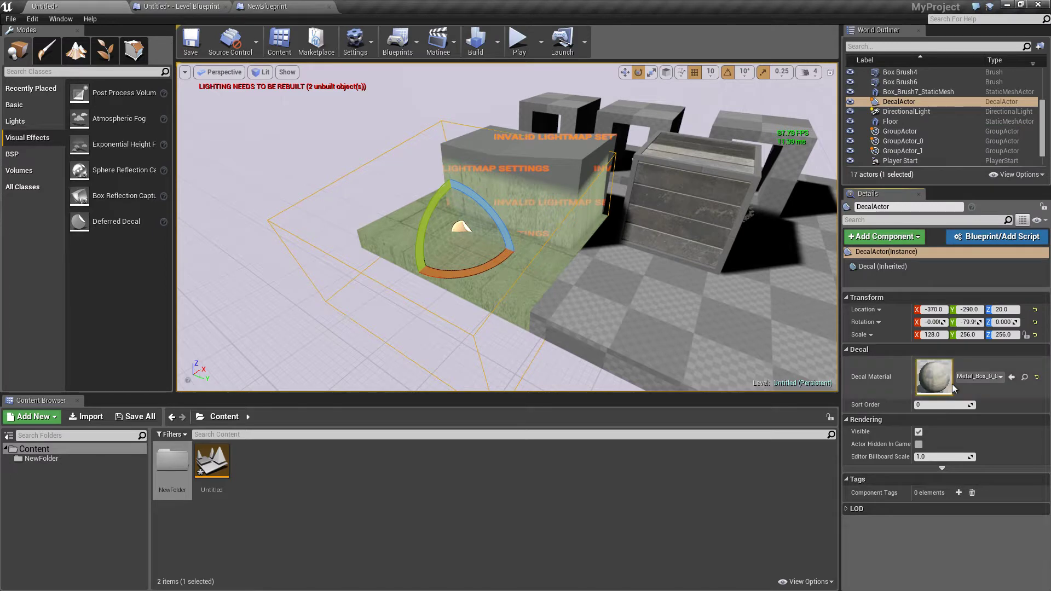
right_drag(465, 271, 438, 272)
key(w)
key(s)
click(284, 300)
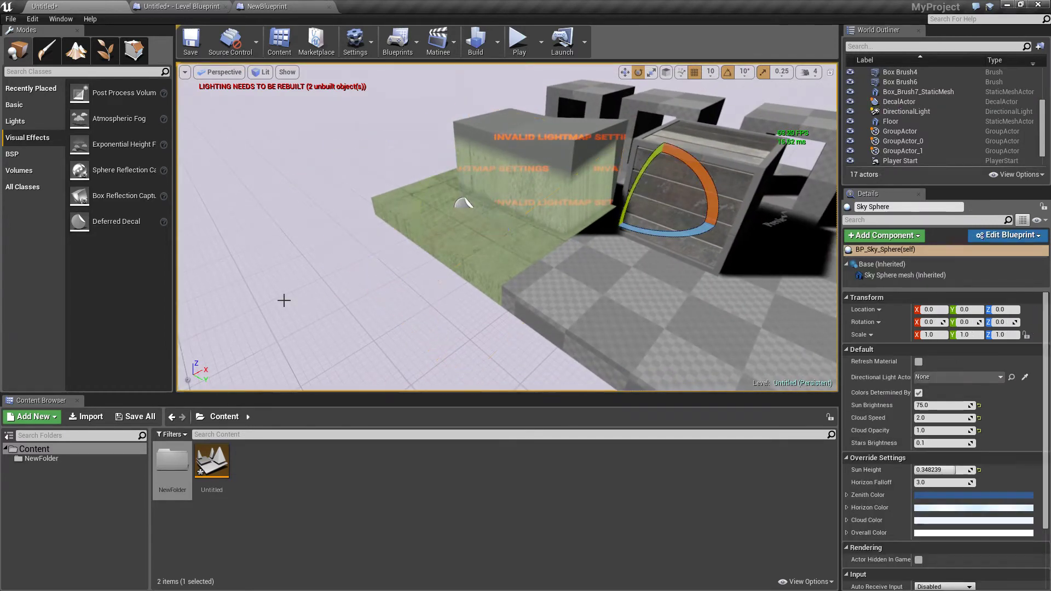
click(464, 203)
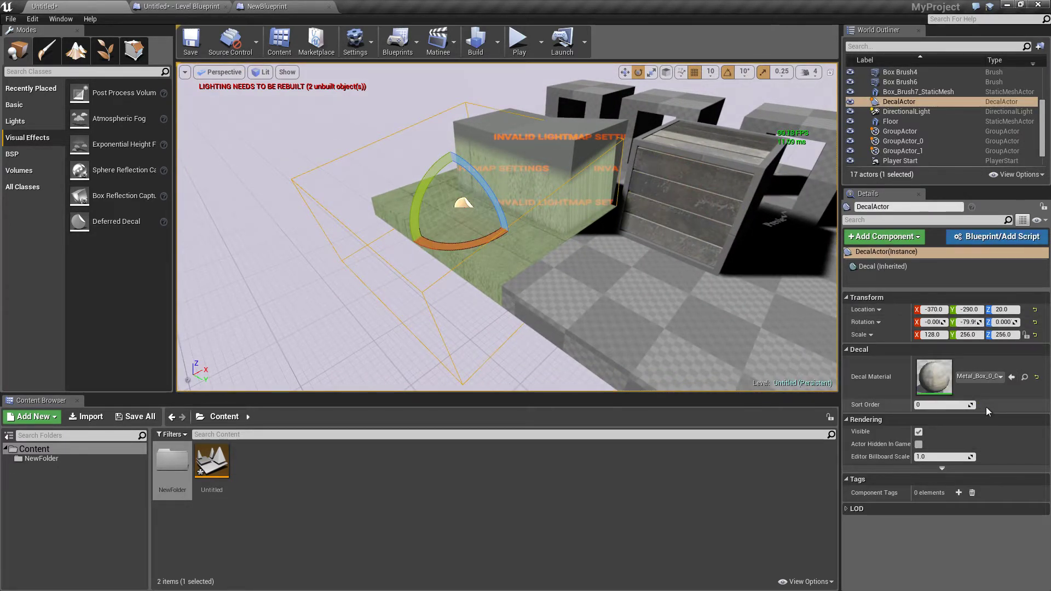
Step: Delete the decal and undo the deletion
right_drag(445, 235, 411, 219)
key(Delete)
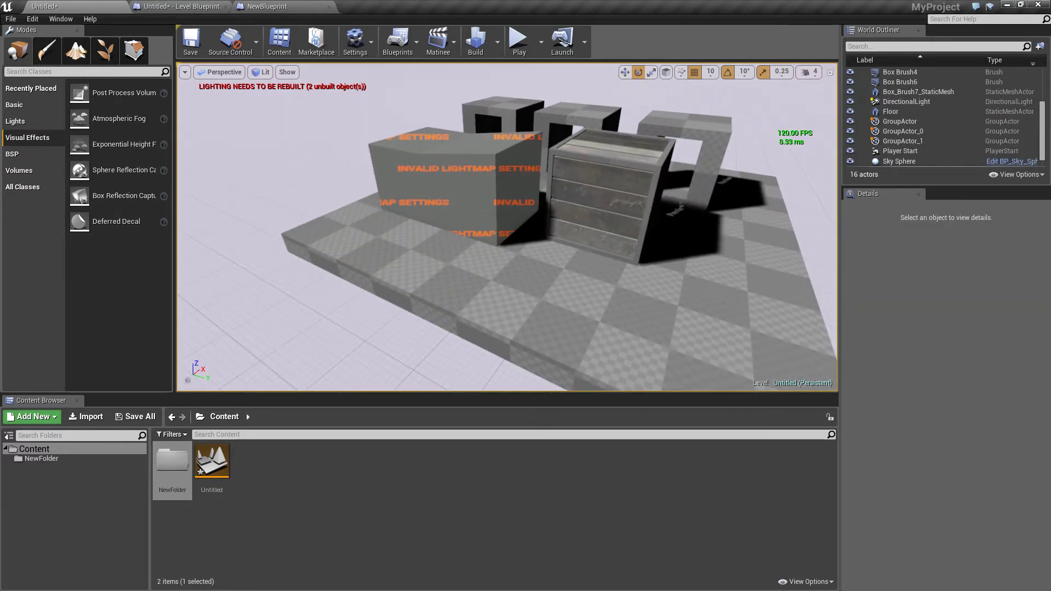
key(ctrl+z)
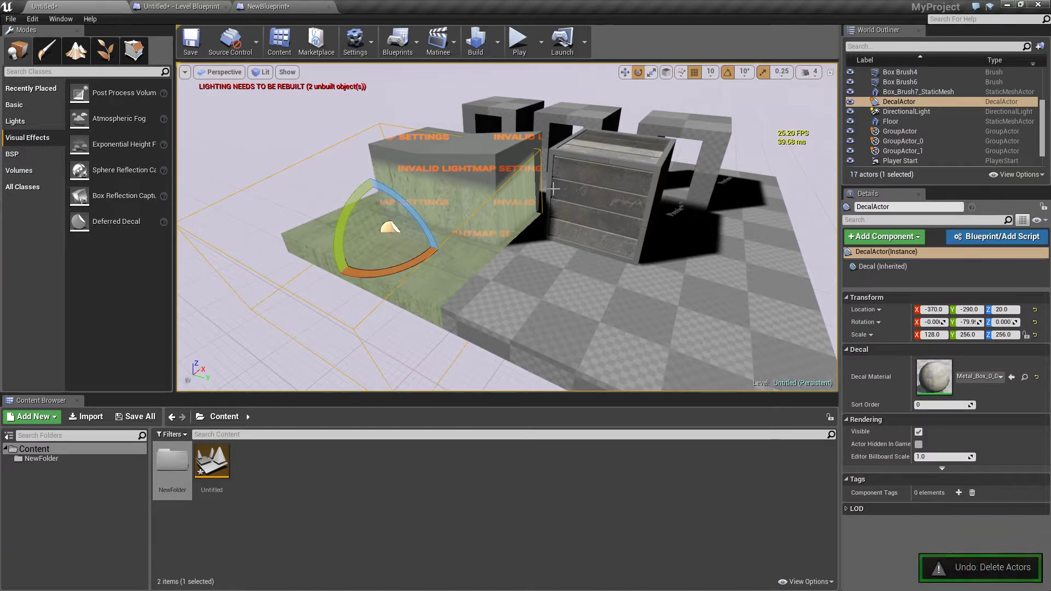
Step: Scale the decal to about -34.5 in X, and delete it from the level
key(f)
right_drag(438, 219, 580, 222)
key(s)
key(w)
key(w)
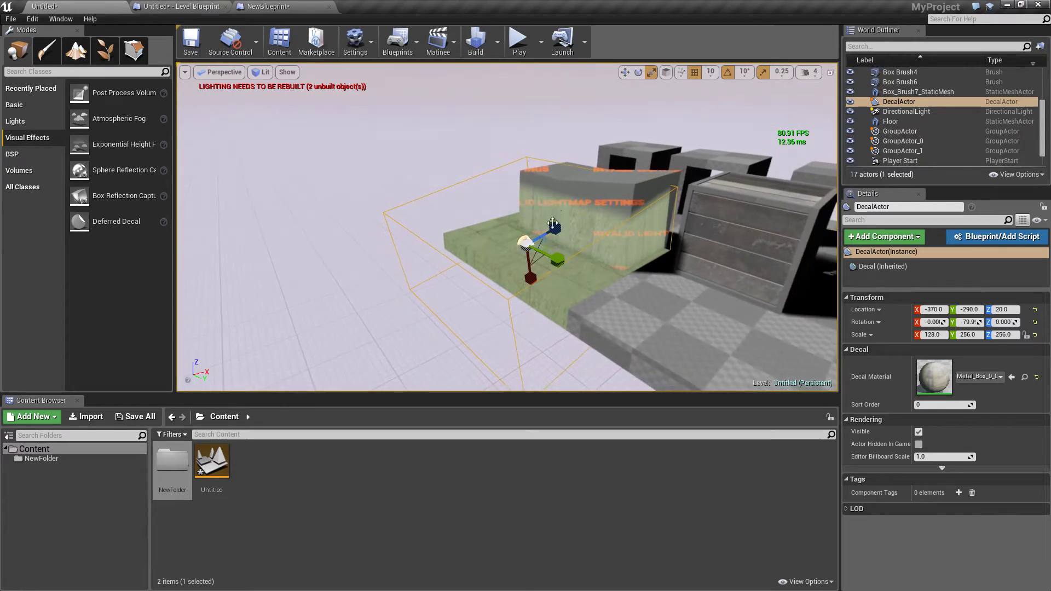
key(e)
key(r)
drag(525, 281, 526, 254)
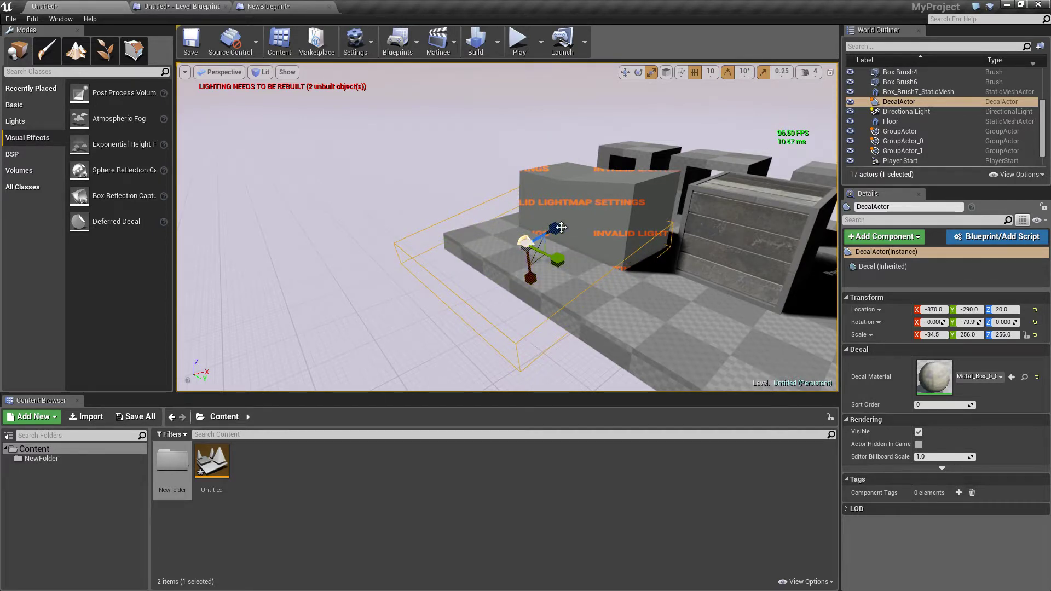
drag(534, 274, 434, 234)
key(Delete)
right_drag(393, 172, 395, 202)
key(w)
key(s)
key(d)
key(a)
key(d)
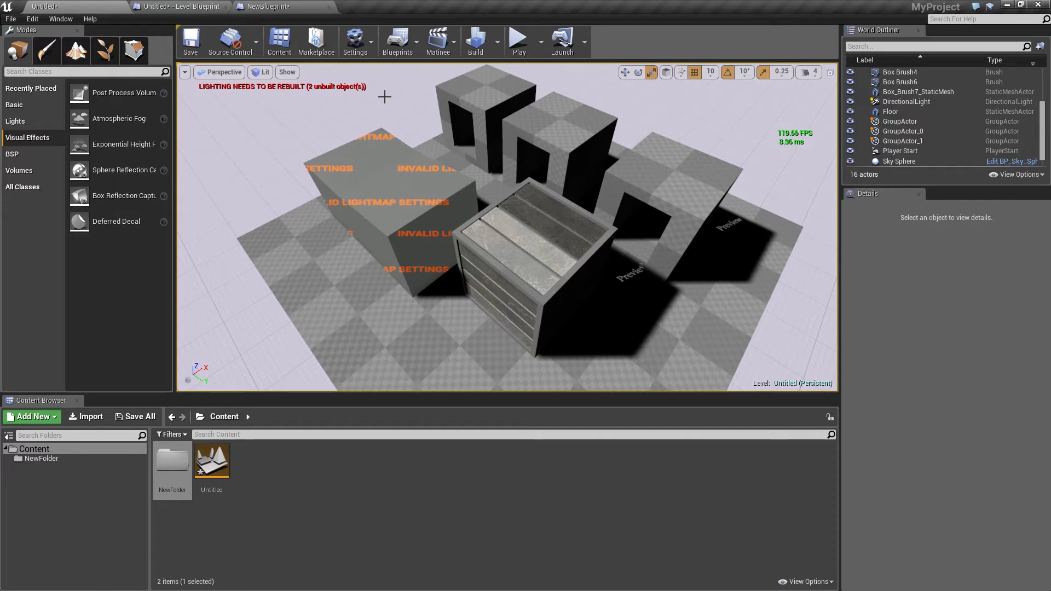
right_drag(536, 212, 596, 184)
key(w)
key(a)
key(s)
key(a)
right_drag(368, 218, 405, 202)
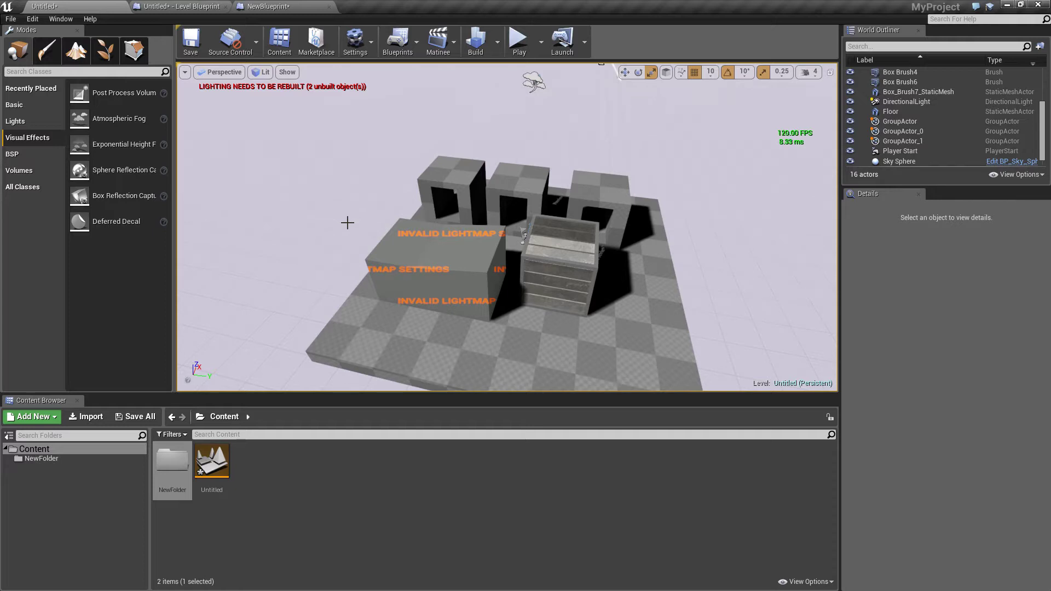
Step: Look through the Volumes actors available for placement, and list all placeable classes
click(21, 170)
scroll(115, 159, down, 3)
scroll(114, 159, up, 3)
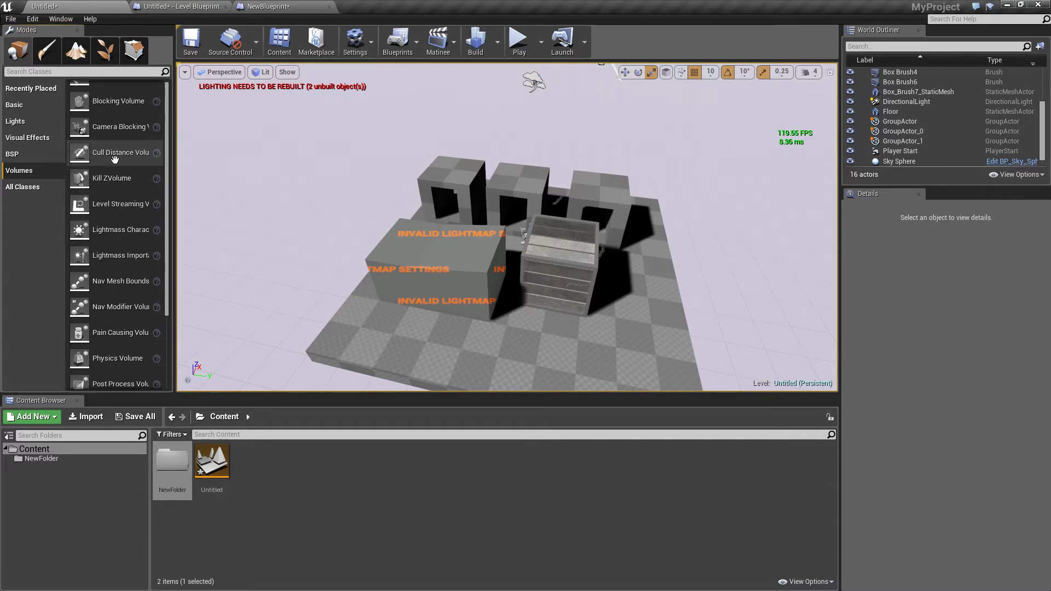
click(22, 186)
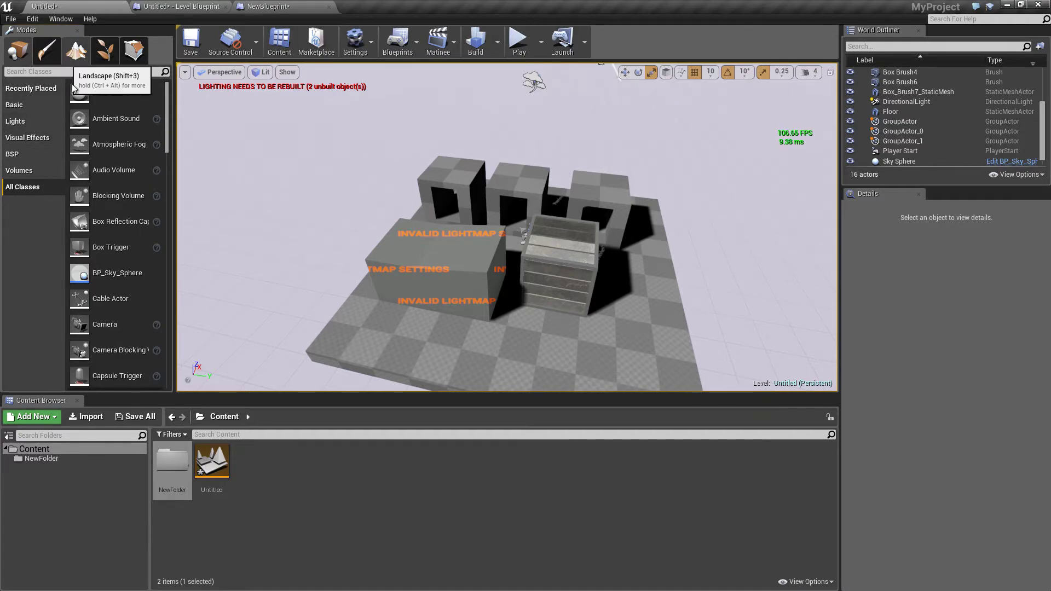
Step: Look at the new landscape settings and grid, and at the vertex paint settings
click(75, 53)
right_drag(453, 209, 388, 216)
mouse_move(507, 227)
right_down()
mouse_move(603, 175)
mouse_move(684, 177)
mouse_move(501, 181)
mouse_move(501, 197)
right_up()
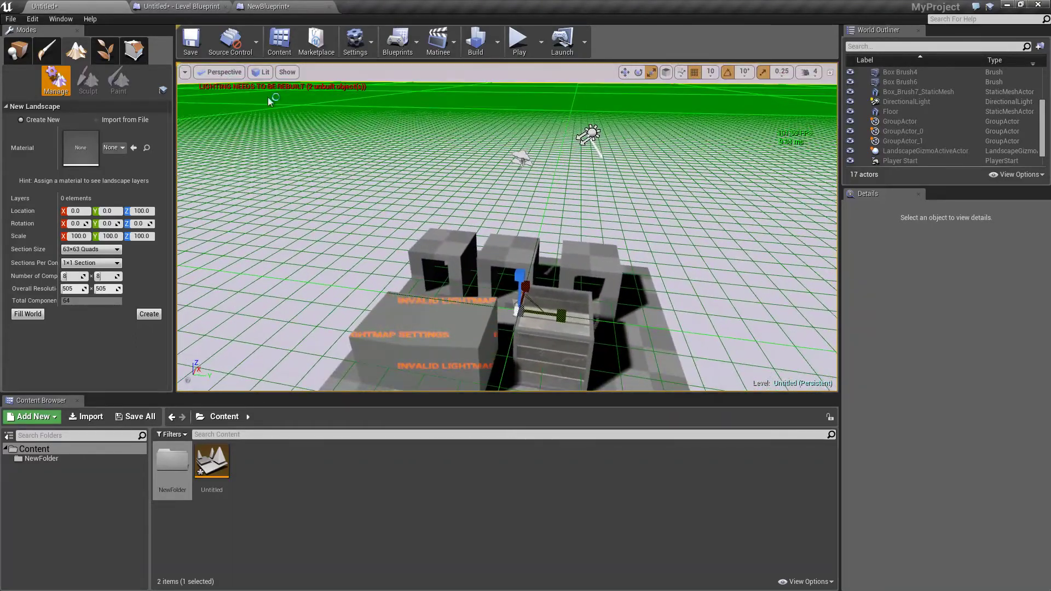
click(46, 49)
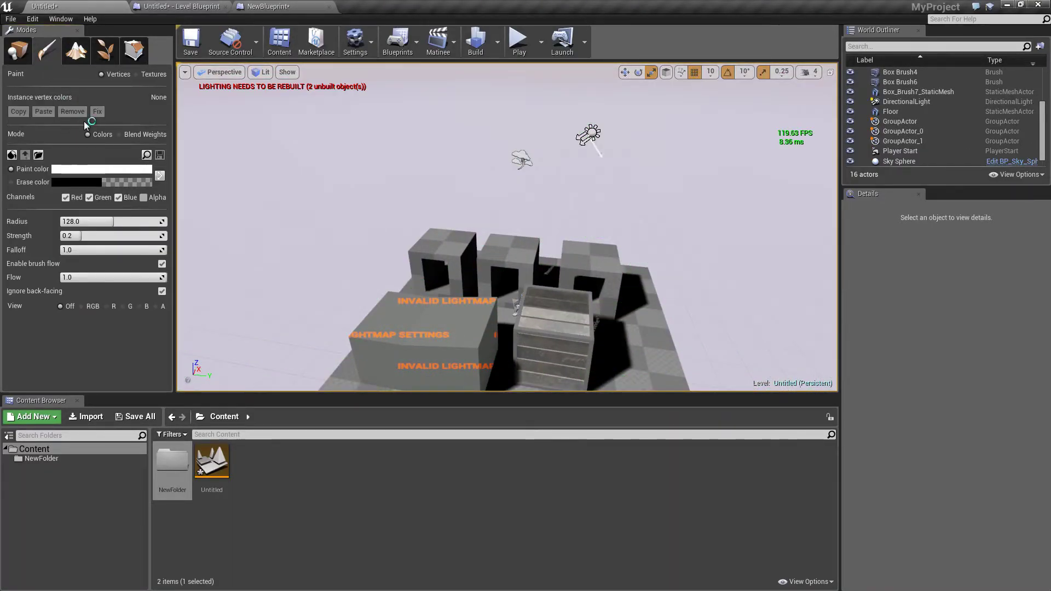
right_drag(501, 197, 514, 219)
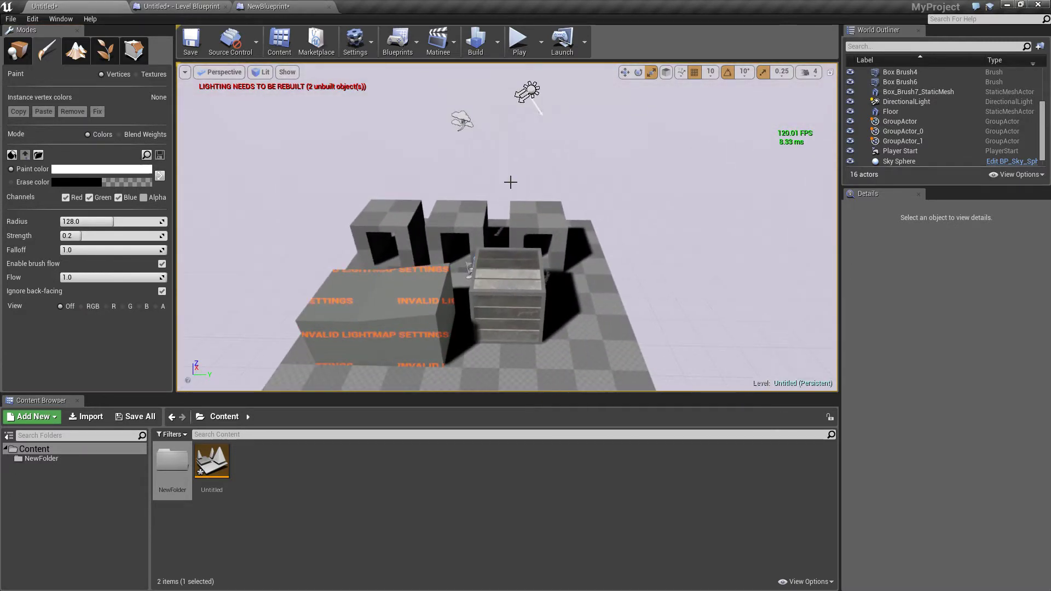
Step: Look at the foliage painting settings, and return to the Basic actors for placement
click(105, 50)
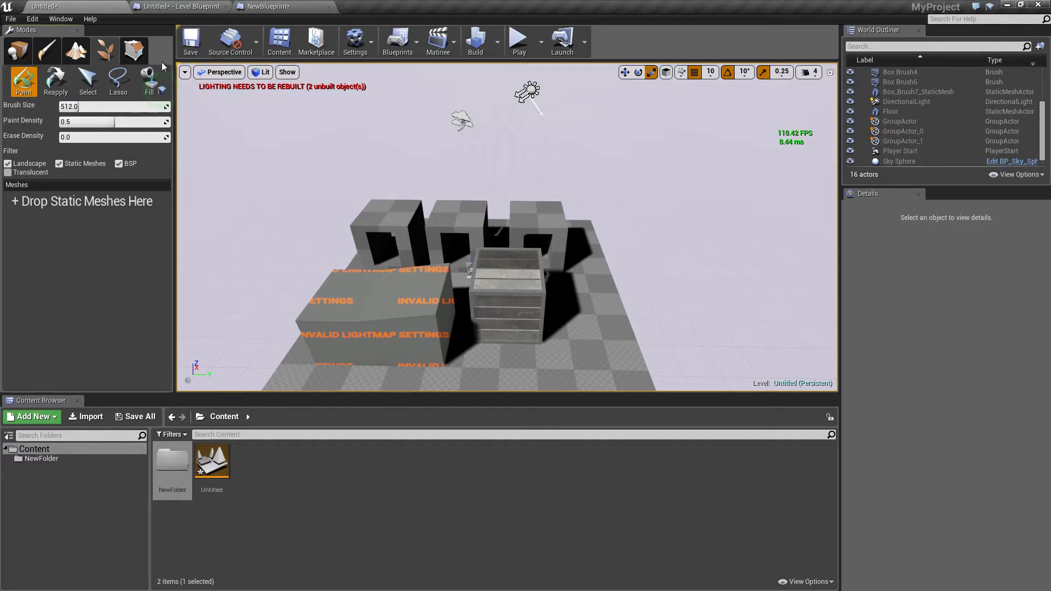
right_drag(479, 154, 375, 112)
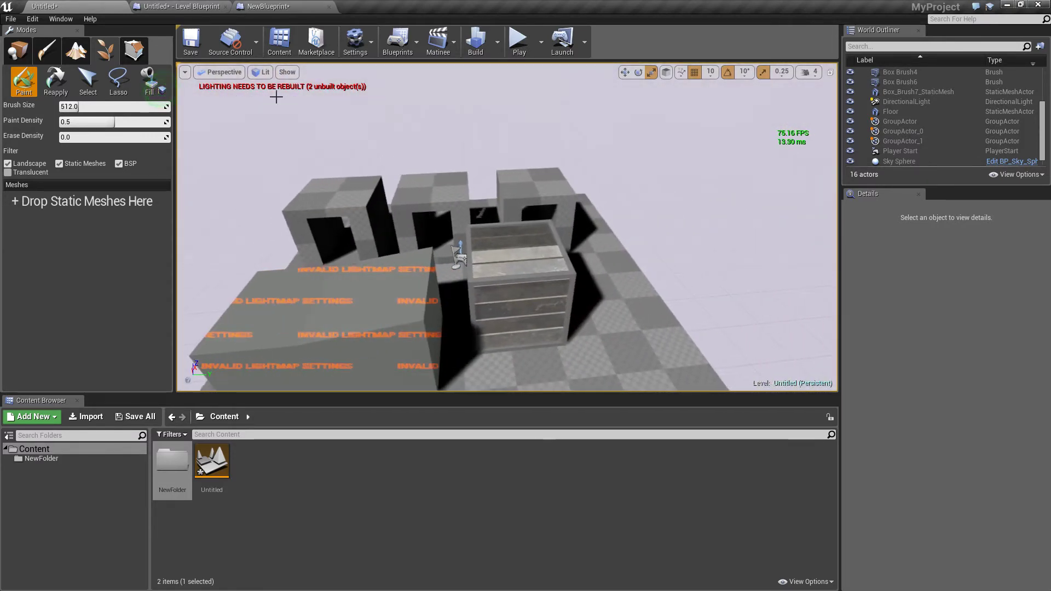
click(28, 50)
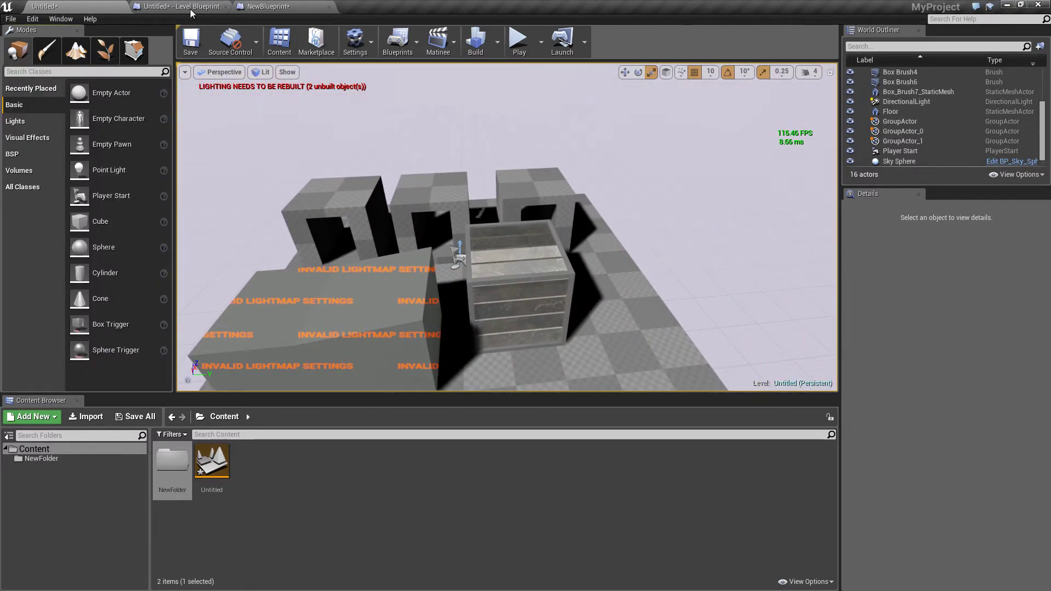
Step: Close the Level Blueprint and NewBlueprint editors
click(225, 9)
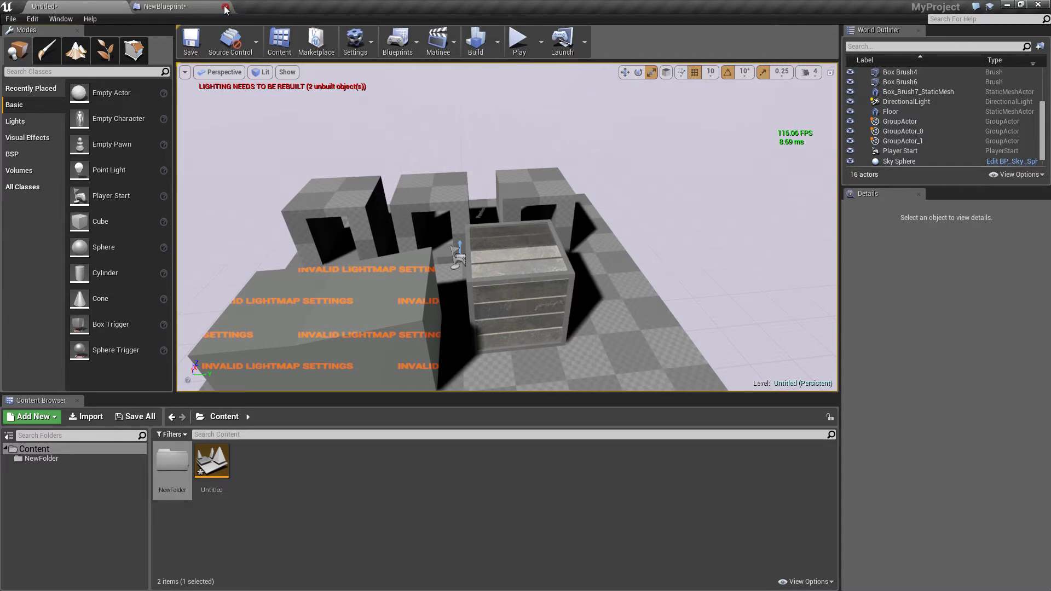
click(225, 10)
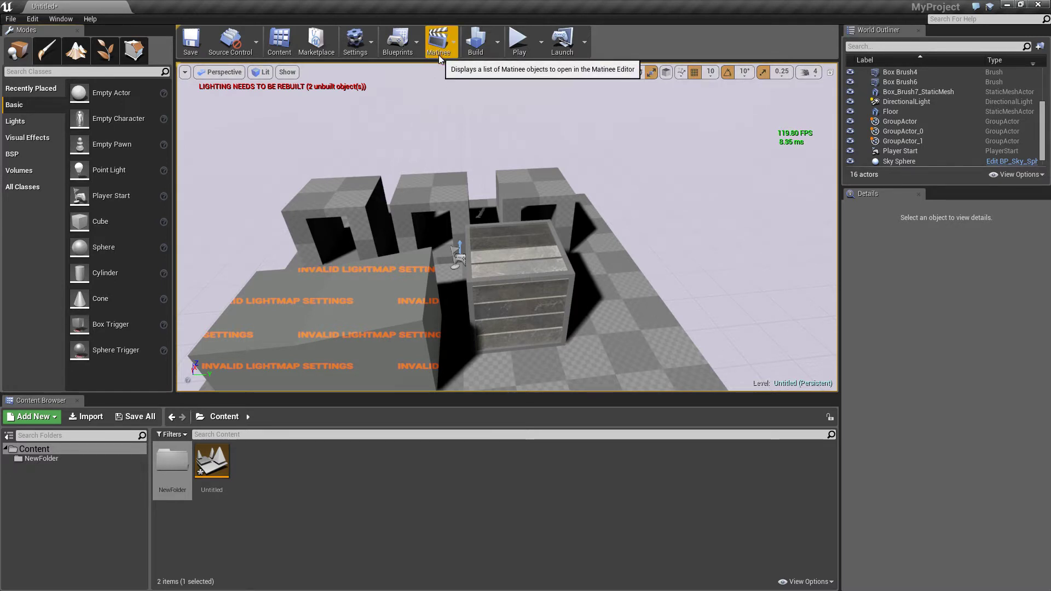
Step: Show the device and platform options for launching the game, and dismiss them
click(583, 55)
click(583, 55)
click(583, 55)
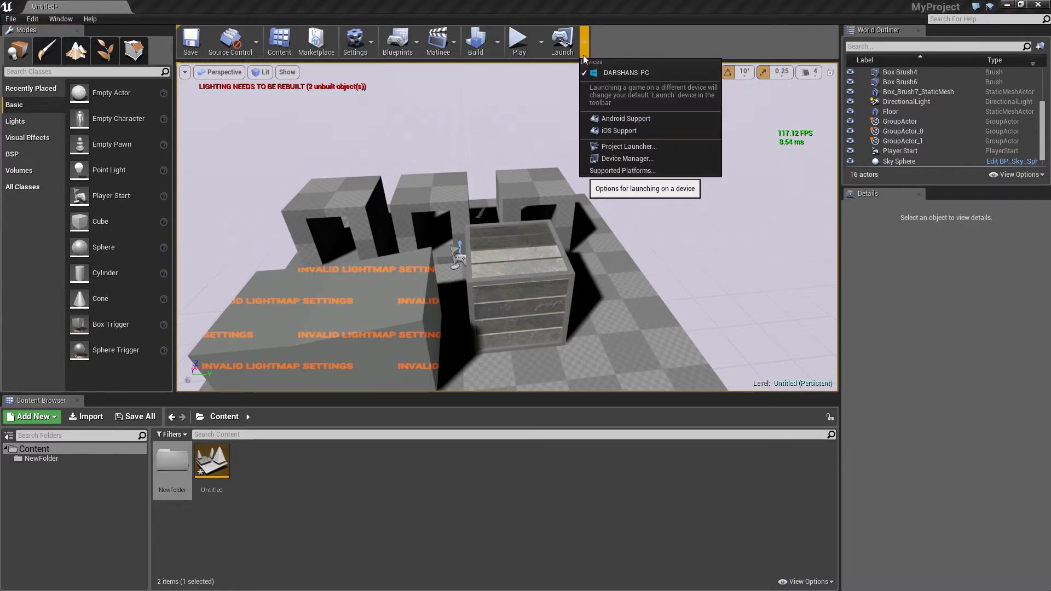
click(583, 55)
mouse_move(525, 122)
right_down()
mouse_move(509, 127)
mouse_move(512, 114)
right_up()
right_drag(640, 260, 683, 260)
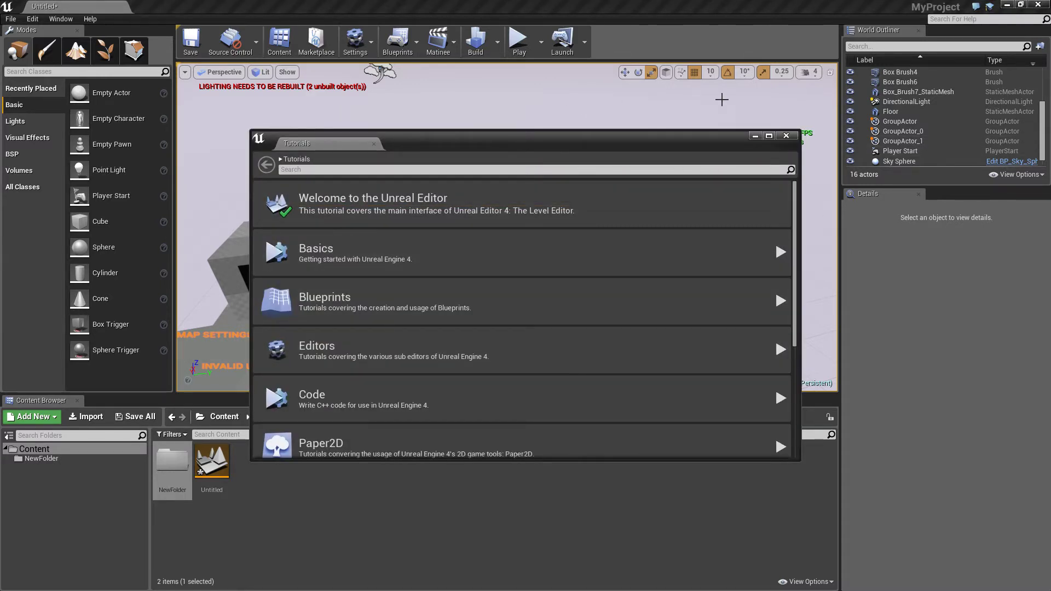
Step: Look through the categories of available Unreal Editor tutorials, and close the tutorial list
click(787, 136)
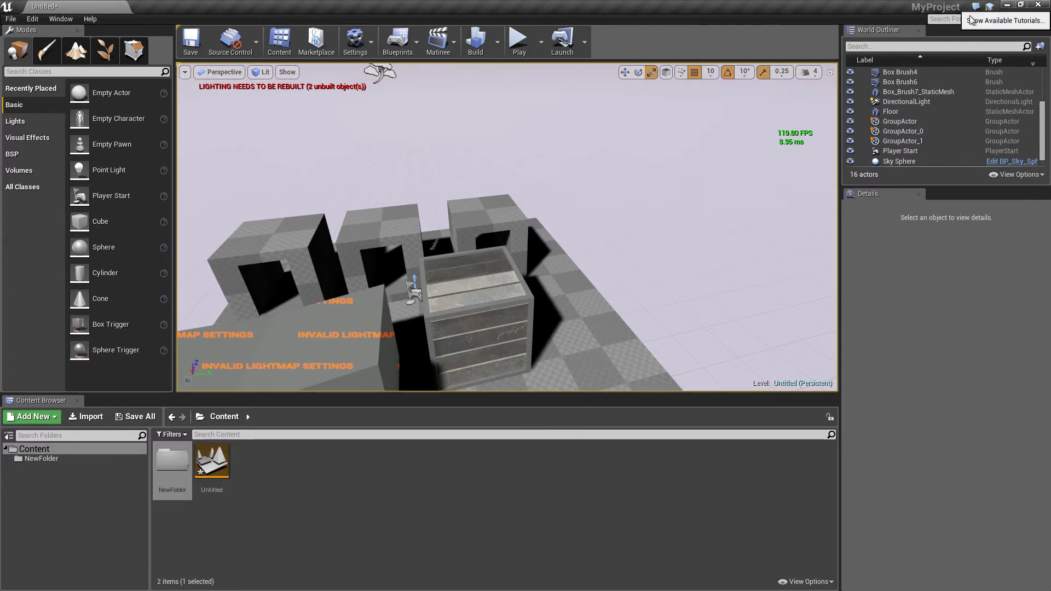
click(990, 6)
scroll(643, 285, down, 3)
scroll(441, 344, down, 1)
scroll(411, 386, up, 4)
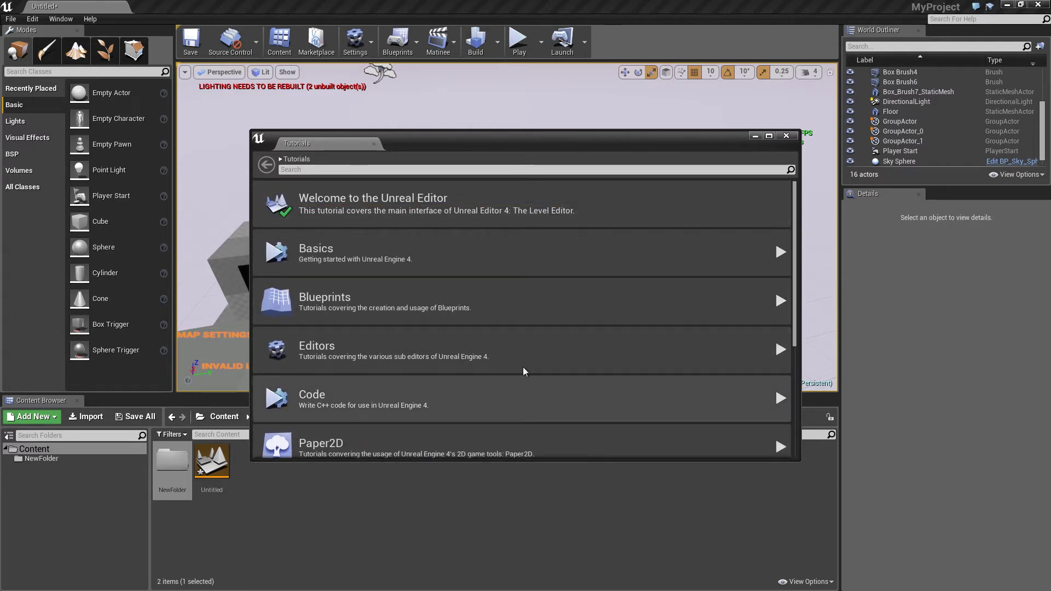
scroll(458, 306, down, 3)
scroll(458, 300, down, 2)
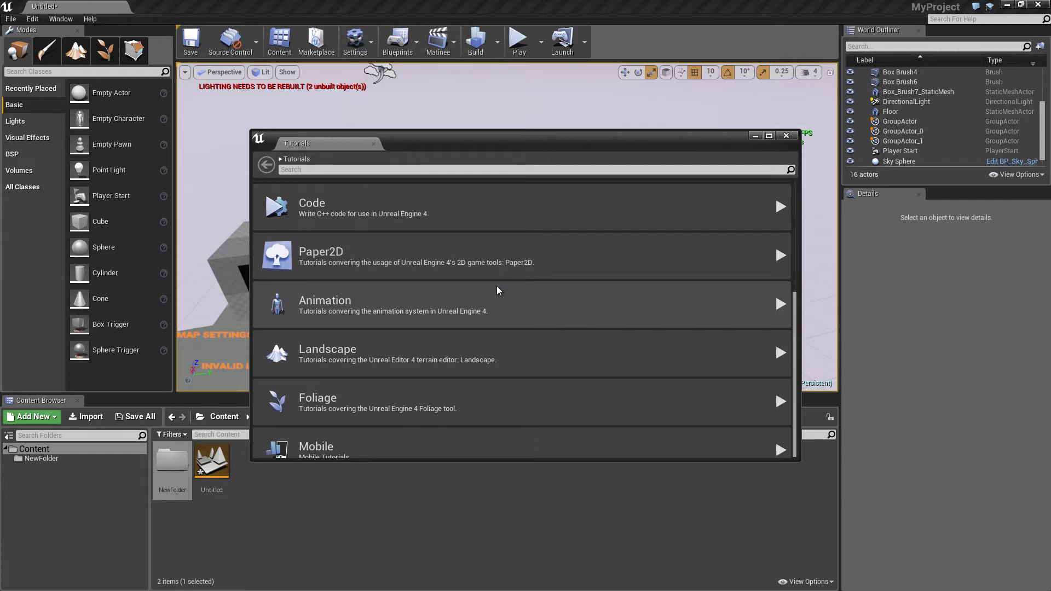
click(785, 138)
Step: Select the metal box in the level and switch to the Move tool
right_drag(630, 219, 488, 196)
click(488, 196)
scroll(468, 277, down, 5)
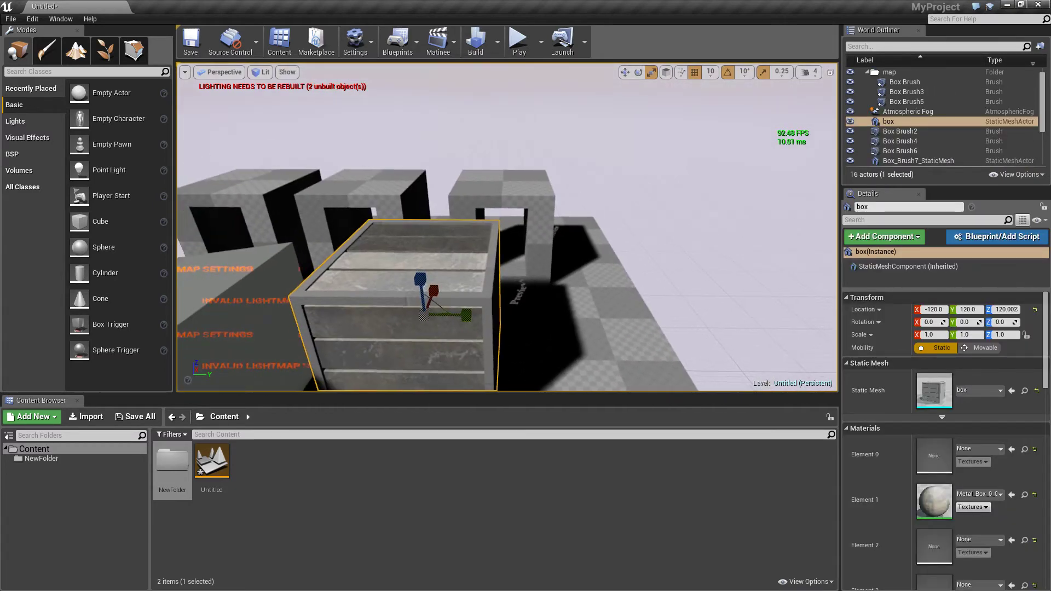
drag(510, 250, 516, 250)
scroll(516, 250, up, 3)
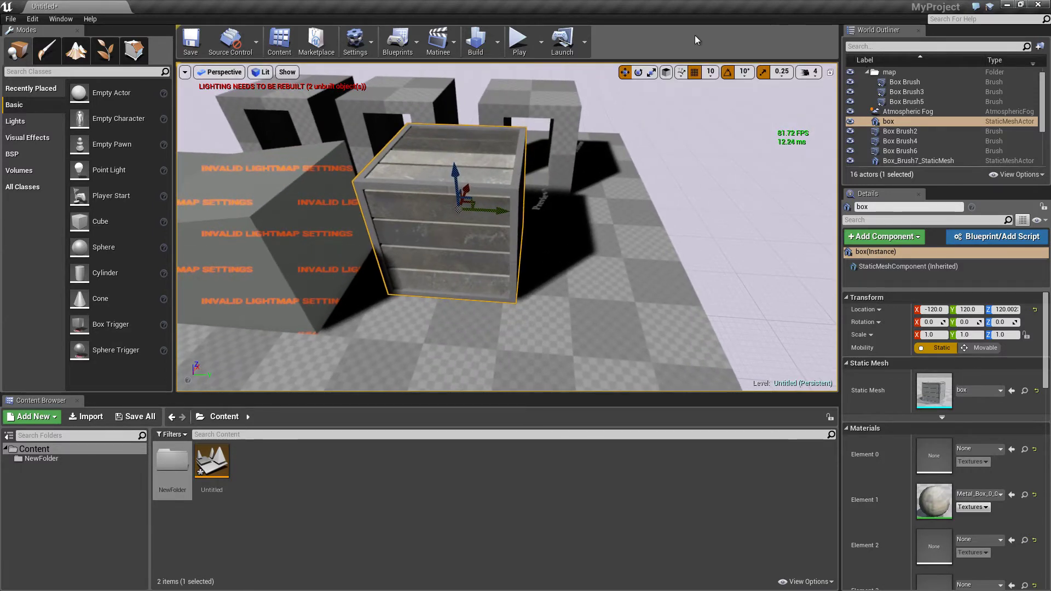
Step: Set the position grid snap size to 10,000, and postpone the pending autosave
click(711, 74)
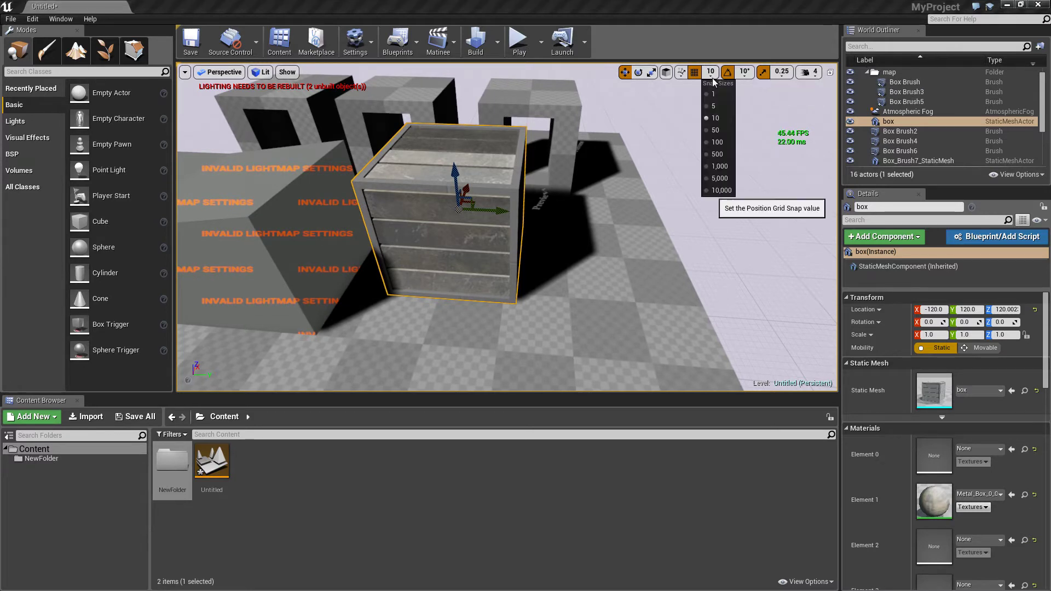
click(721, 190)
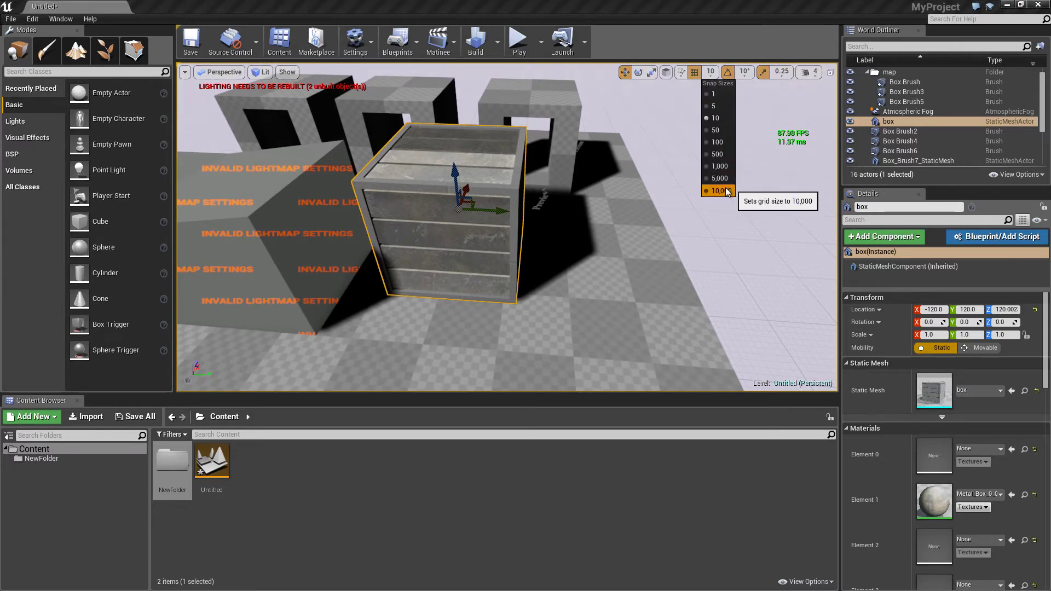
scroll(578, 300, down, 5)
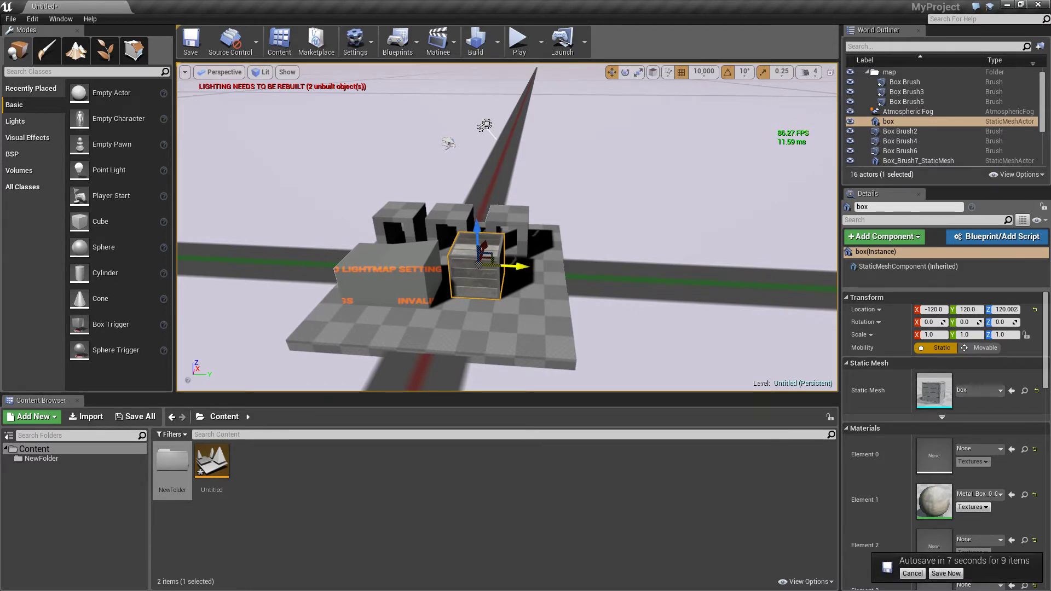
click(912, 574)
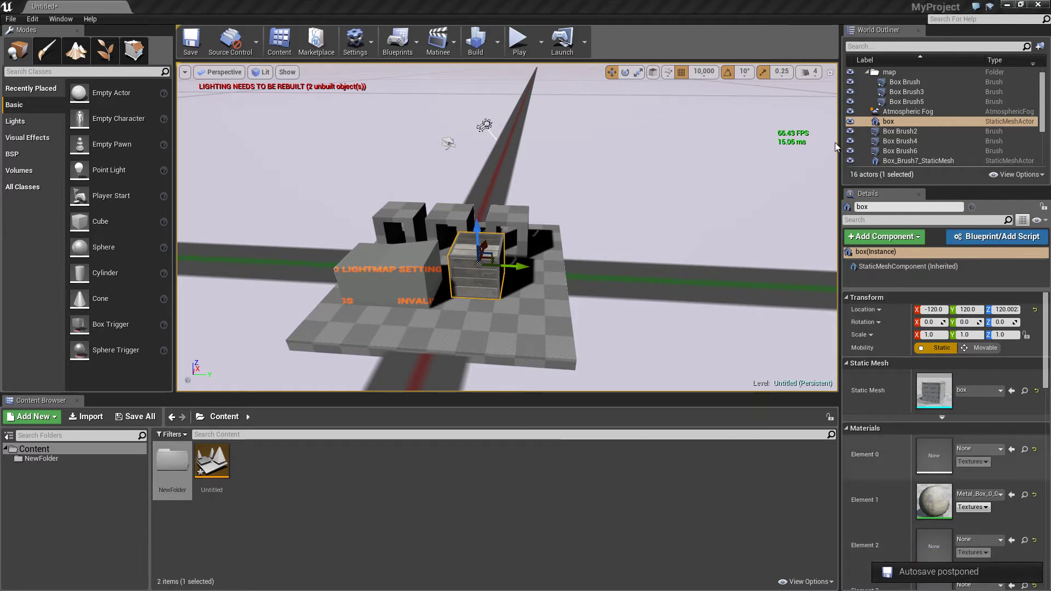
Step: Set the position grid snap size to 500
click(704, 72)
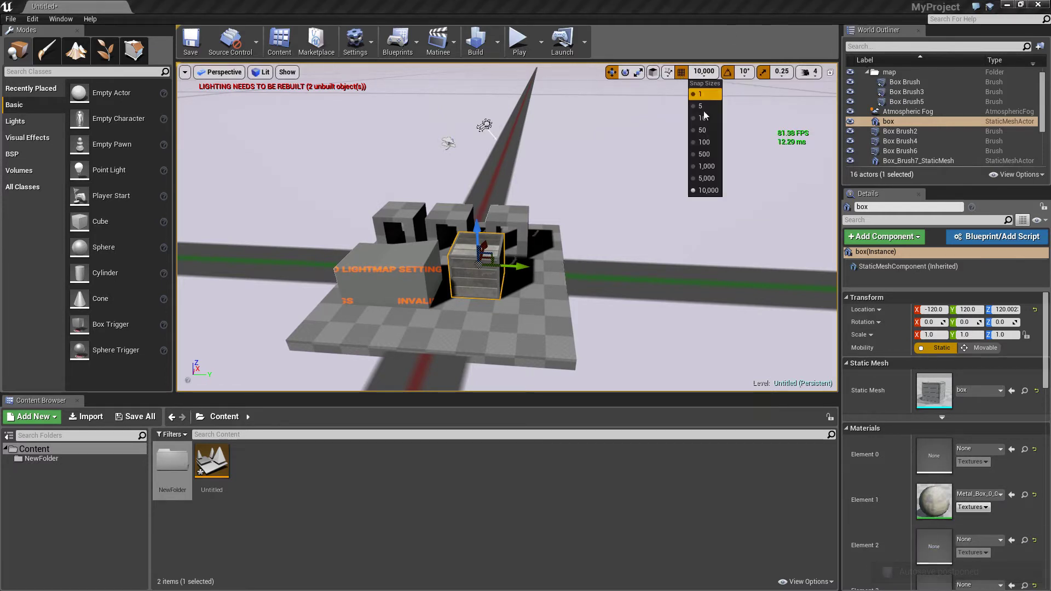
click(704, 154)
mouse_move(568, 268)
mouse_down()
mouse_move(788, 270)
mouse_move(547, 267)
mouse_move(794, 269)
mouse_move(550, 267)
mouse_up()
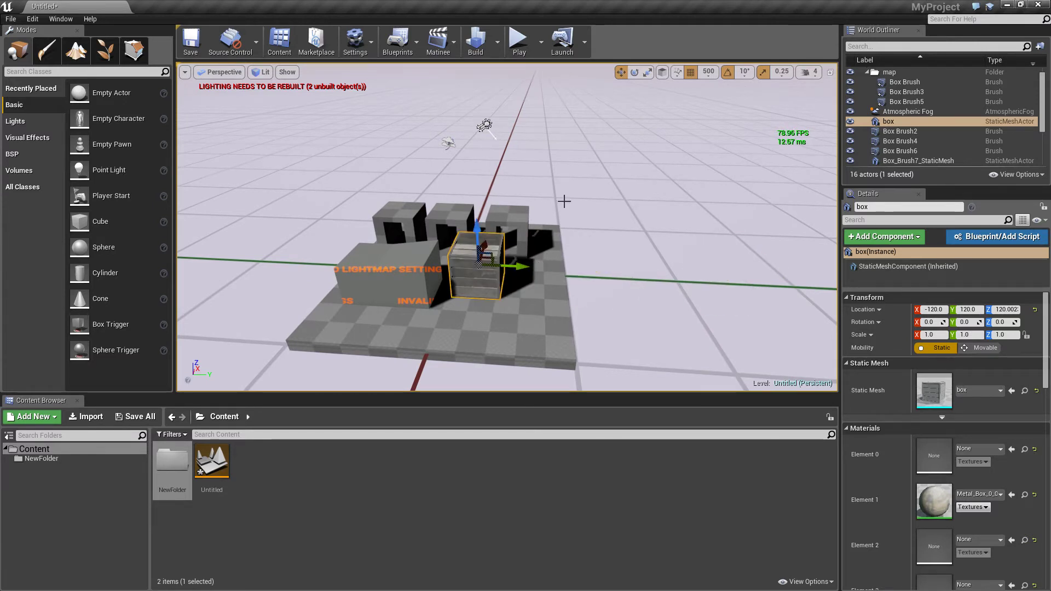
Step: Reduce the position grid snap size to 10
click(709, 72)
click(706, 116)
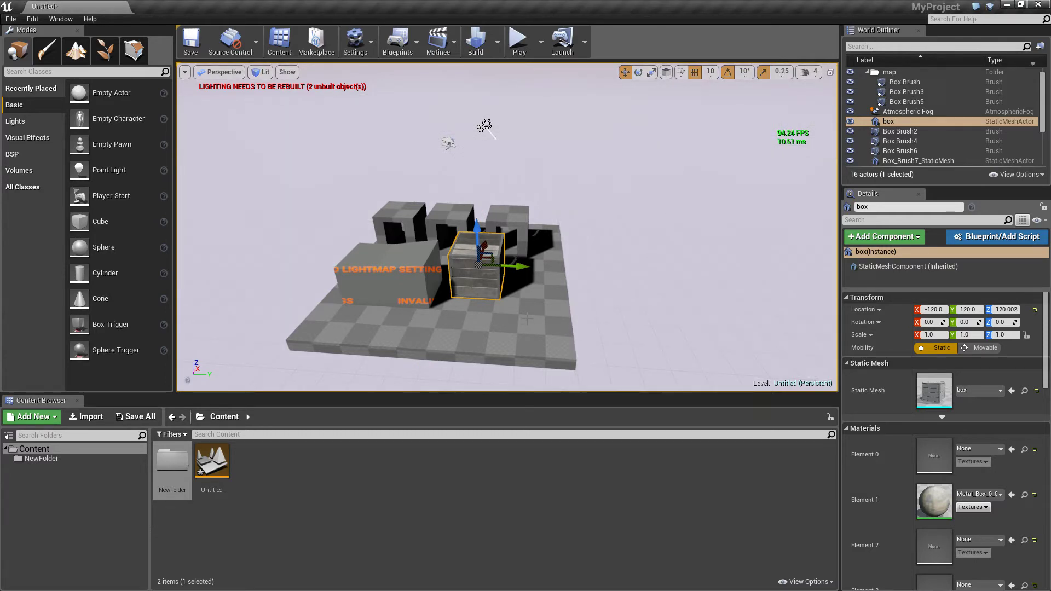
key(f)
scroll(639, 239, down, 5)
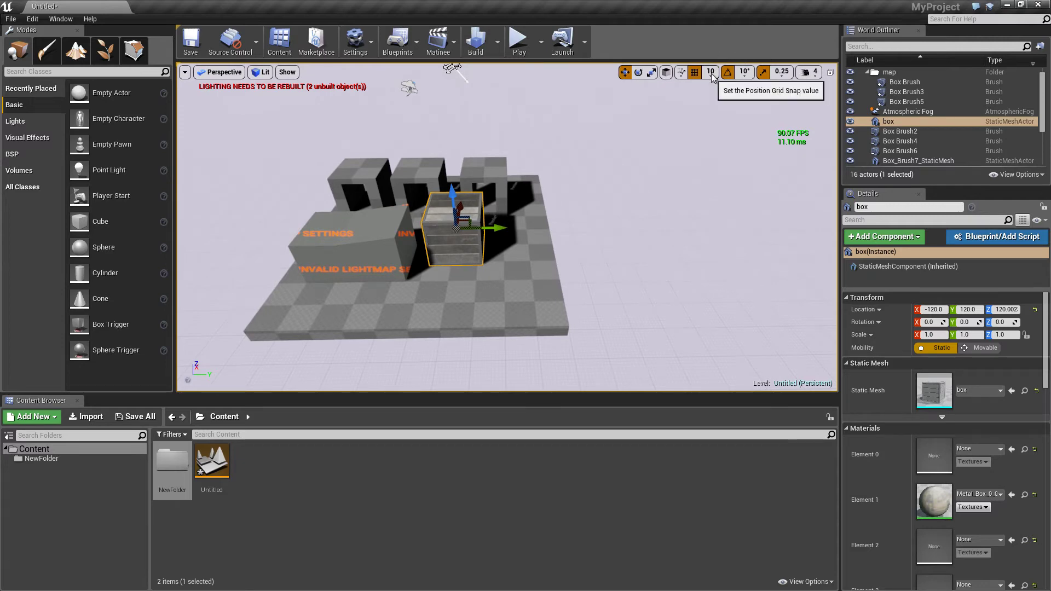
Step: Set the position grid snap size to 10,000
click(712, 73)
click(722, 187)
right_drag(722, 187, 610, 204)
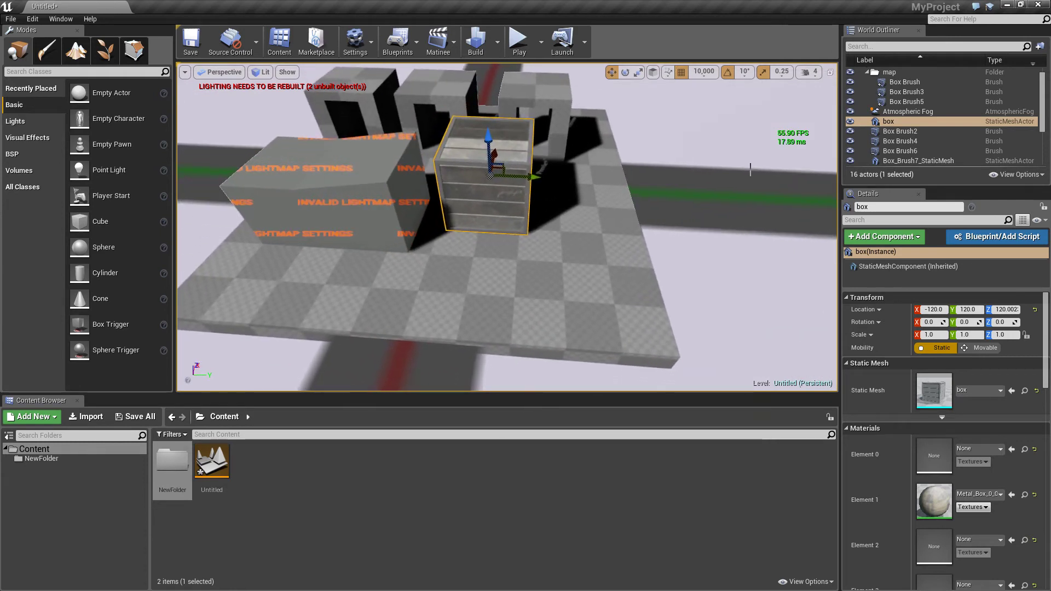
Step: Set the position grid snap size back to 10
click(704, 76)
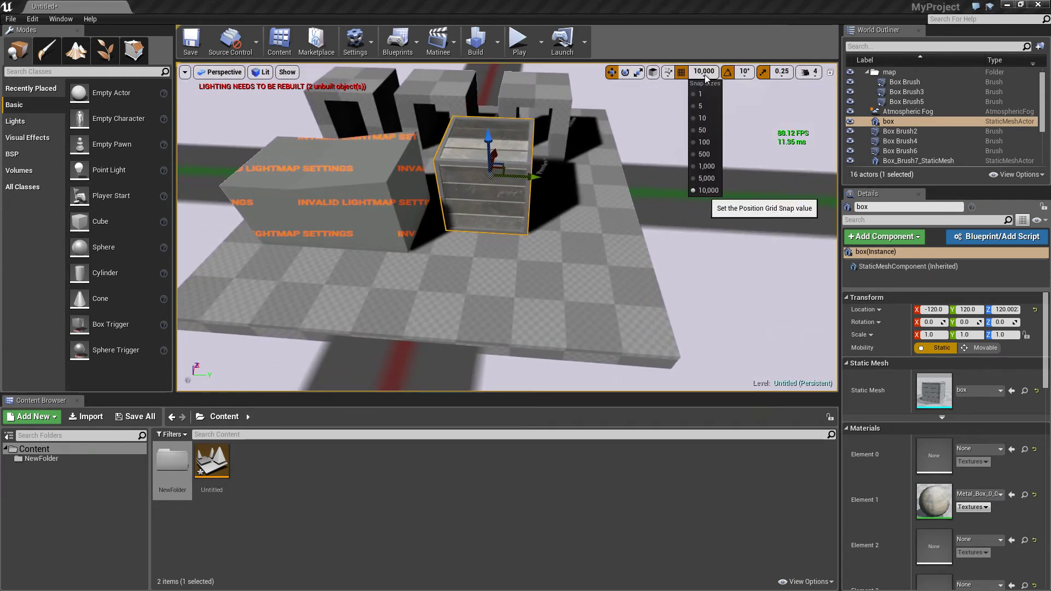
click(703, 114)
right_drag(523, 216, 559, 186)
right_drag(496, 302, 497, 302)
key(a)
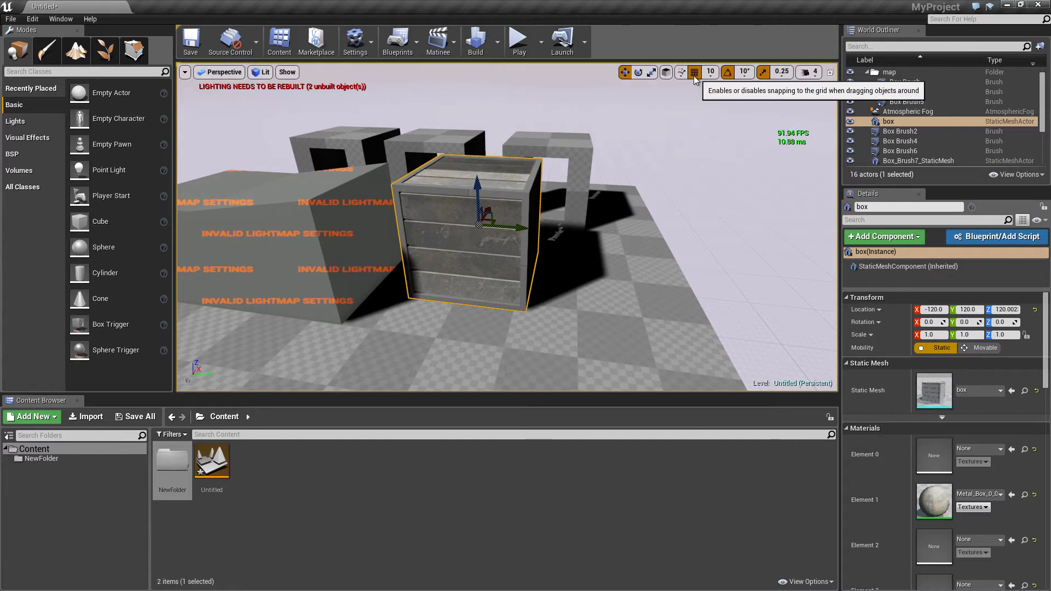
Step: Rotate the metal box about its vertical axis to about 50 degrees, using the 10° rotation snap
key(e)
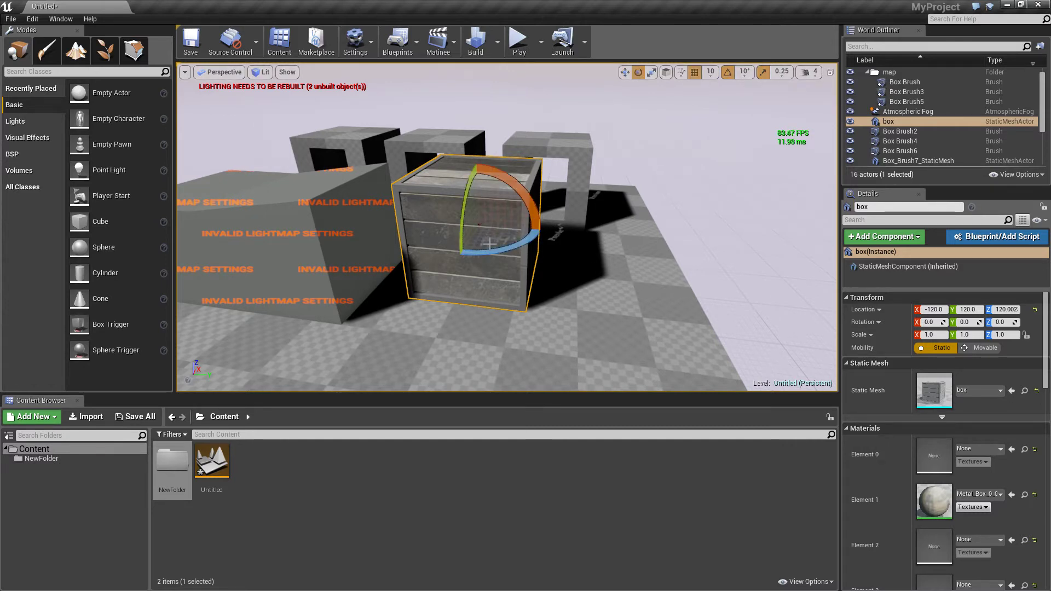
drag(506, 251, 515, 247)
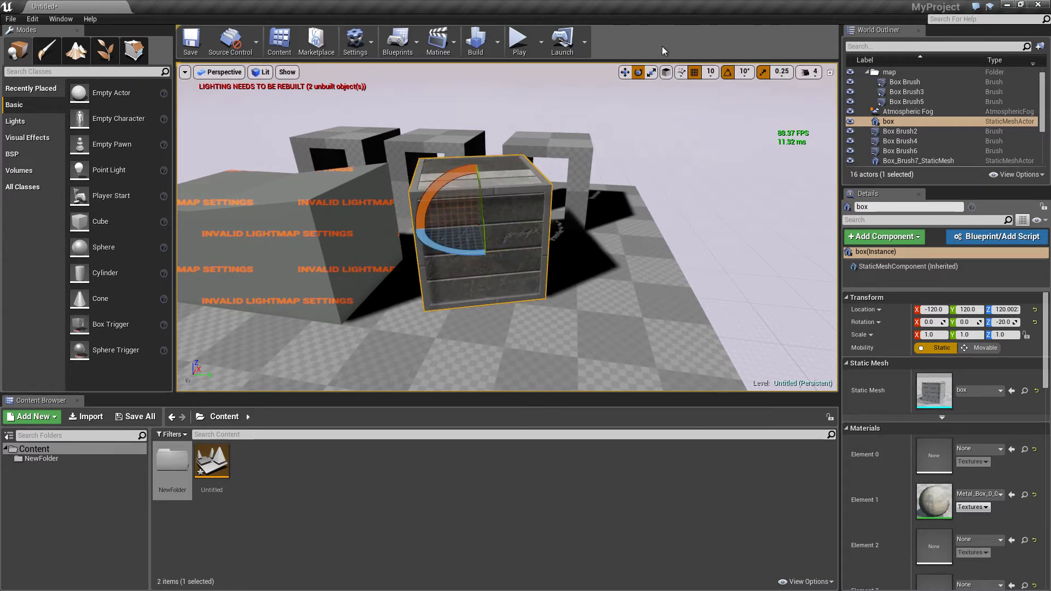
drag(466, 250, 395, 244)
Step: Scale the metal box to 1.5 along its X axis, and switch to the Move tool
key(r)
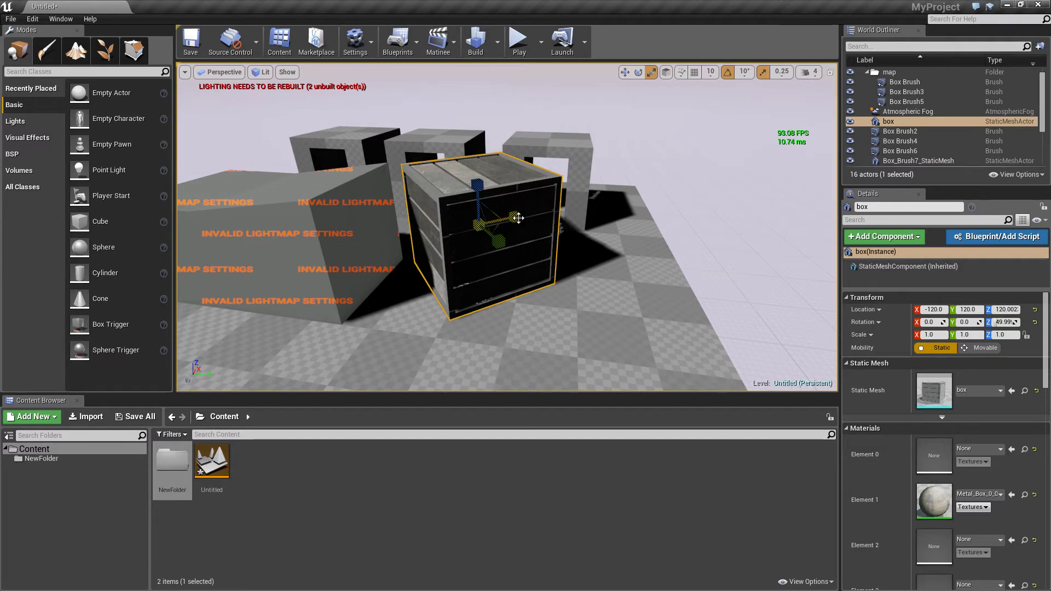
drag(518, 218, 533, 219)
key(w)
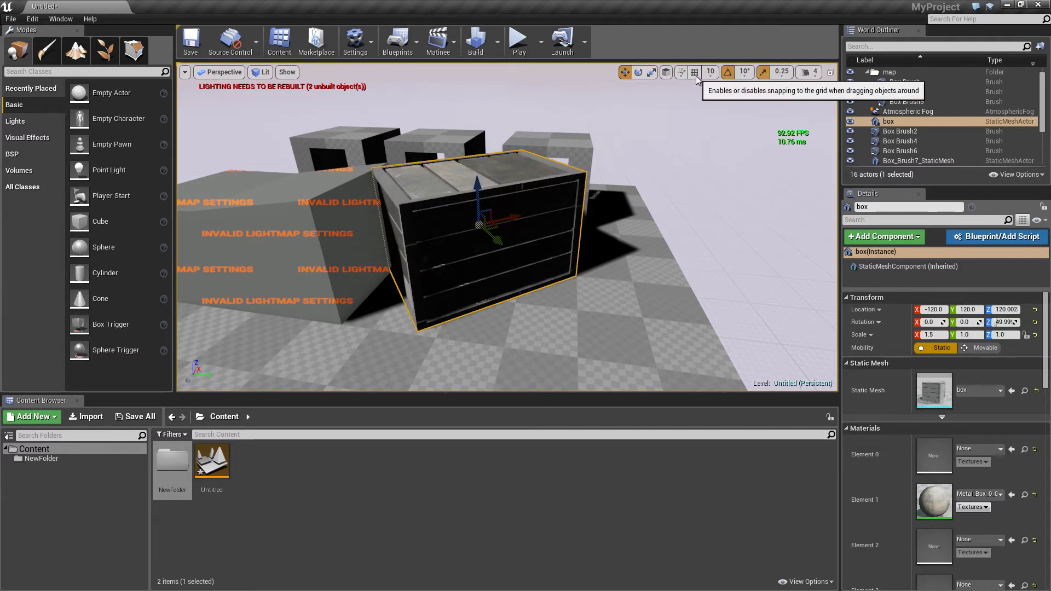
Step: Cycle the box's transform gizmo repeatedly between the Move, Rotate and Scale tools, ending on Scale
click(695, 74)
key(e)
key(w)
click(652, 73)
click(639, 73)
key(r)
key(w)
key(e)
key(r)
key(w)
key(e)
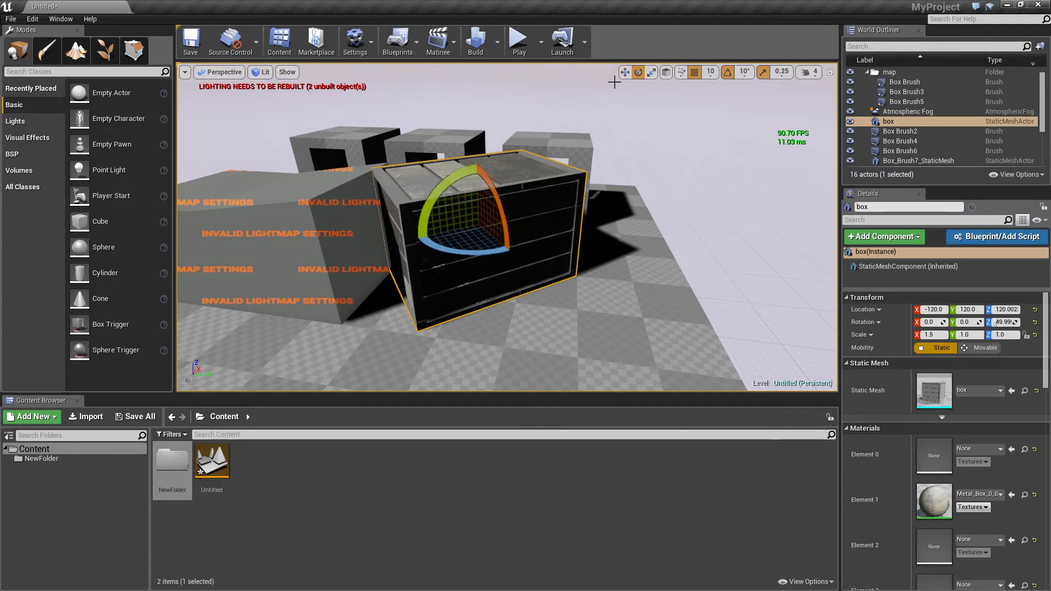
key(w)
click(642, 74)
click(651, 74)
right_drag(724, 171, 724, 131)
key(w)
key(f)
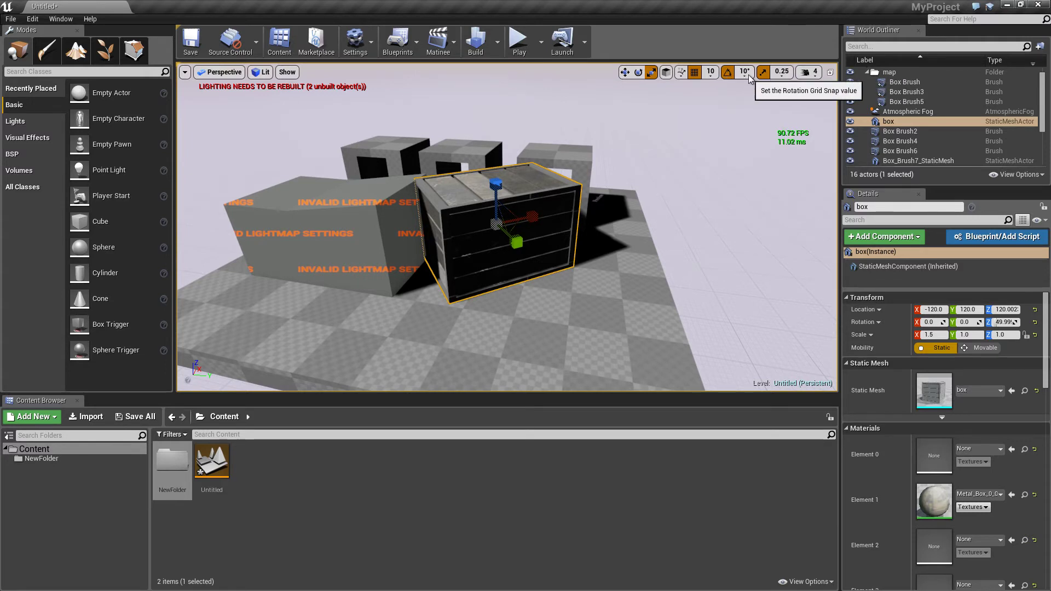
click(726, 73)
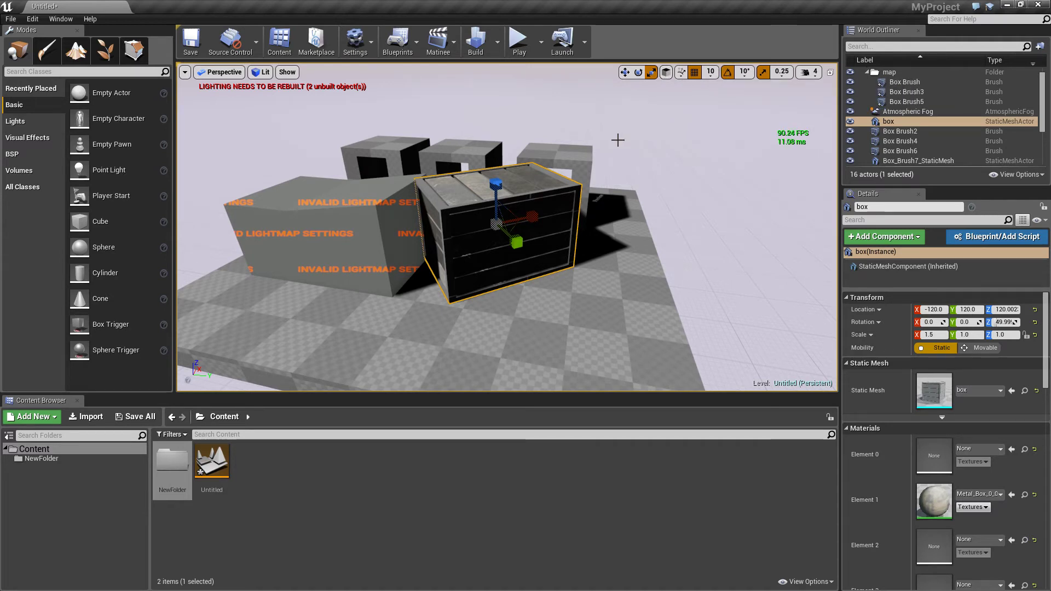
Step: Show the box's Move gizmo in world space, and return it to local space
click(666, 72)
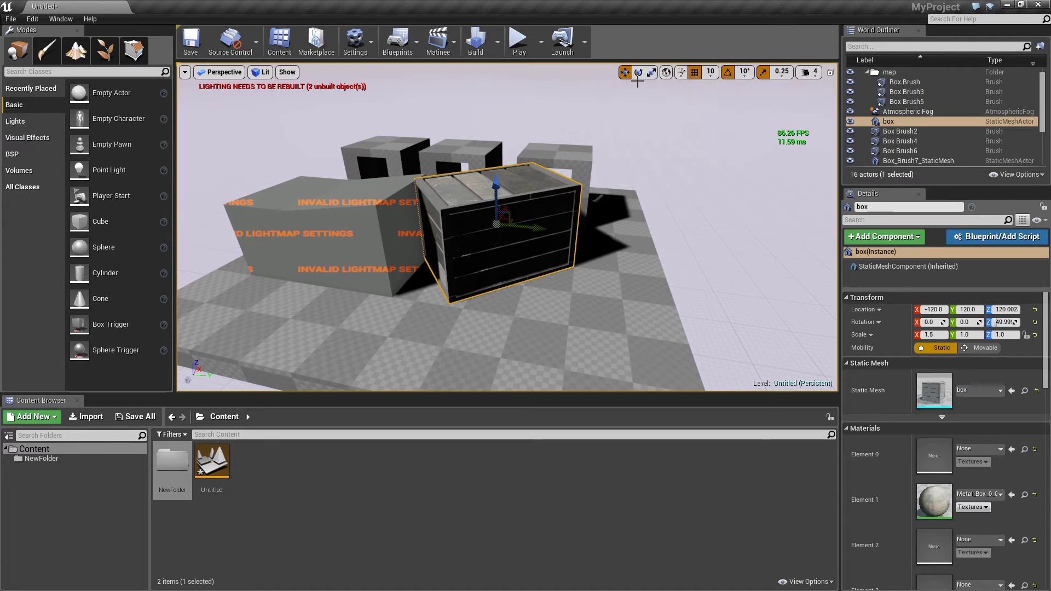
click(669, 74)
key(w)
right_drag(650, 84, 650, 88)
right_drag(504, 198, 504, 198)
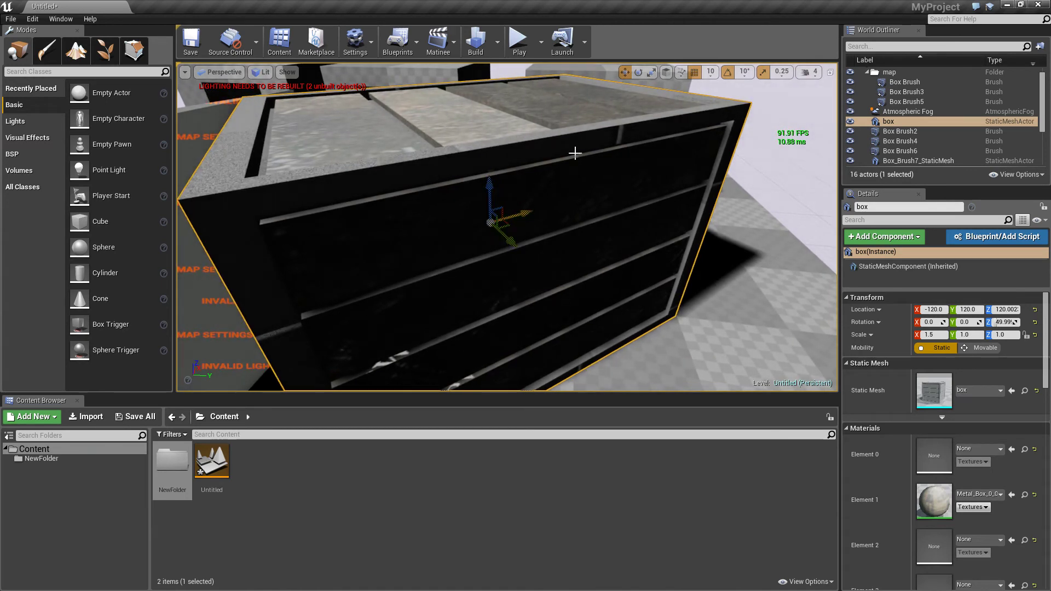
Step: Switch the gizmo to world space and move the metal box along the Y axis to 200
click(667, 72)
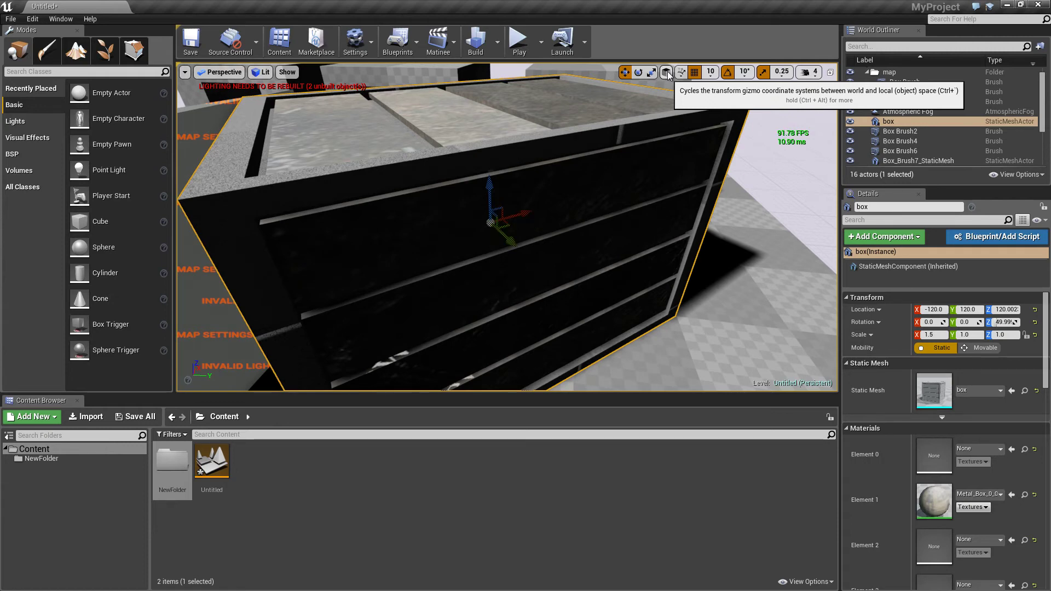
key(f)
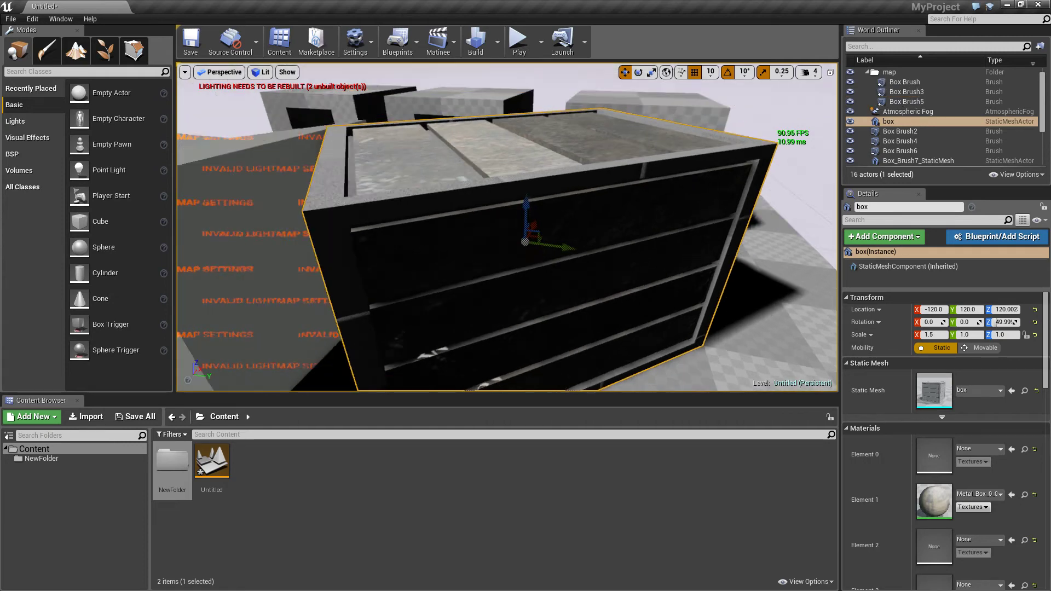
drag(566, 239, 616, 241)
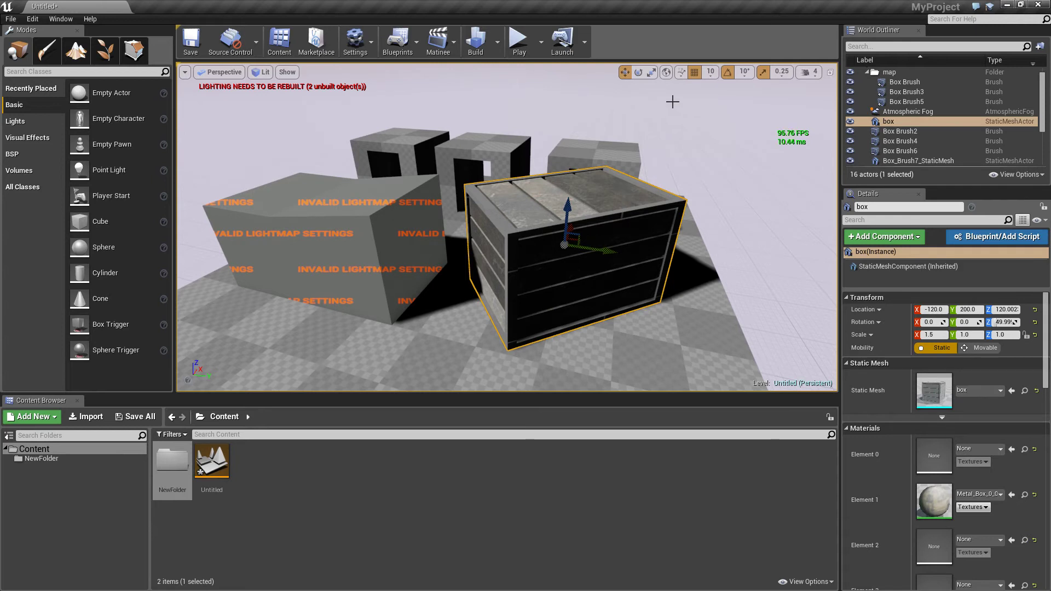
Step: Move the metal box in local space to about X -104.7, Y 287.1, and return the gizmo to world space
click(665, 72)
drag(594, 268, 671, 255)
click(665, 71)
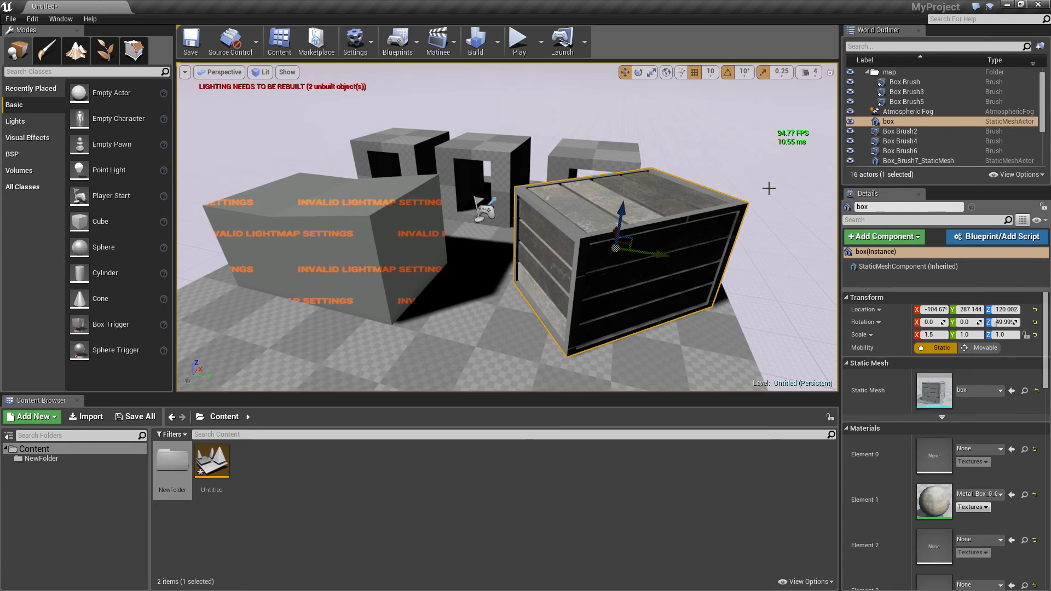
Step: Examine the rotated box and the surrounding blocks from above and from several angles
right_drag(500, 276, 471, 268)
mouse_move(511, 235)
right_down()
mouse_move(488, 268)
mouse_move(511, 235)
right_up()
key(s)
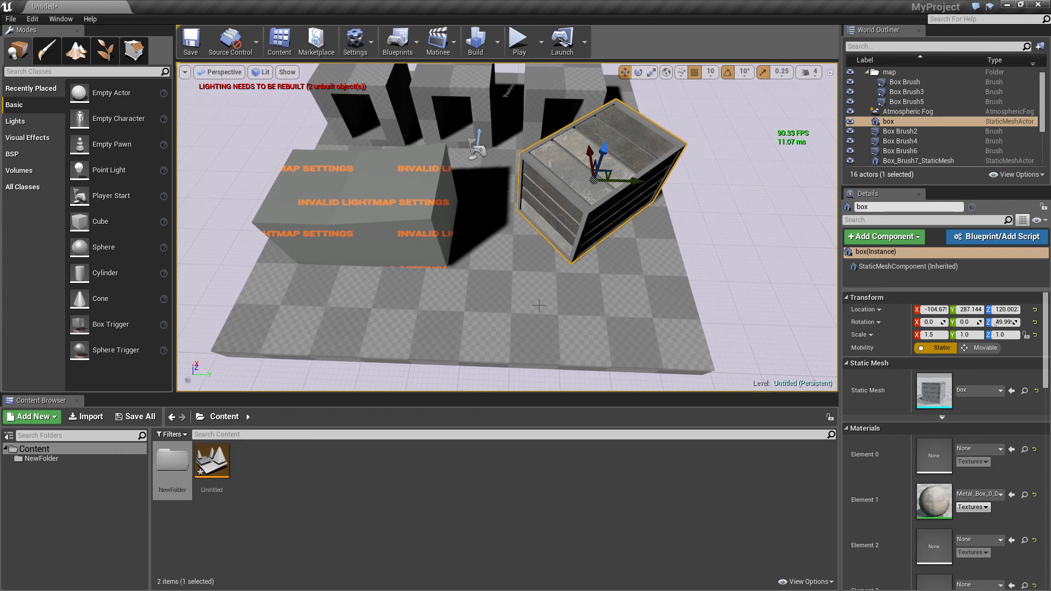
key(w)
right_drag(464, 205, 477, 165)
key(s)
key(d)
key(w)
key(s)
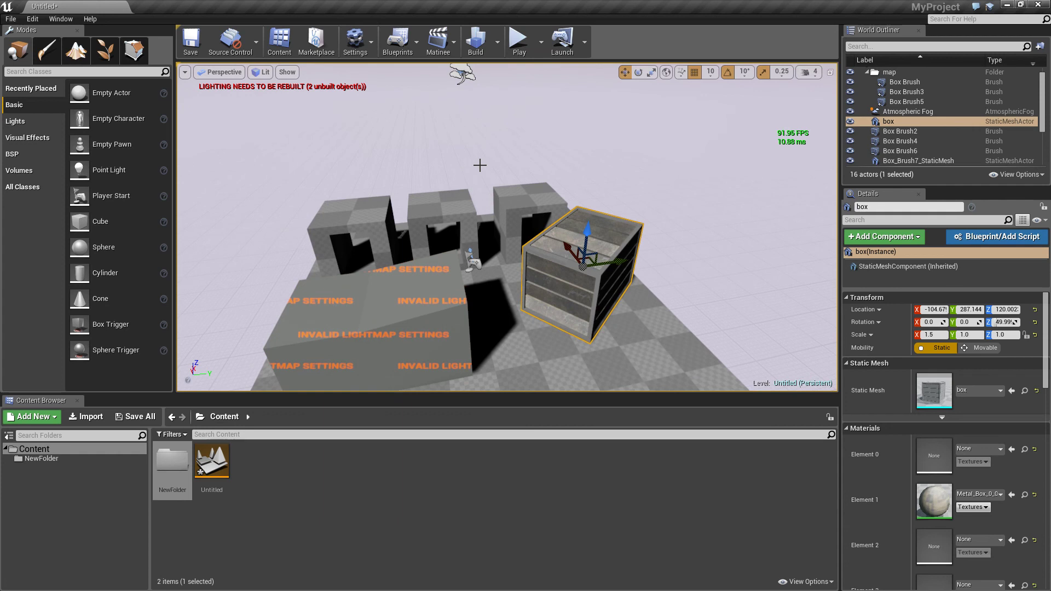